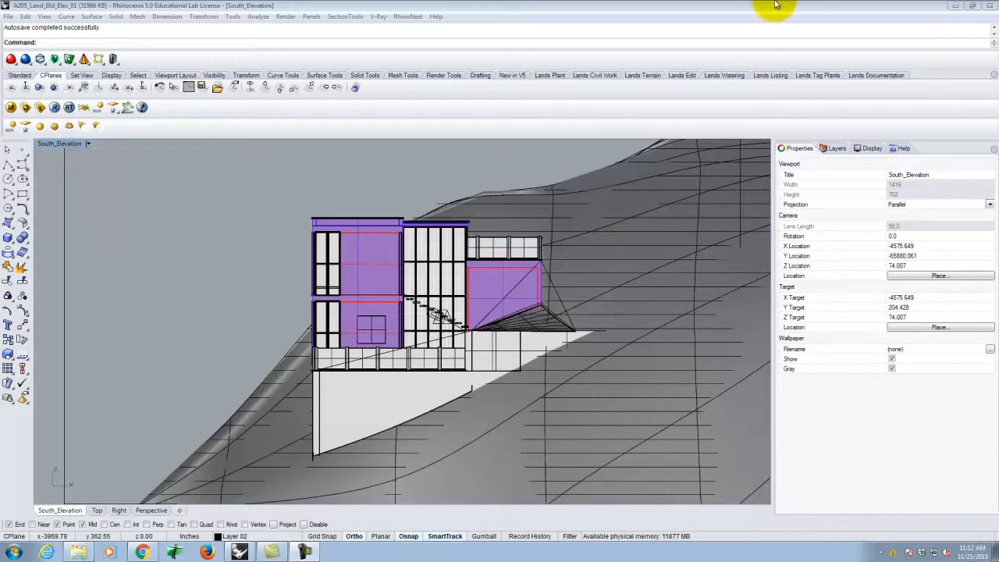
Start saving a copy of the model and create a new folder named F2015 inside the Ex228 folder
click(451, 8)
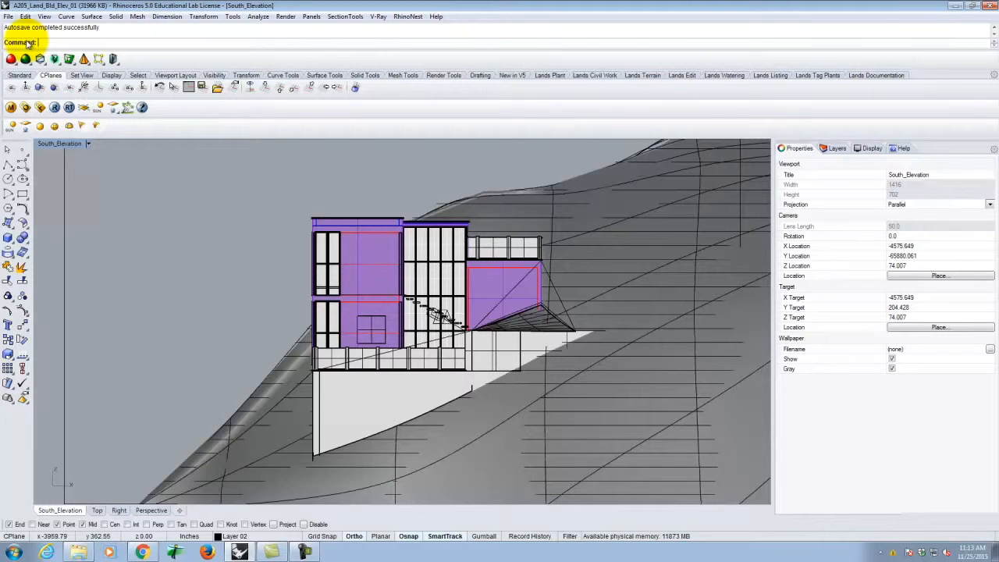
click(9, 17)
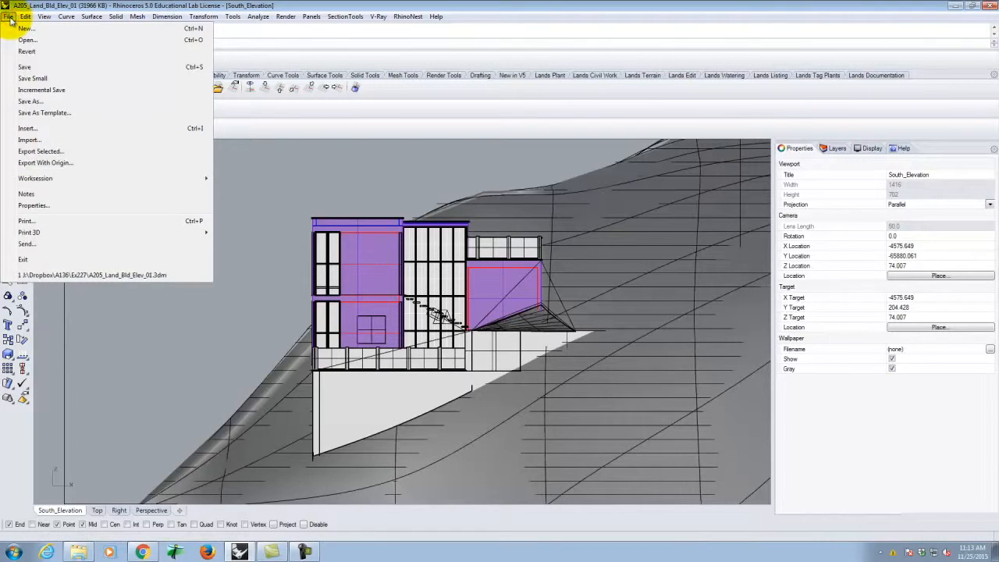
click(32, 101)
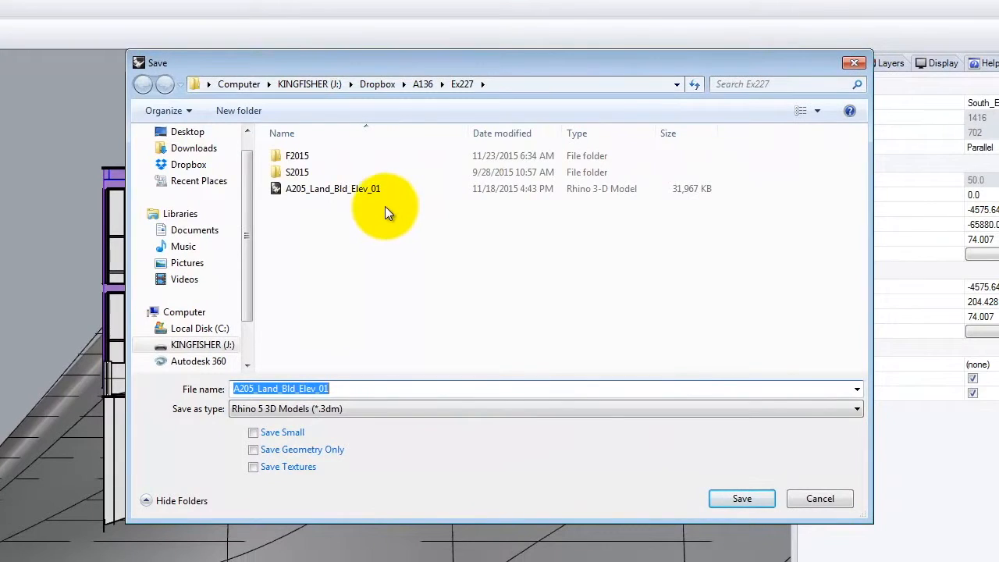
click(424, 85)
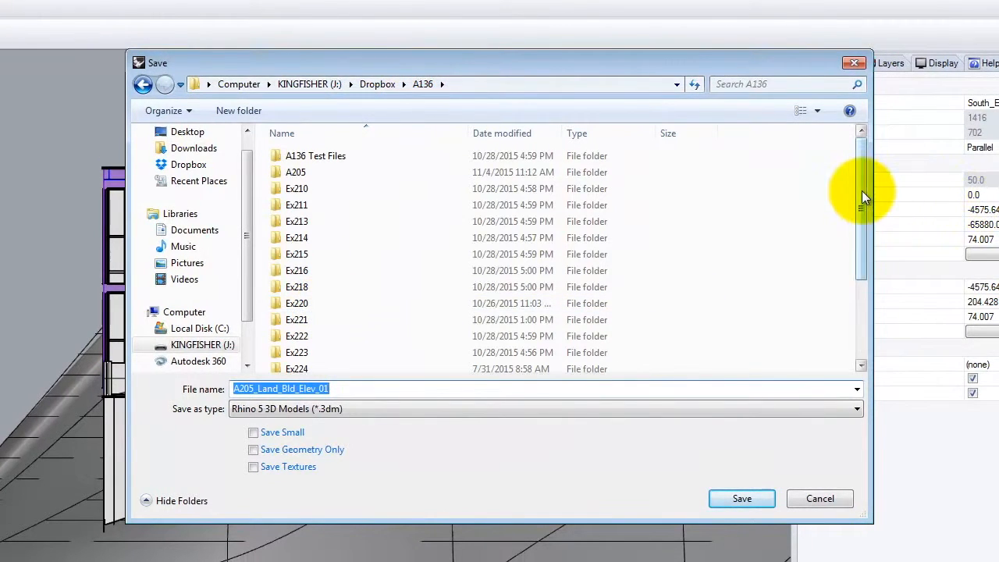
drag(861, 195, 856, 290)
double_click(309, 314)
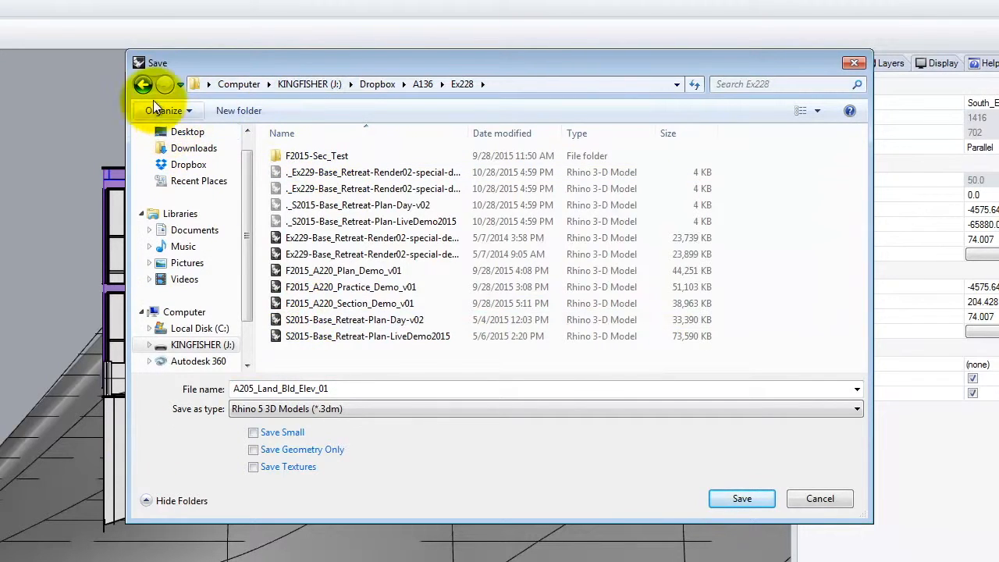
double_click(241, 110)
text(F2015)
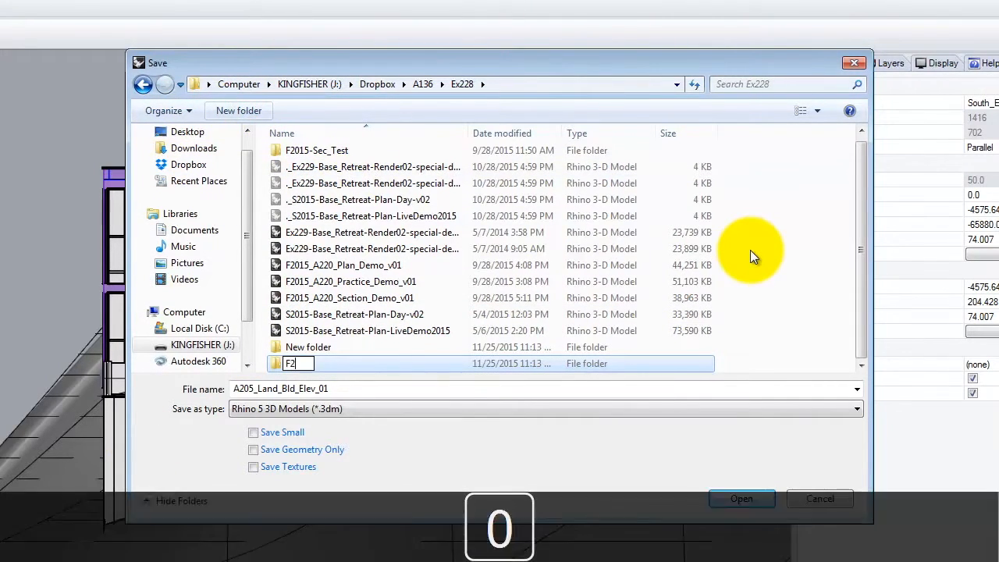
double_click(277, 364)
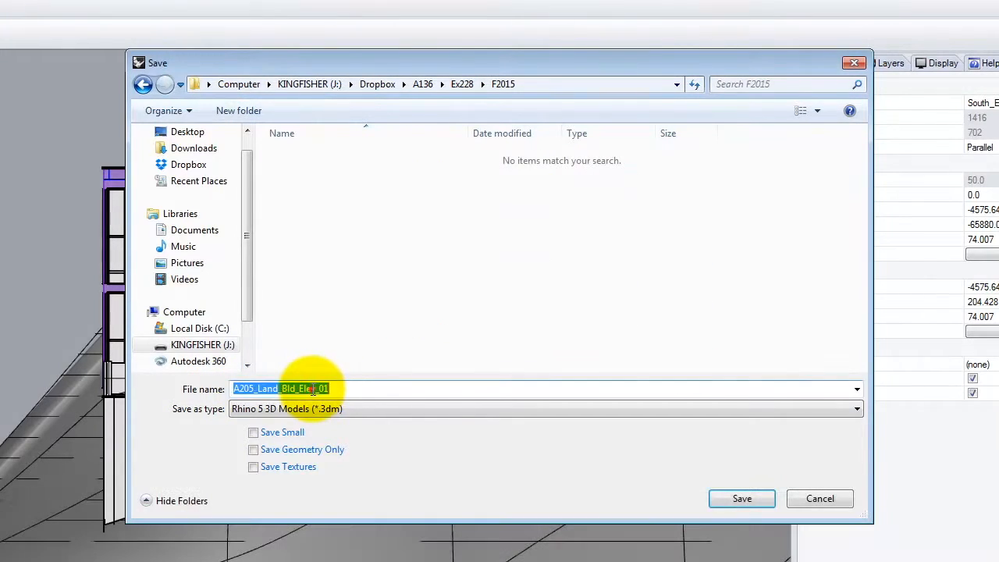
Save the model in the F2015 folder under the name A205_Land_Bld_Plan as a Rhino 5 3D Model
drag(300, 388, 429, 394)
text(Plan)
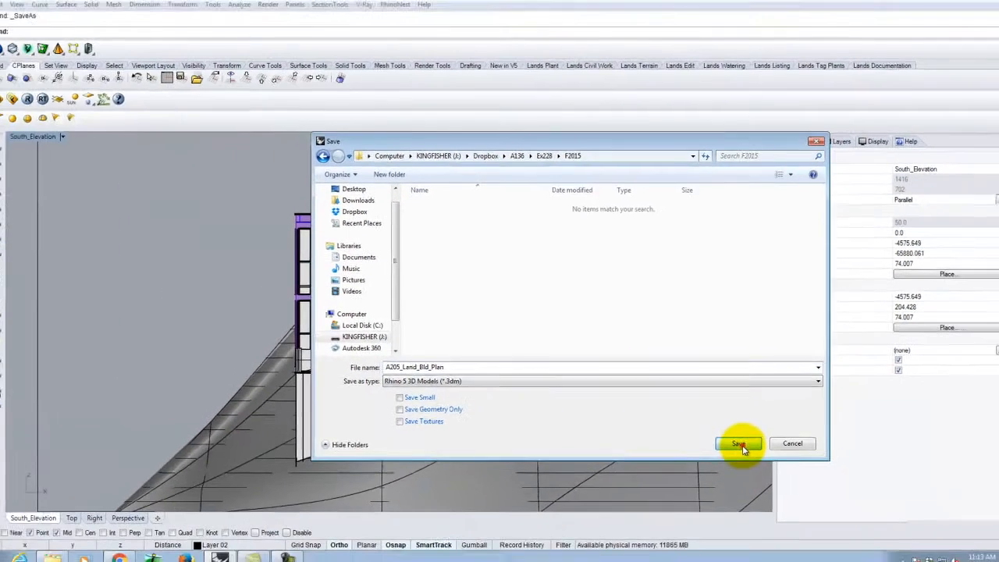
click(741, 498)
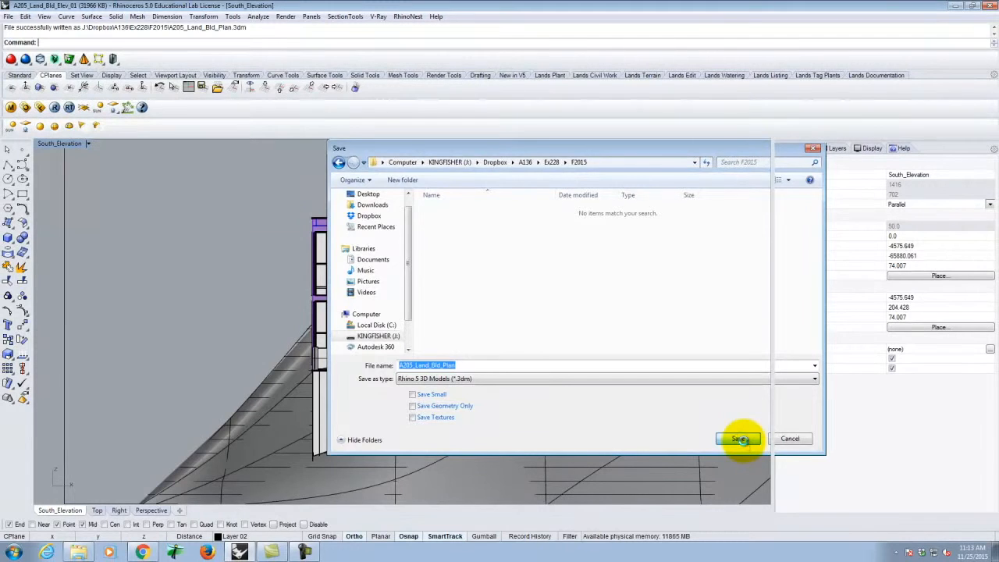
Switch from the South_Elevation view to a maximized Perspective view that frames the entire round ground surface
double_click(60, 143)
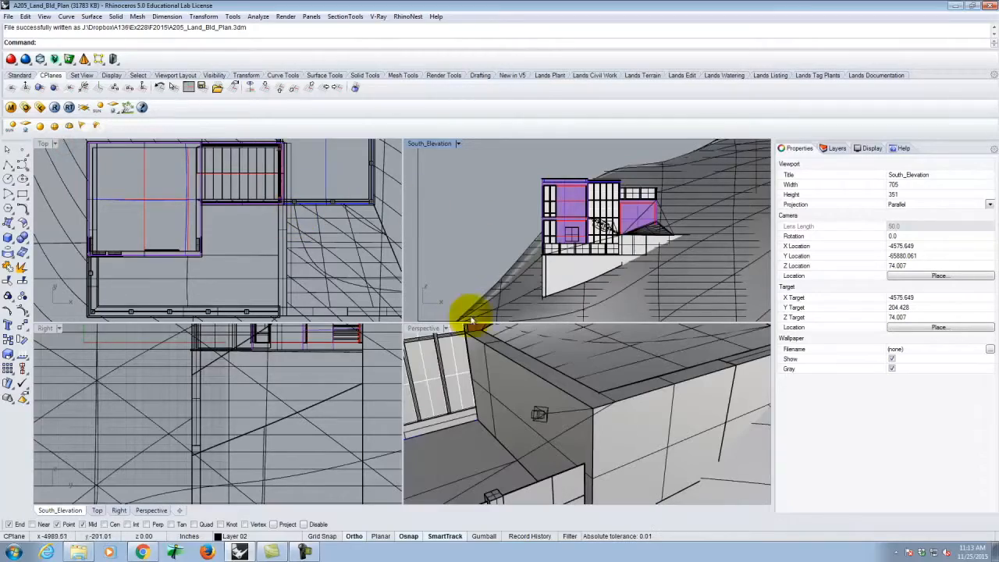
scroll(450, 335, down, 5)
scroll(641, 413, down, 10)
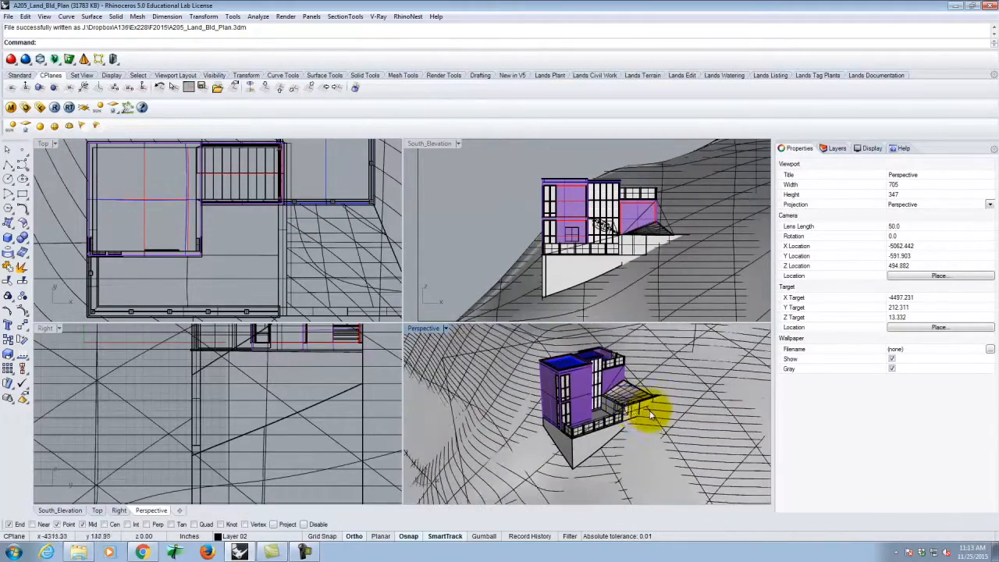
double_click(425, 328)
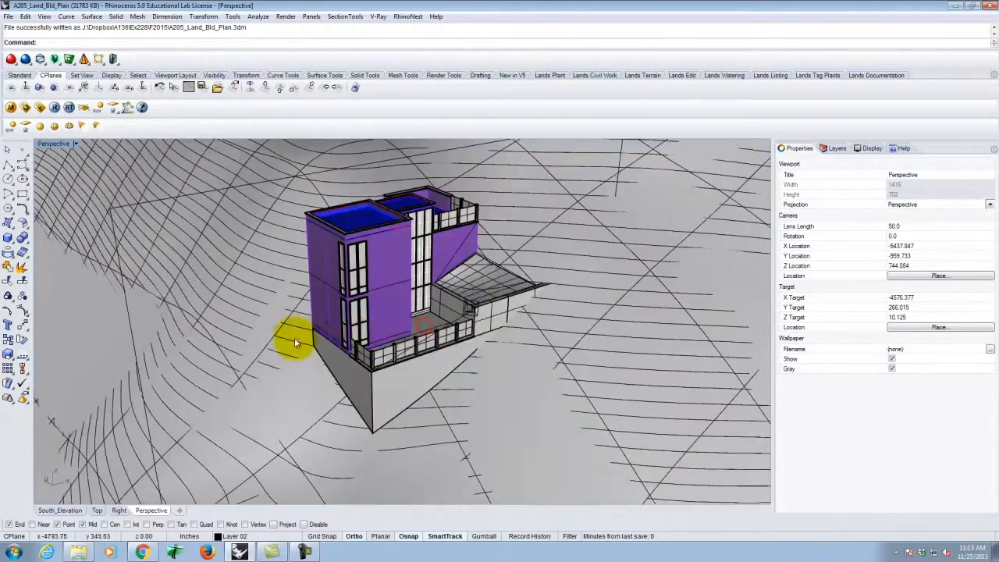
scroll(412, 330, down, 8)
right_drag(417, 334, 464, 344)
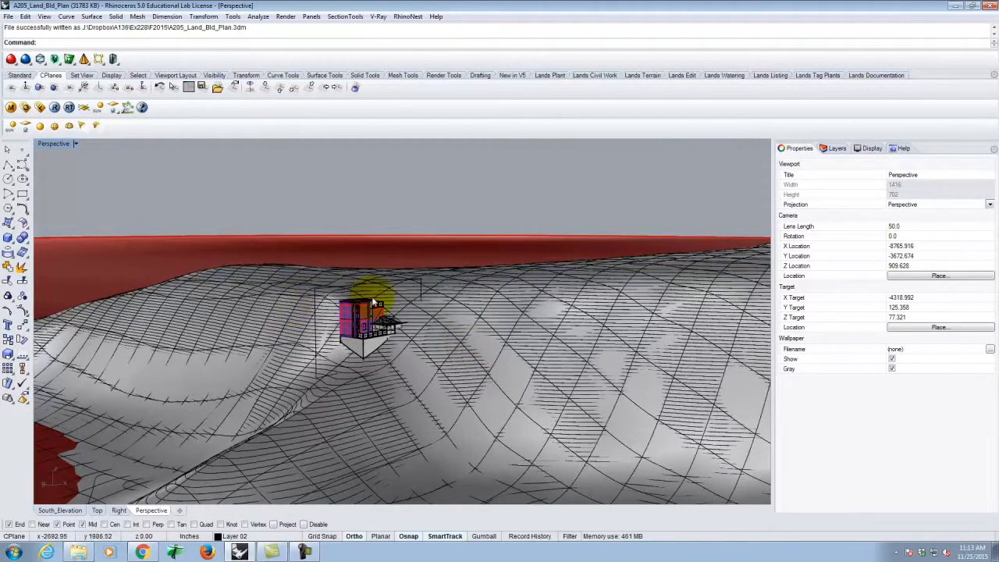
scroll(453, 290, down, 6)
scroll(463, 293, down, 4)
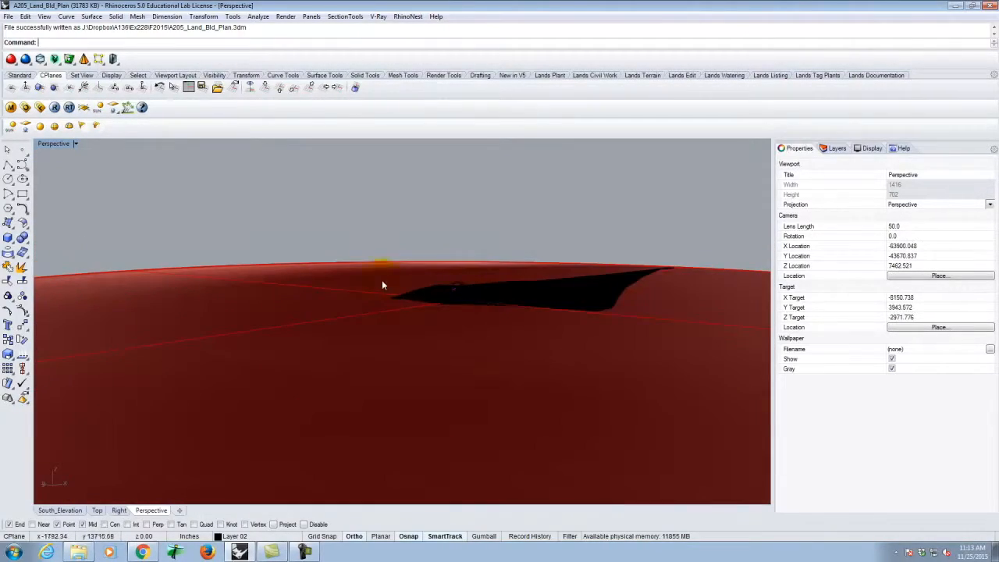
scroll(383, 285, down, 5)
right_drag(430, 241, 384, 304)
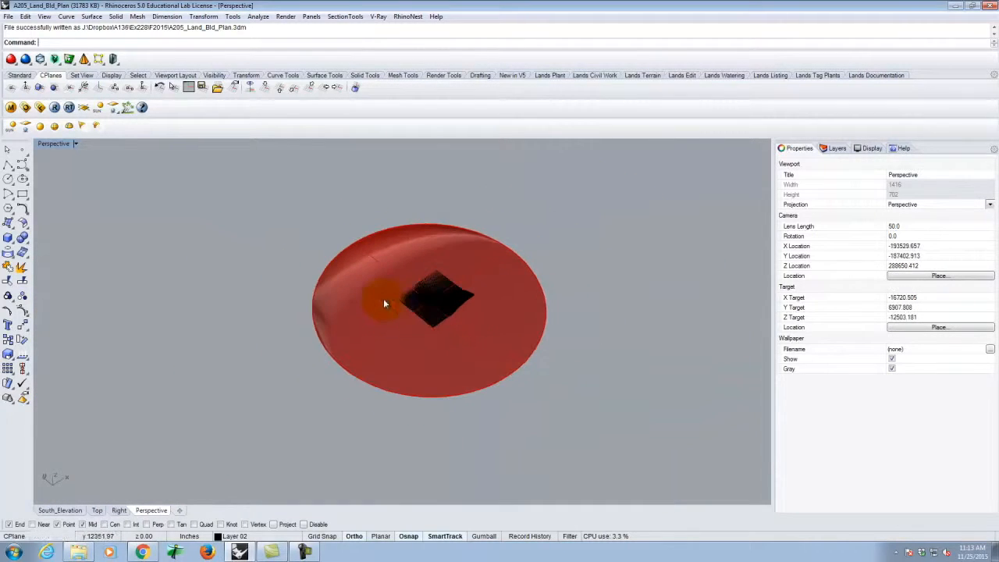
Create a rectangular plane surface from two opposite corners, large enough to cover the whole round ground surface
click(8, 224)
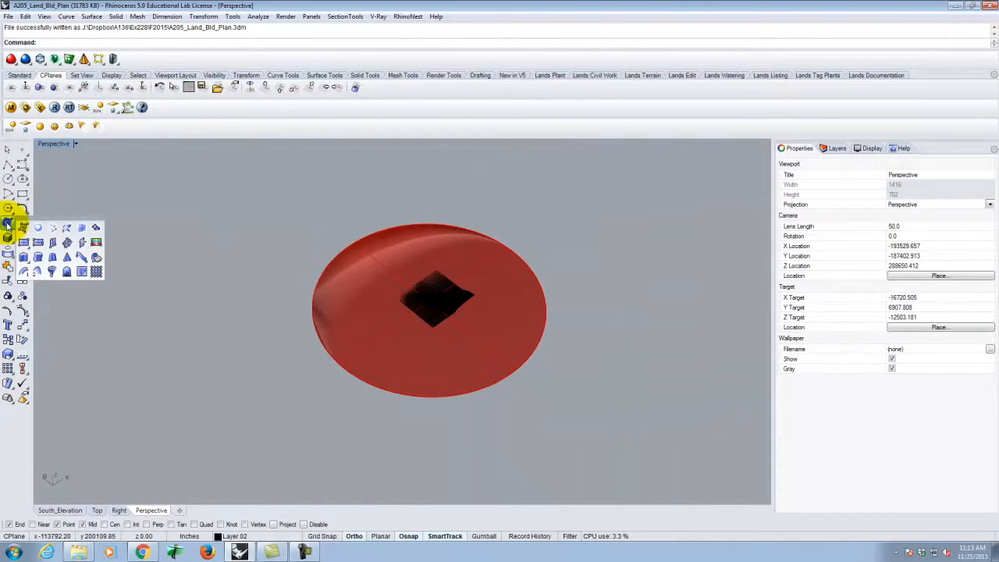
click(23, 228)
click(191, 271)
click(680, 298)
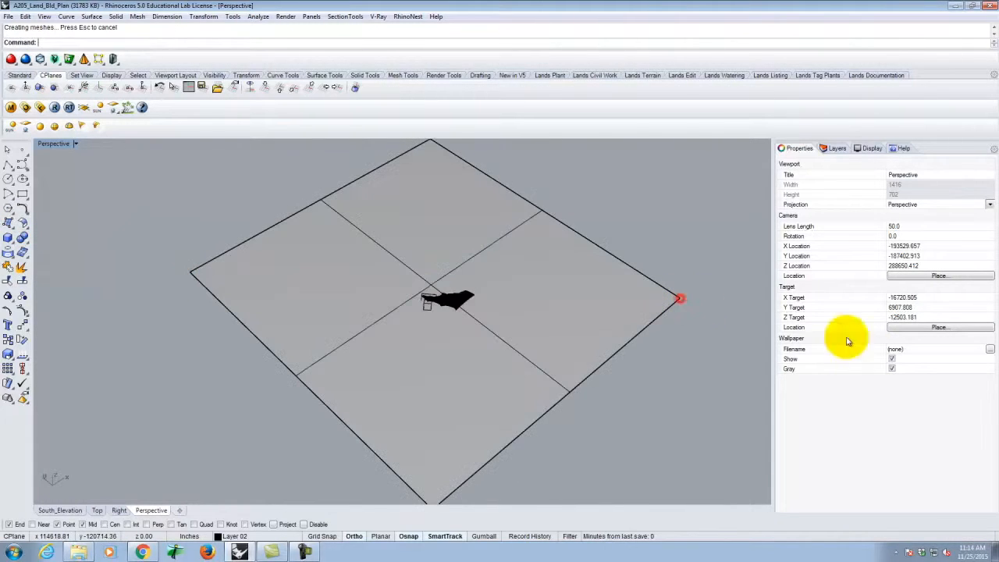
Move the large plane by its nearest corner to the building on the terrain
click(479, 361)
right_drag(437, 301, 441, 268)
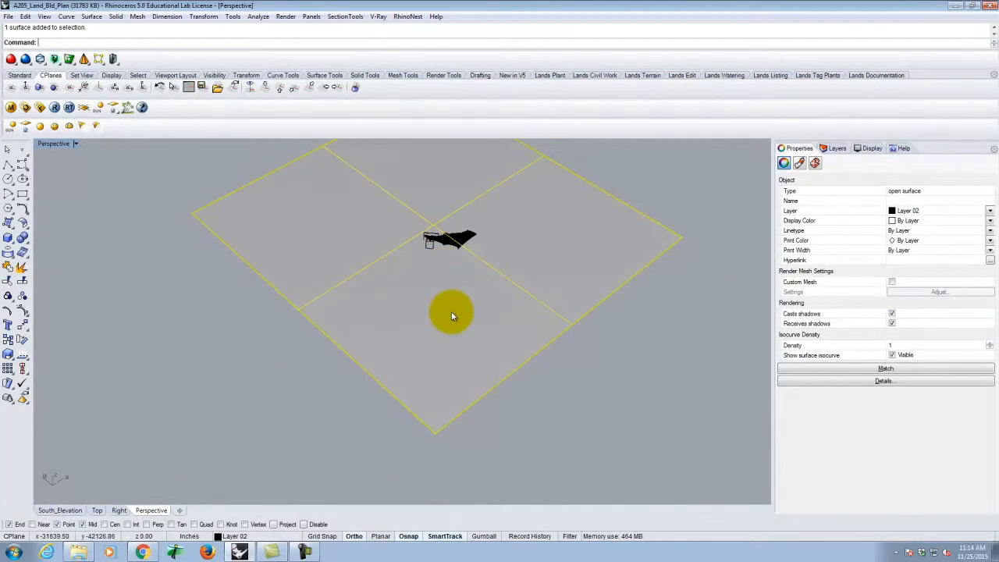
text(move)
key(Return)
click(455, 442)
scroll(468, 235, up, 5)
scroll(468, 226, up, 6)
click(437, 251)
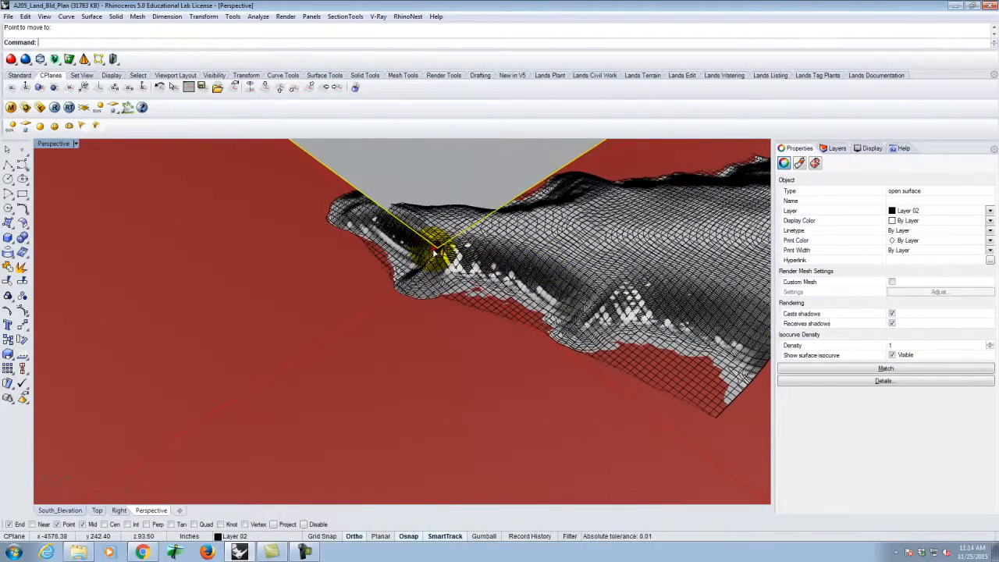
Zoom to a selected part of the building to examine where the moved plane's corner sits
click(443, 252)
text(z)
key(Return)
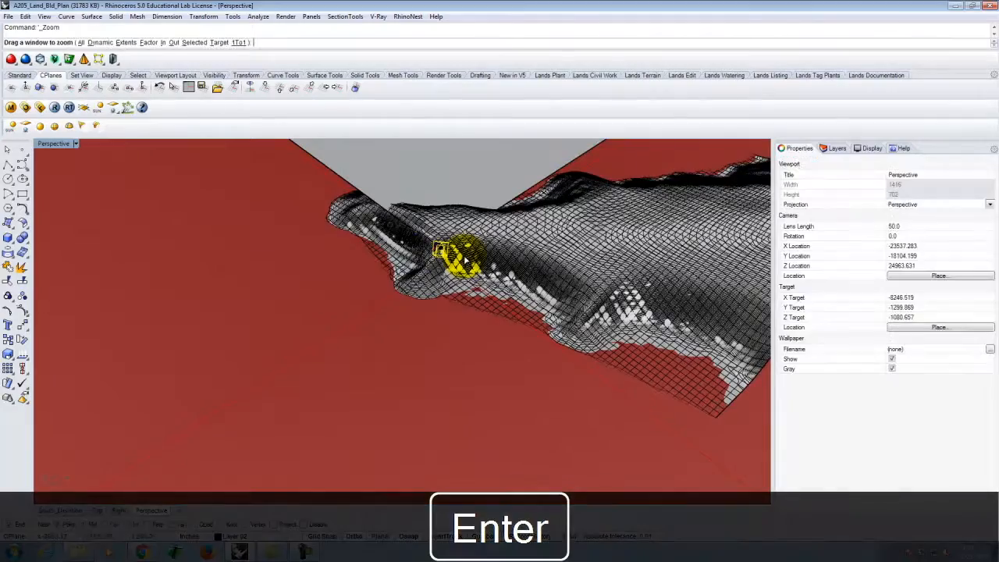
text(s)
key(Return)
scroll(618, 291, down, 5)
scroll(437, 327, down, 10)
right_drag(299, 330, 285, 321)
Move the large plane from its corner to the outer front corner endpoint of the terrace slab
click(320, 198)
right_drag(320, 198, 351, 316)
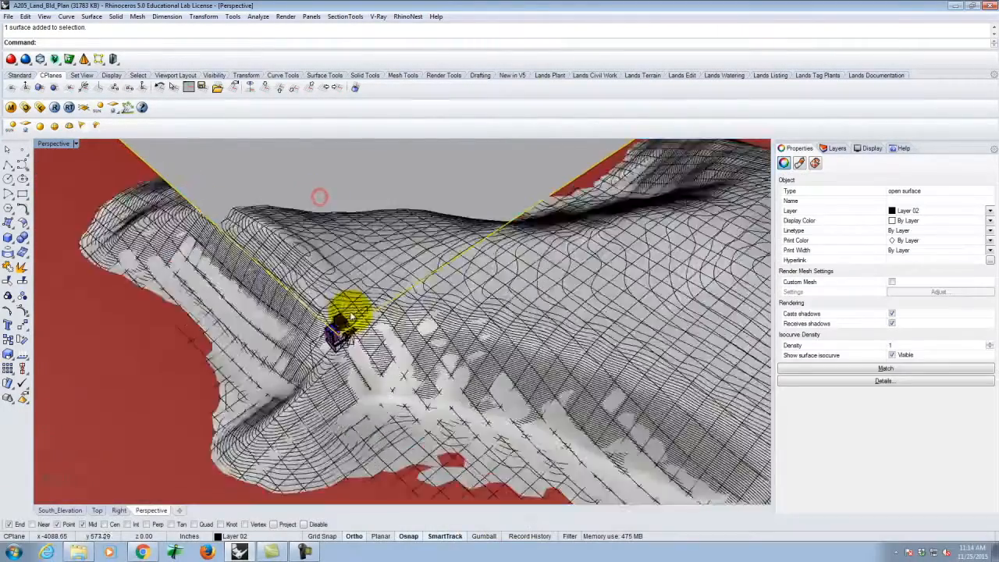
scroll(351, 316, up, 8)
text(m)
key(Return)
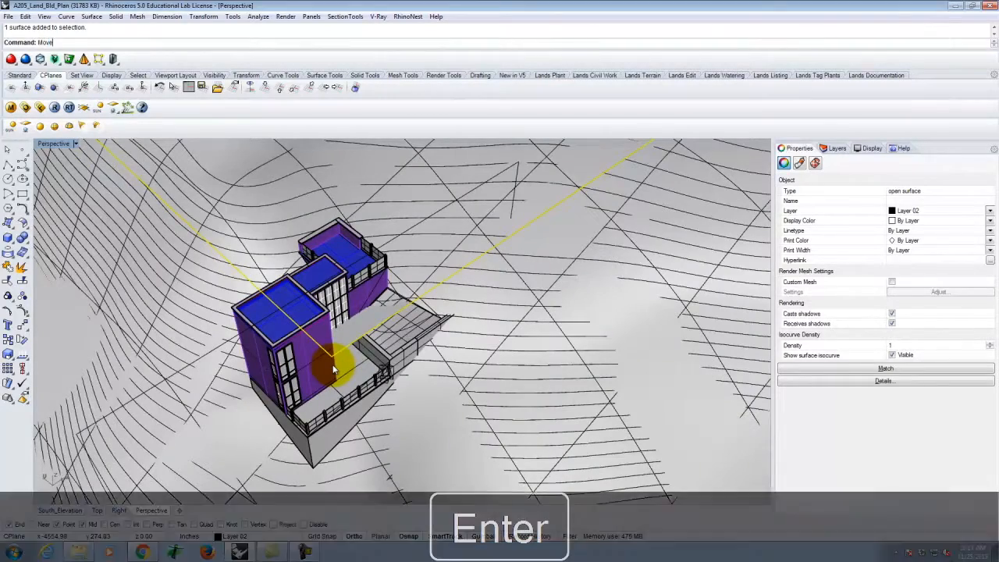
click(333, 361)
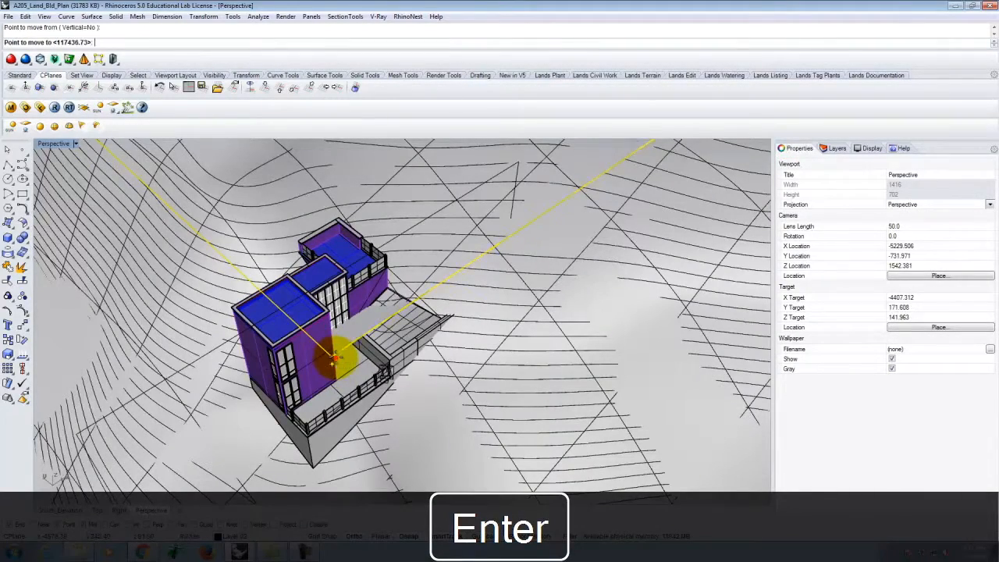
scroll(297, 441, up, 6)
click(353, 394)
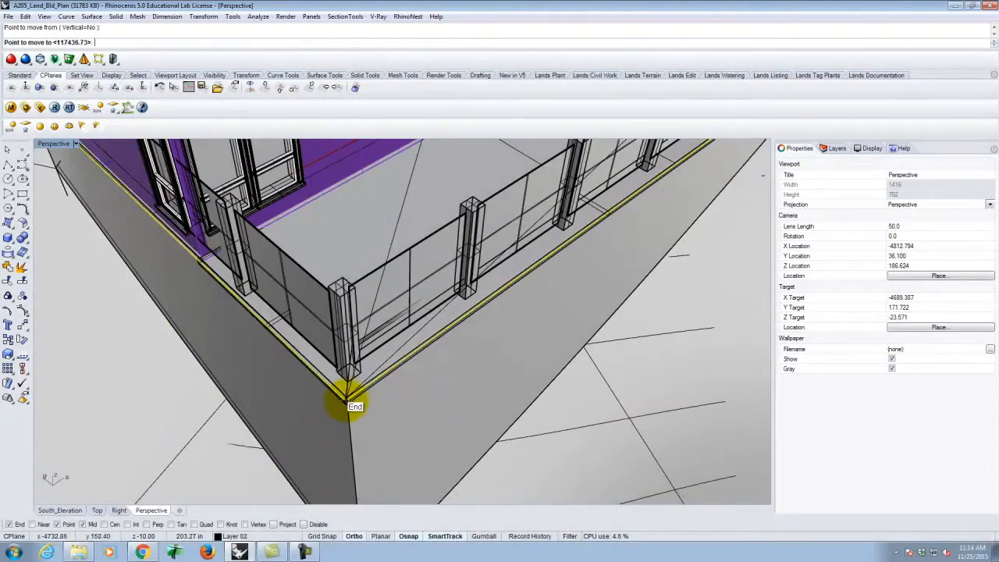
scroll(348, 400, down, 5)
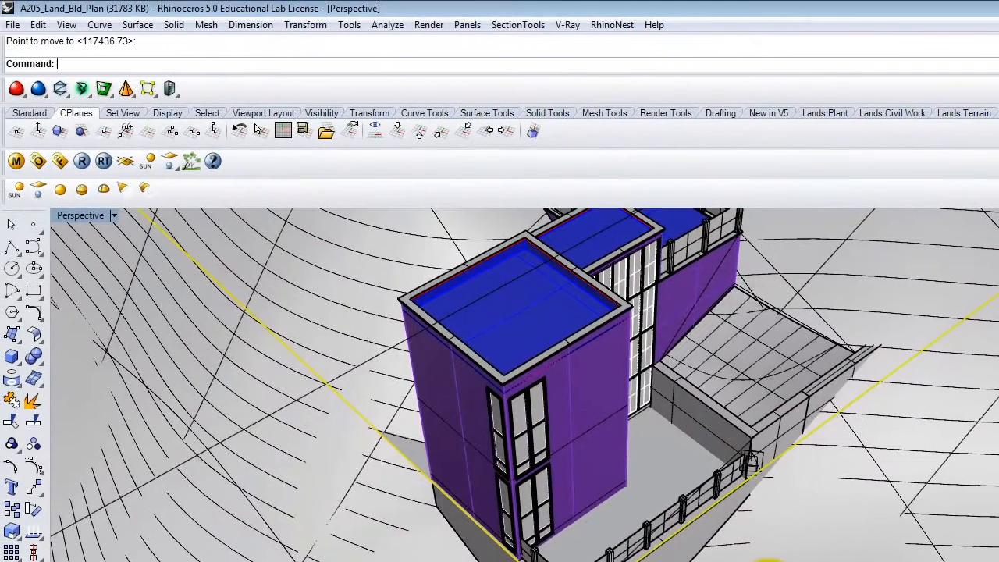
Move the large plane vertically up by 4' with the Vertical option set to Yes
key(Return)
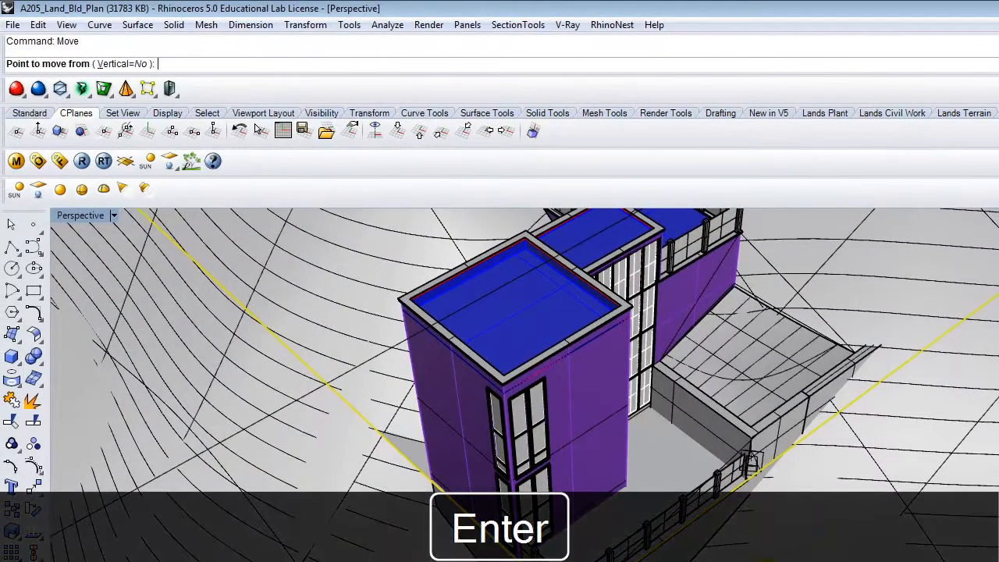
key(Return)
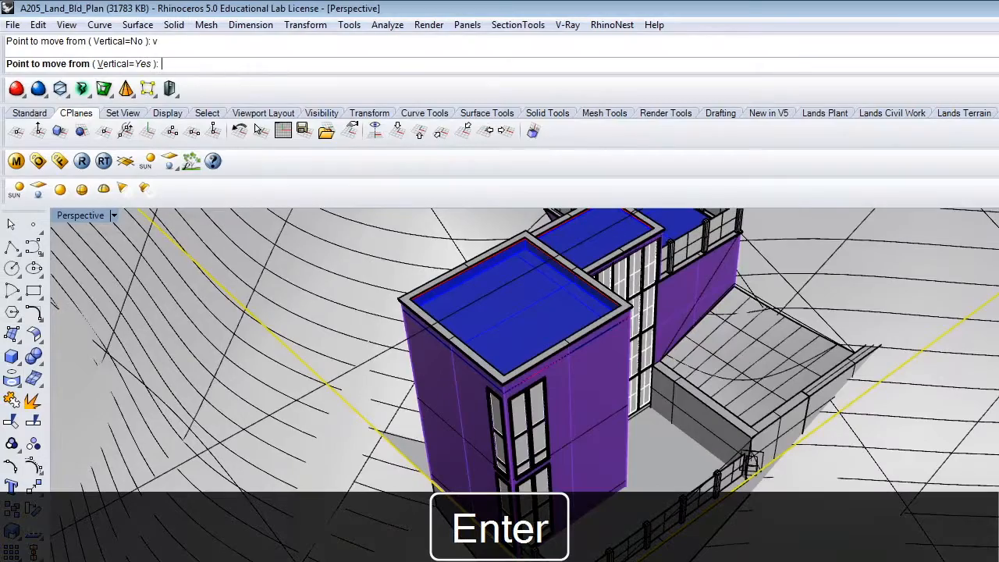
click(430, 453)
text(4')
key(Return)
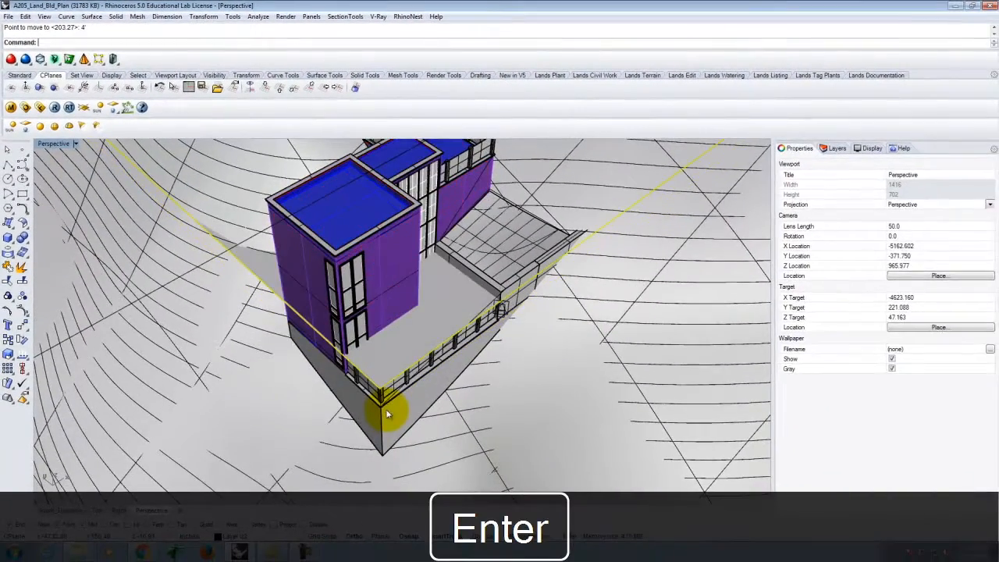
Move the large plane from the lower floor's endpoint on the building's outer corner to the upper floor's endpoint directly above it
scroll(515, 239, down, 4)
right_drag(557, 277, 465, 229)
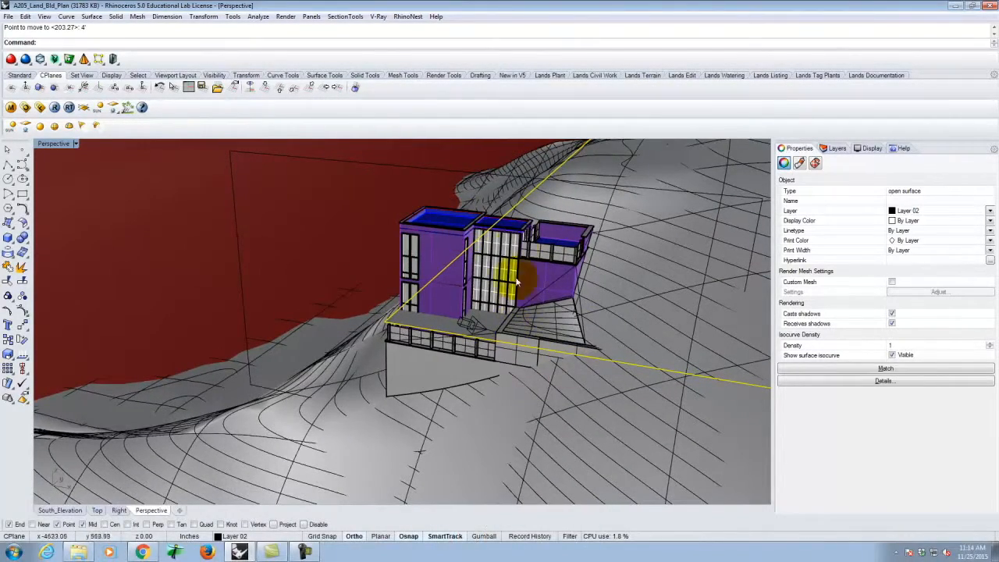
right_drag(430, 304, 526, 294)
scroll(468, 250, up, 4)
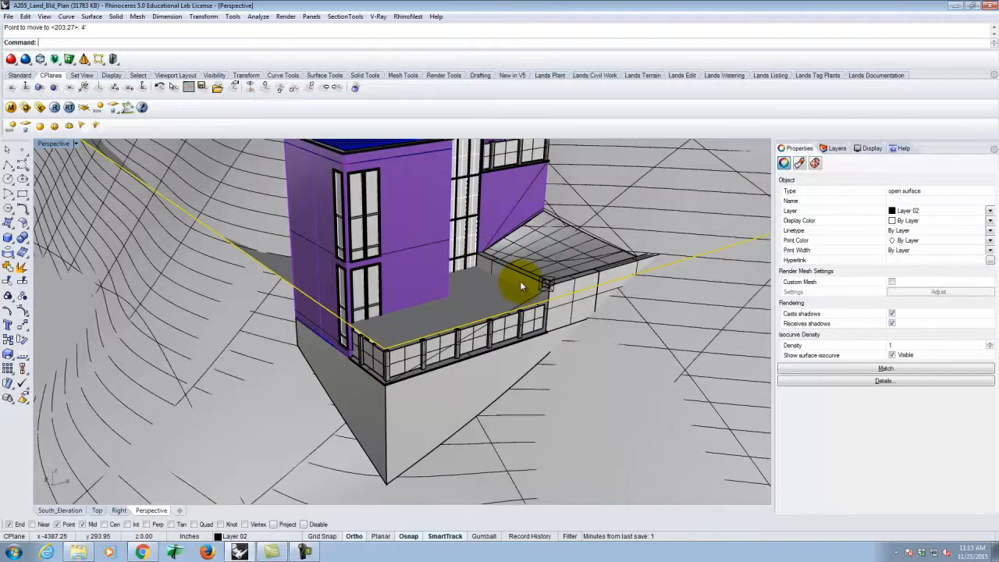
key(Return)
key(Return)
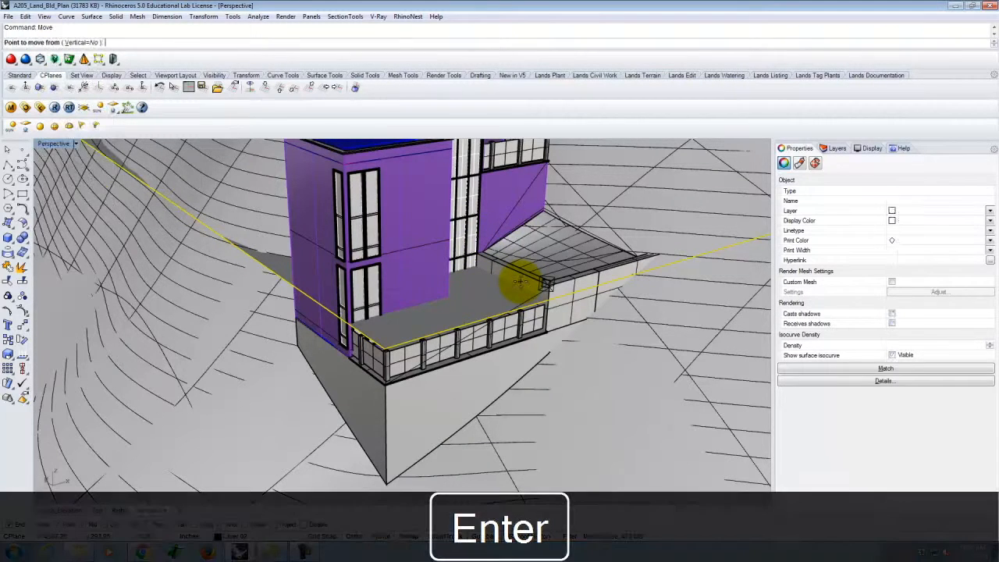
scroll(328, 297, up, 2)
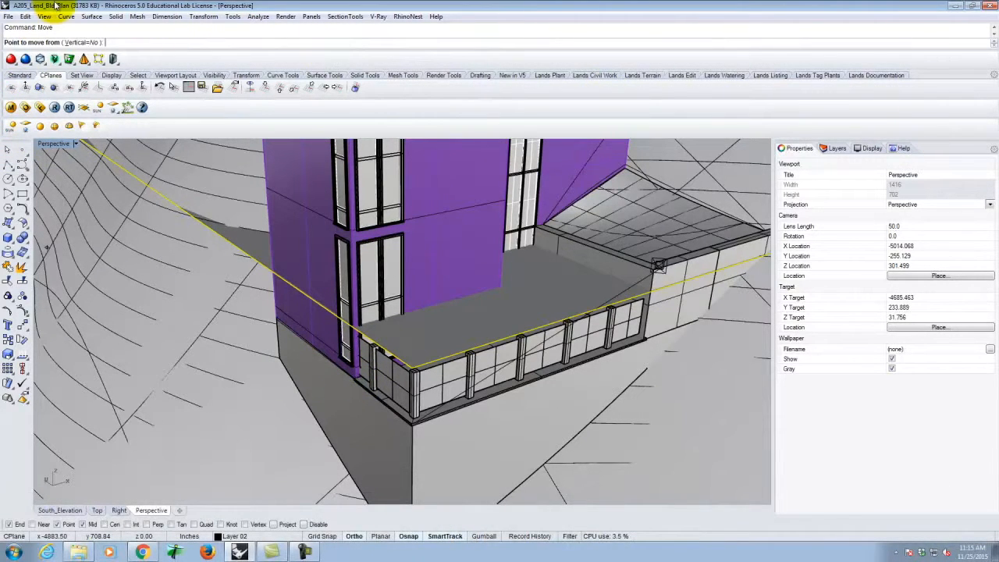
scroll(381, 355, up, 4)
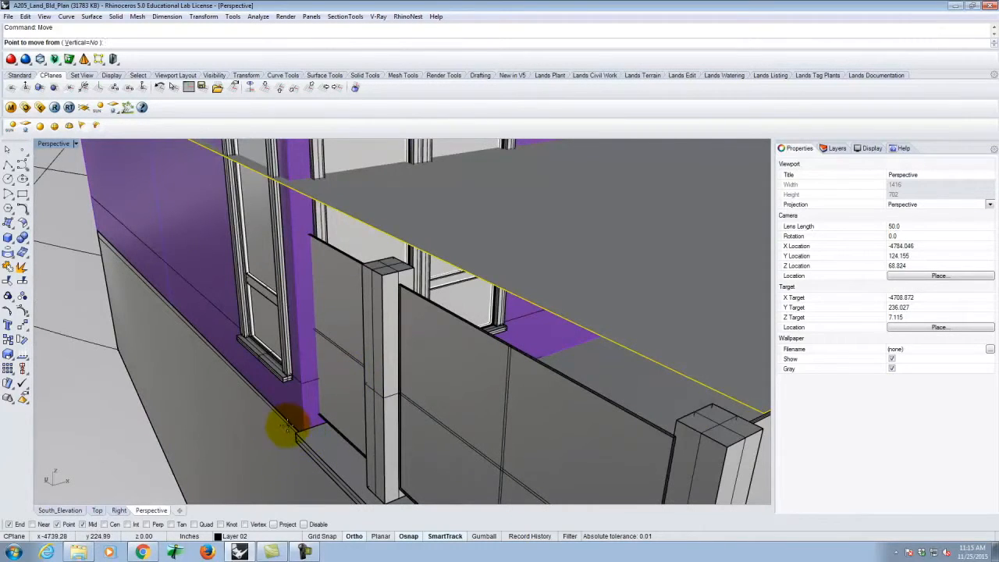
scroll(300, 433, down, 3)
scroll(206, 345, up, 4)
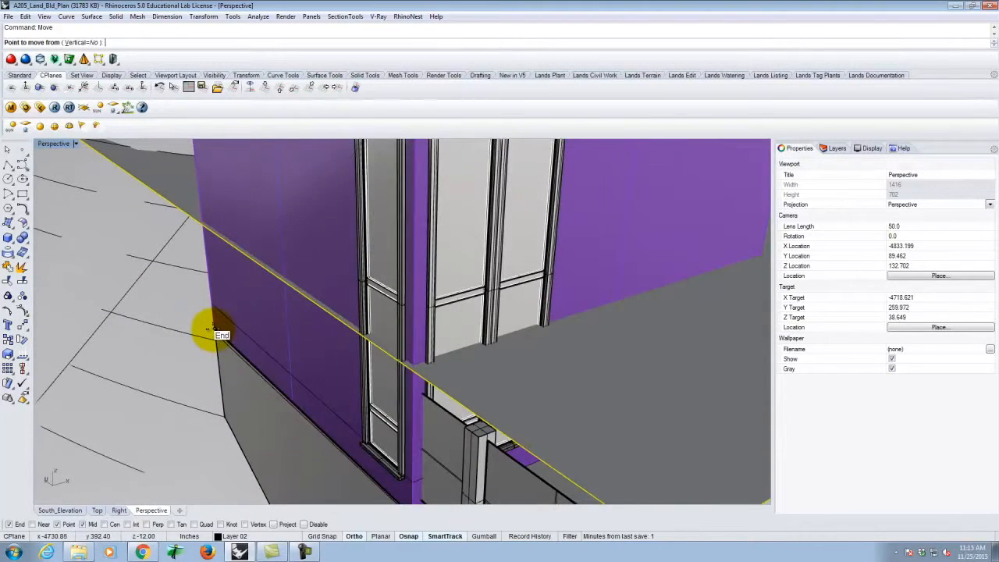
click(212, 331)
scroll(200, 330, down, 4)
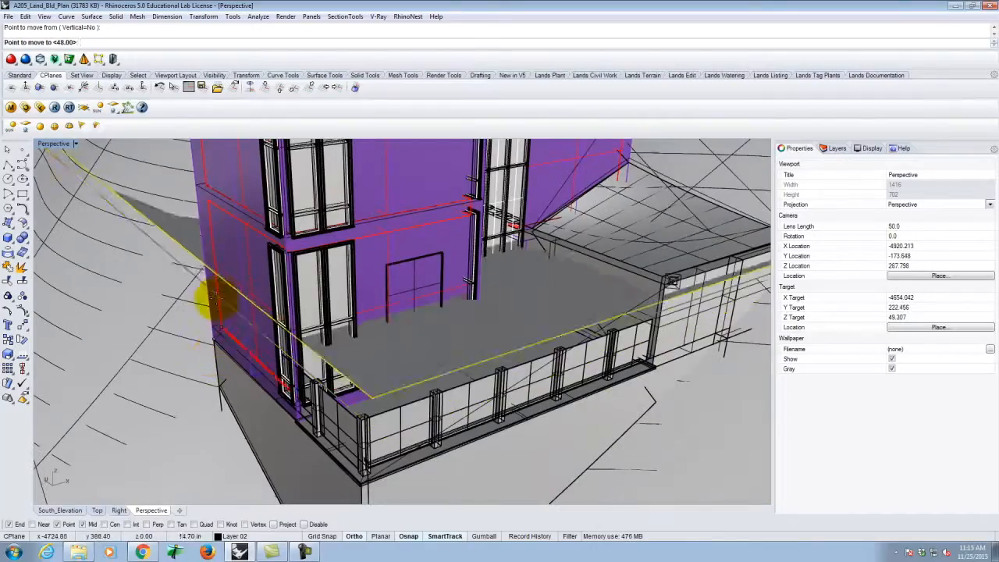
scroll(199, 178, up, 3)
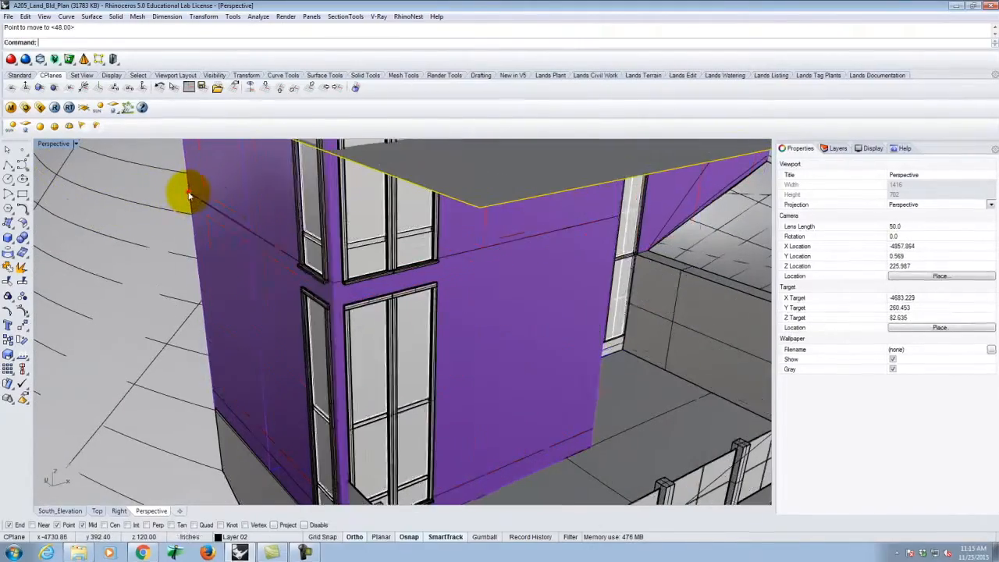
click(189, 190)
Move the large plane vertically up by 1' with the Vertical option set to Yes
scroll(375, 348, down, 5)
right_drag(607, 358, 428, 319)
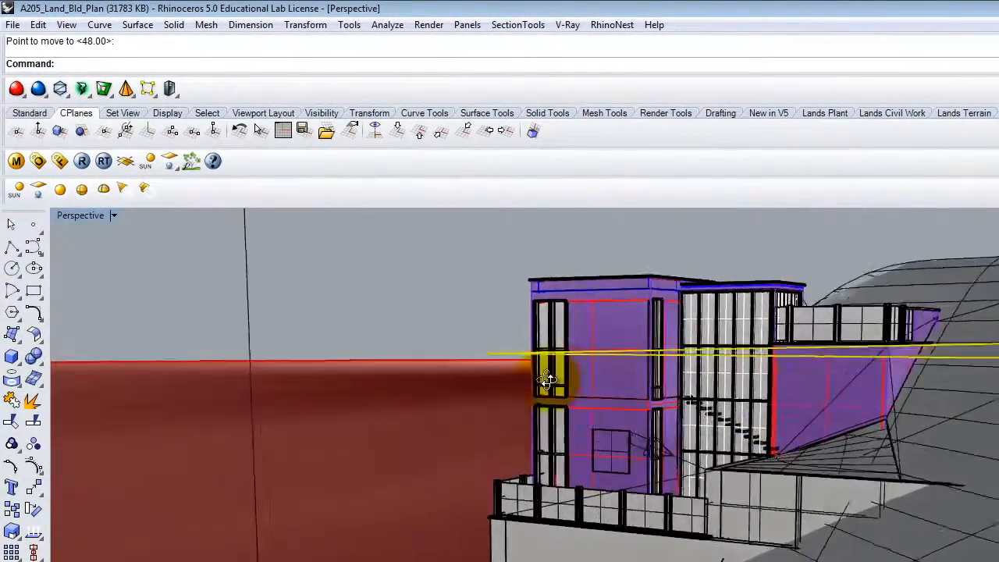
right_drag(515, 383, 714, 367)
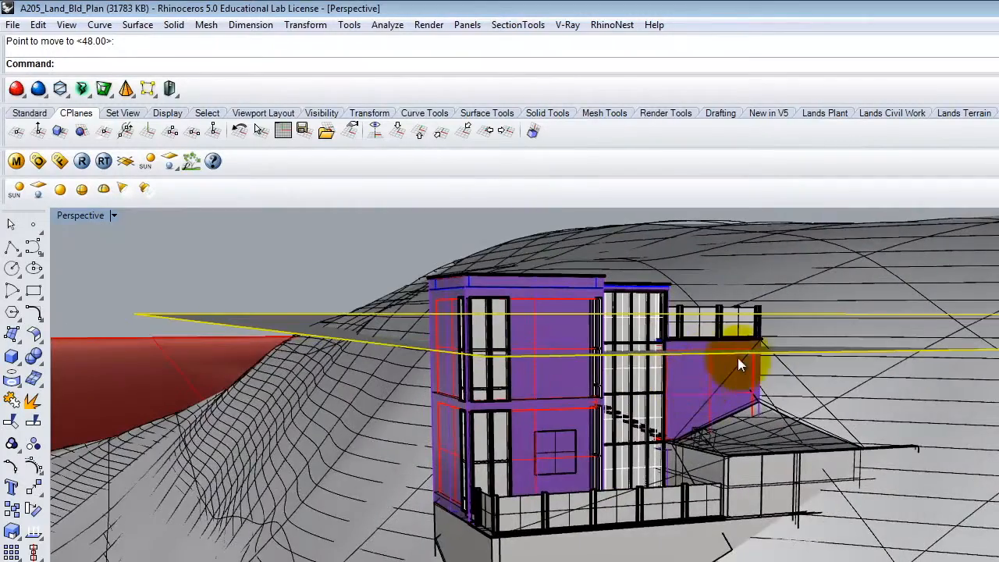
scroll(769, 382, up, 3)
right_drag(773, 384, 647, 383)
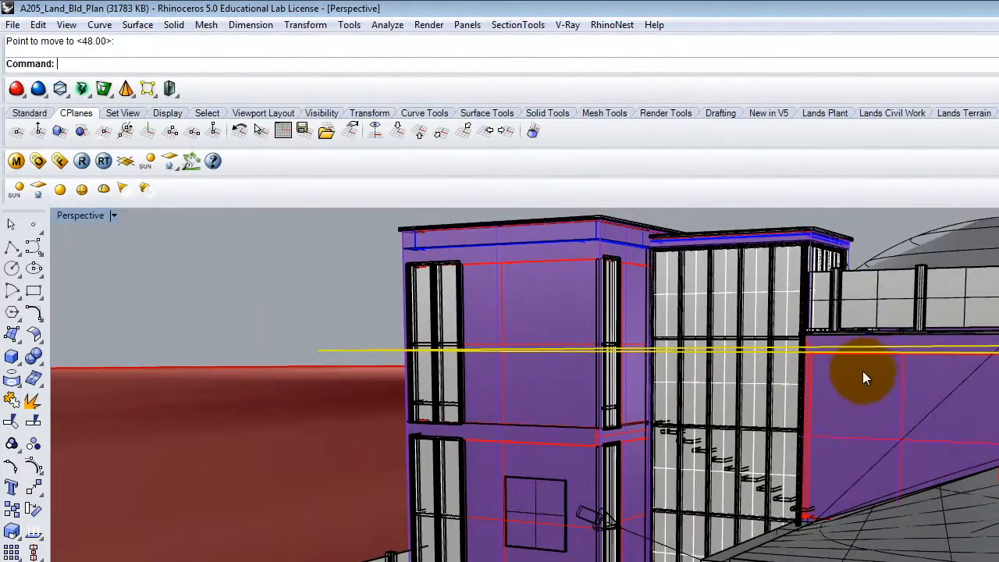
key(Return)
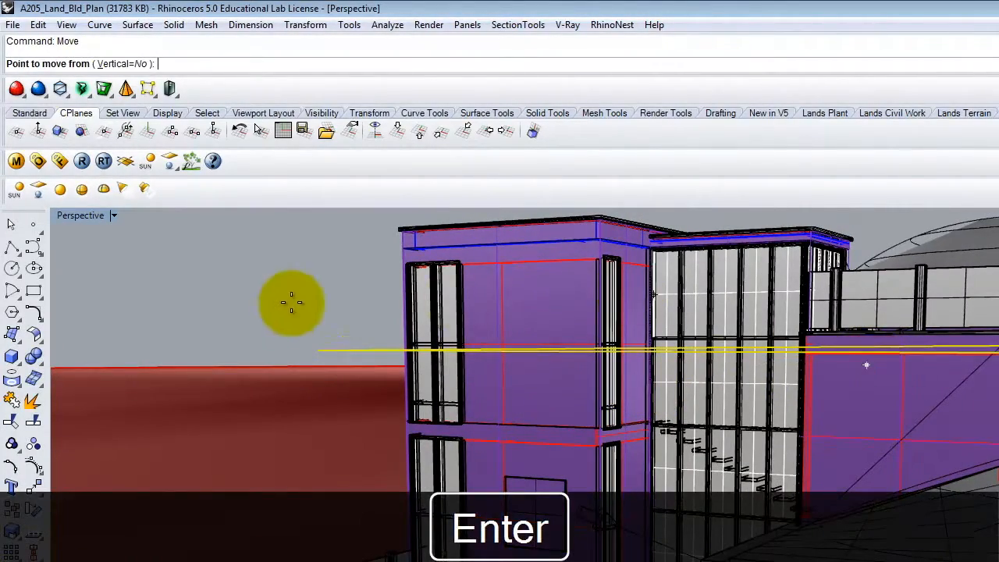
text(v)
key(Return)
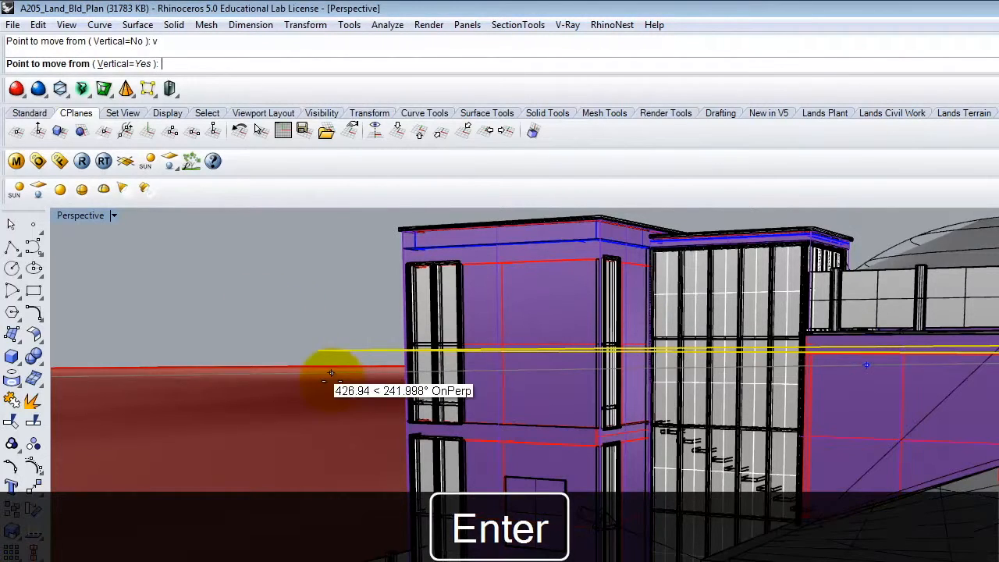
click(312, 349)
text(1)
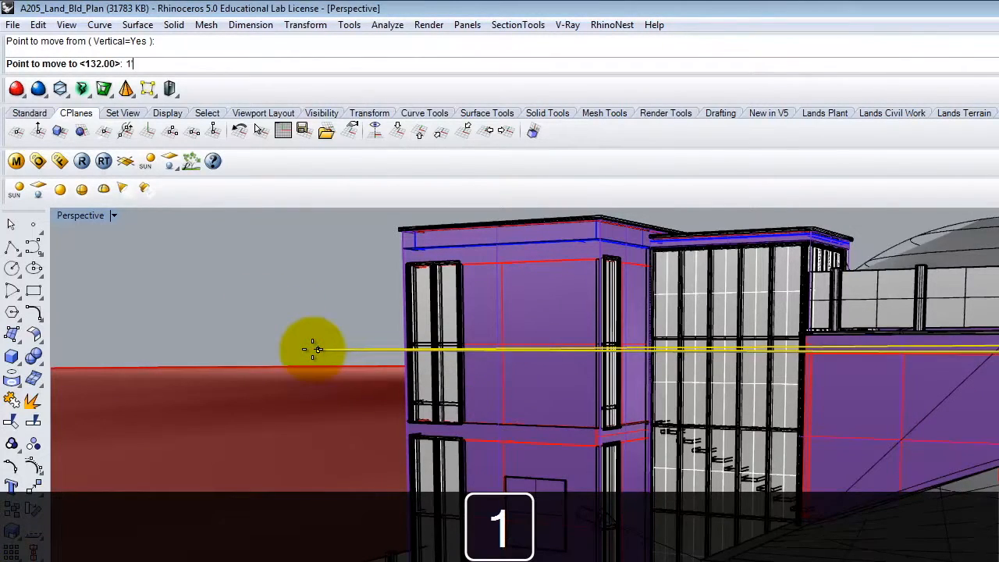
key(Return)
key(Return)
click(313, 326)
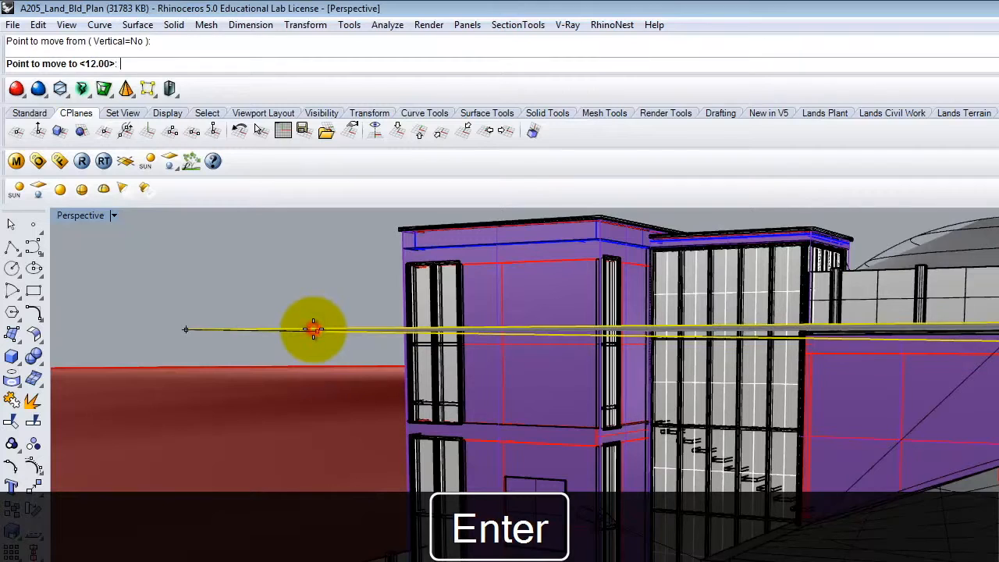
key(Escape)
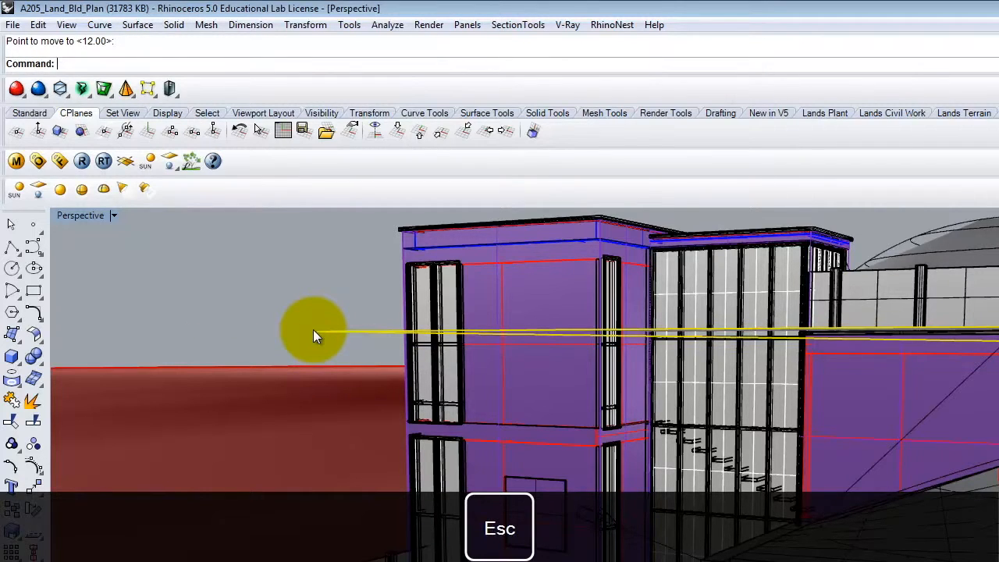
right_click(315, 331)
click(315, 331)
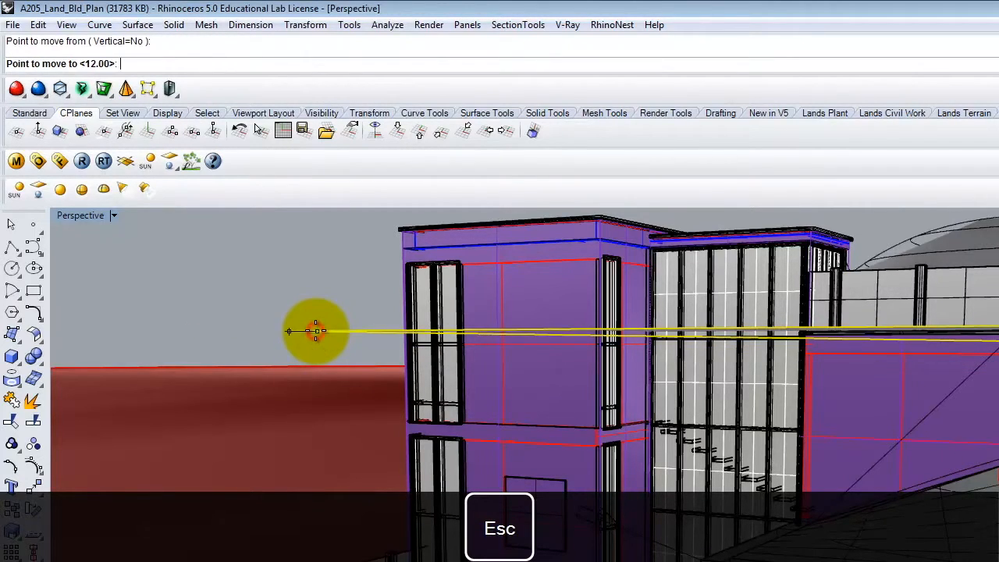
Move the large plane vertically down by 2' with the Vertical option set to Yes, then deselect it
right_click(315, 331)
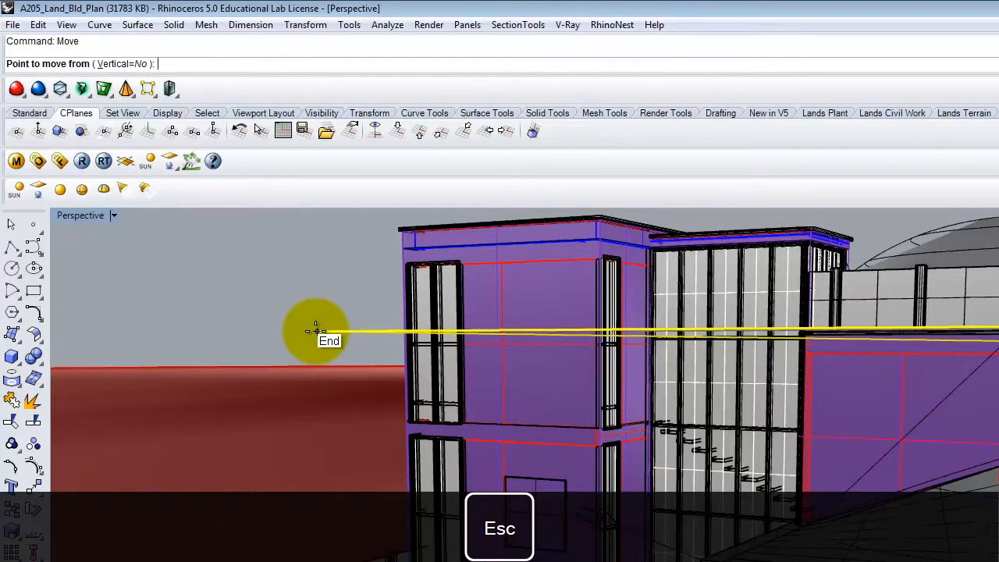
text(v)
key(Return)
text(-)
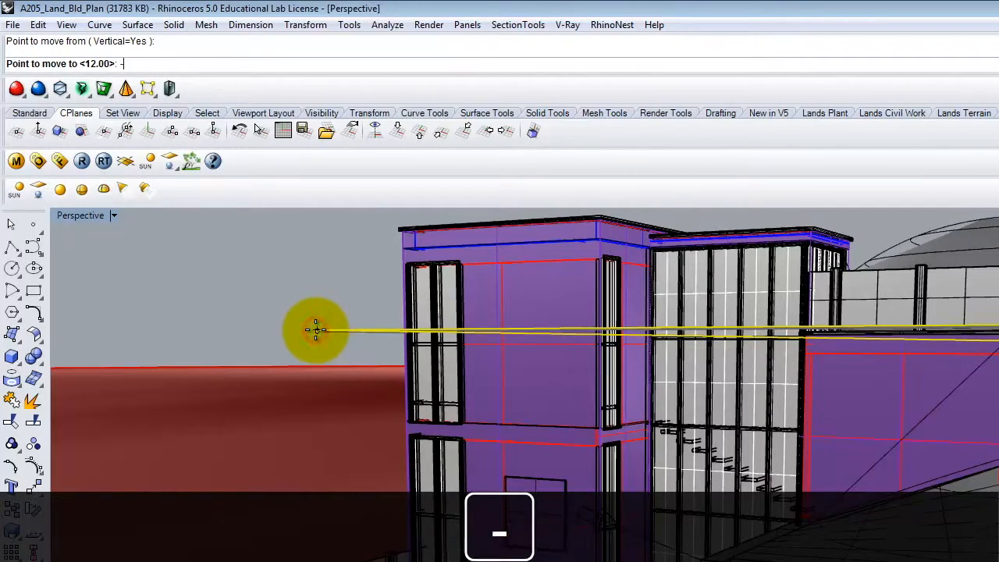
key(Return)
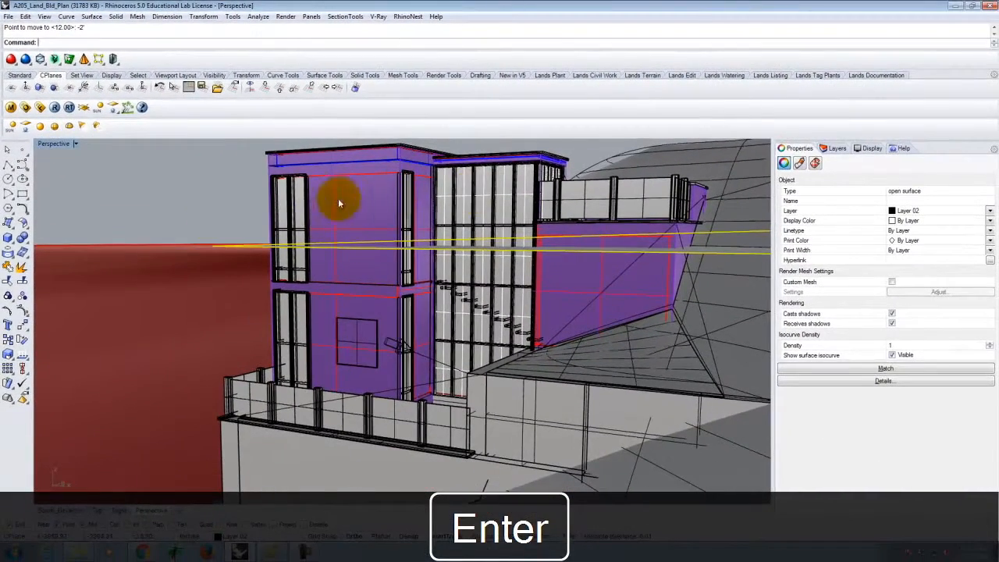
key(Escape)
Move the large plane horizontally until it extends past the terrain and building on all sides
right_drag(606, 257, 709, 292)
scroll(522, 295, down, 20)
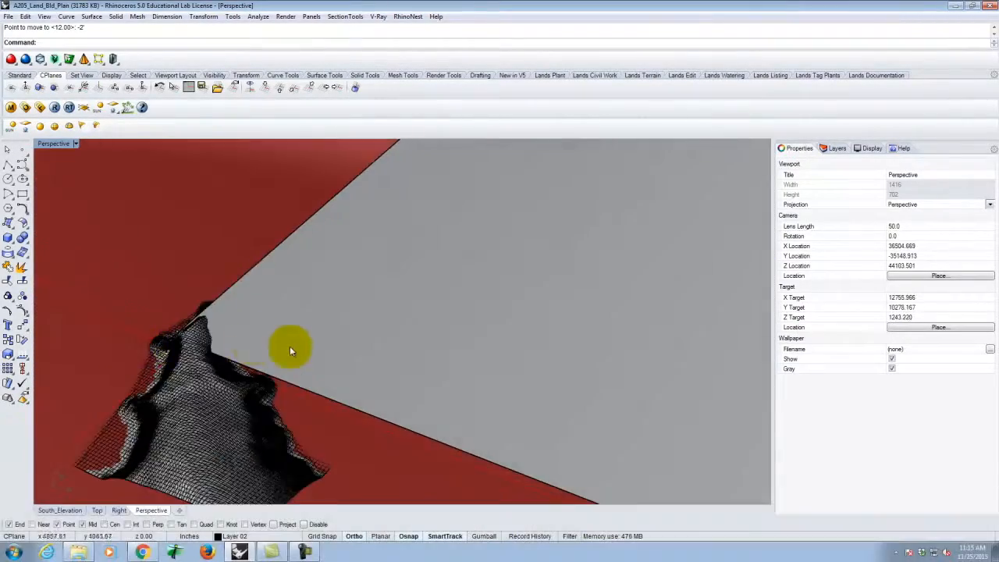
scroll(300, 341, down, 5)
click(540, 369)
key(Return)
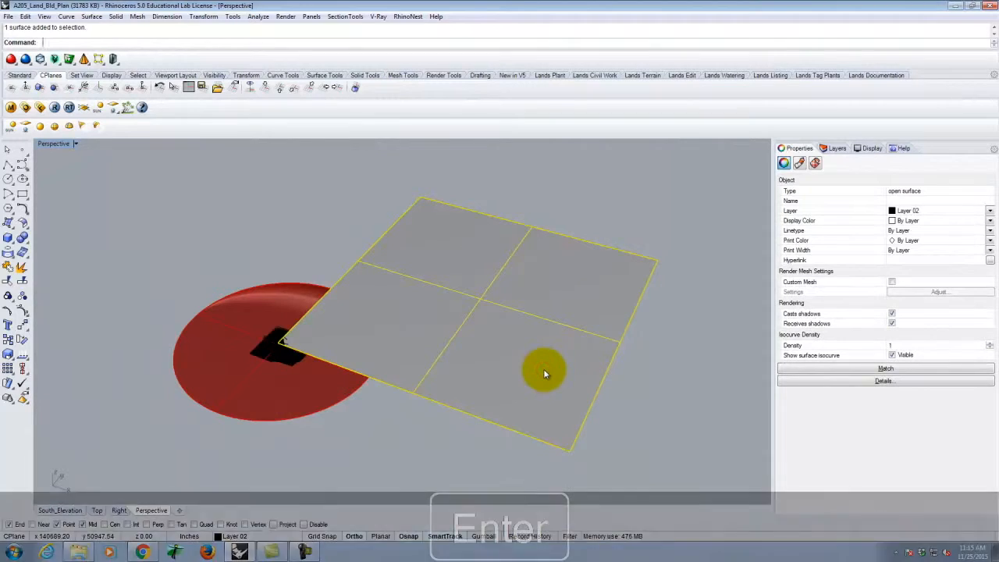
click(465, 462)
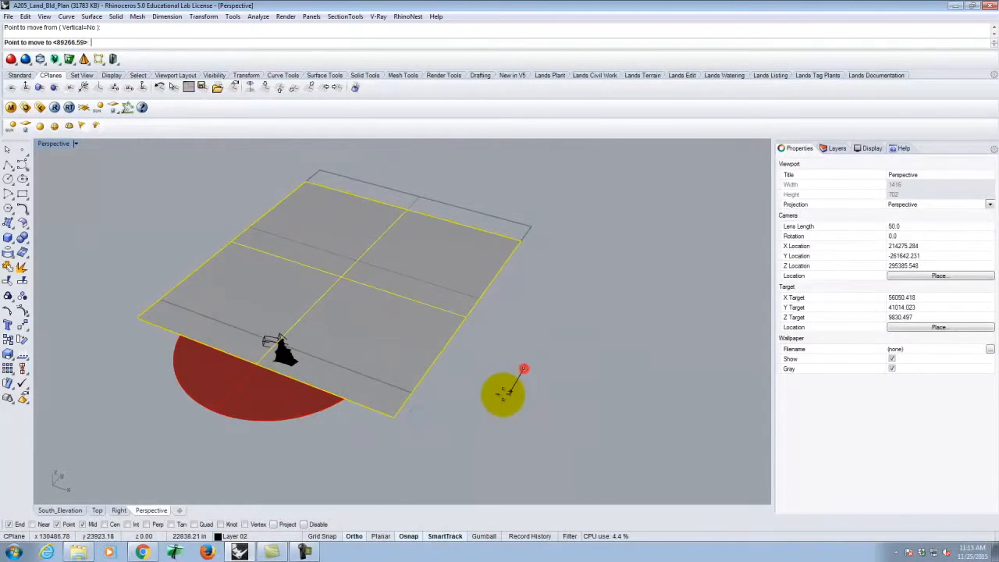
click(433, 433)
key(Escape)
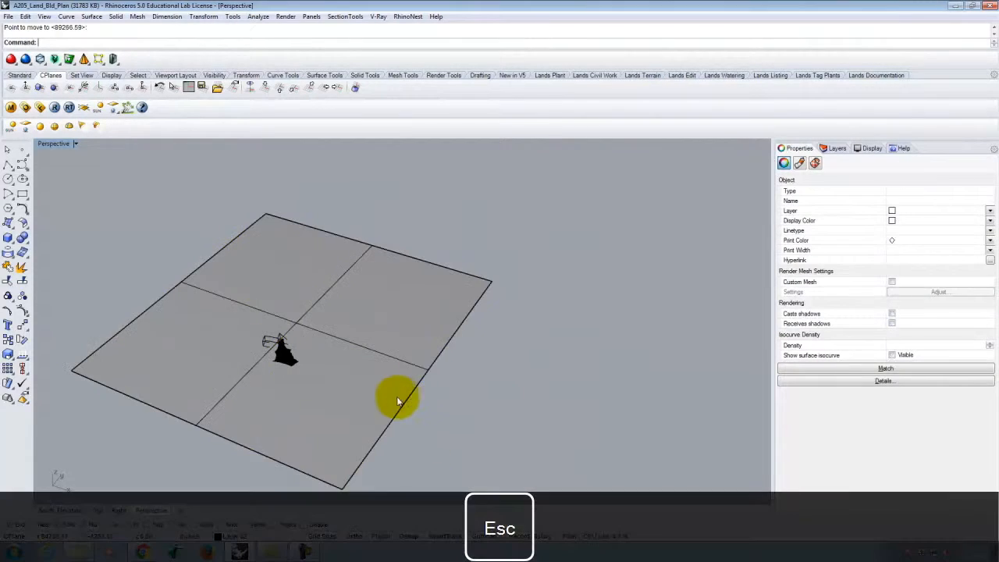
Select the closed curve at the building on the terrain's edge and zoom to the selection
right_drag(239, 369, 381, 328)
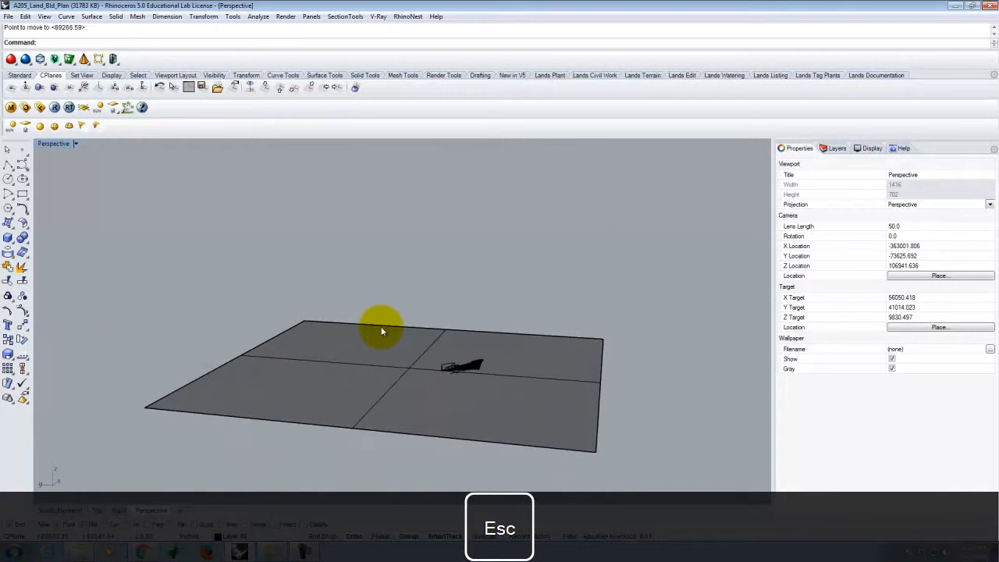
scroll(468, 358, up, 12)
scroll(392, 437, up, 9)
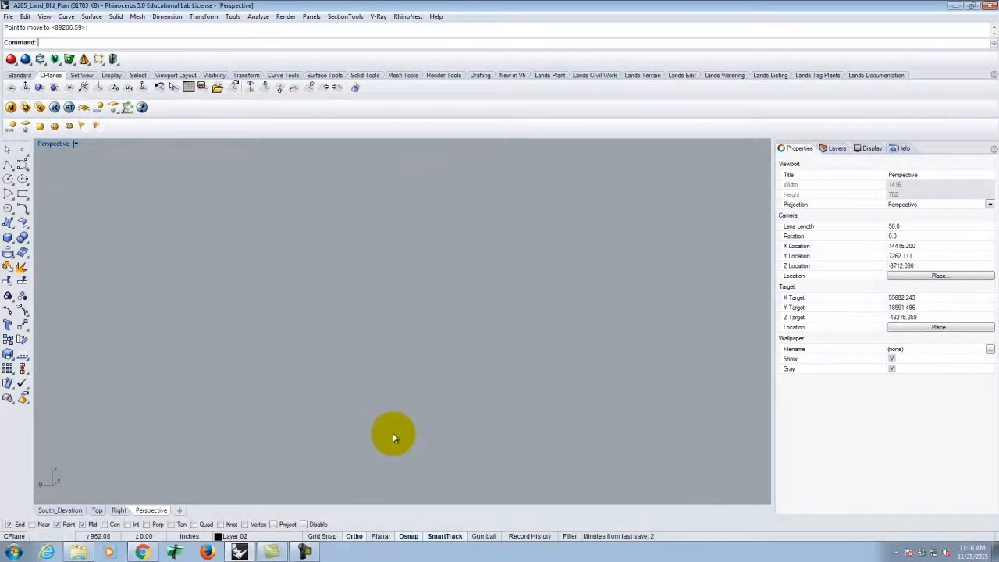
scroll(425, 382, down, 5)
scroll(437, 351, up, 10)
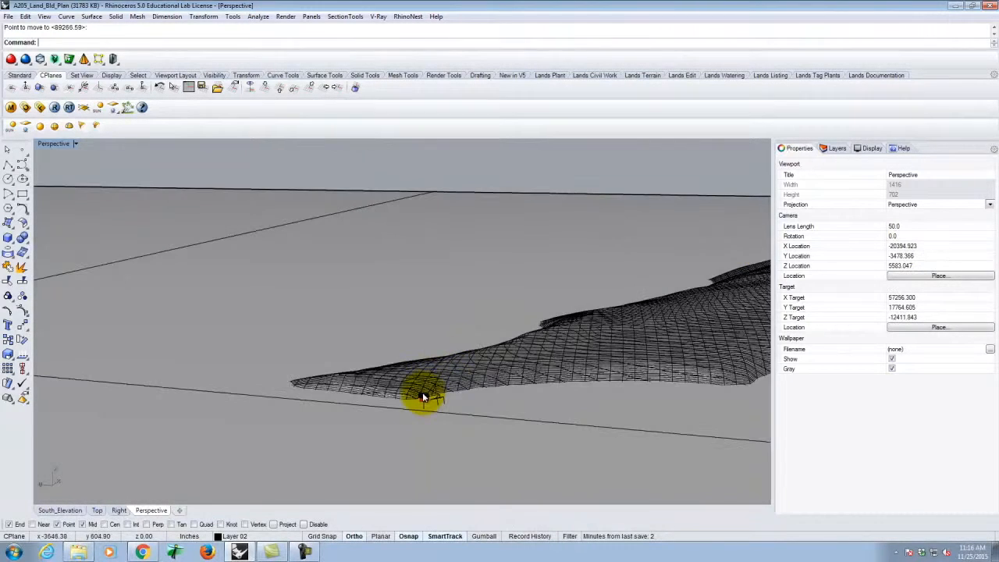
scroll(425, 408, down, 6)
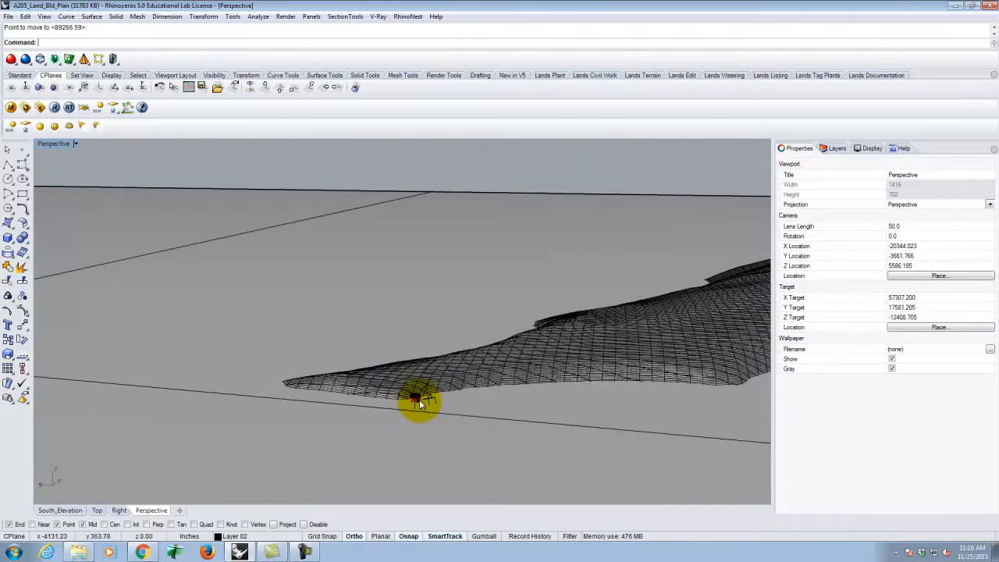
click(419, 402)
click(413, 397)
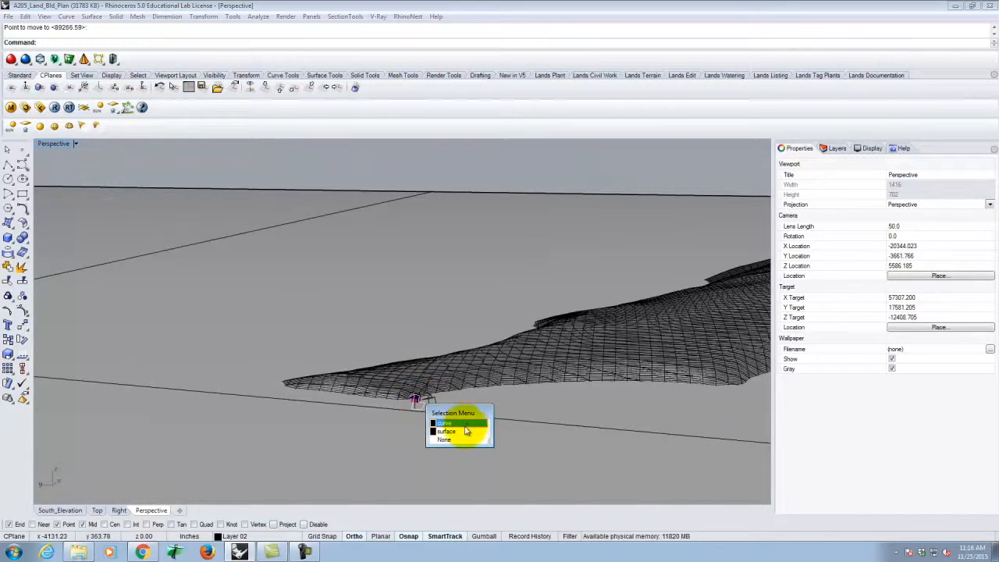
click(444, 437)
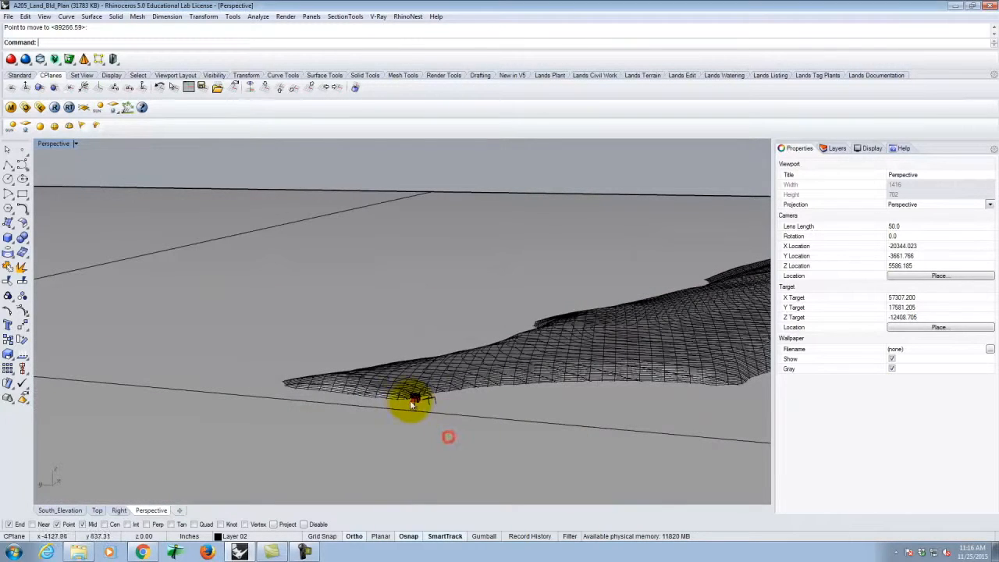
click(414, 400)
click(457, 428)
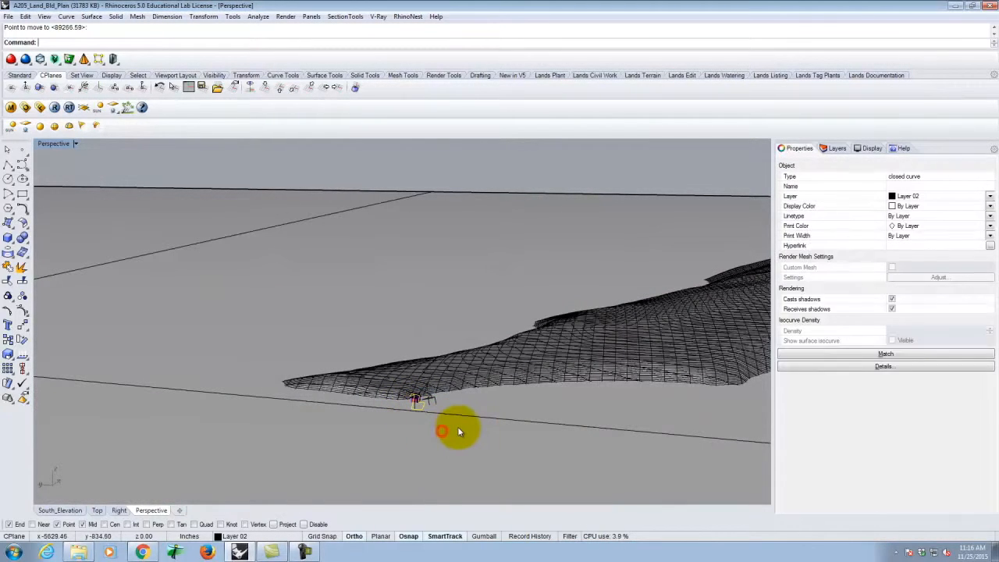
text(z)
key(Return)
text(s)
key(Return)
Examine from several angles where the large plane cuts through the building and the hillside, and clear the selection
scroll(441, 429, down, 8)
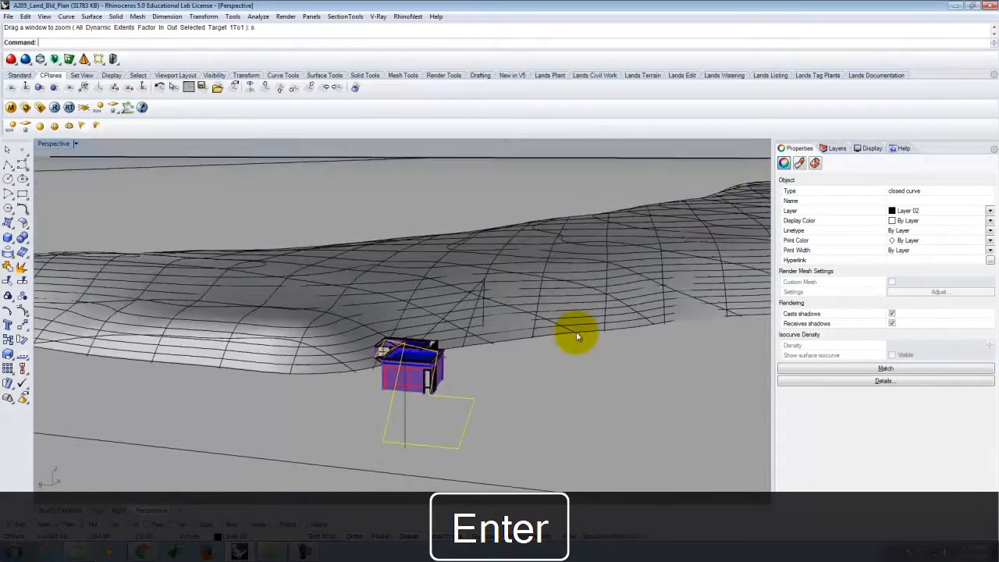
right_drag(575, 334, 439, 386)
scroll(423, 251, down, 3)
right_drag(470, 324, 413, 285)
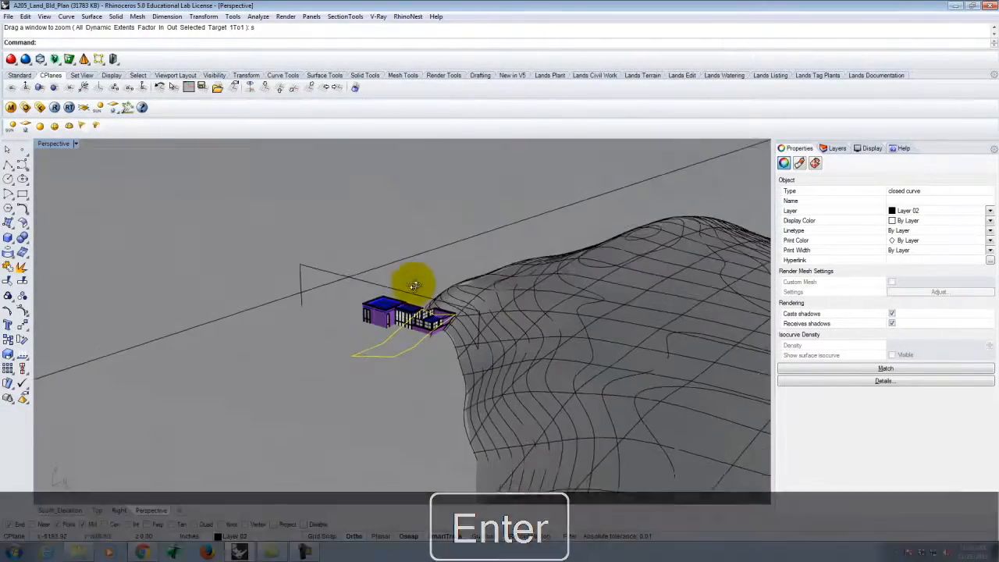
scroll(409, 355, up, 5)
right_drag(419, 319, 294, 323)
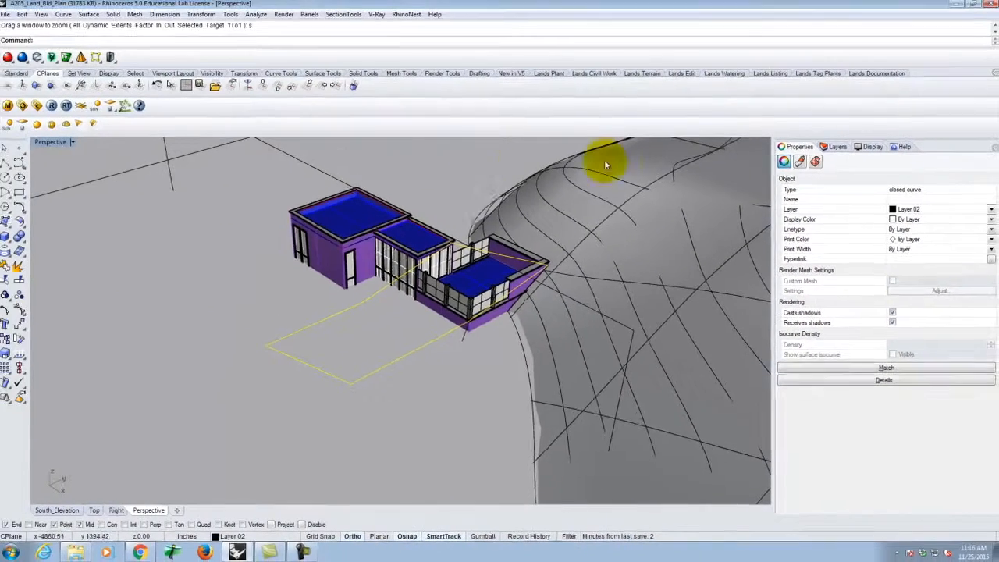
scroll(603, 159, down, 5)
key(Escape)
Start creating a section from all visible objects, leaving the large horizontal plane out of the selection
click(344, 16)
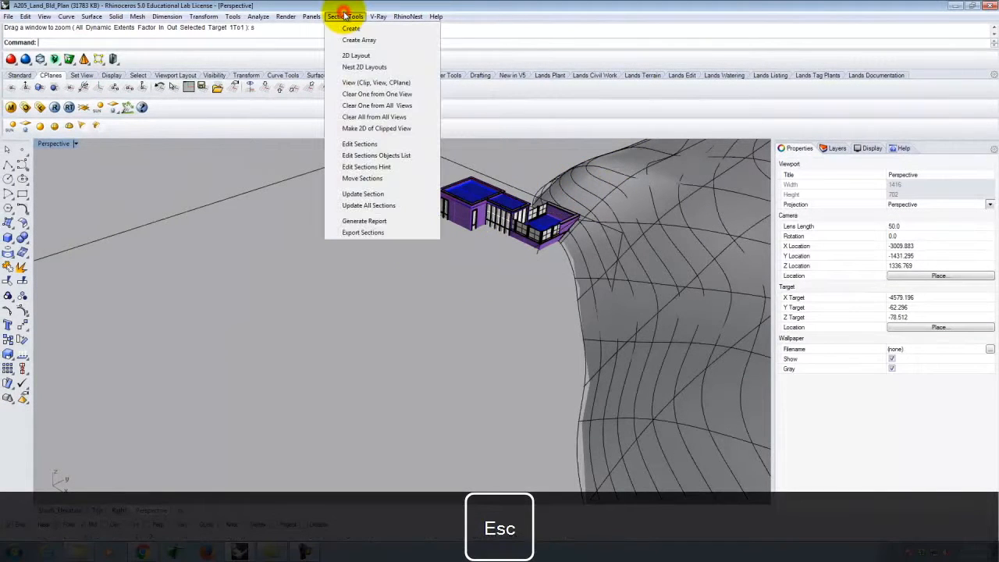
click(351, 30)
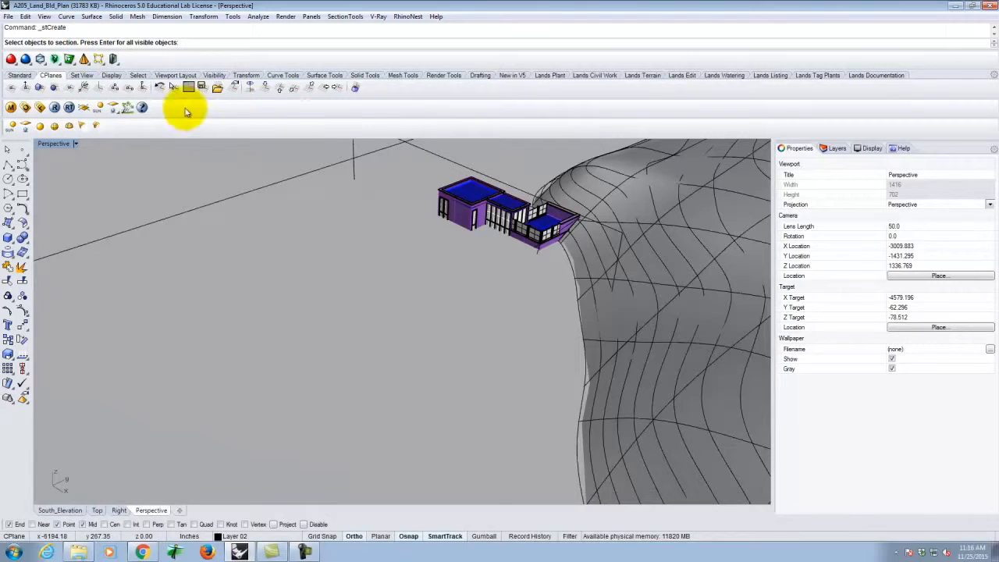
scroll(222, 254, down, 2)
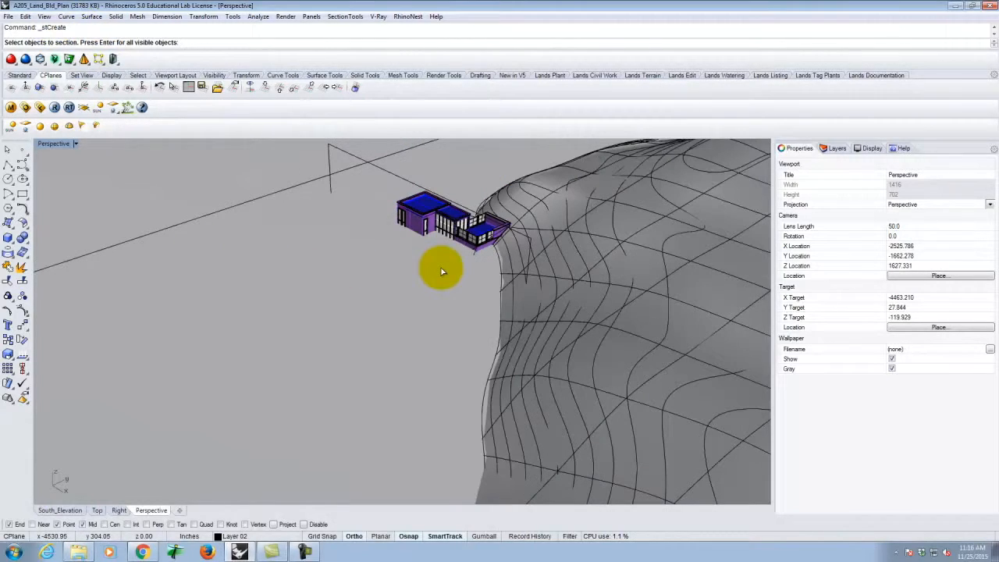
key(Return)
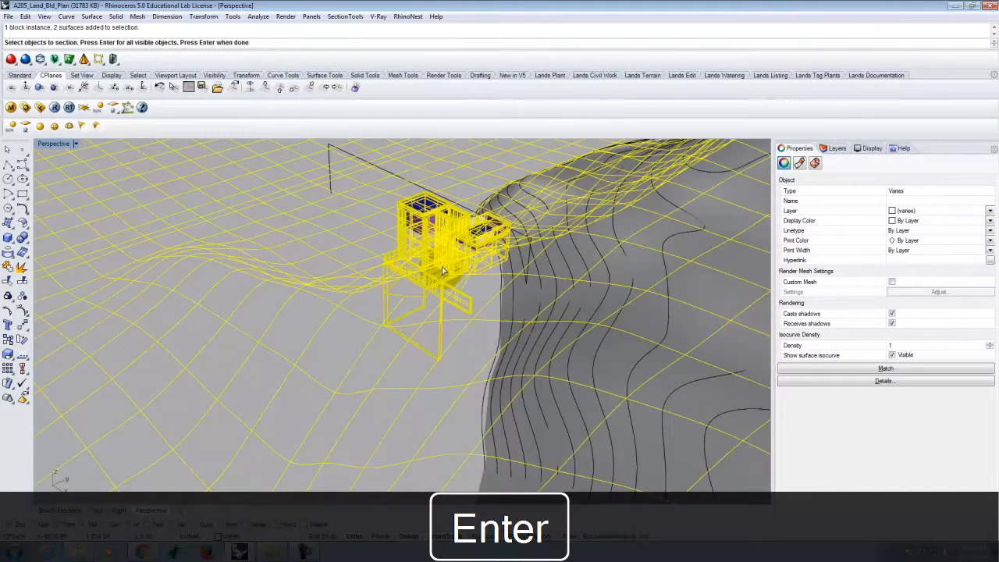
scroll(455, 276, down, 6)
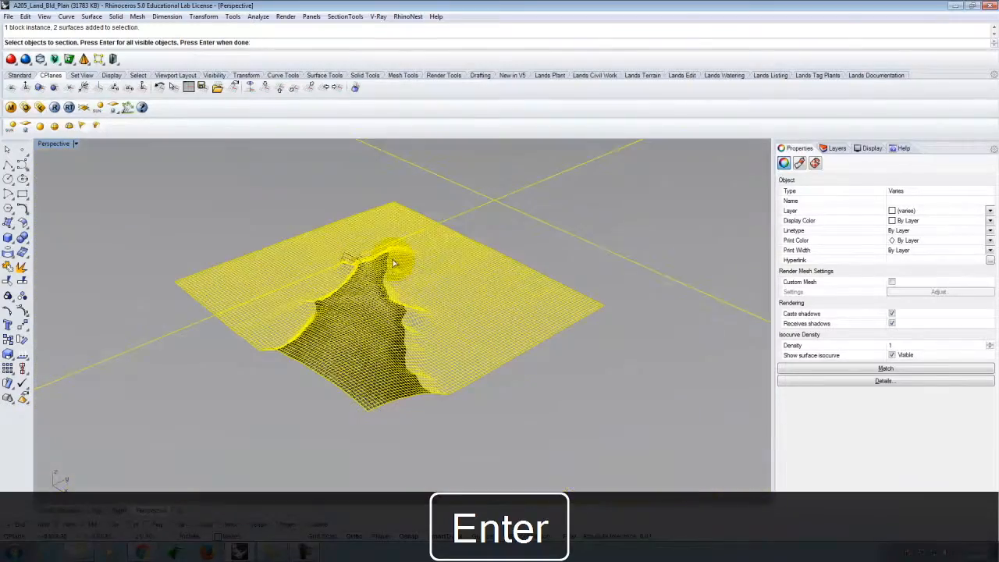
scroll(497, 275, down, 6)
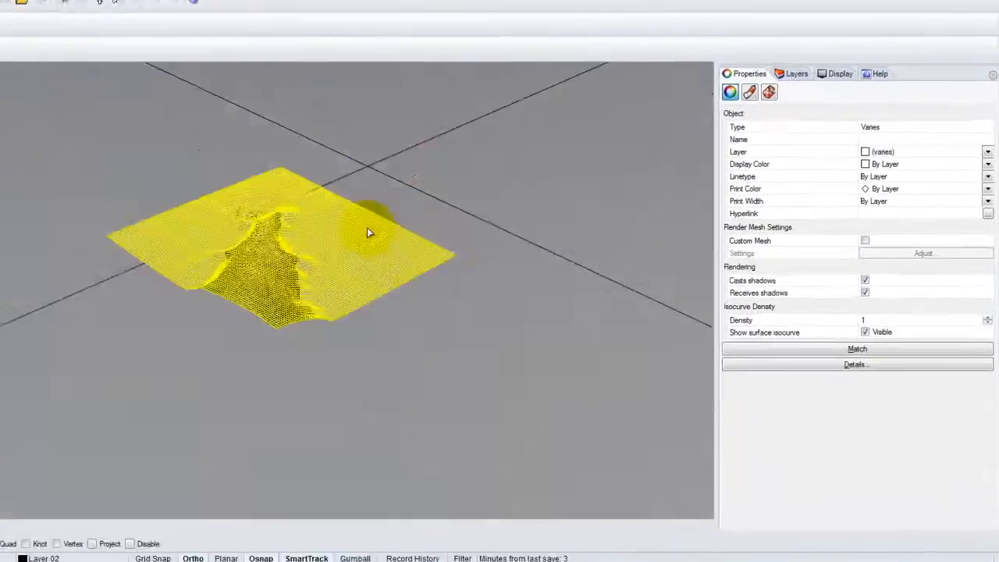
right_drag(84, 191, 264, 105)
click(374, 191)
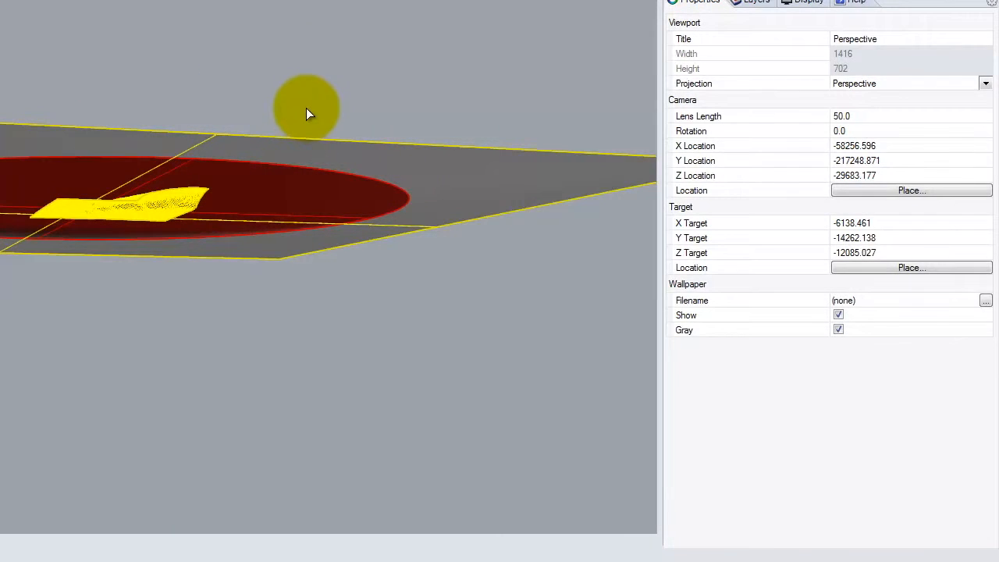
click(309, 149)
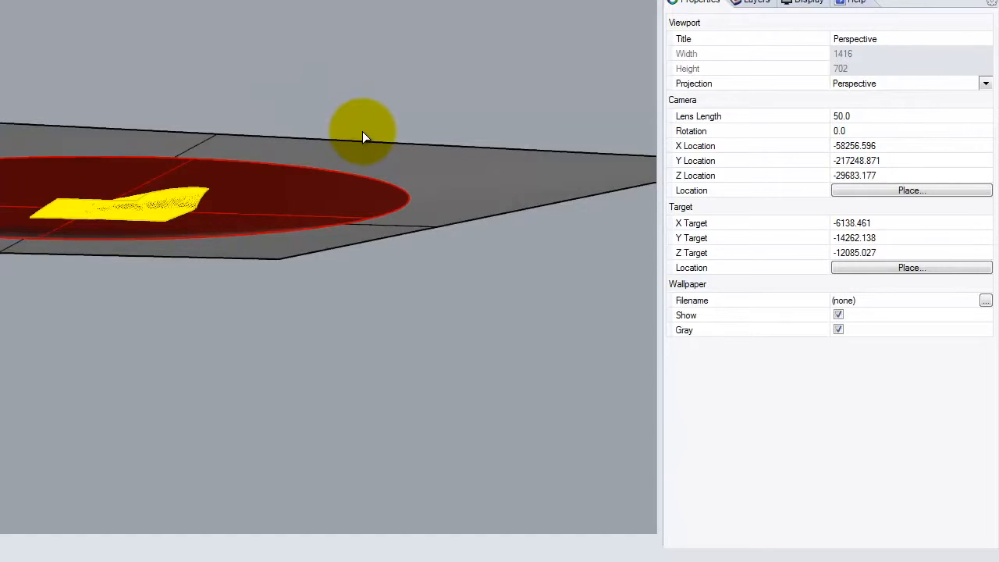
right_drag(364, 138, 321, 255)
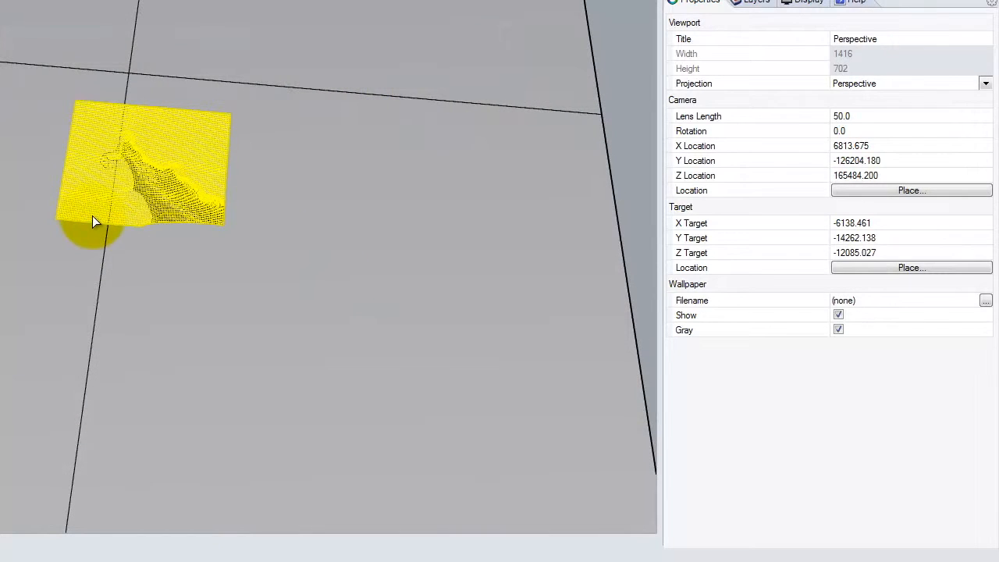
Unlock every locked layer, from Default and Construction through Ocean, Grass-Hill, the lights layers and Terrain Contours-4EXPORT
click(754, 7)
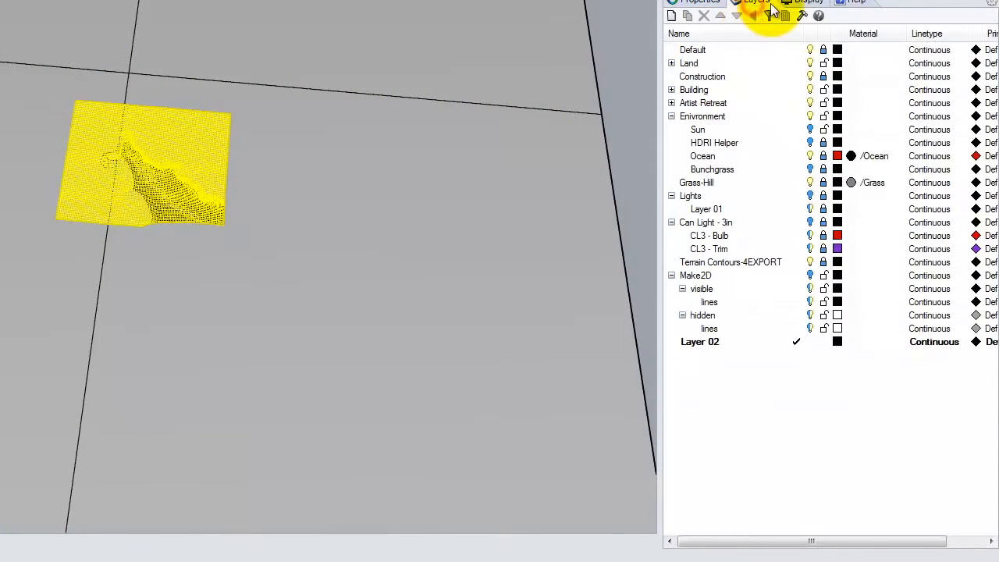
click(823, 50)
click(823, 77)
click(823, 156)
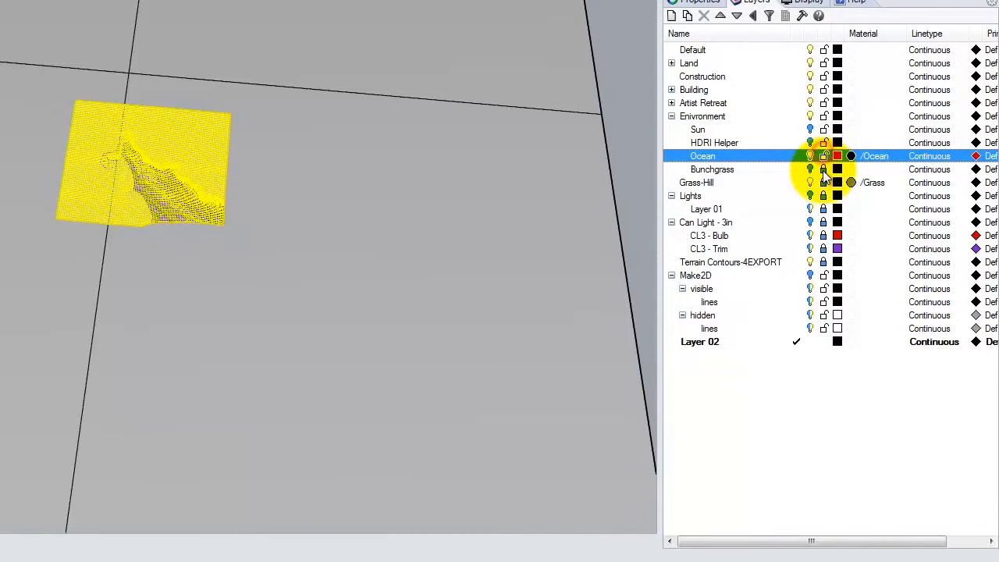
click(823, 169)
click(823, 182)
click(823, 196)
click(823, 209)
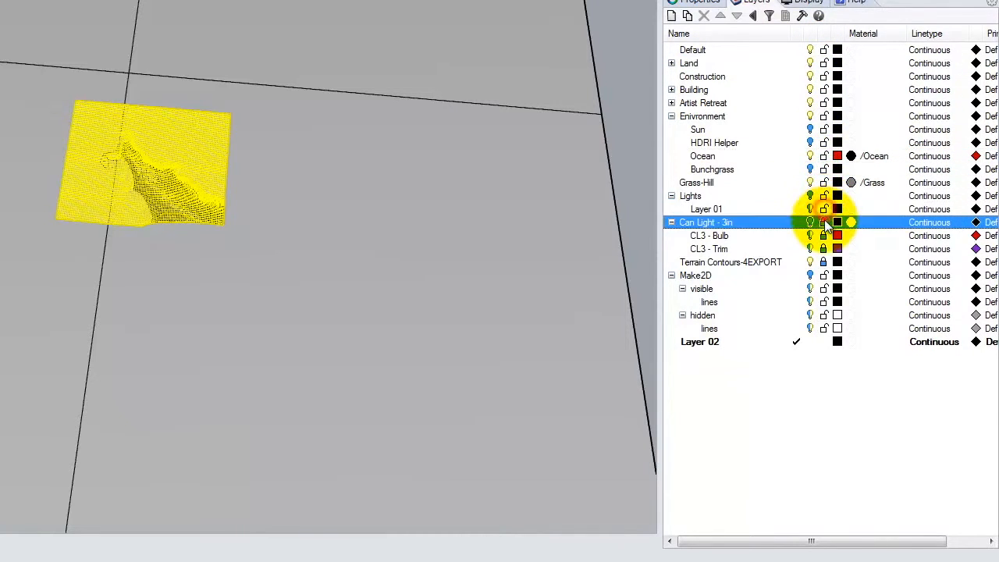
click(823, 223)
click(823, 236)
click(823, 249)
click(823, 262)
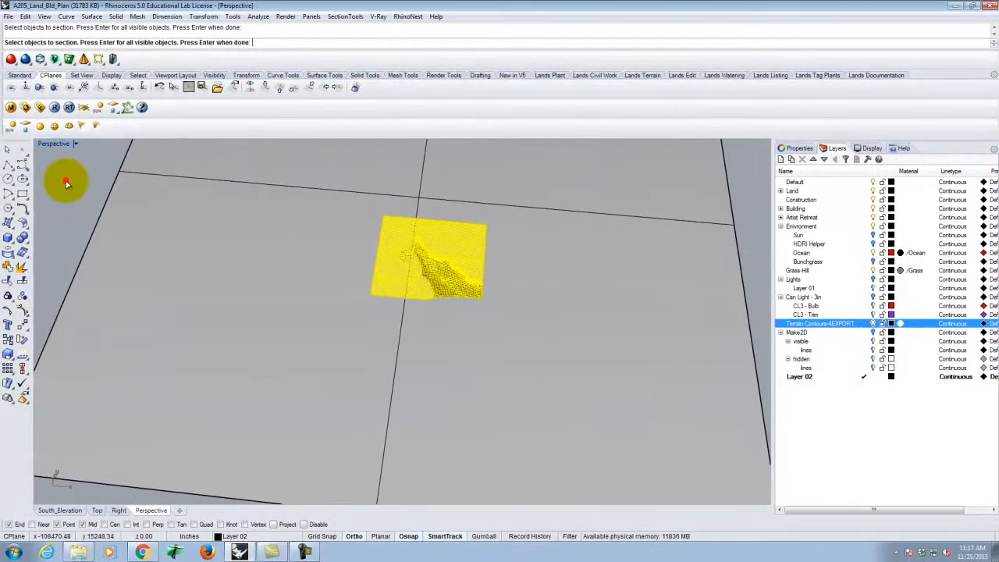
Add all visible objects, including those on the unlocked layers, to the section selection, exclude the large plane and accept
click(65, 181)
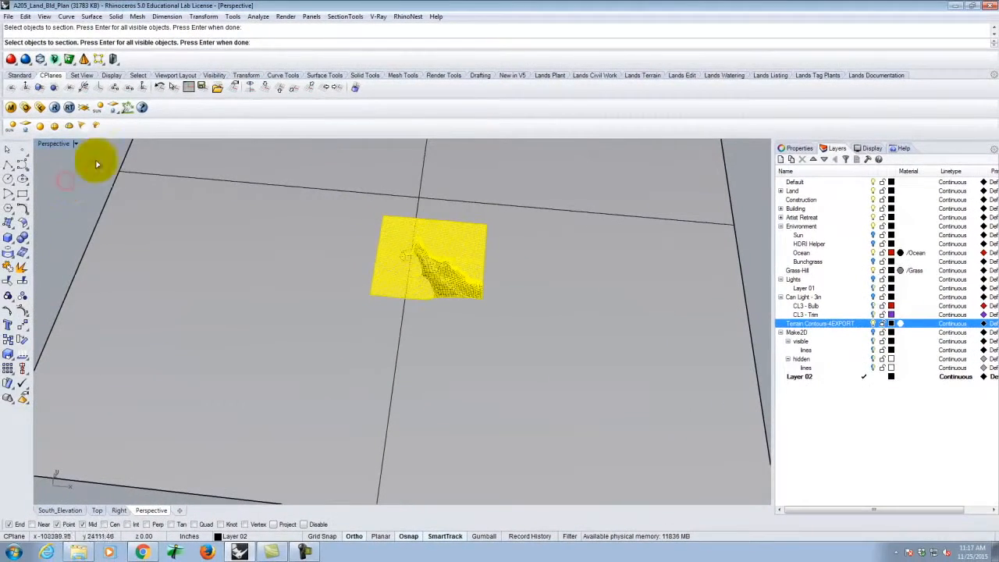
key(Return)
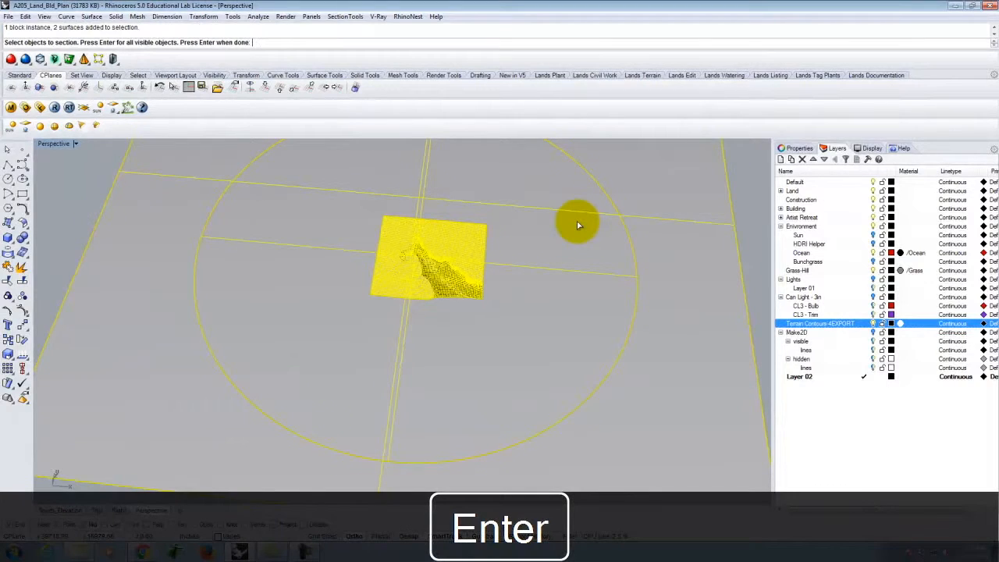
click(724, 255)
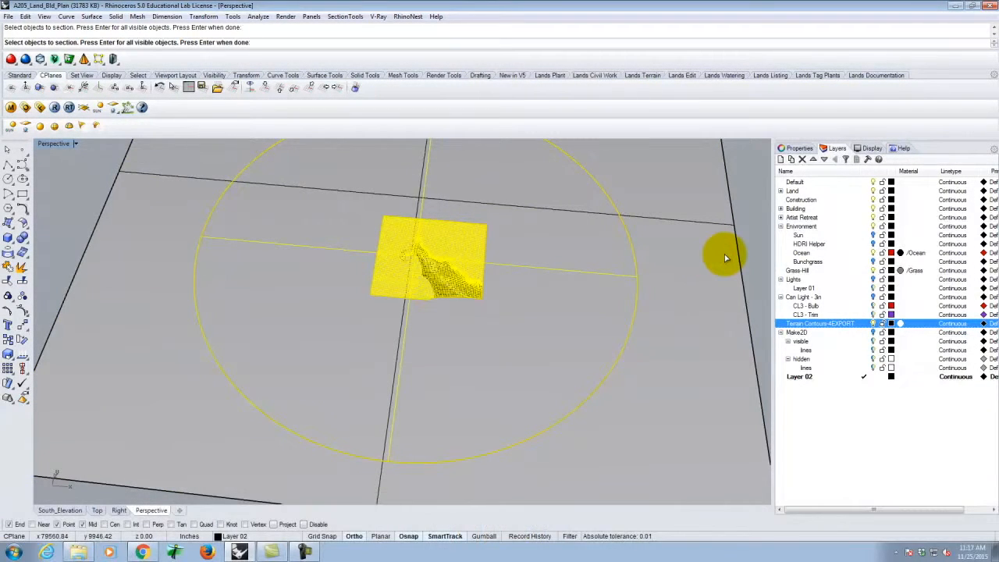
key(Return)
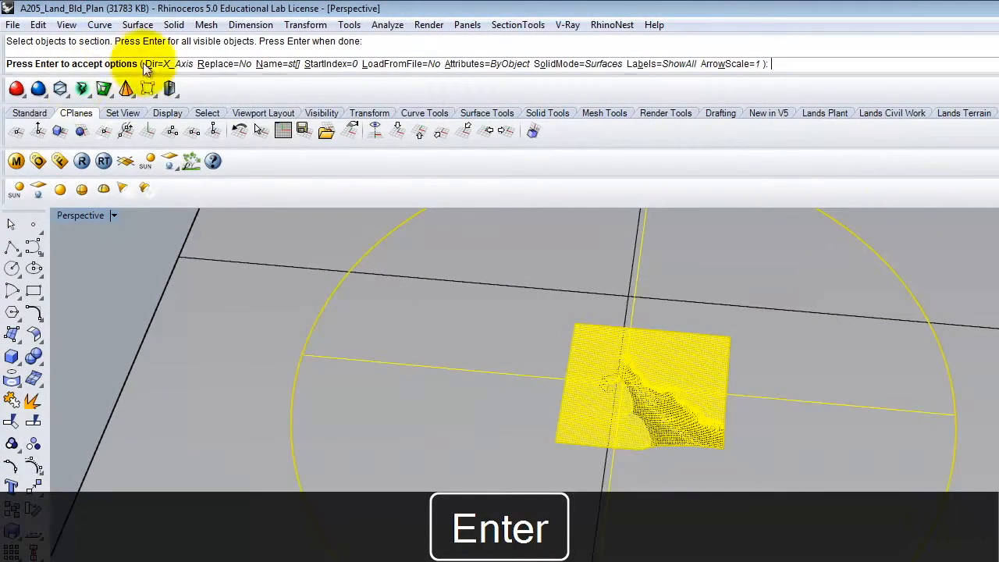
Set the section direction to X_Axis and show all four viewports, with the terrain and building framed in the Right view
click(167, 66)
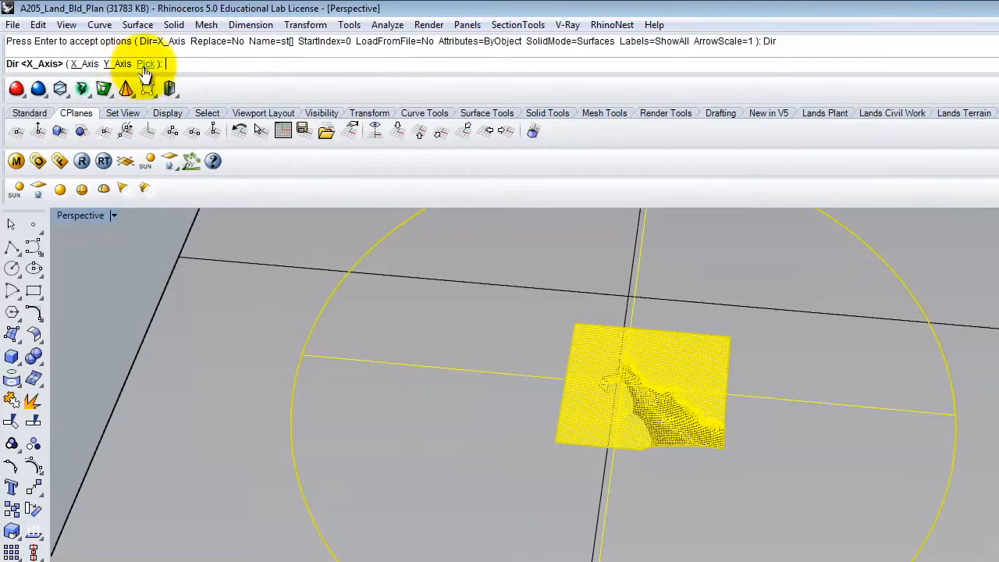
click(86, 66)
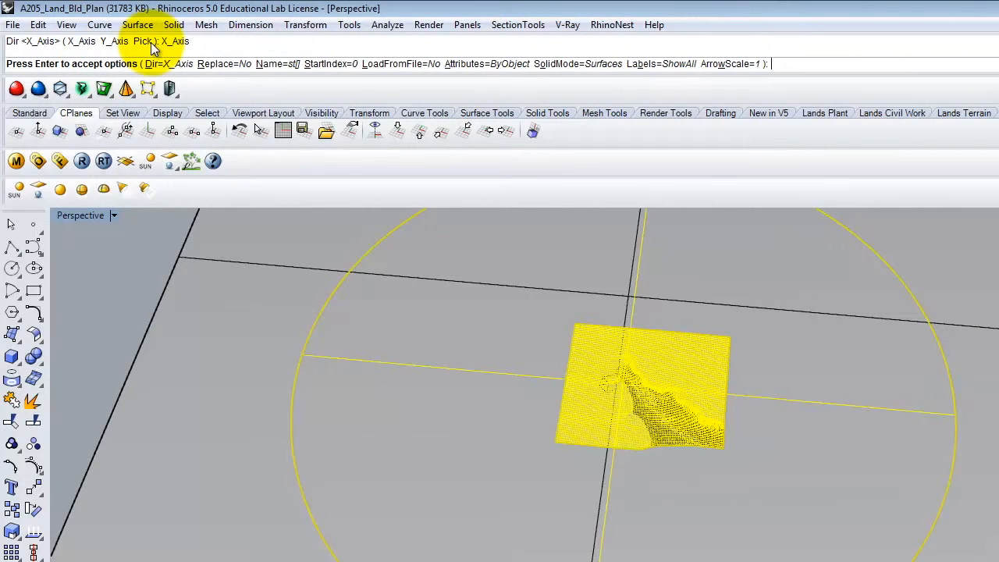
double_click(82, 217)
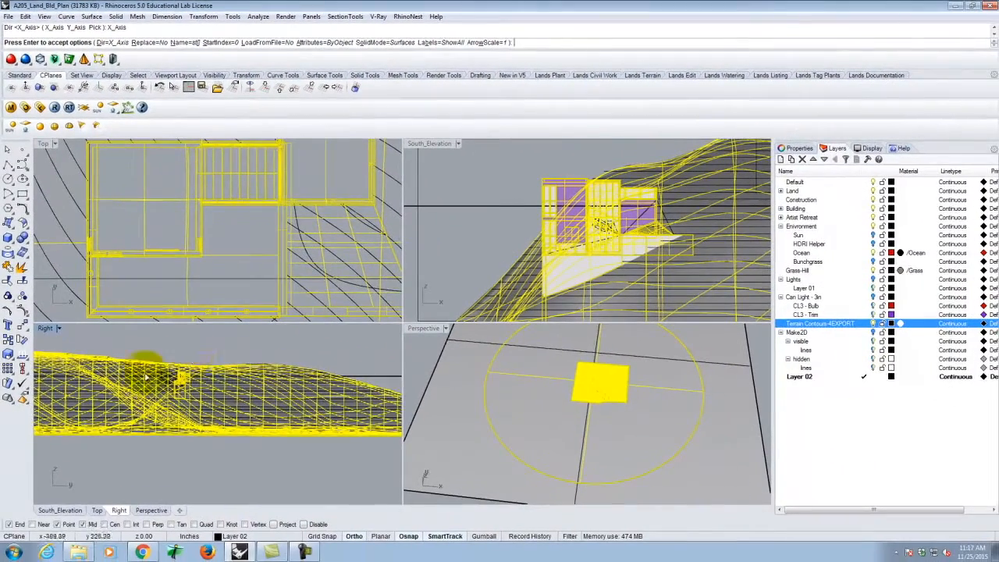
scroll(176, 395, up, 5)
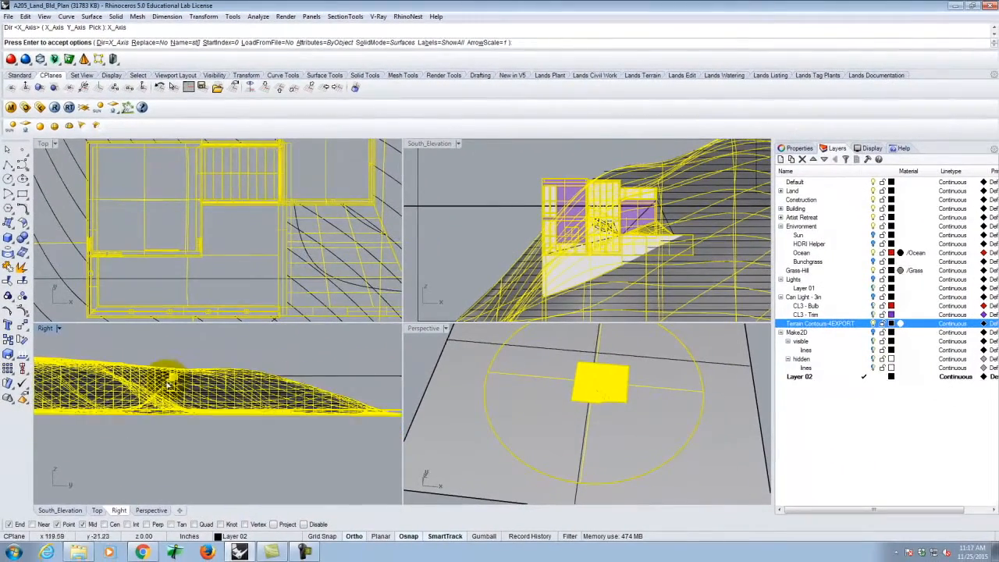
scroll(195, 373, down, 3)
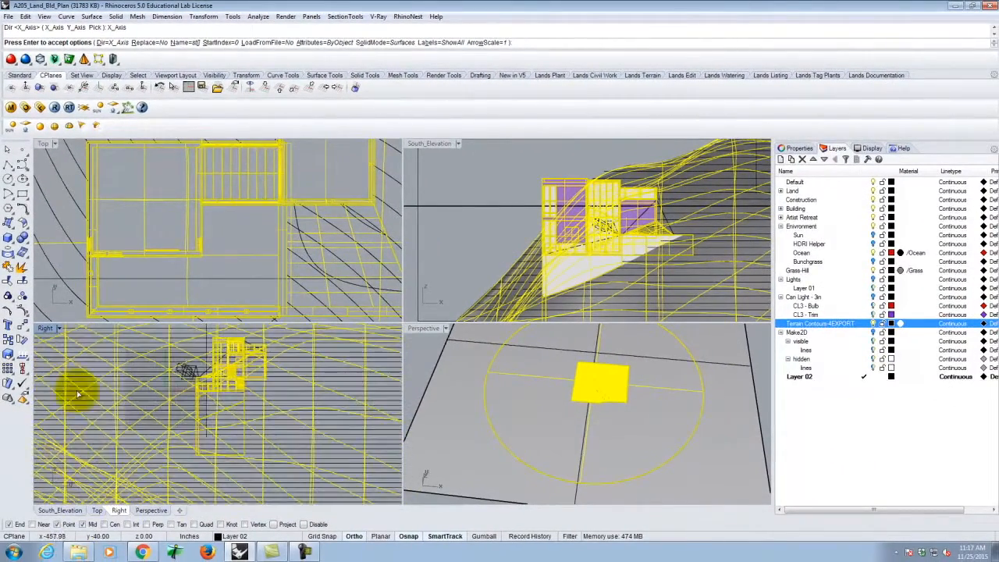
scroll(68, 468, down, 3)
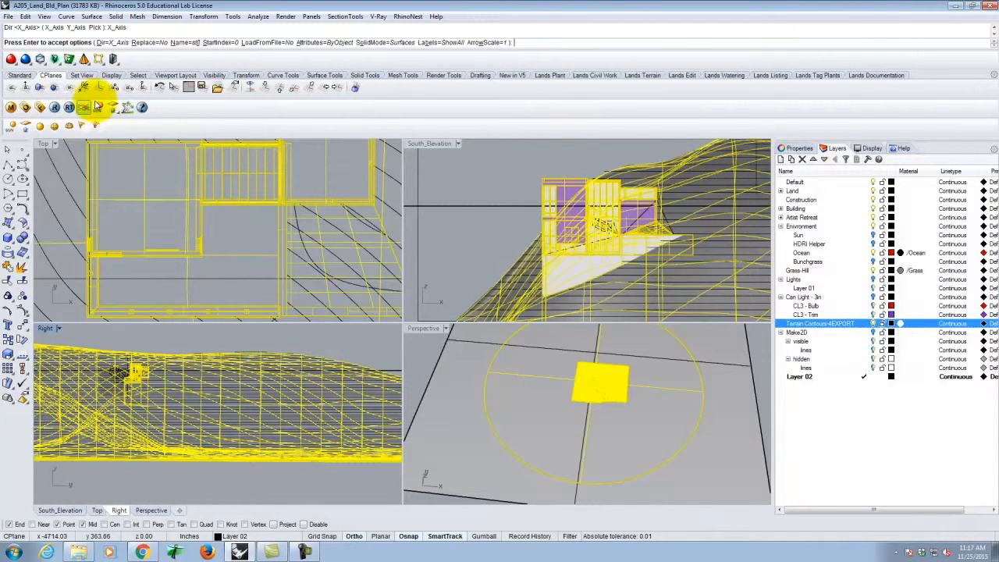
Try to place the section in the Right view with the direction set to Y_Axis, and cancel the command
click(118, 45)
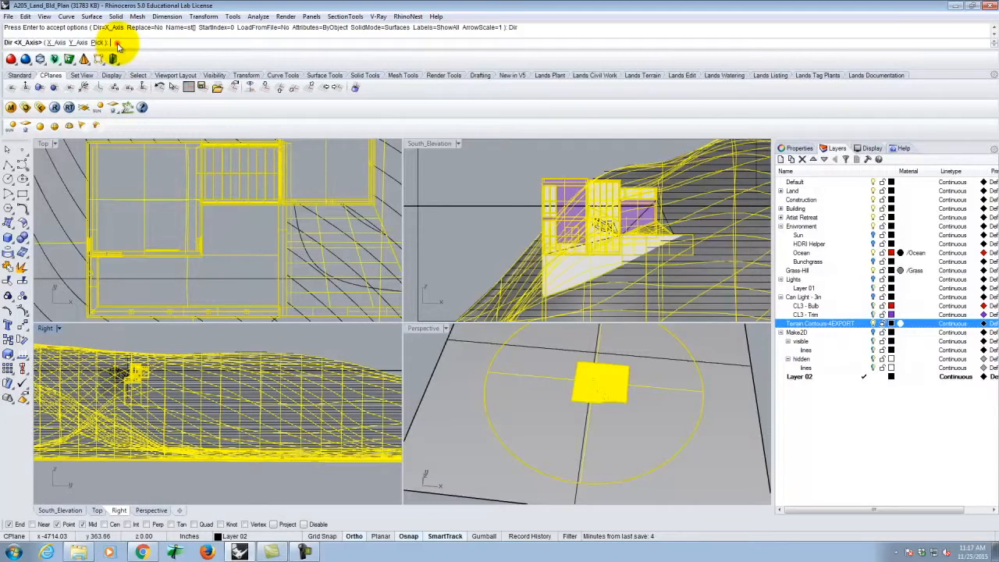
click(74, 43)
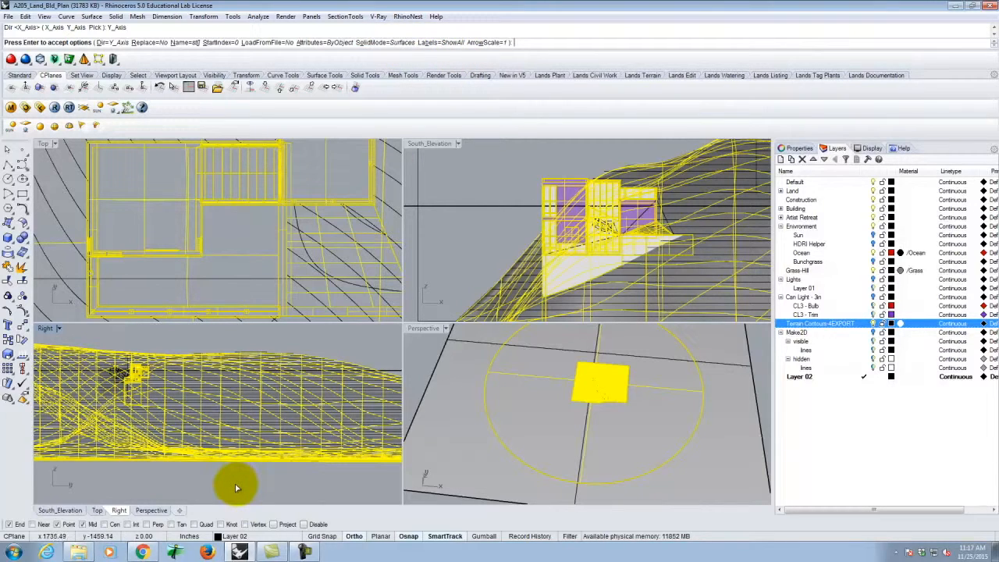
key(Return)
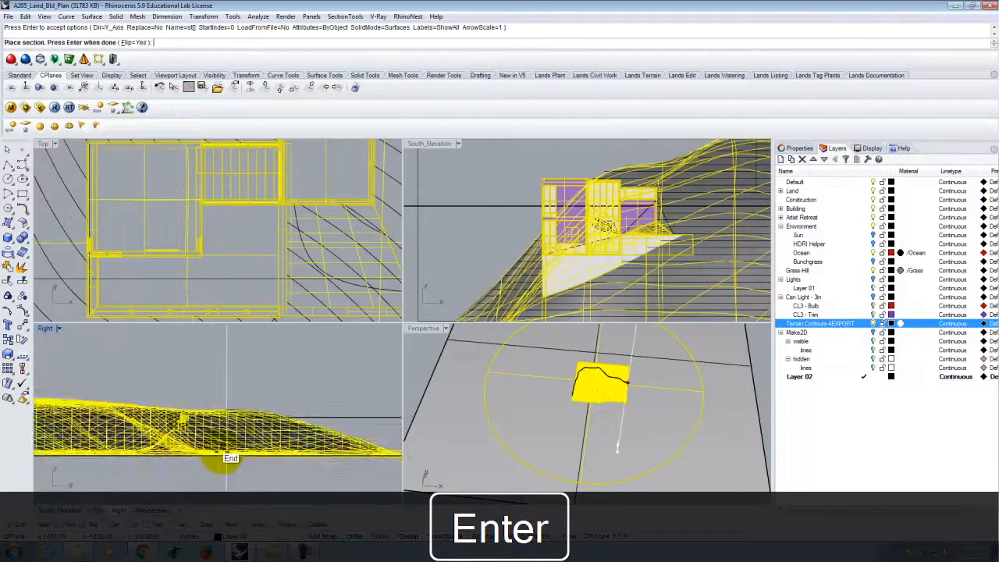
key(Escape)
key(Escape)
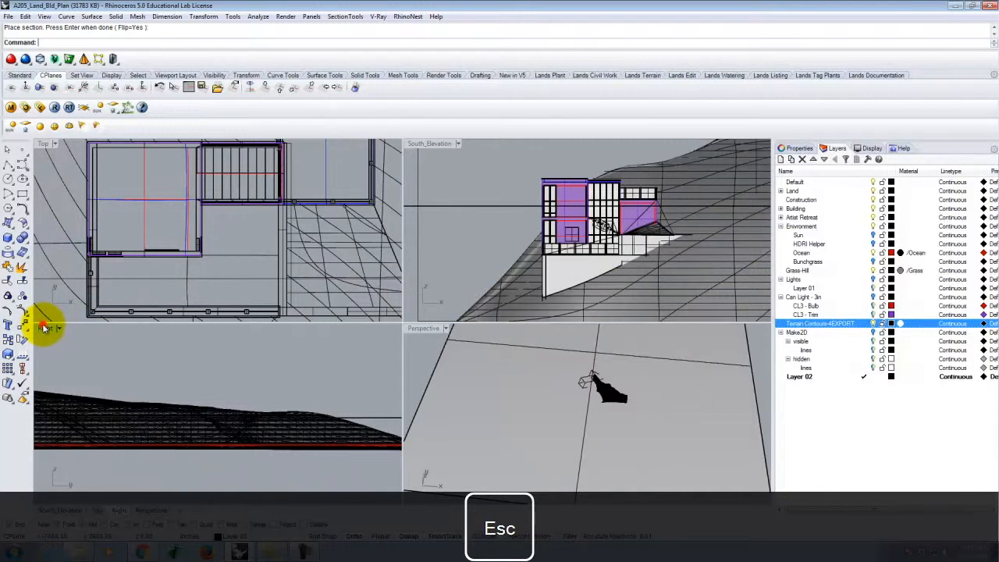
Restart stCreate for all visible objects except the large plane and accept the options with Dir=X_Axis
text(stCreate)
key(Return)
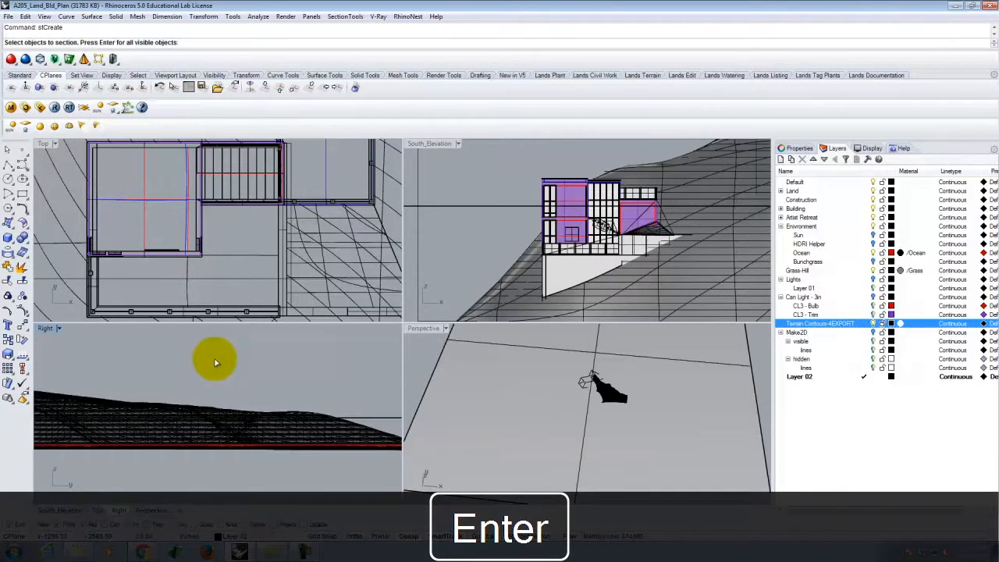
key(Return)
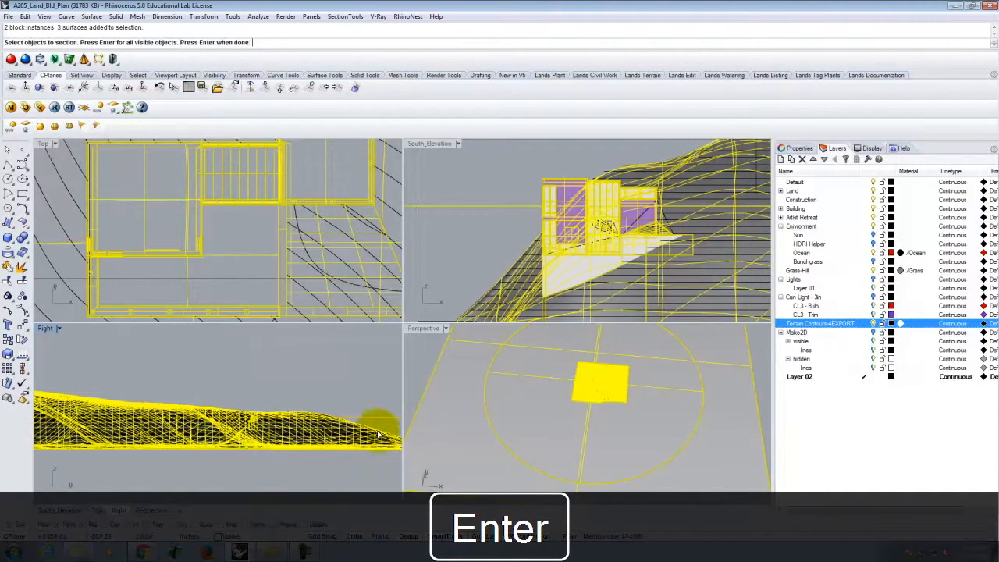
key(Return)
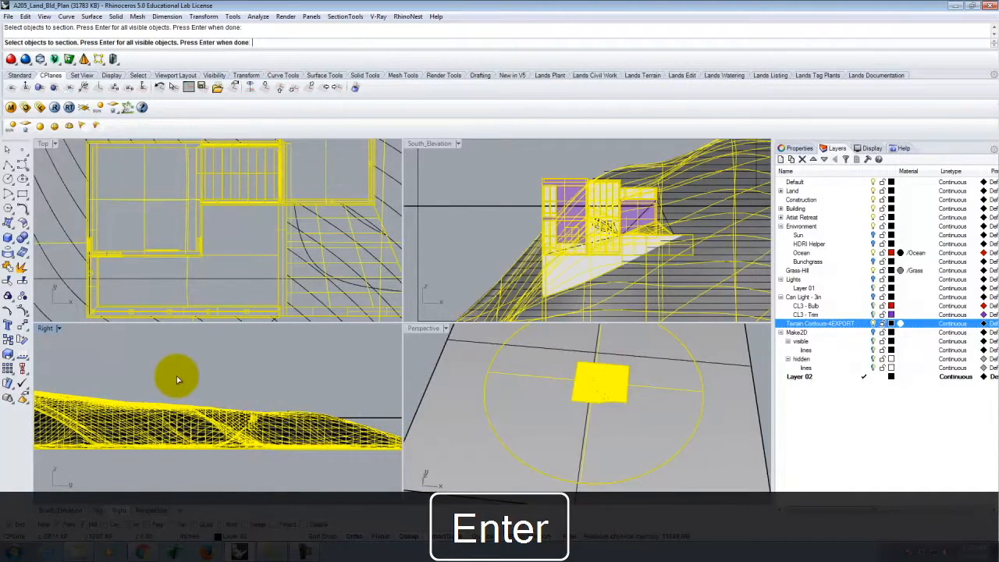
key(Return)
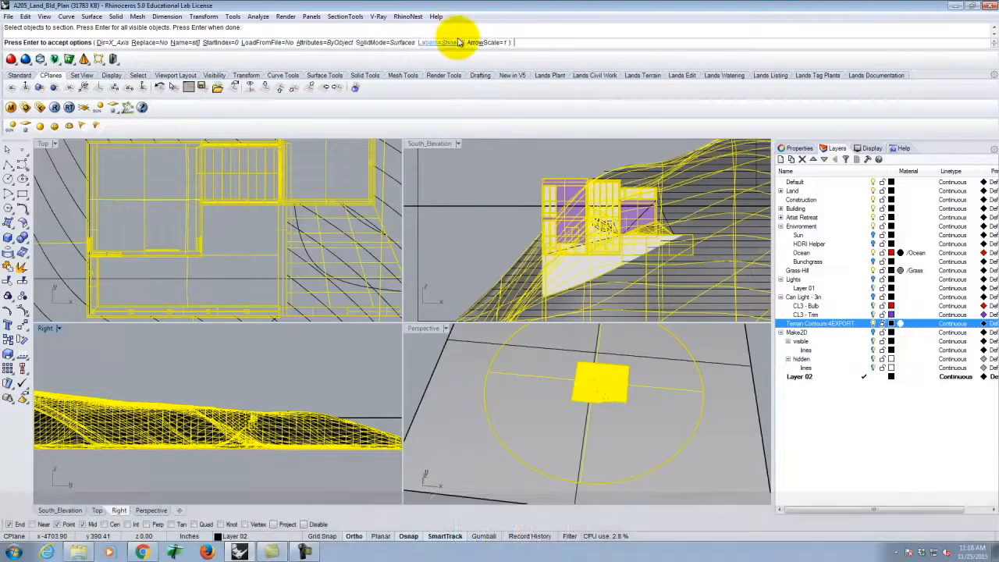
key(Return)
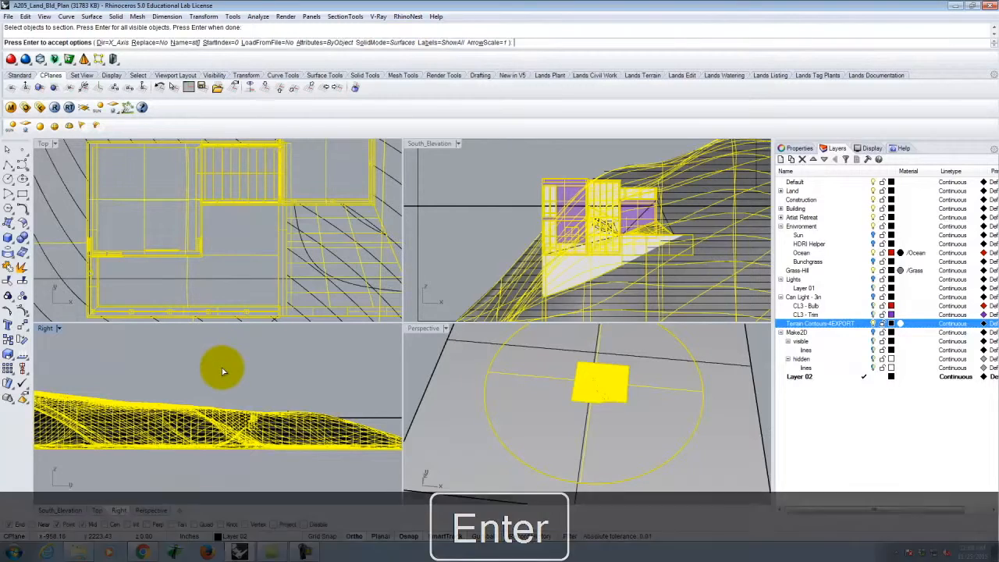
Enable the Cen object snap, place the section line along the large horizontal plane in the Right view, and finish the command
scroll(187, 366, down, 3)
scroll(191, 351, down, 4)
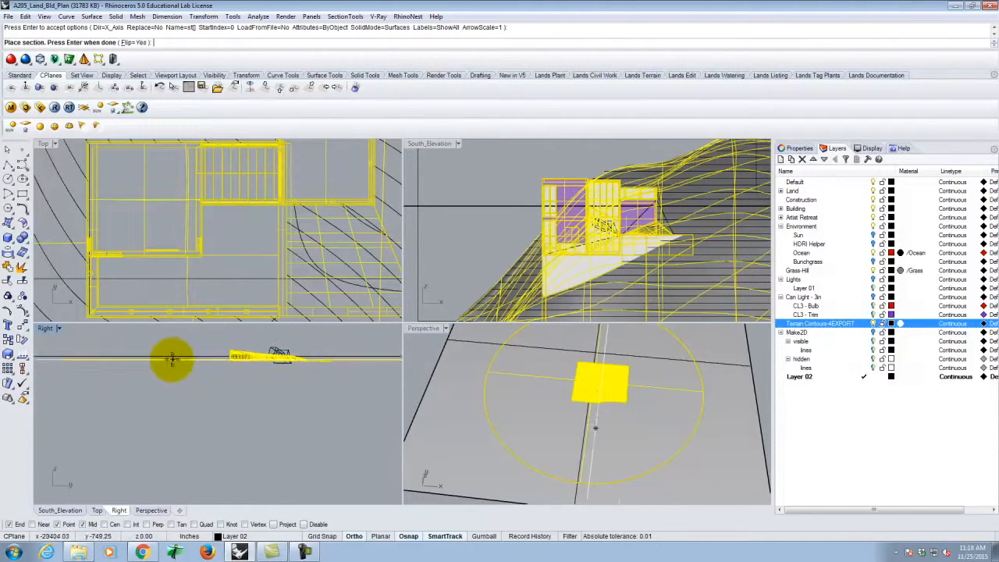
scroll(317, 355, up, 9)
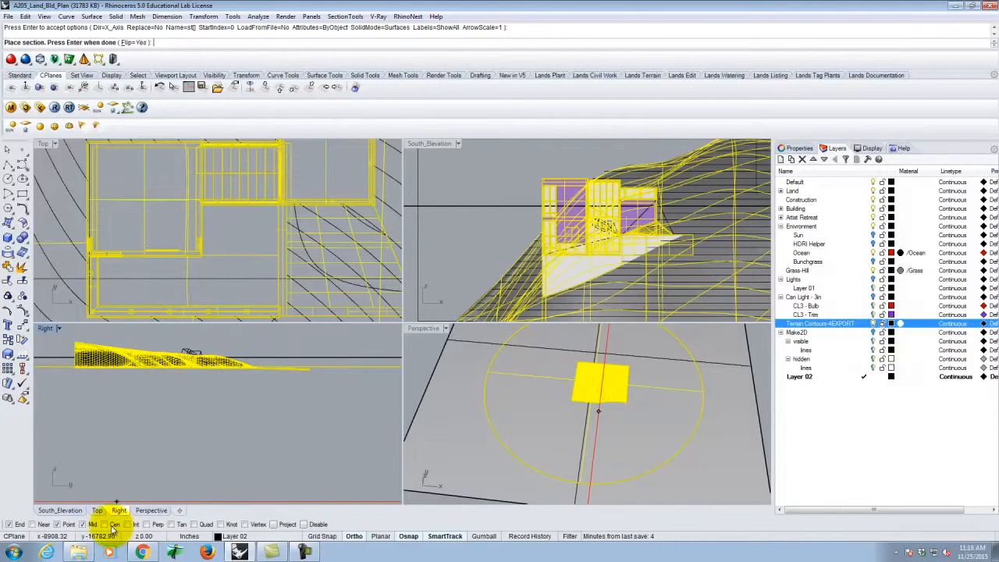
click(108, 524)
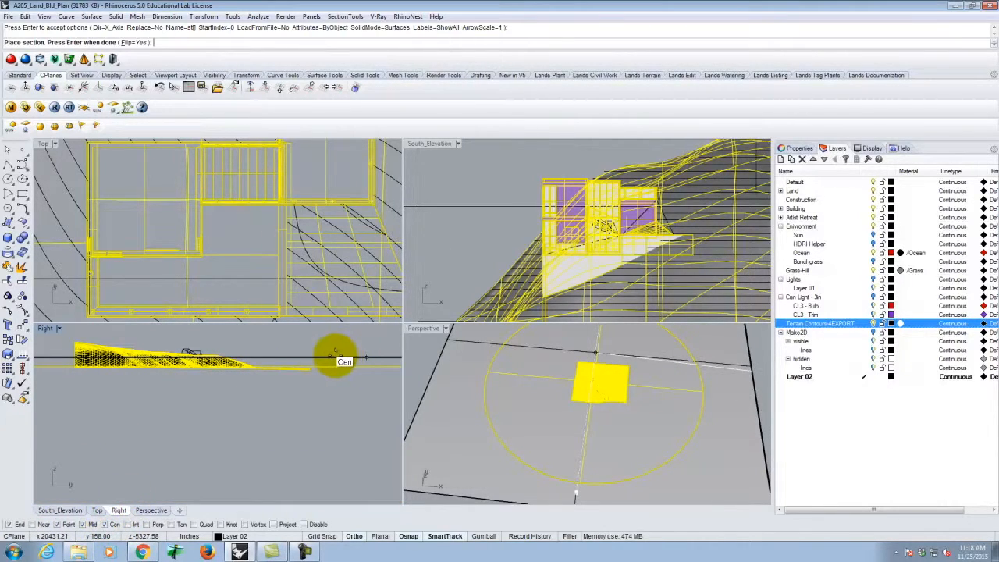
scroll(332, 355, down, 7)
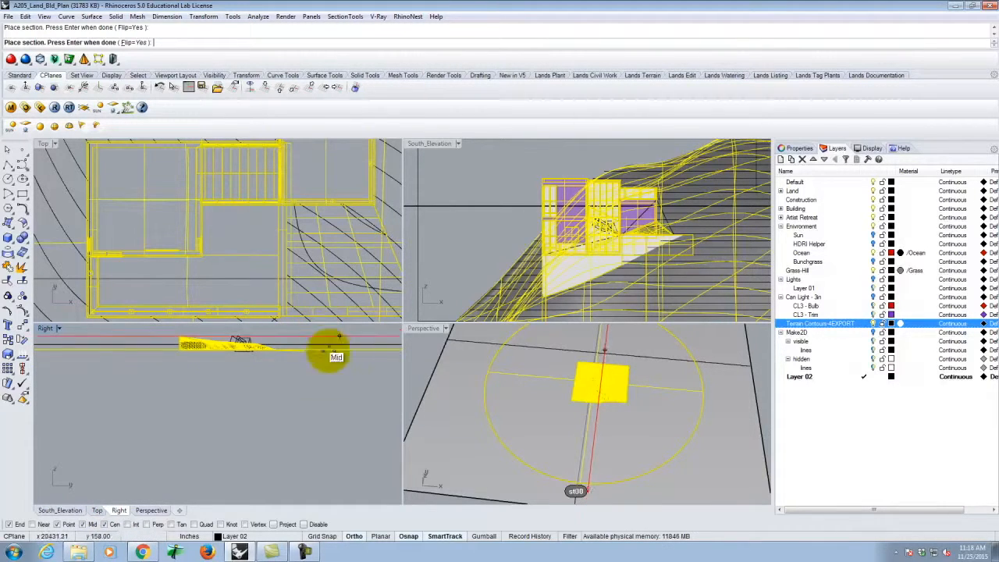
scroll(274, 412, down, 10)
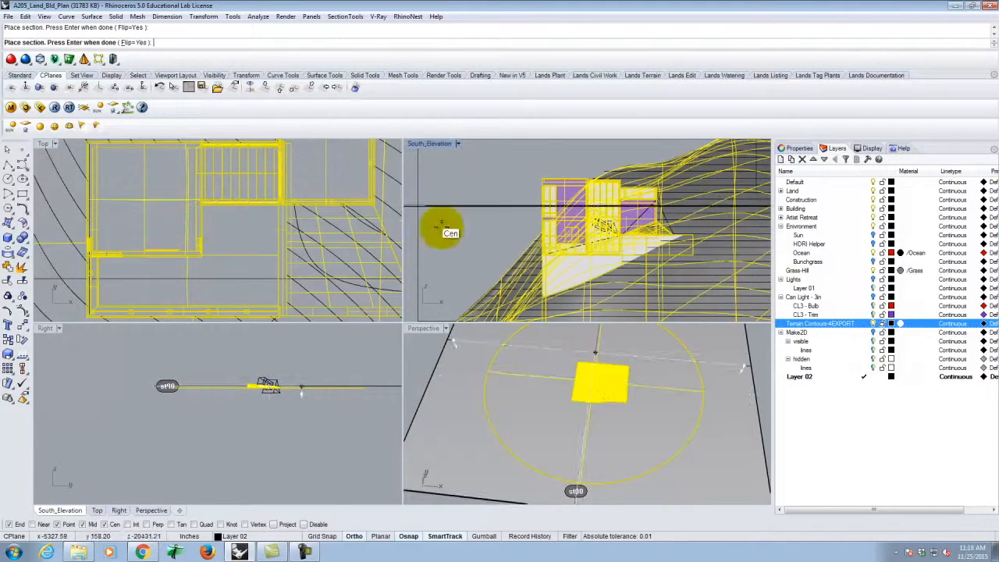
double_click(425, 331)
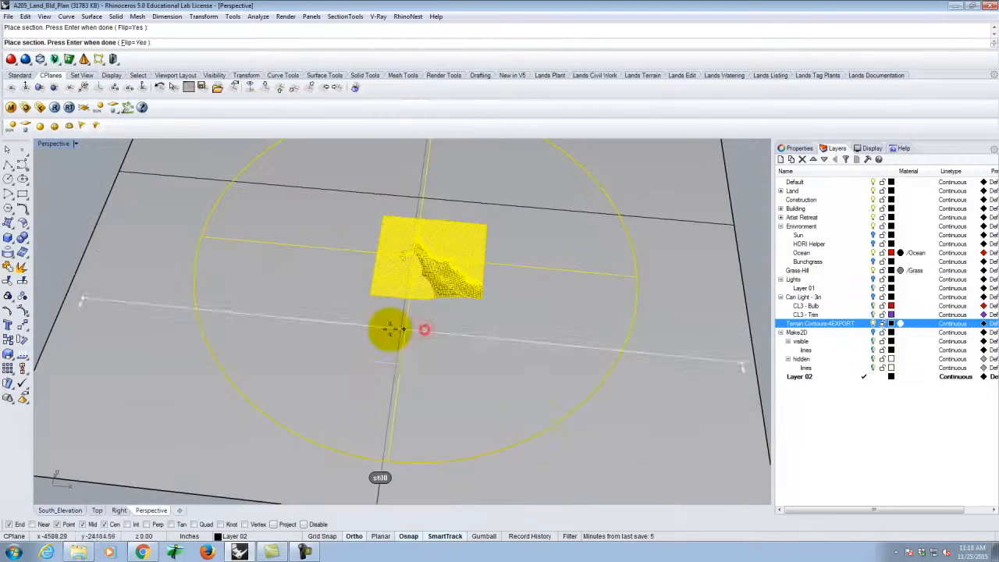
key(Return)
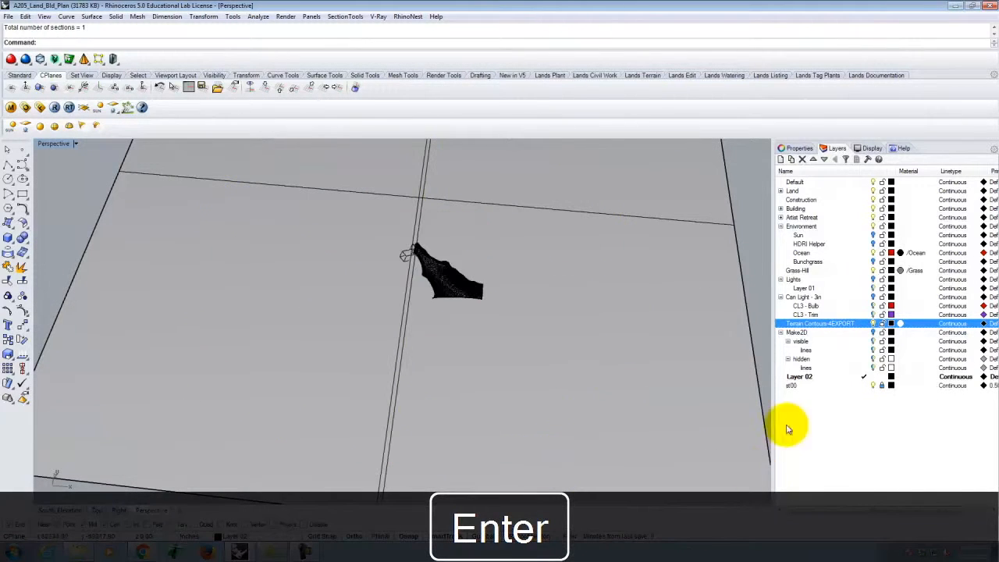
Move the large horizontal plane to a new layer named Plan and turn that layer off
click(800, 387)
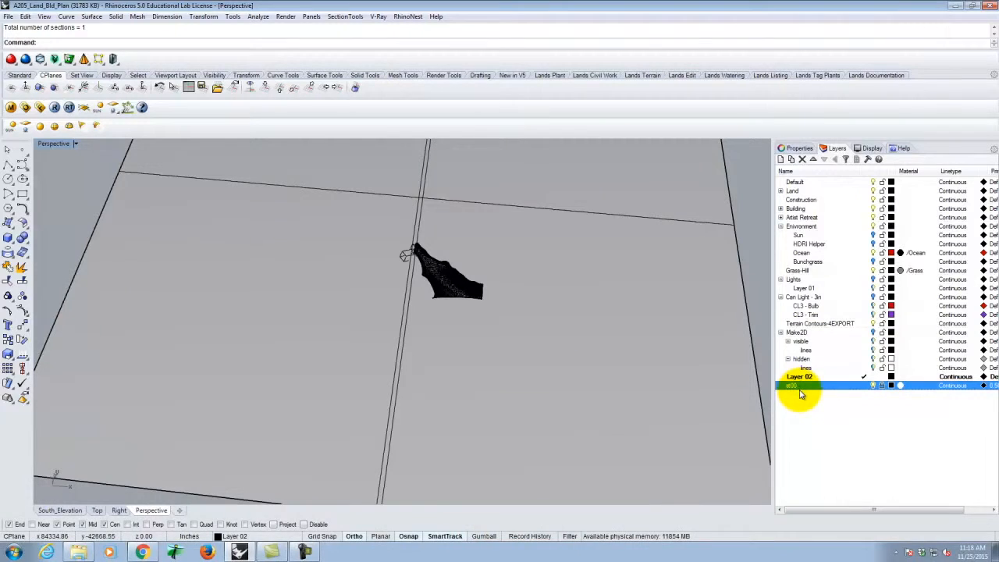
key(Escape)
scroll(290, 286, down, 5)
scroll(291, 263, up, 5)
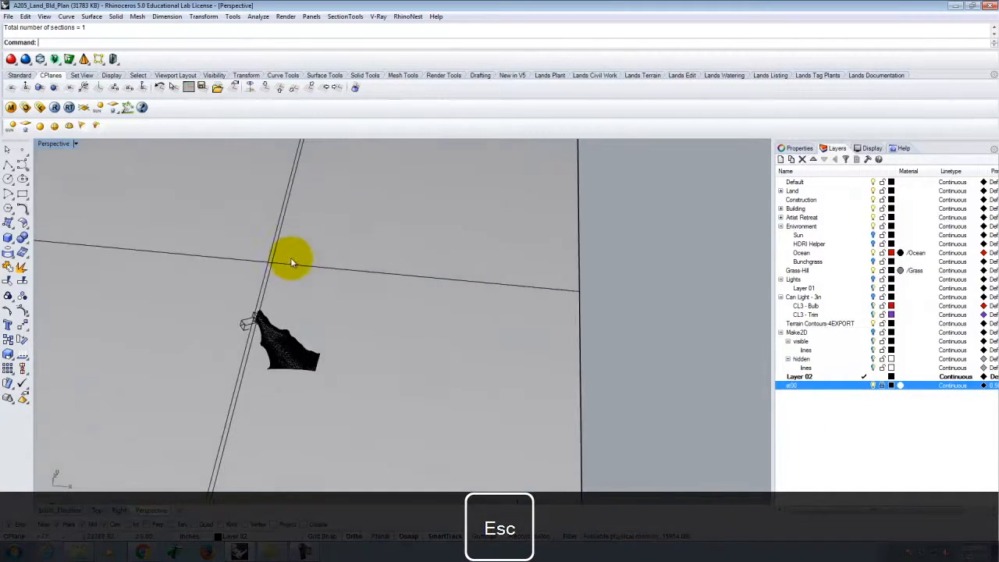
click(490, 270)
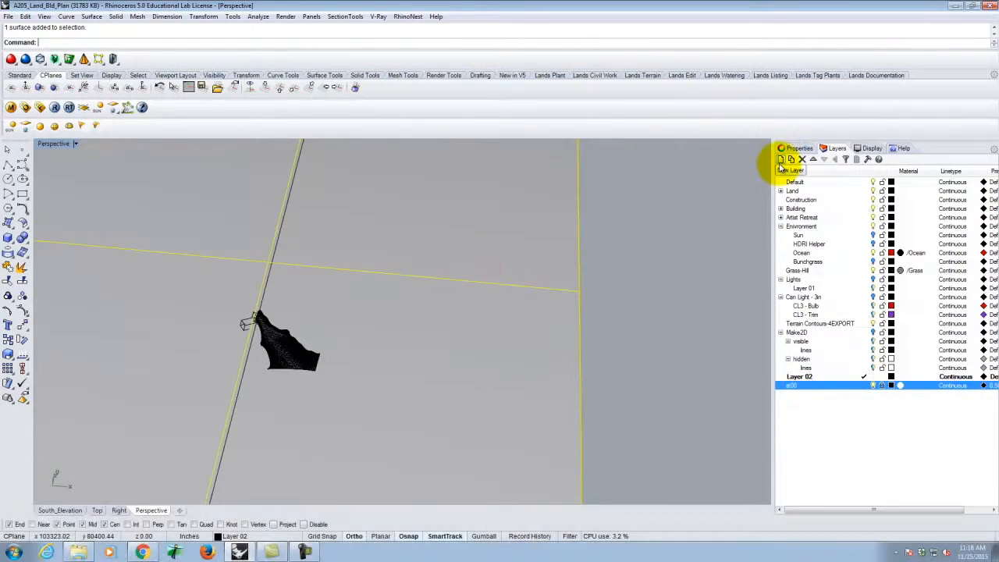
click(780, 159)
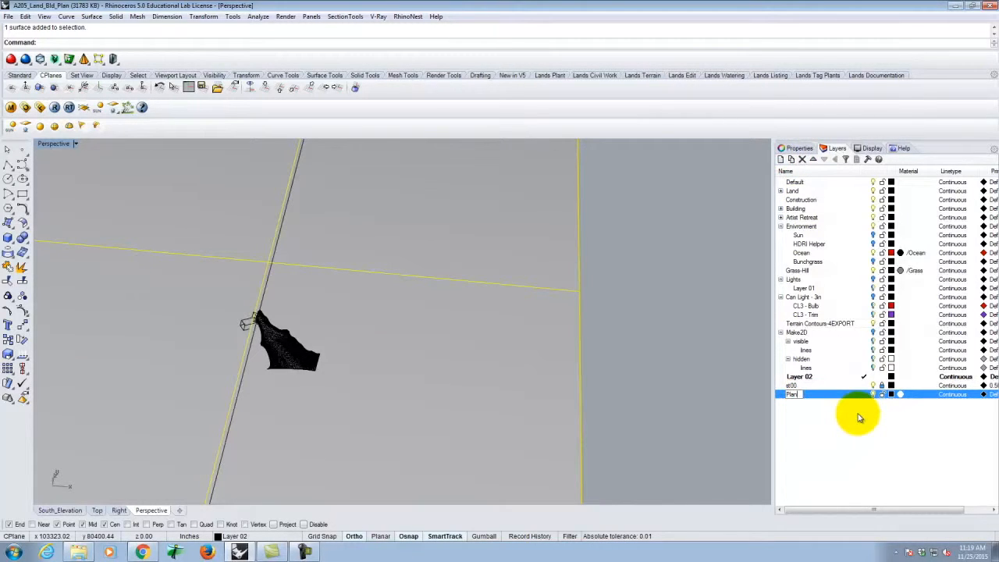
click(840, 395)
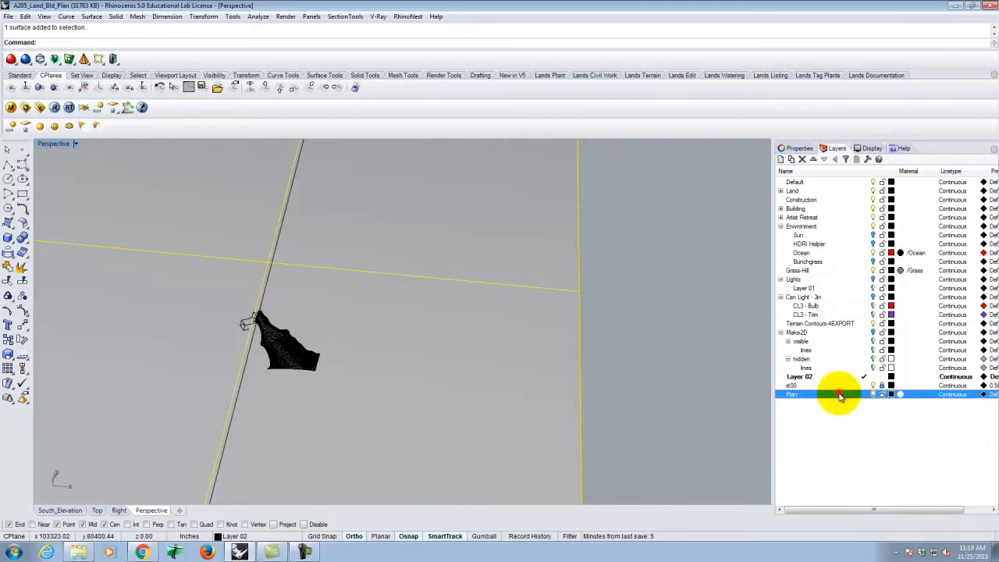
right_click(839, 395)
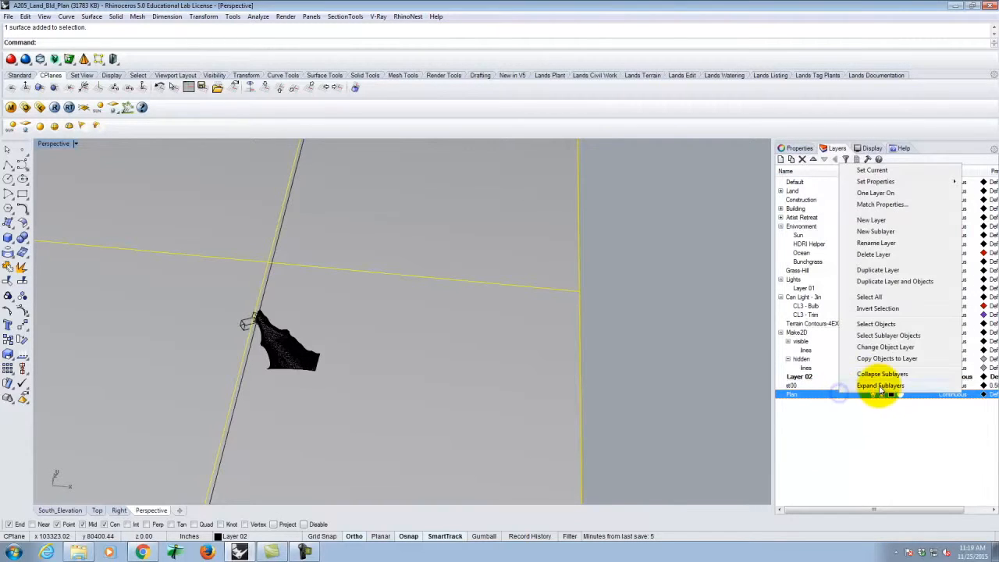
click(880, 348)
click(872, 395)
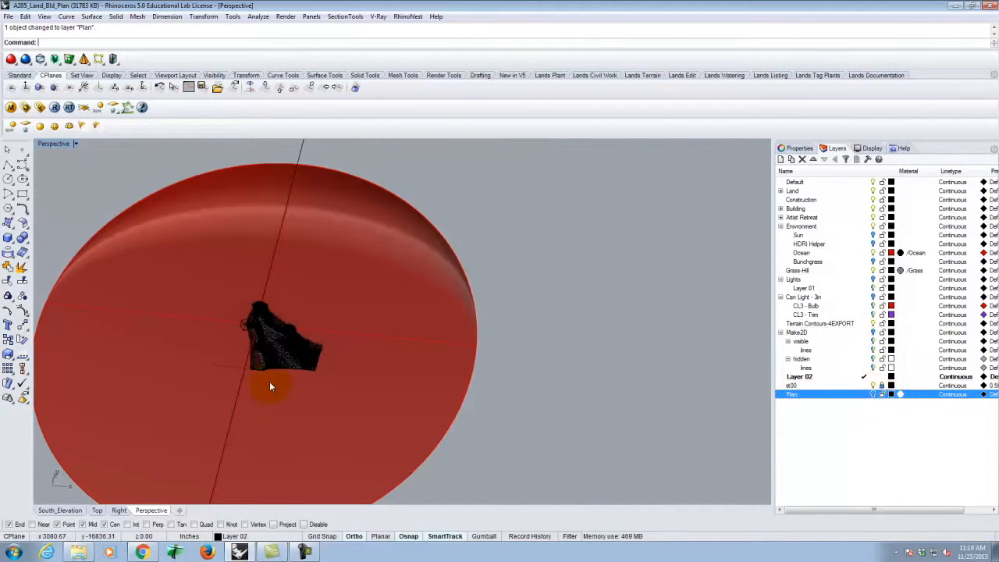
Enable section st00 in the Perspective viewport with Clip=Yes, SetView=No and SetCPlane=No
click(345, 16)
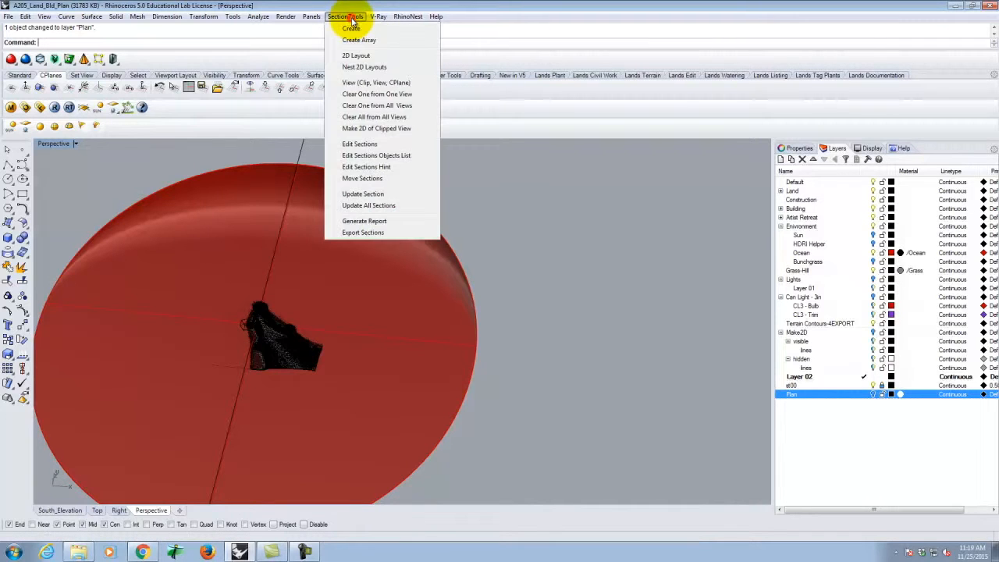
click(360, 85)
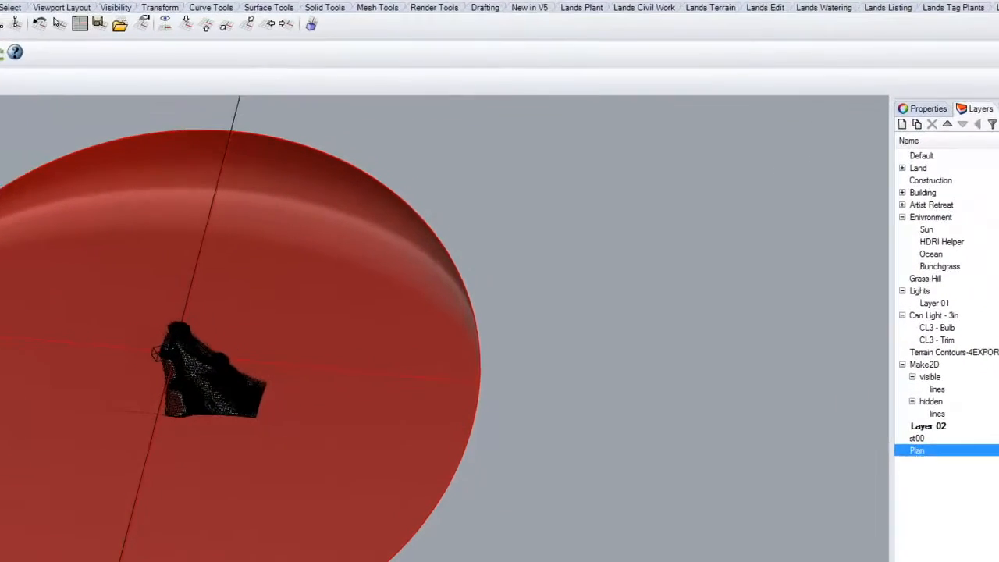
click(425, 249)
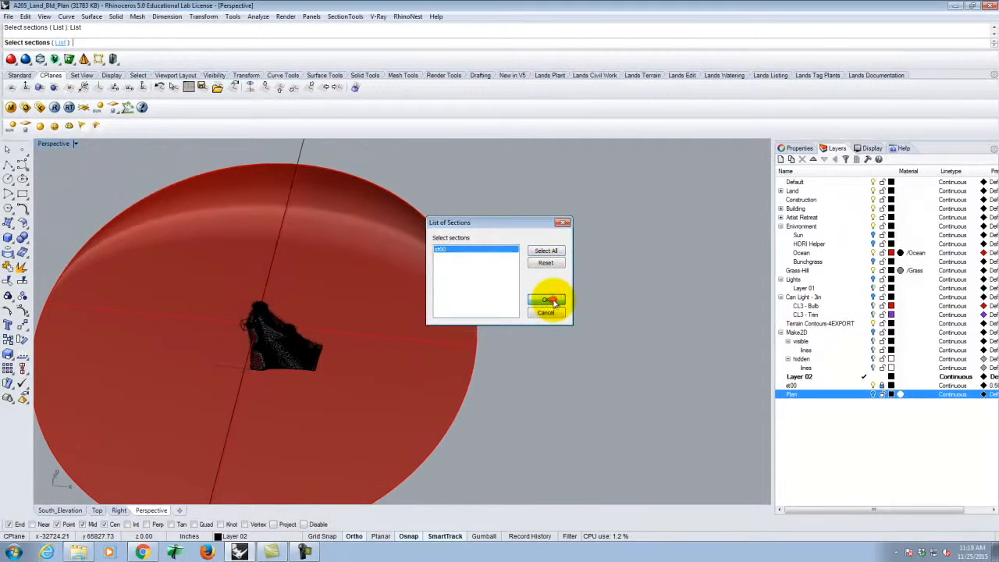
click(550, 301)
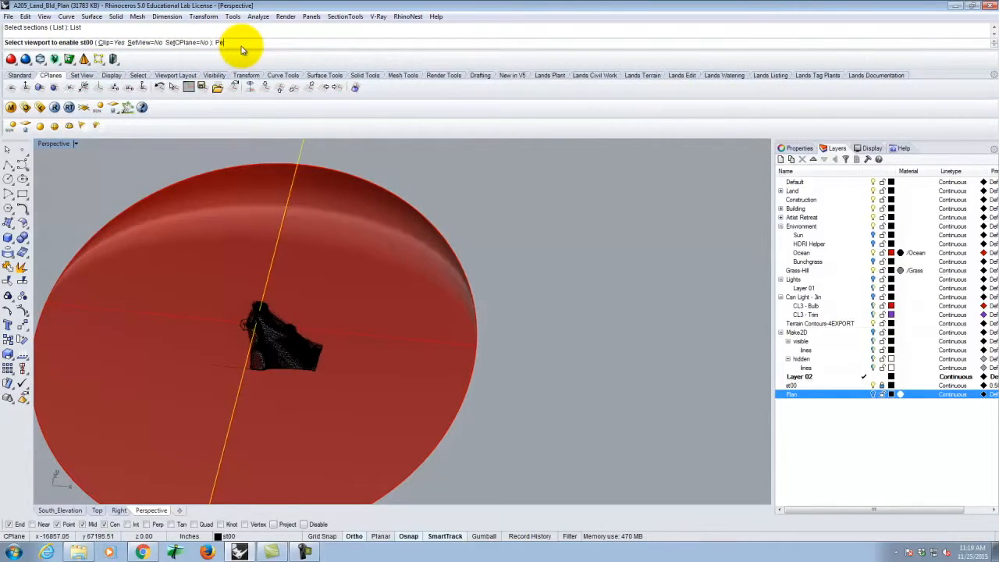
key(BackSpace)
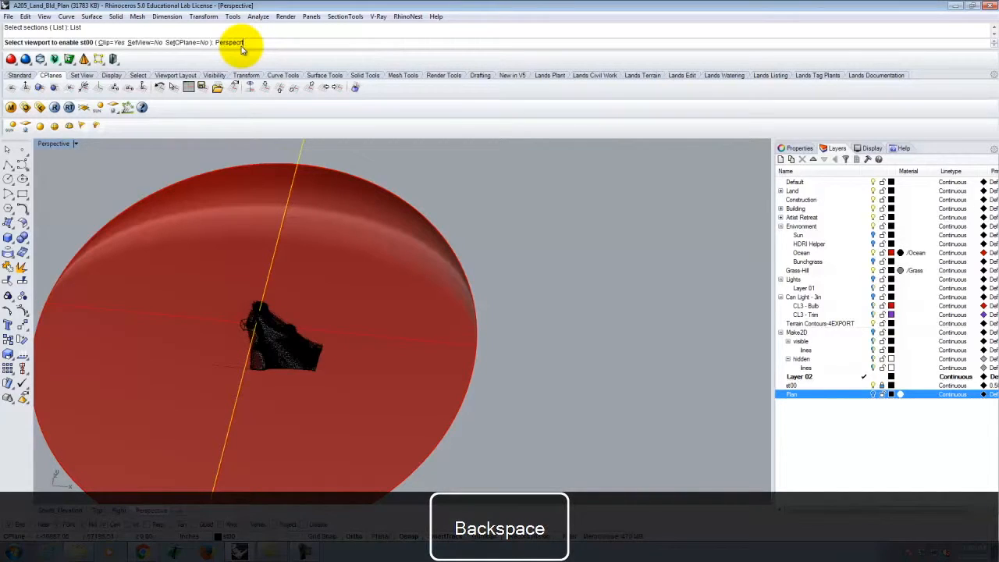
key(Return)
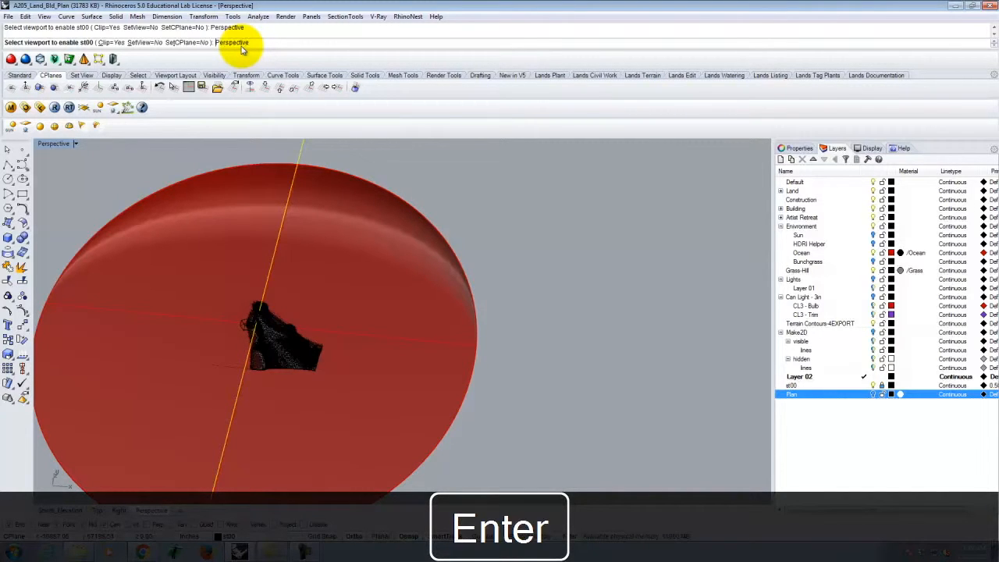
Select the building block in the clipped Perspective view, zoom to it, and examine the cut from above
right_drag(286, 313, 262, 457)
scroll(263, 456, up, 10)
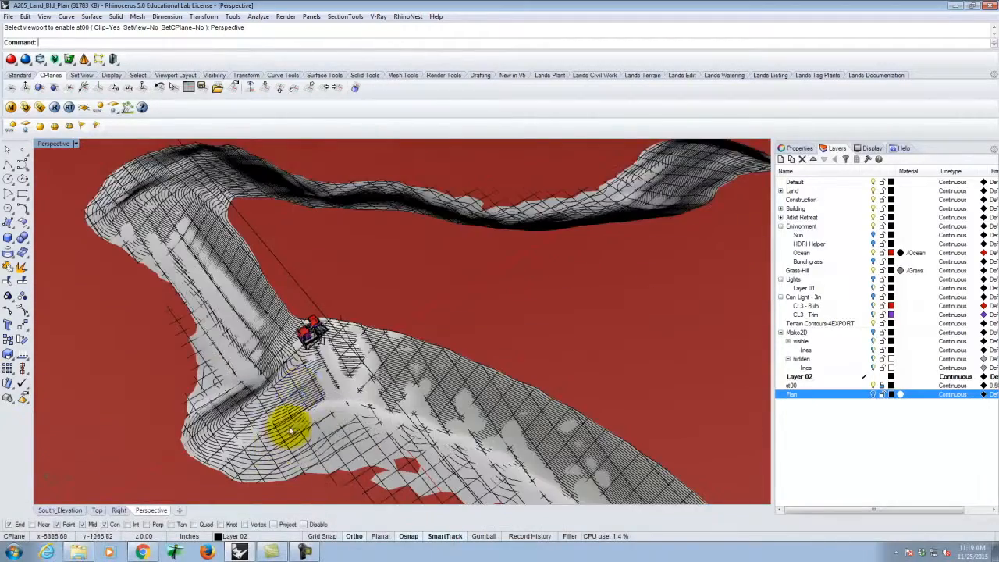
scroll(312, 326, up, 14)
click(371, 360)
scroll(359, 355, down, 15)
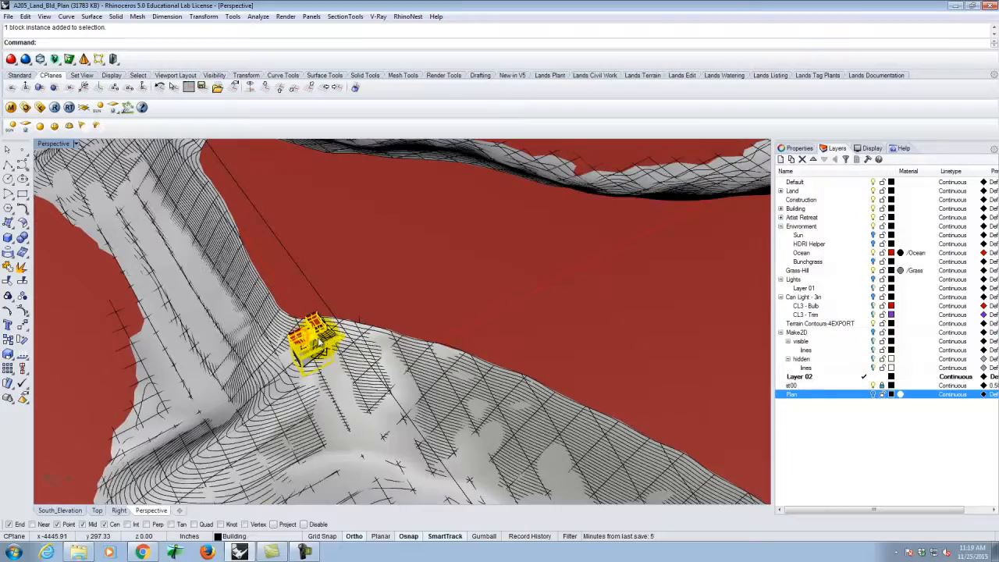
text(z)
key(Return)
text(s)
key(Return)
right_drag(283, 305, 449, 327)
scroll(346, 297, down, 5)
scroll(515, 292, up, 6)
key(Escape)
scroll(499, 305, down, 5)
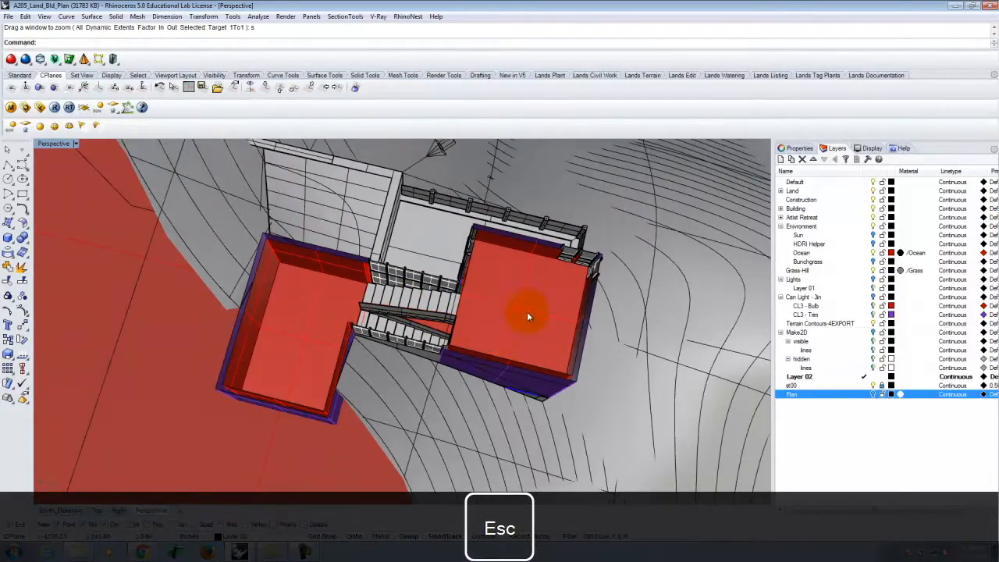
Inspect the cut walls, window frames and stairs of the building from several angles in the Perspective view
right_drag(527, 314, 196, 338)
scroll(201, 339, up, 5)
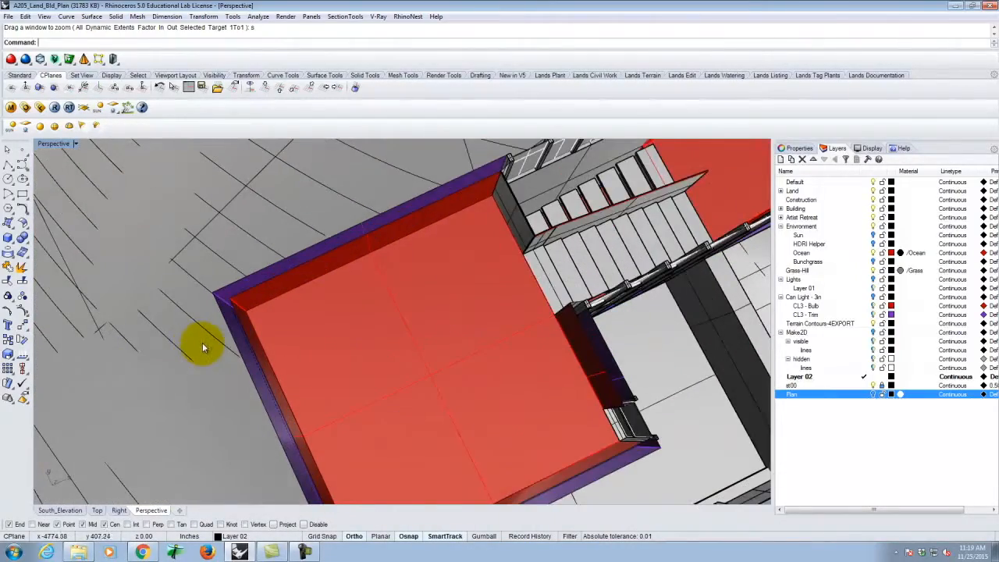
right_drag(332, 341, 290, 314)
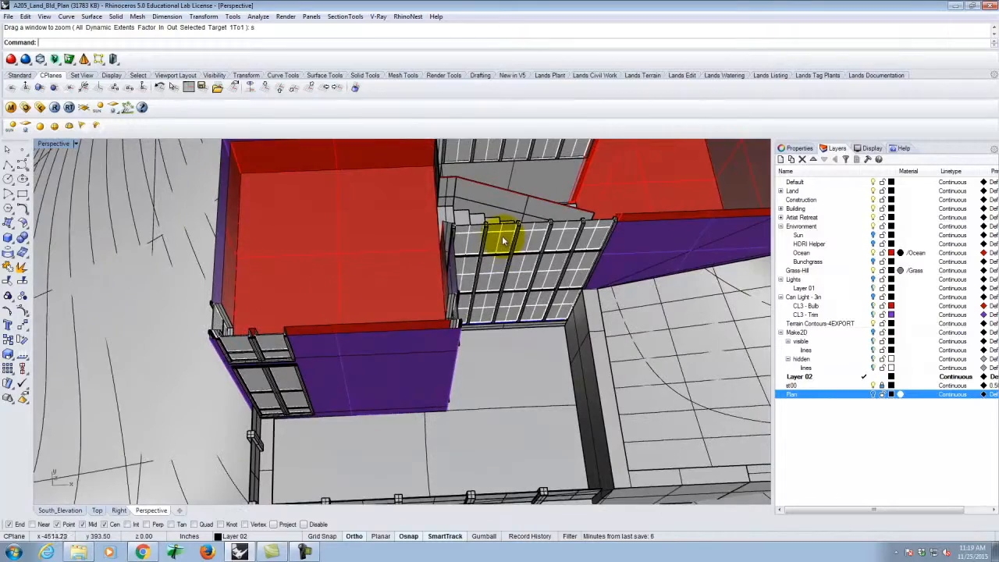
scroll(500, 235, up, 6)
scroll(397, 223, down, 5)
right_drag(397, 223, 388, 314)
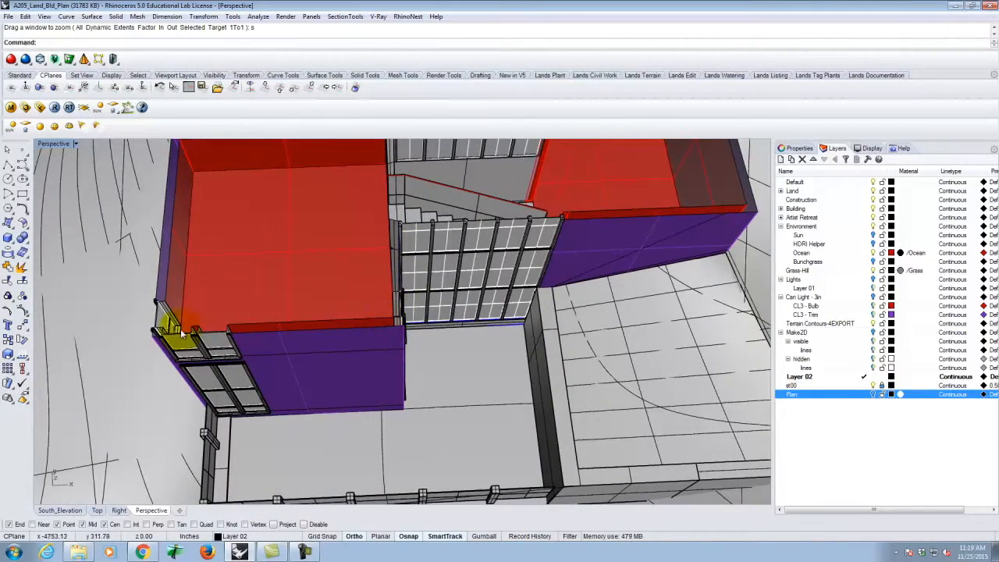
scroll(150, 286, up, 5)
scroll(147, 395, down, 6)
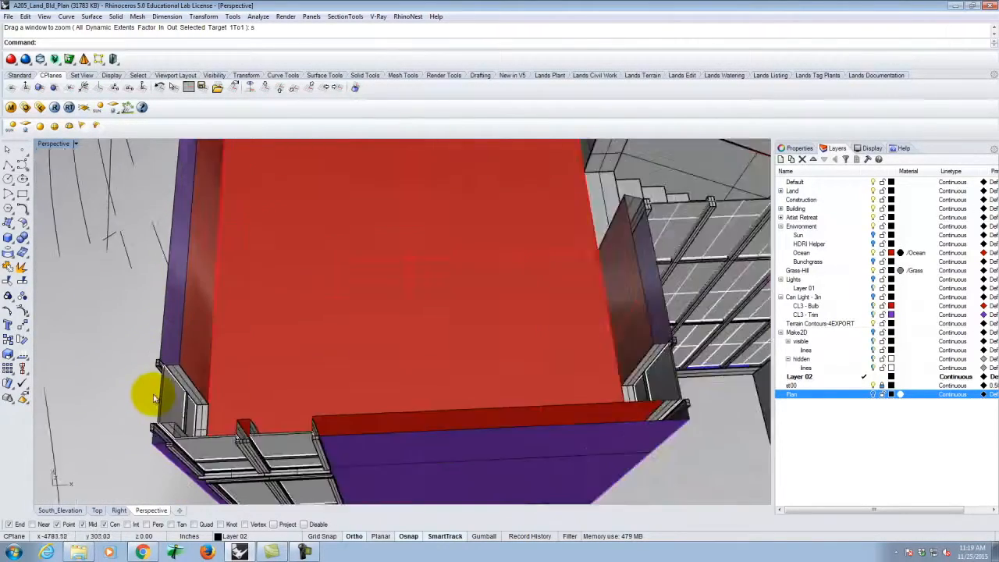
scroll(221, 352, down, 3)
scroll(434, 299, down, 7)
scroll(450, 250, up, 5)
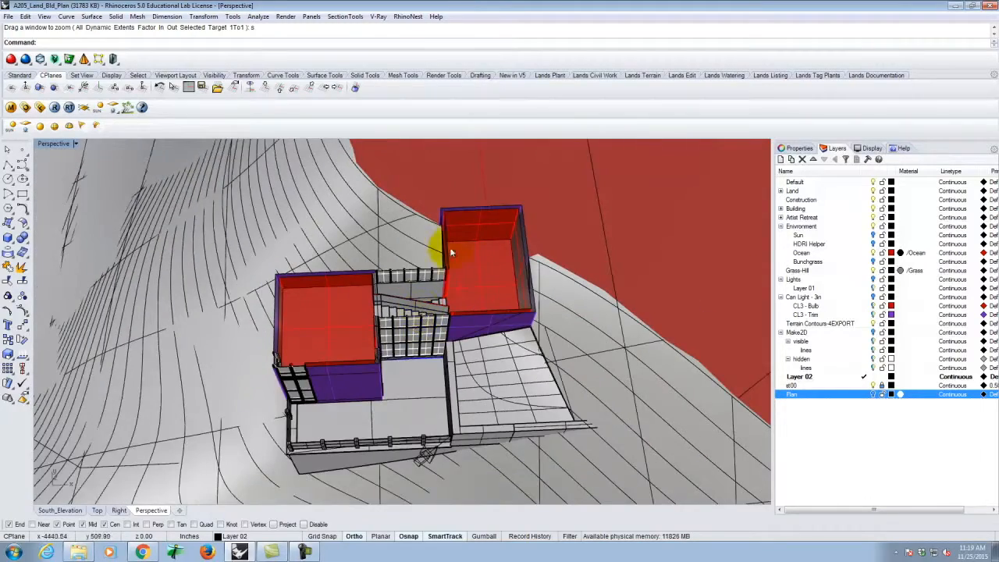
scroll(461, 258, up, 2)
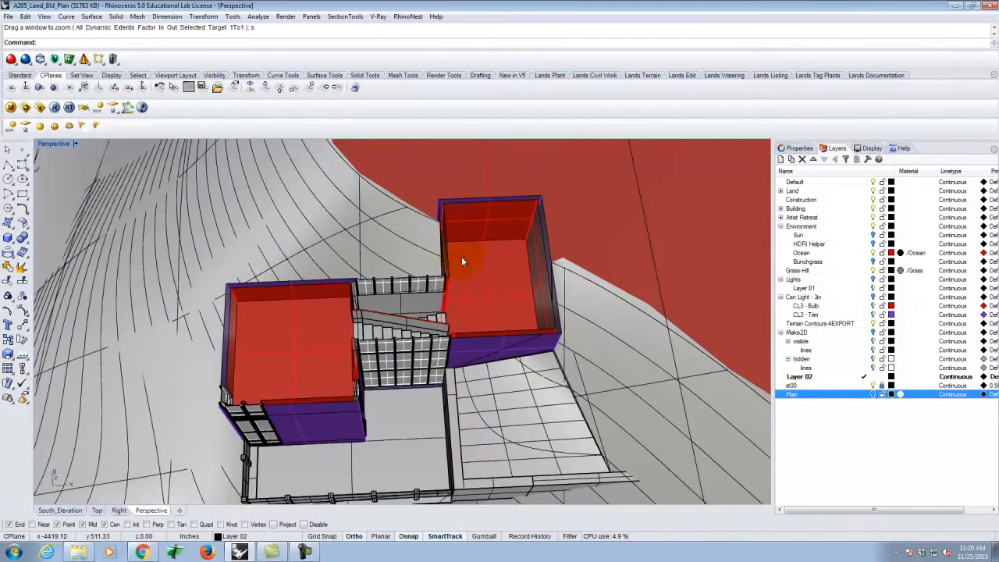
scroll(379, 317, up, 6)
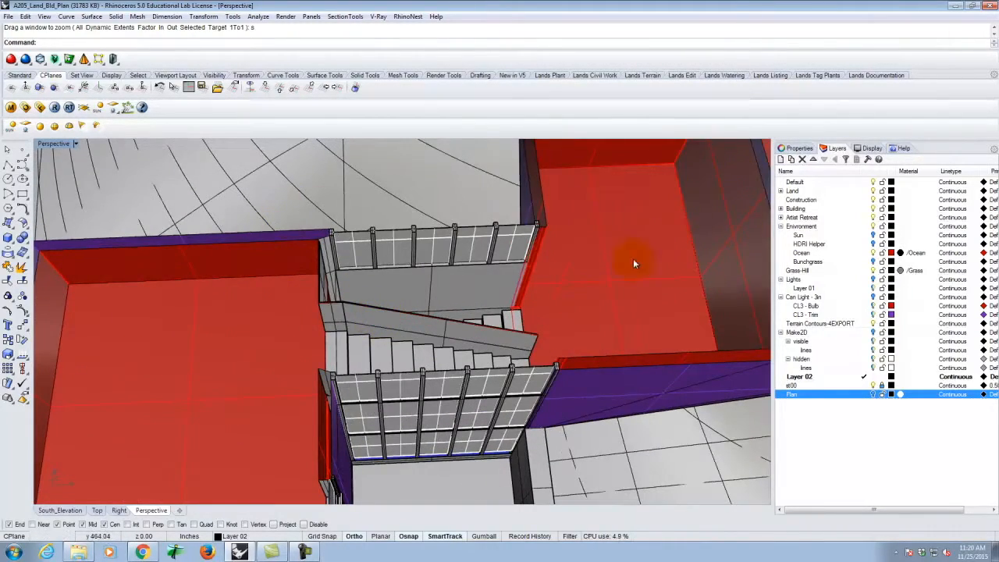
scroll(419, 312, down, 4)
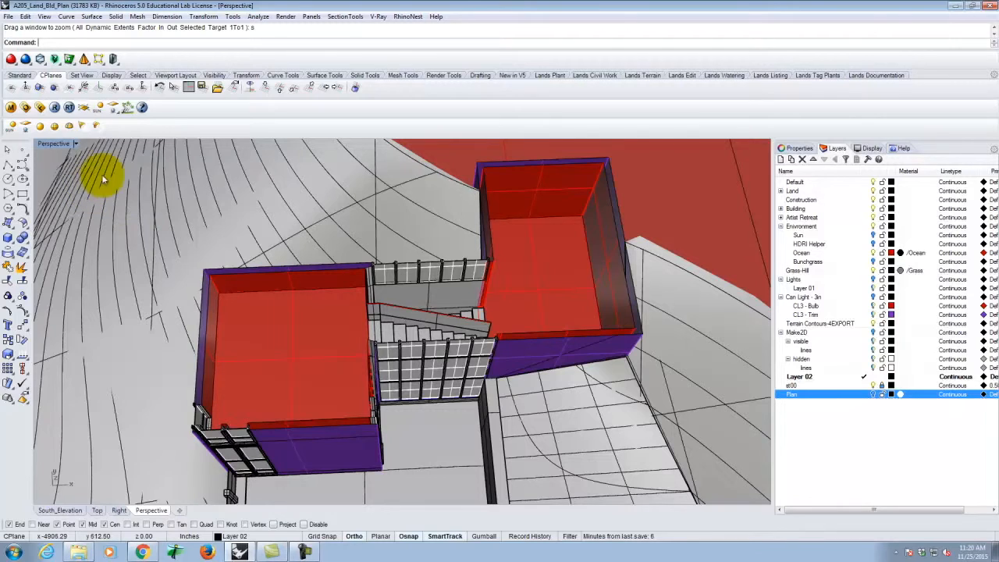
Return to the four viewports, maximize the Top view, and examine the building among the terrain contours in plan
double_click(61, 145)
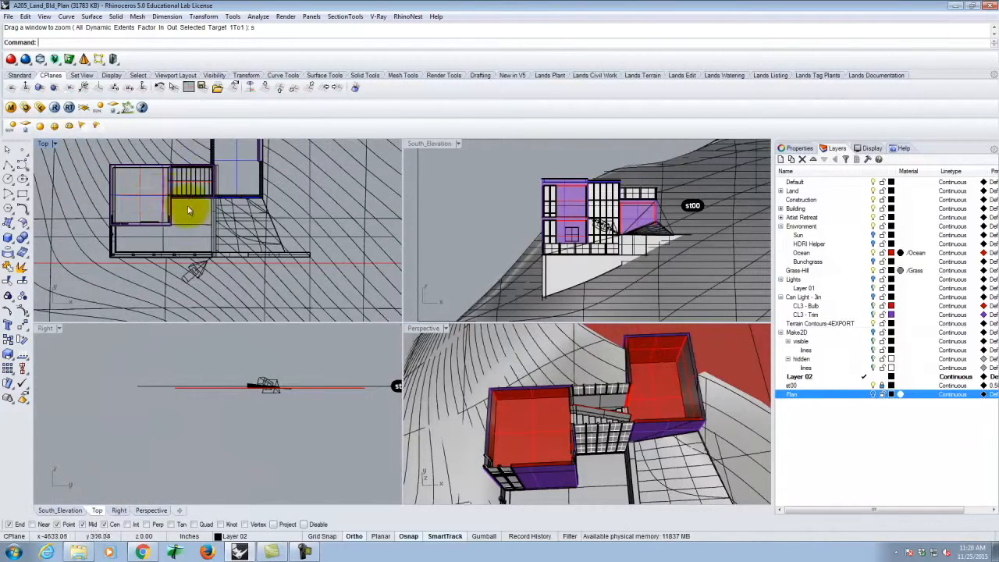
scroll(301, 250, down, 5)
click(43, 143)
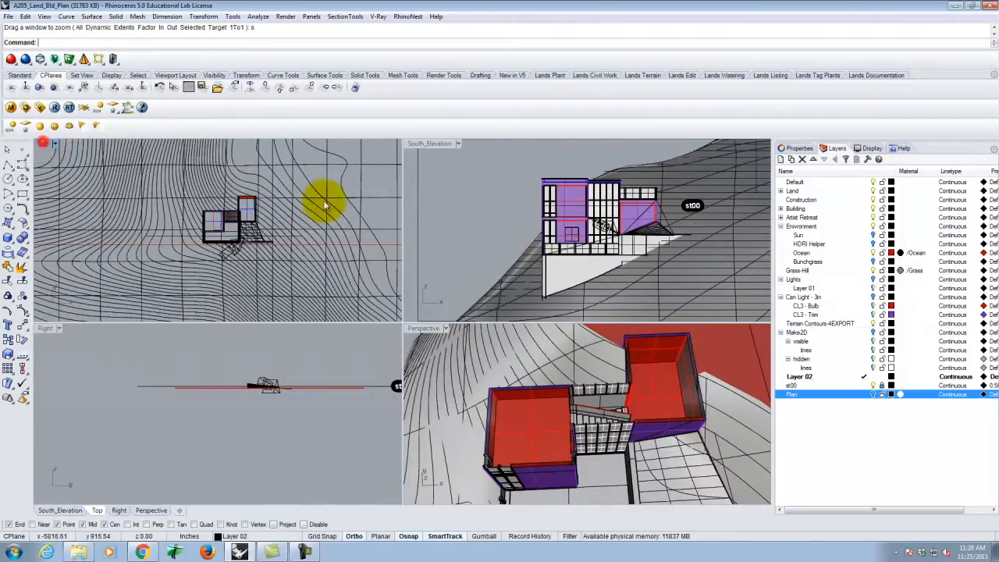
scroll(541, 313, up, 4)
scroll(394, 242, down, 2)
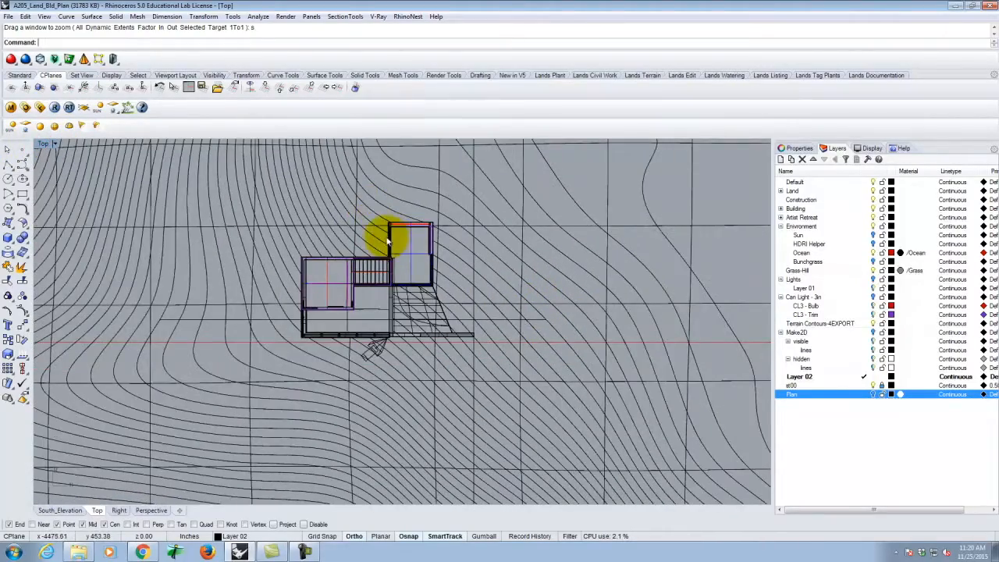
scroll(307, 189, down, 3)
scroll(372, 226, up, 2)
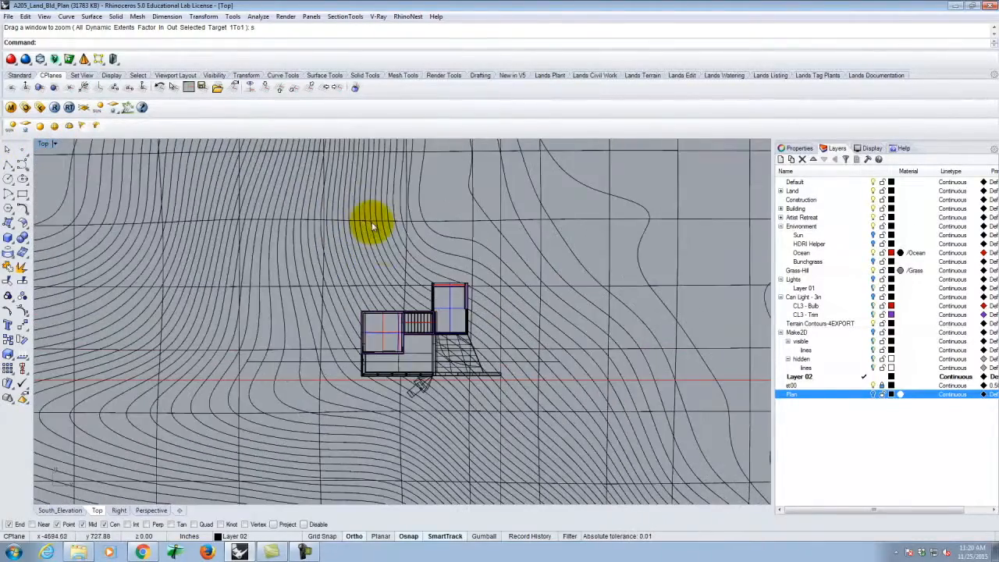
Frame the building closely in the Top view, save it as the named view Plan, and display it in Shaded mode
scroll(401, 323, up, 1)
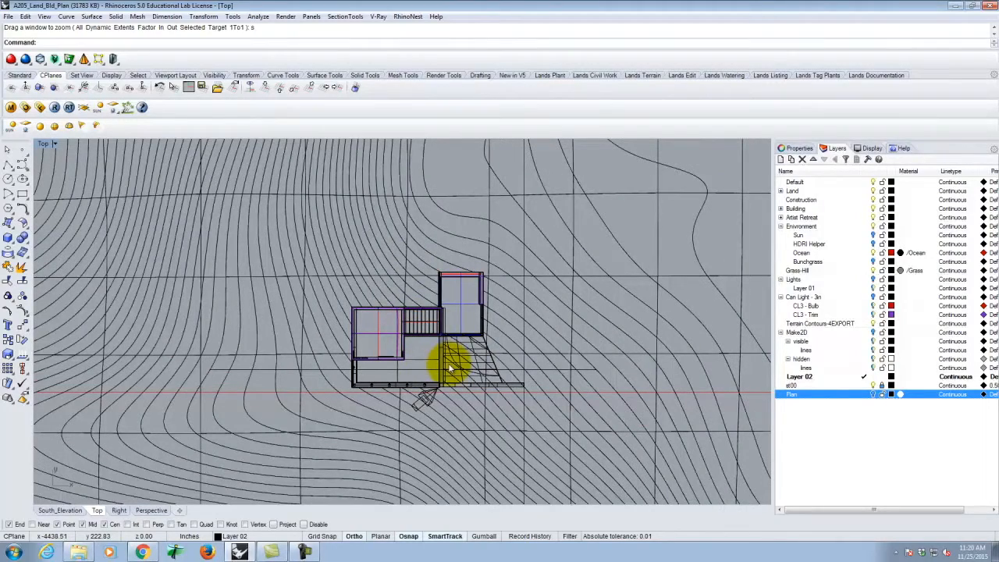
scroll(450, 367, up, 1)
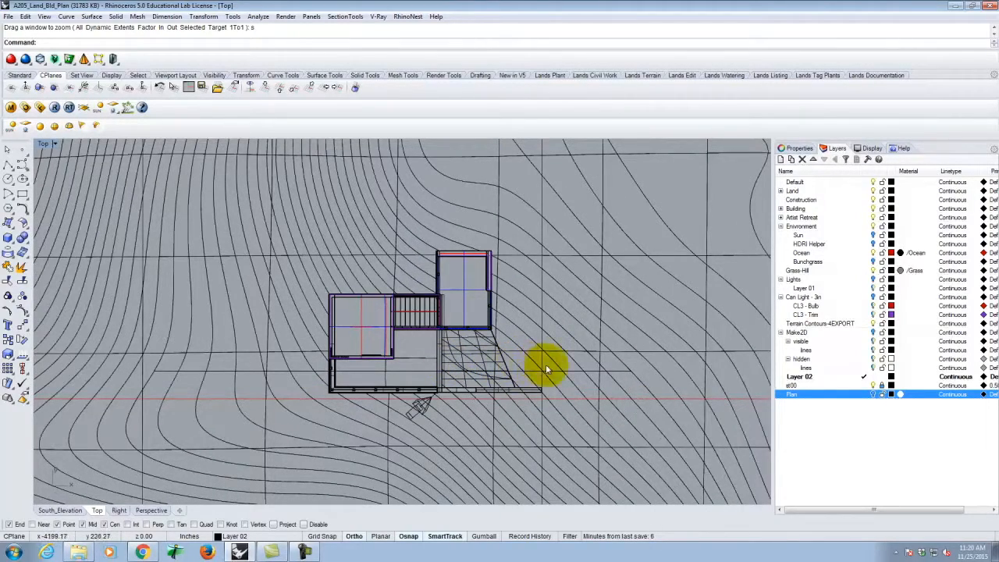
scroll(482, 351, down, 1)
scroll(503, 360, up, 1)
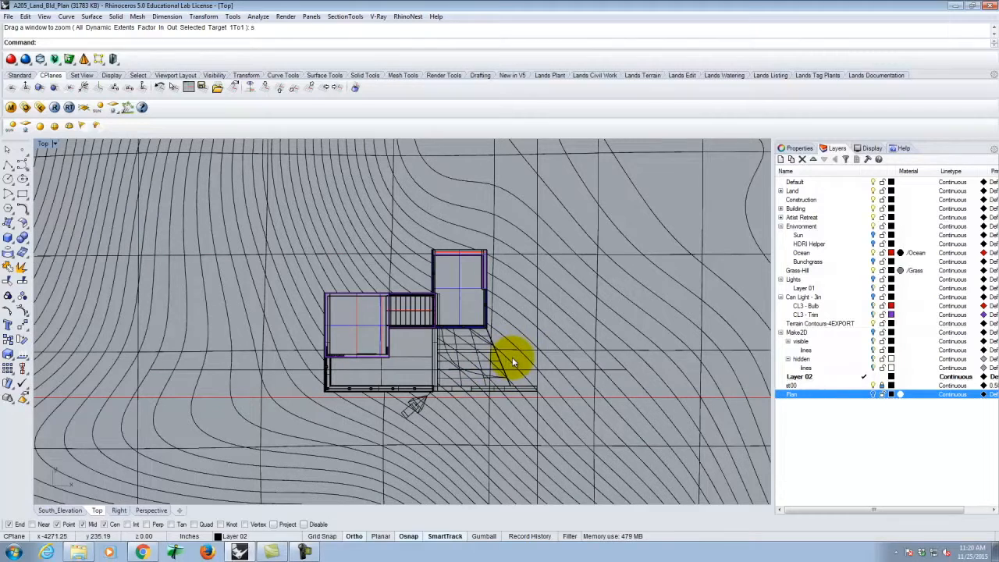
click(56, 144)
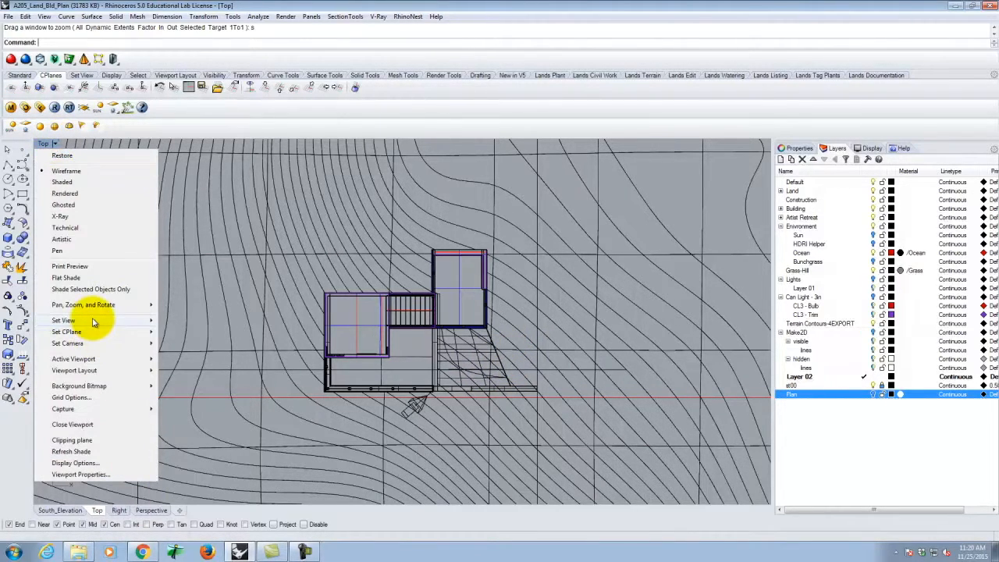
mouse_move(110, 320)
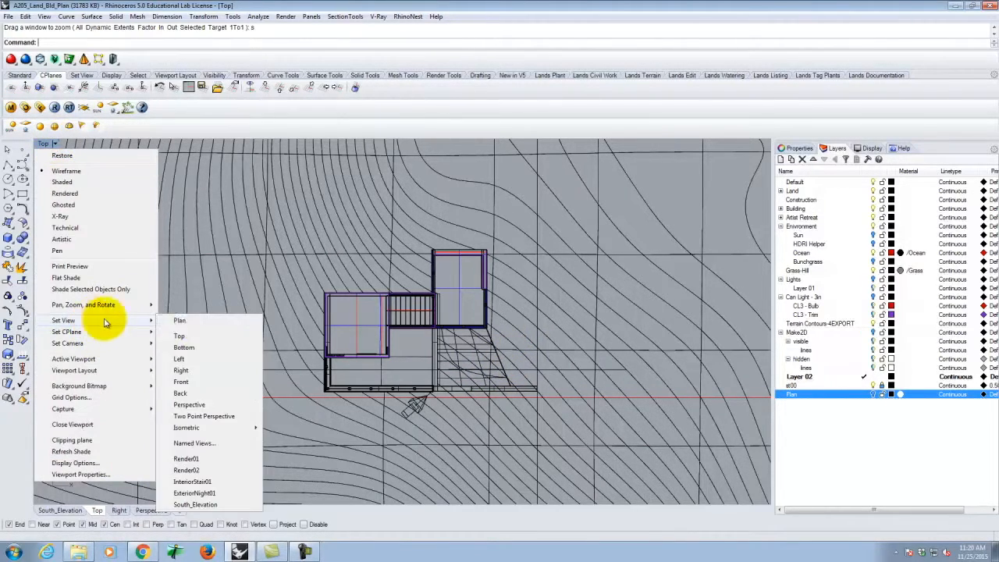
click(194, 444)
click(209, 346)
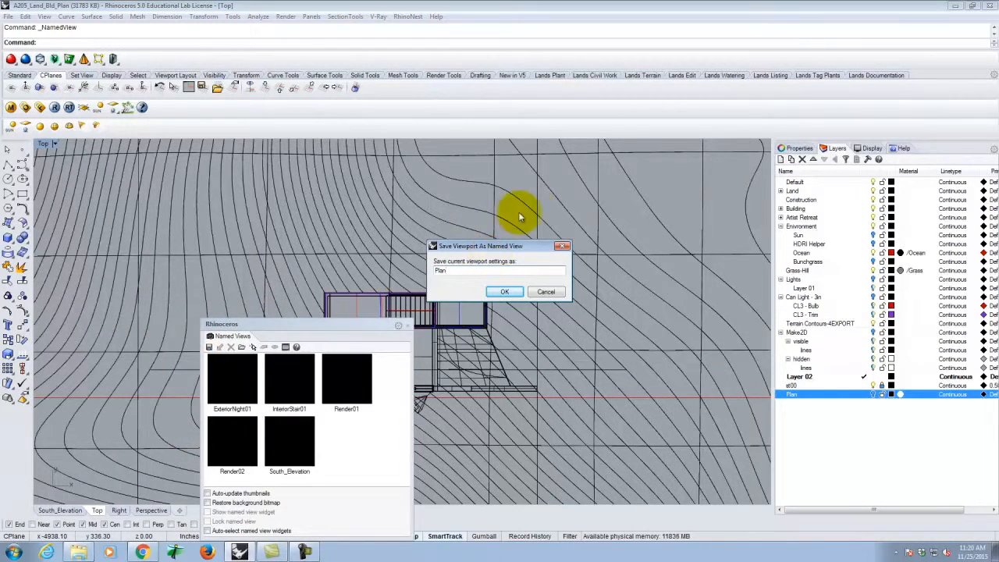
click(507, 292)
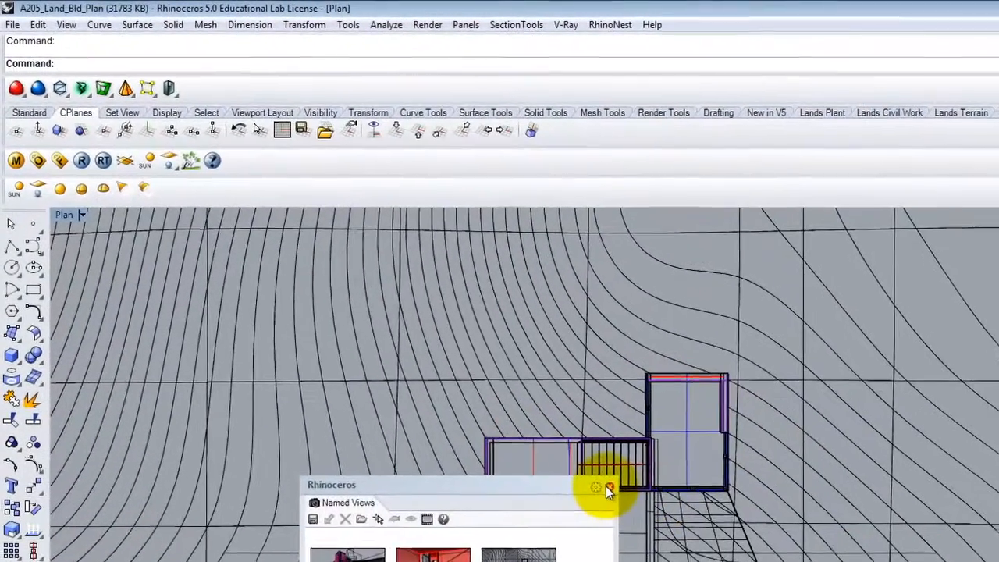
click(608, 488)
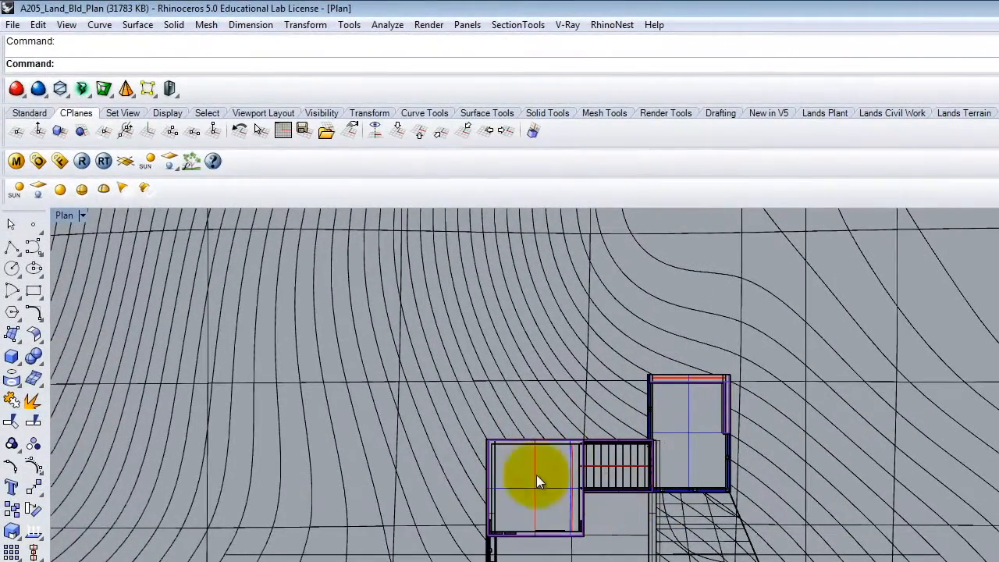
click(81, 216)
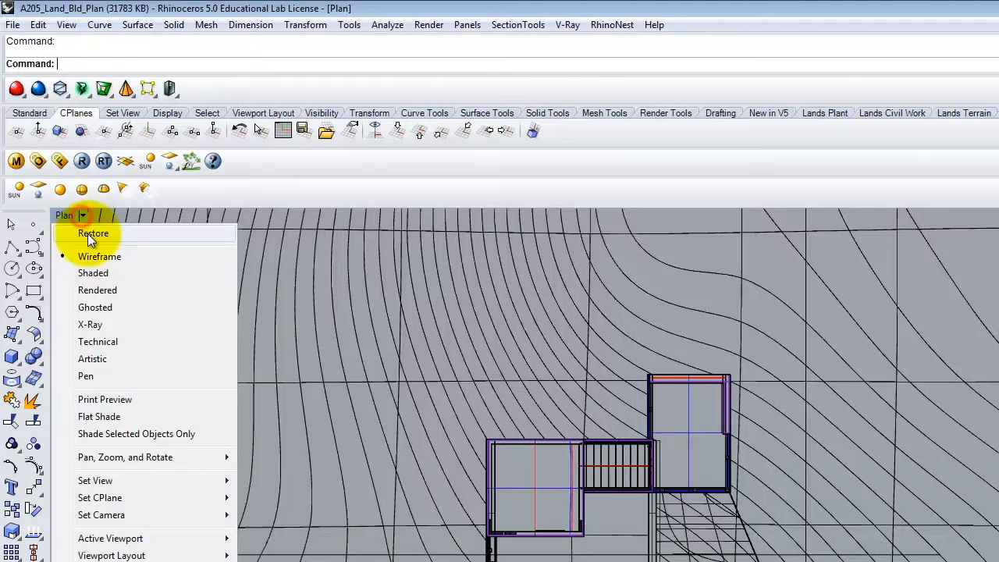
click(97, 271)
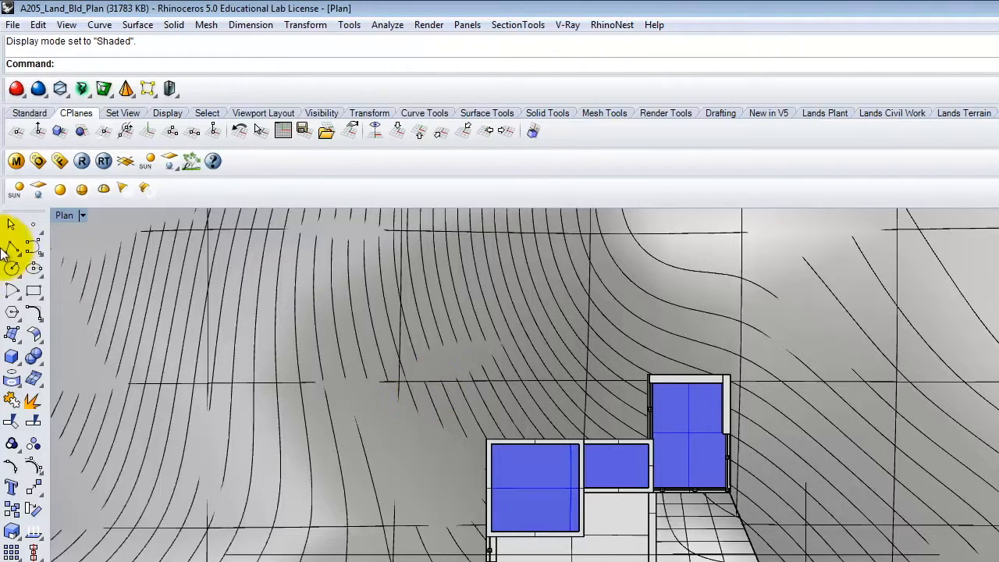
Try to enable section st00 in a viewport named Top with Clip=Yes, SetView=No and SetCPlane=No
click(518, 25)
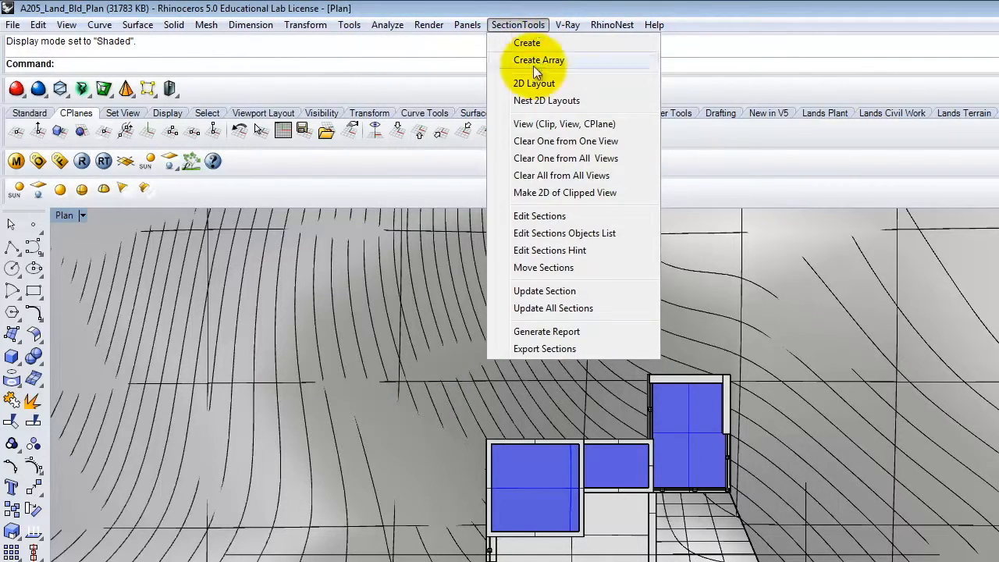
click(535, 124)
click(92, 64)
click(660, 373)
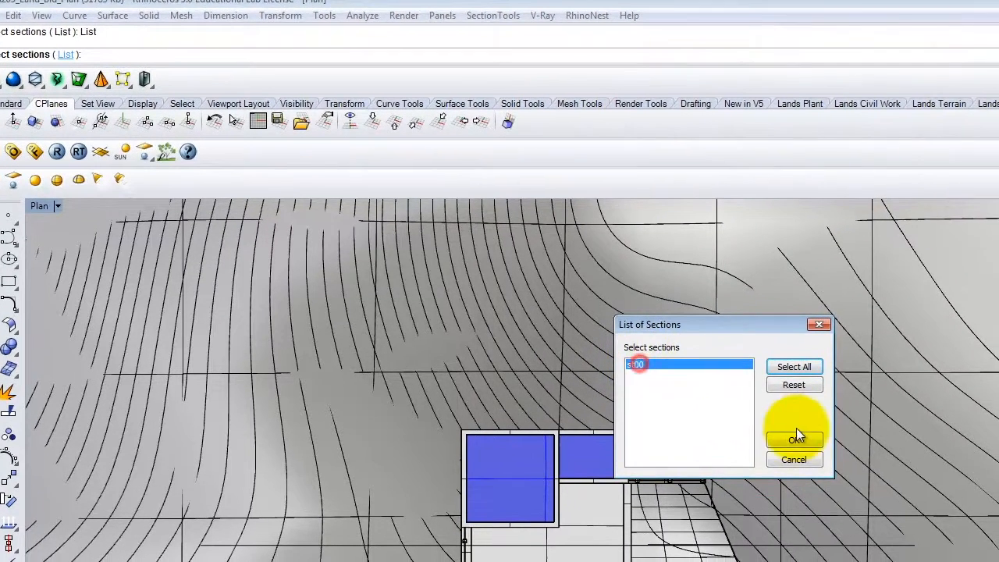
click(797, 439)
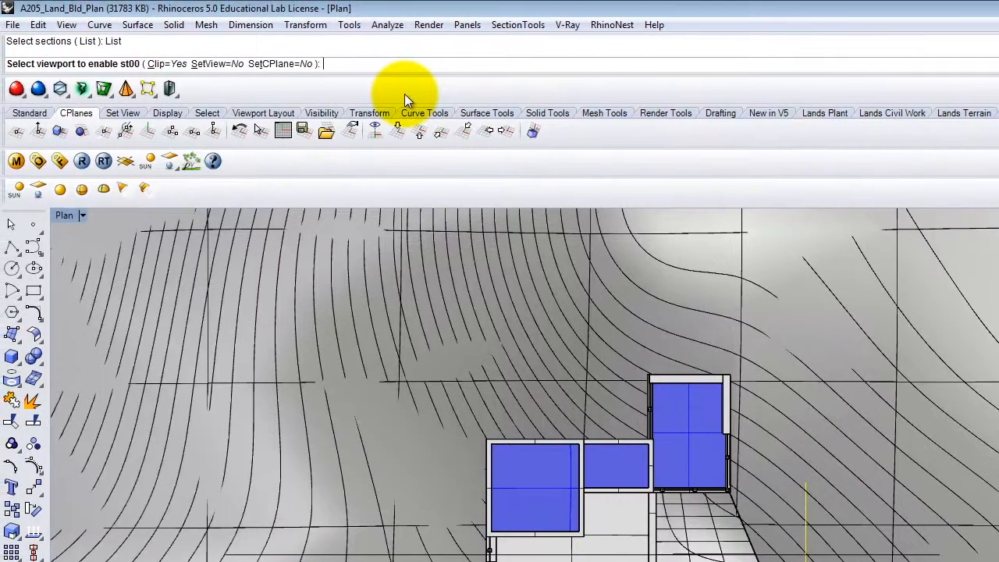
text(Top)
key(Return)
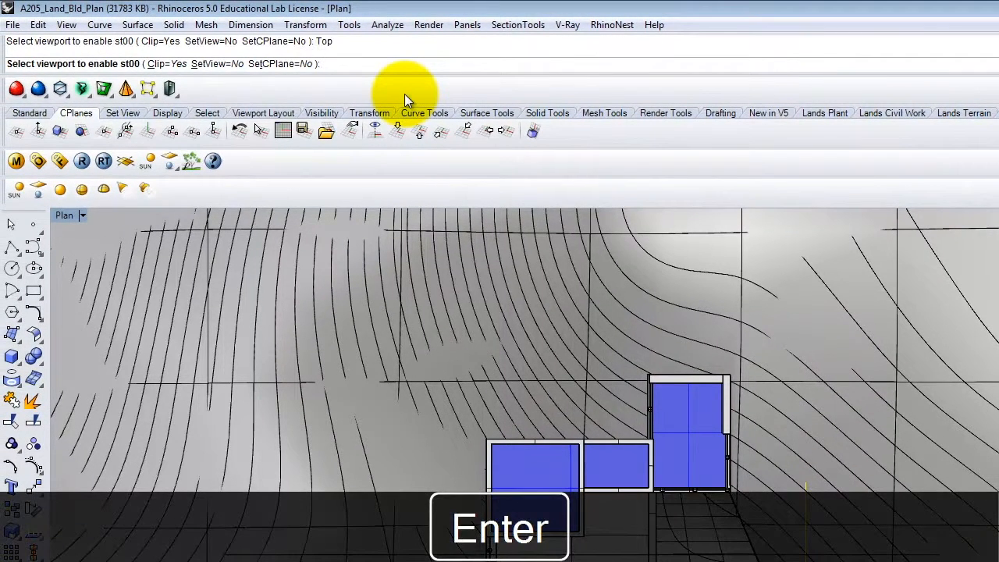
key(Return)
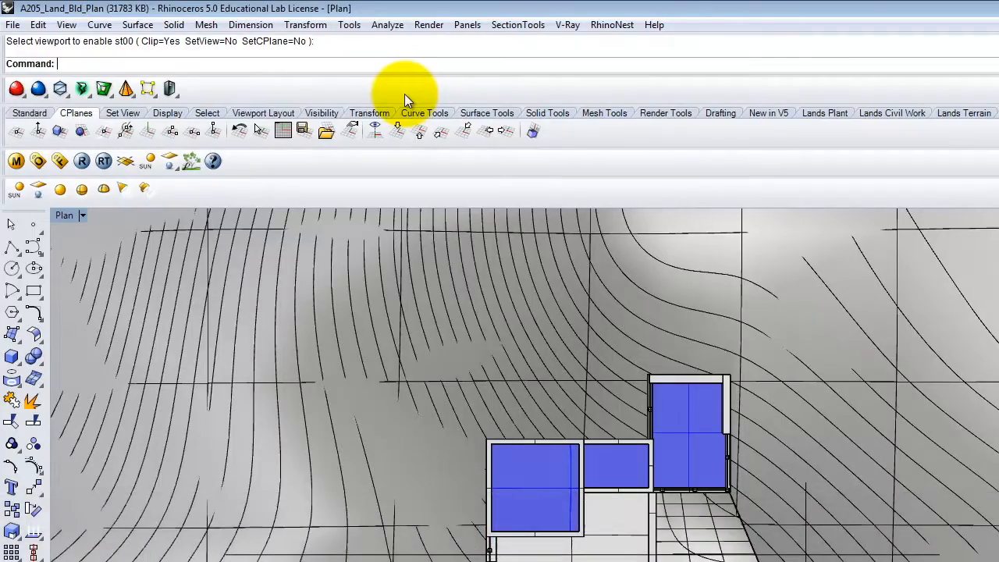
key(Escape)
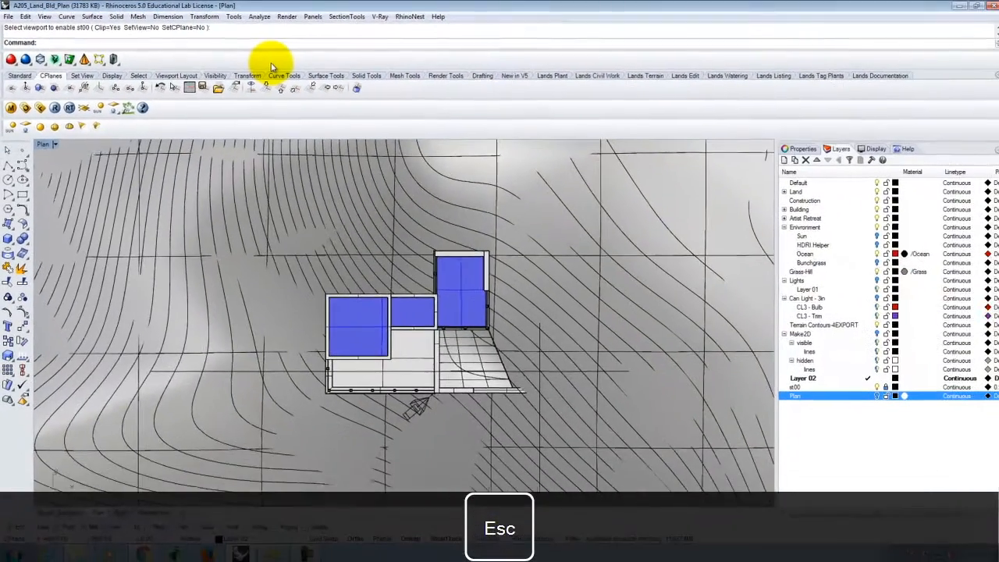
Run stViewSections and enable section st00 in the Plan viewport with Clip=Yes, SetView=No and SetCPlane=No
text(st)
key(BackSpace)
text(v)
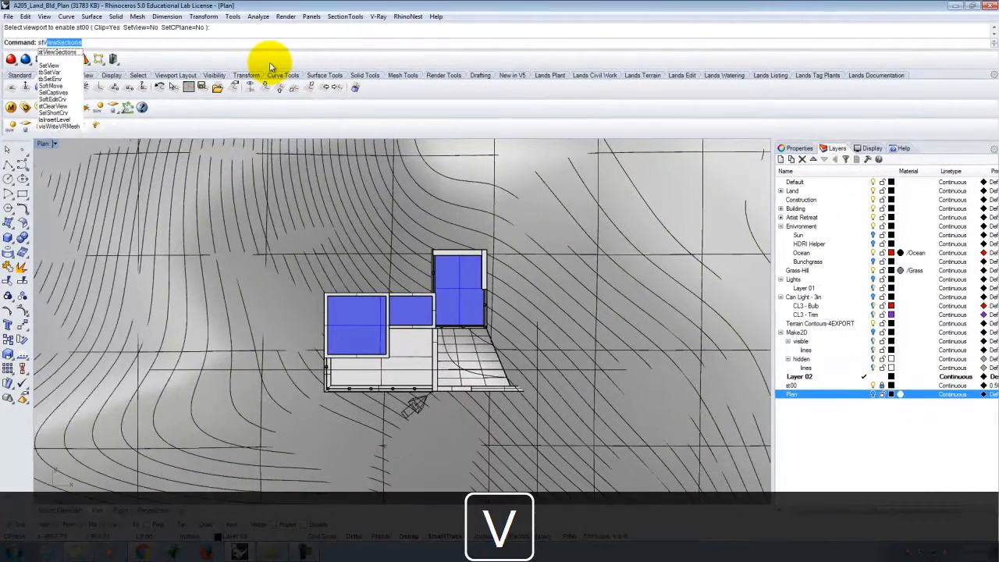
key(Return)
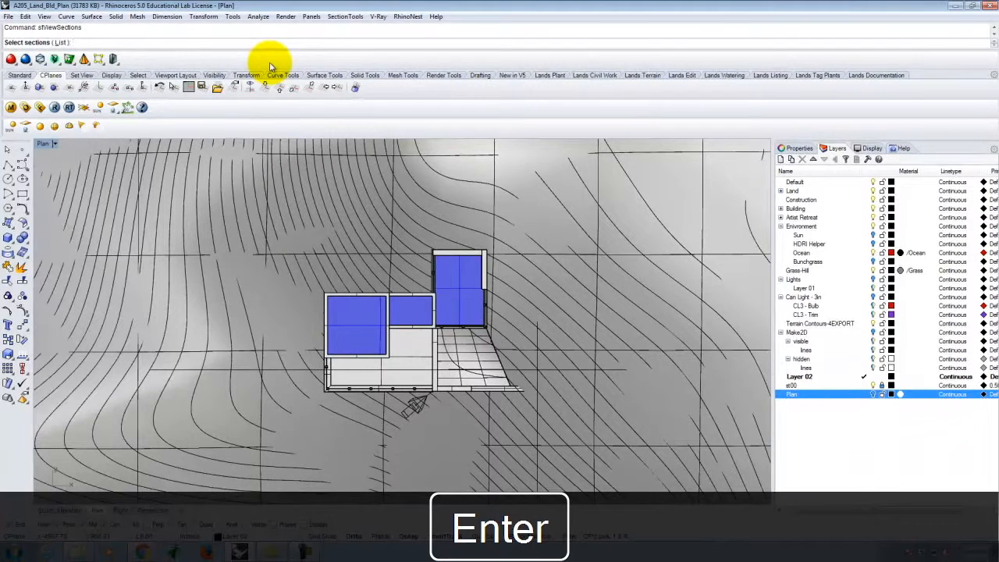
click(61, 42)
click(444, 249)
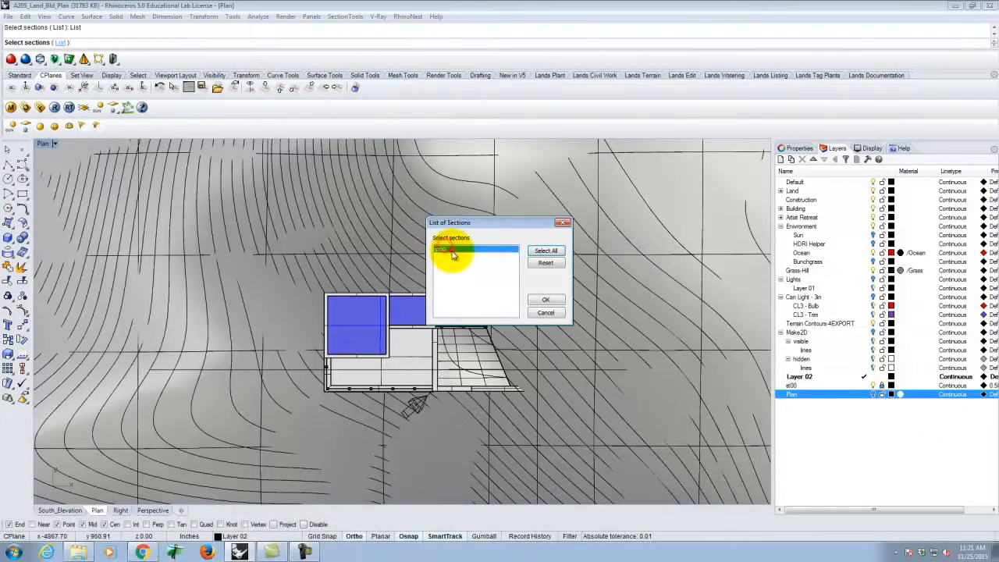
click(546, 300)
key(Return)
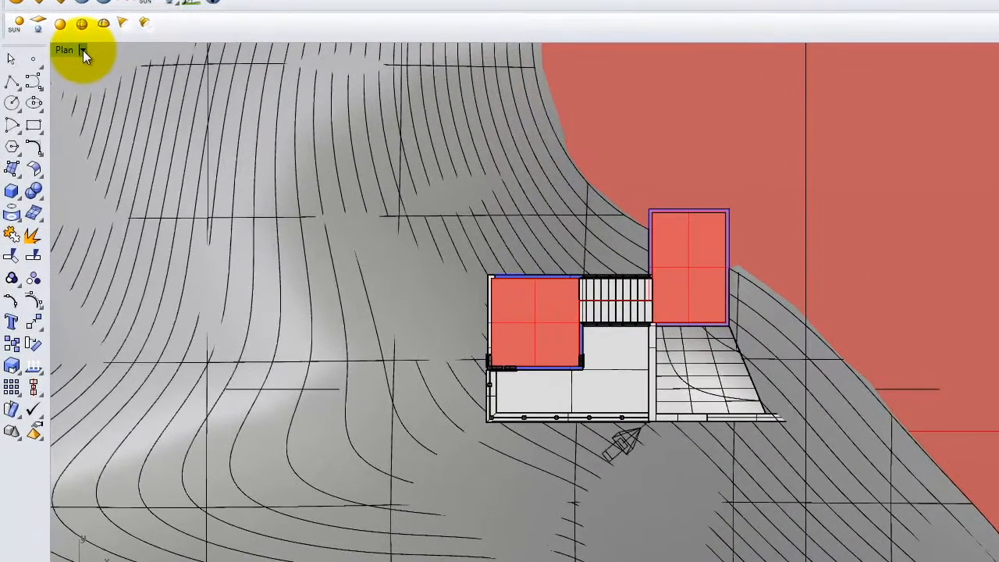
Show the Plan viewport's camera, and inspect it around the building and terrain in the maximized Perspective view
click(83, 50)
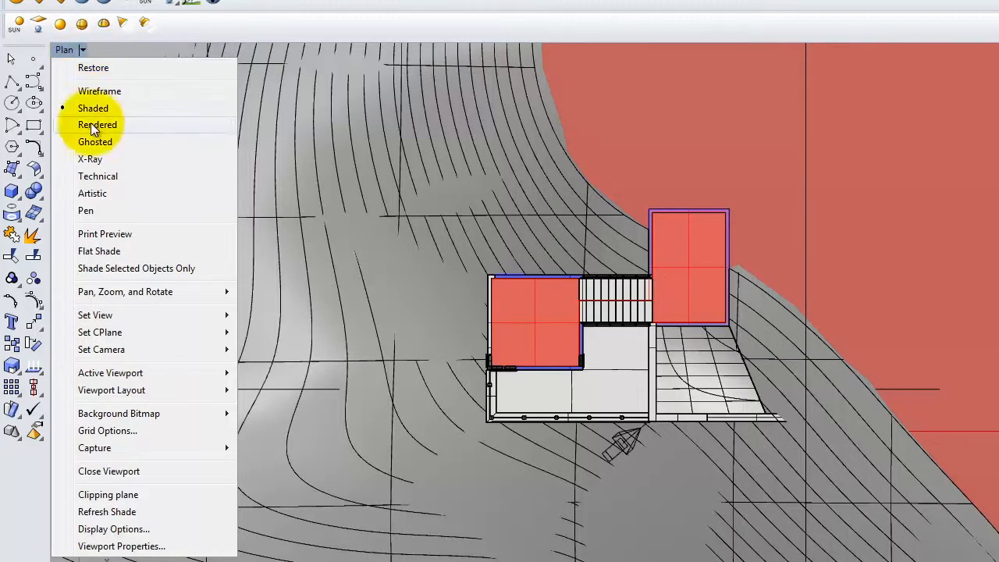
mouse_move(165, 351)
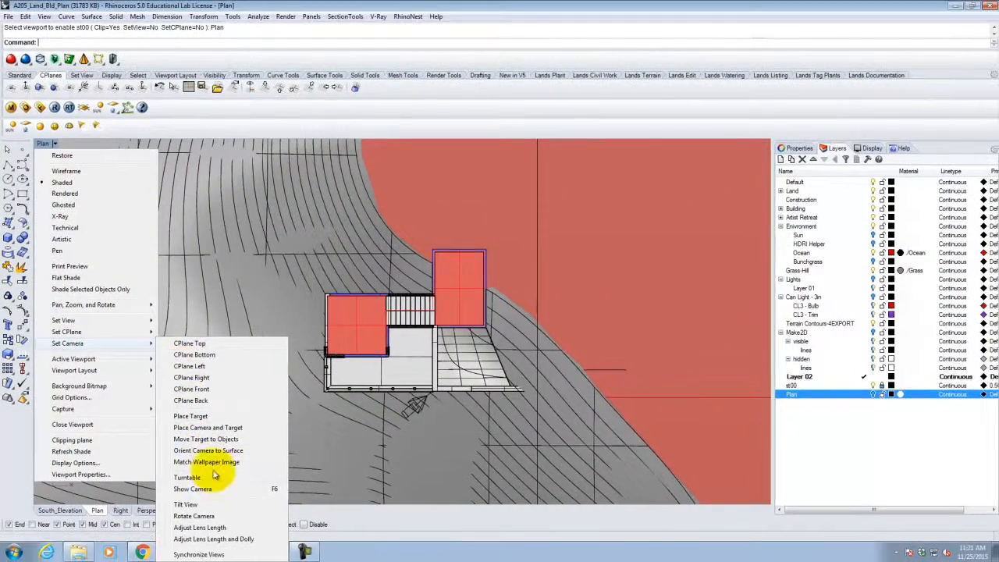
click(206, 501)
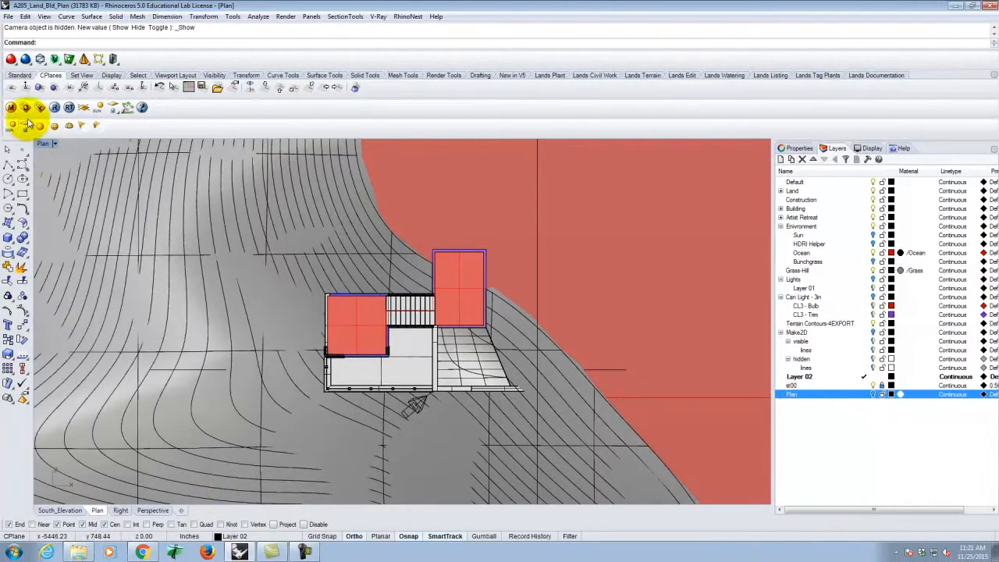
double_click(43, 144)
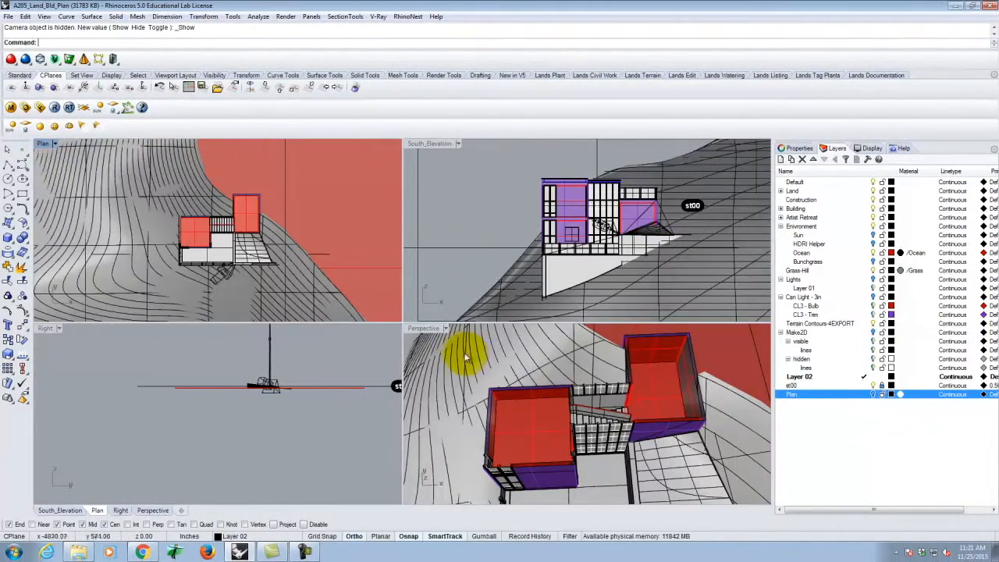
click(425, 328)
scroll(527, 383, down, 11)
right_drag(576, 382, 447, 367)
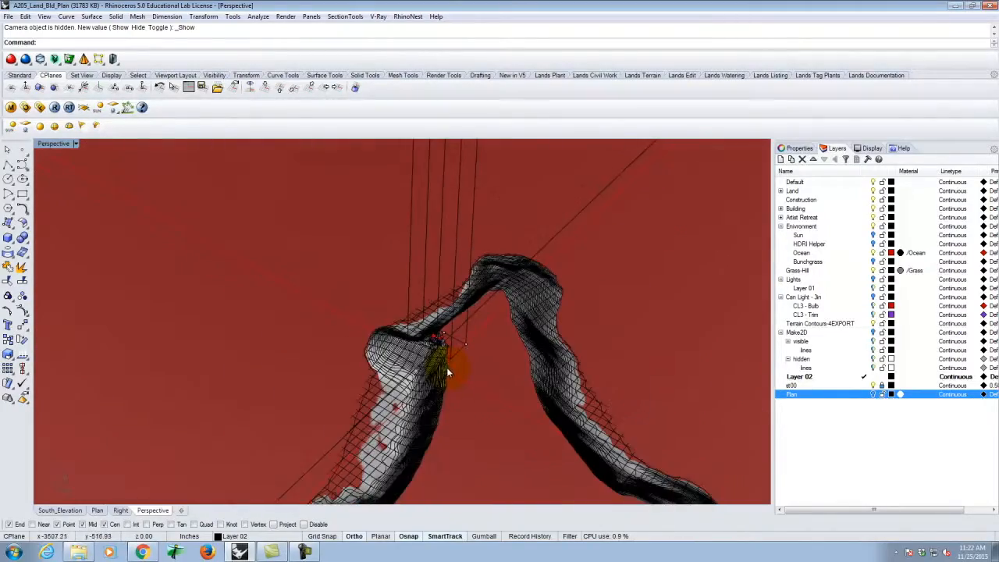
scroll(440, 336, up, 3)
scroll(441, 336, up, 3)
right_drag(441, 337, 367, 250)
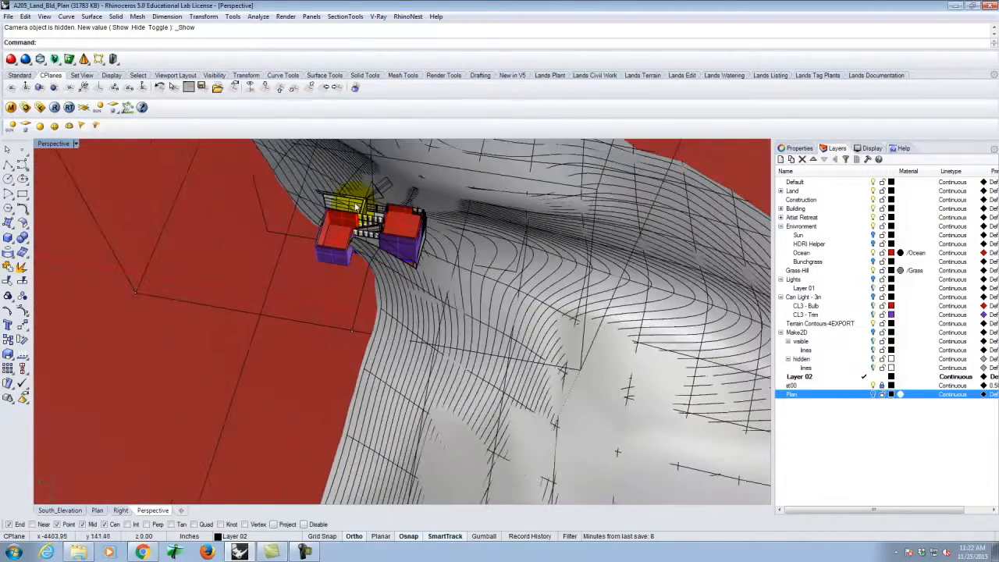
Set the Perspective view to Wireframe display and examine the camera outline around the building
click(78, 147)
click(68, 166)
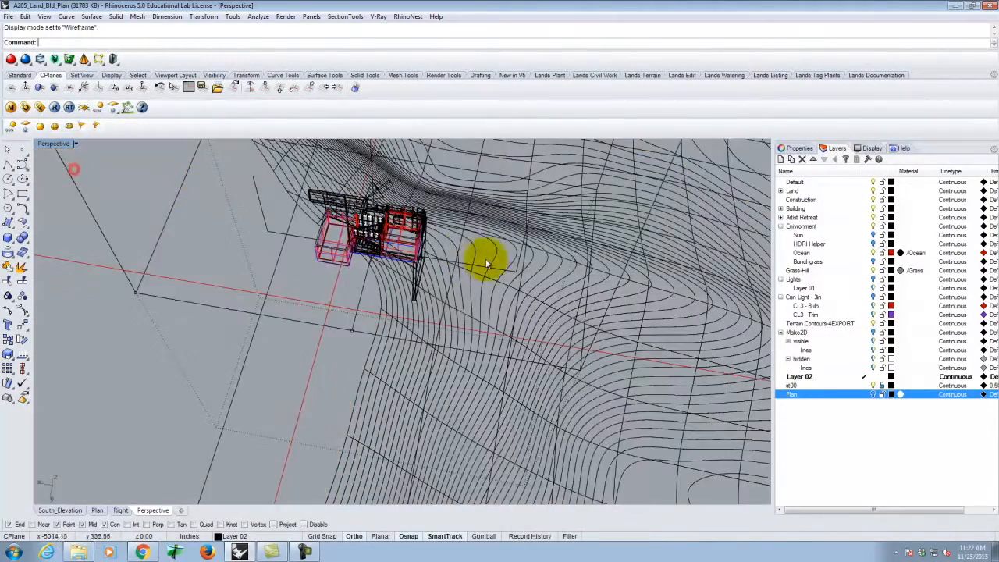
scroll(437, 248, up, 5)
scroll(380, 238, down, 5)
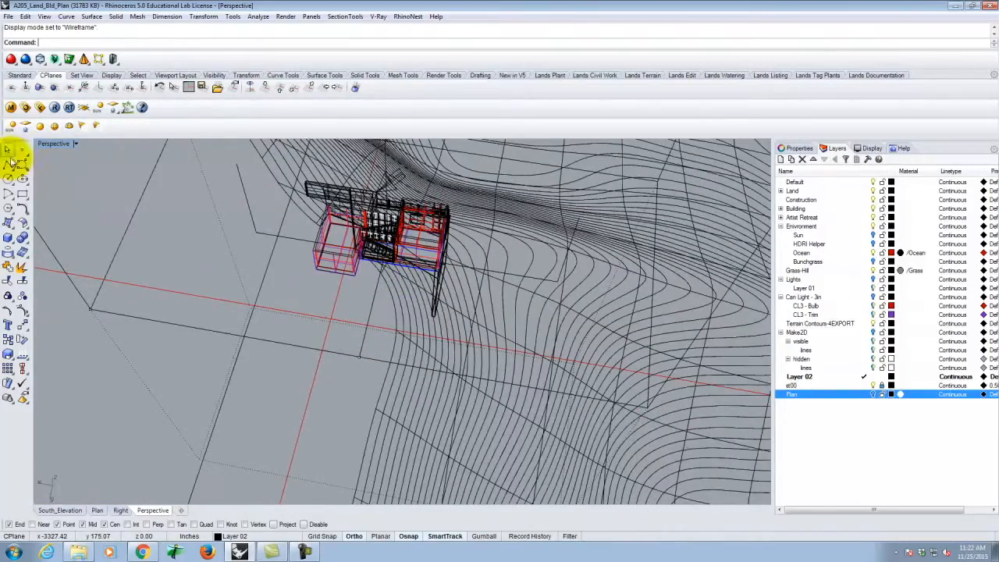
Draw a rectangle from the point on the building at the camera's centre line to the near corner of the camera outline
click(22, 194)
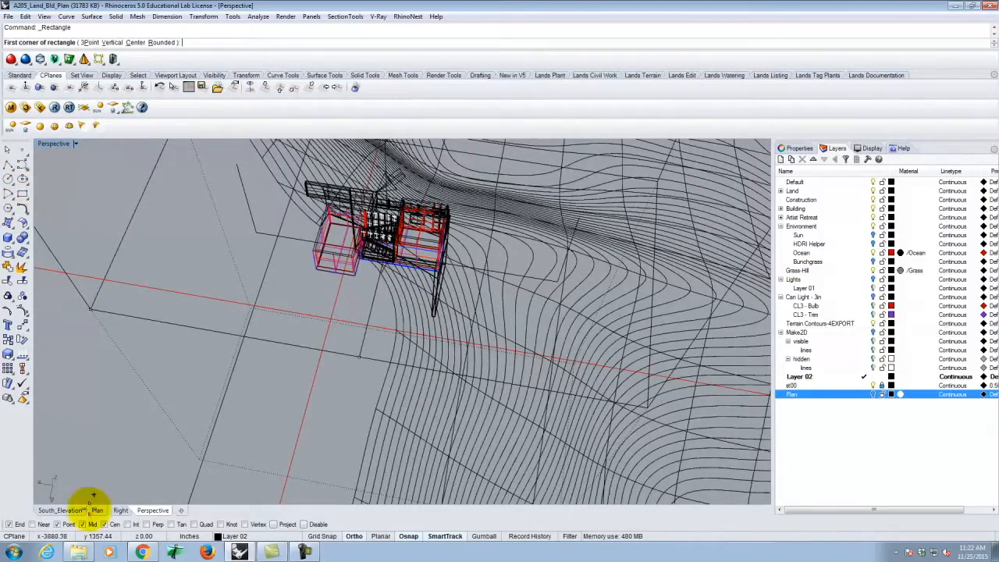
scroll(372, 254, up, 10)
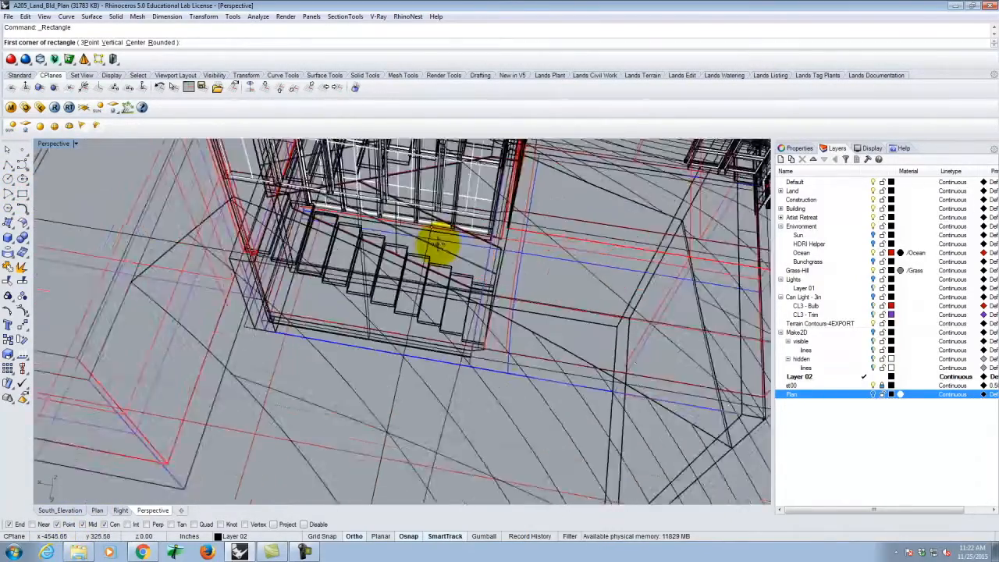
scroll(427, 215, up, 8)
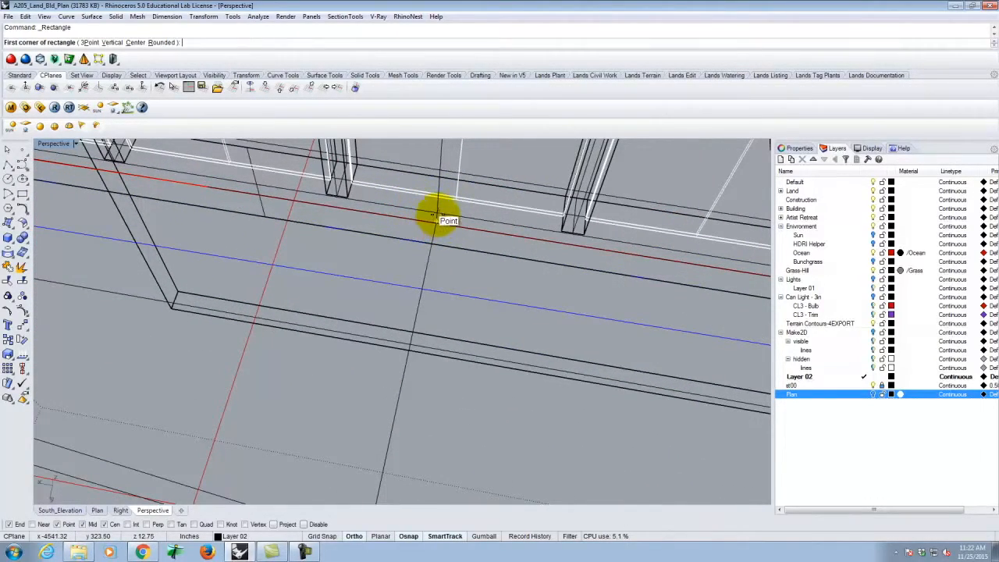
click(104, 525)
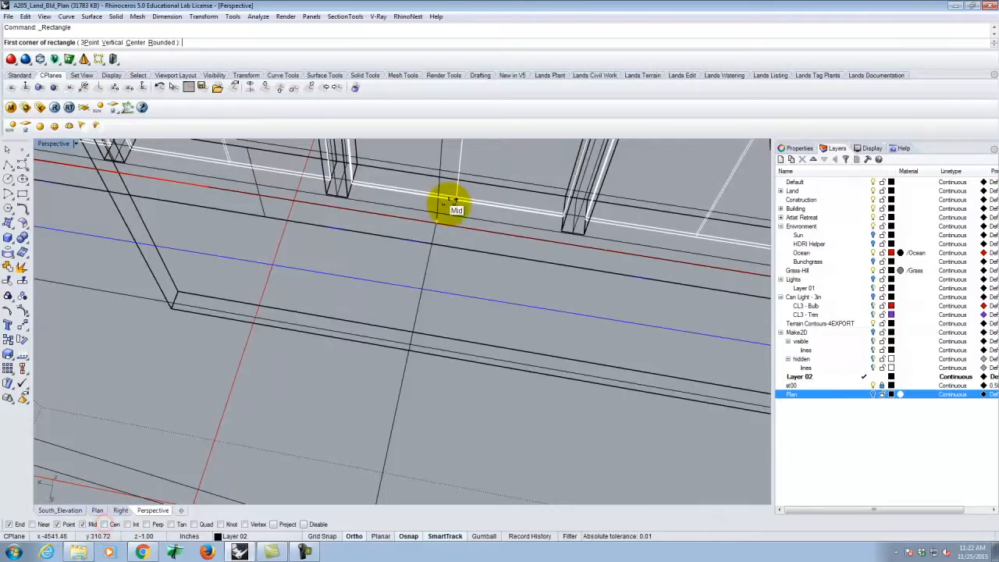
click(437, 218)
scroll(581, 219, down, 10)
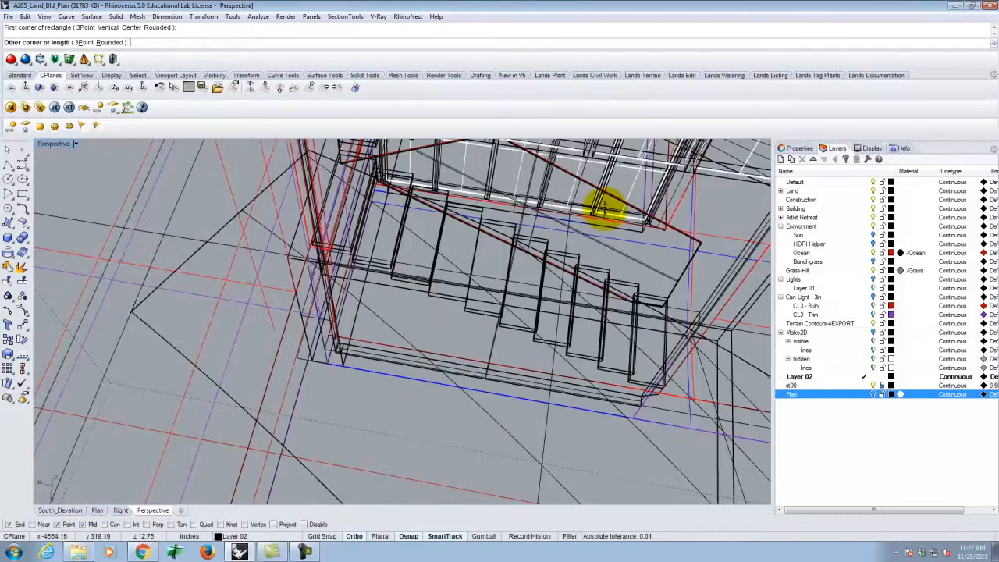
scroll(605, 209, down, 3)
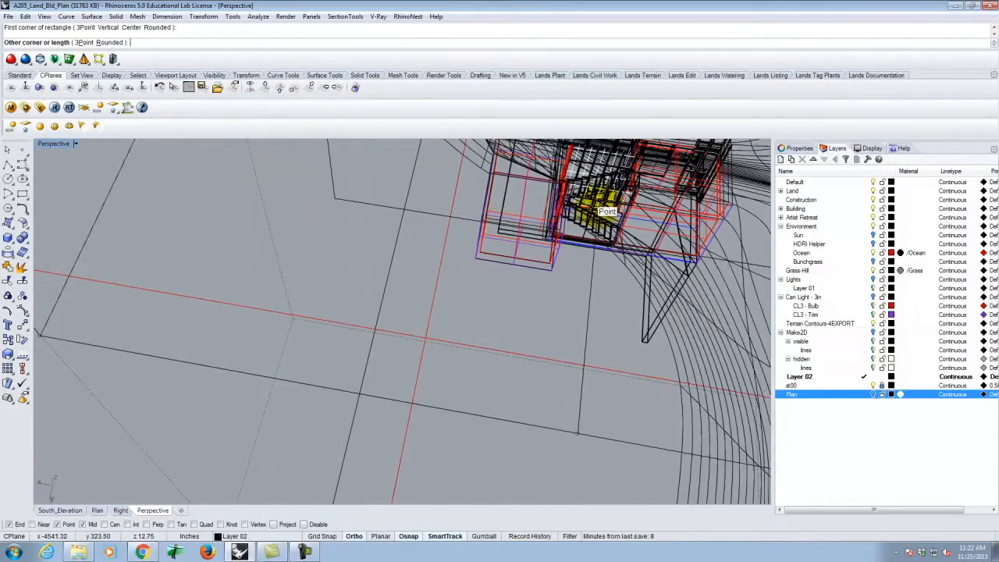
right_drag(85, 341, 156, 310)
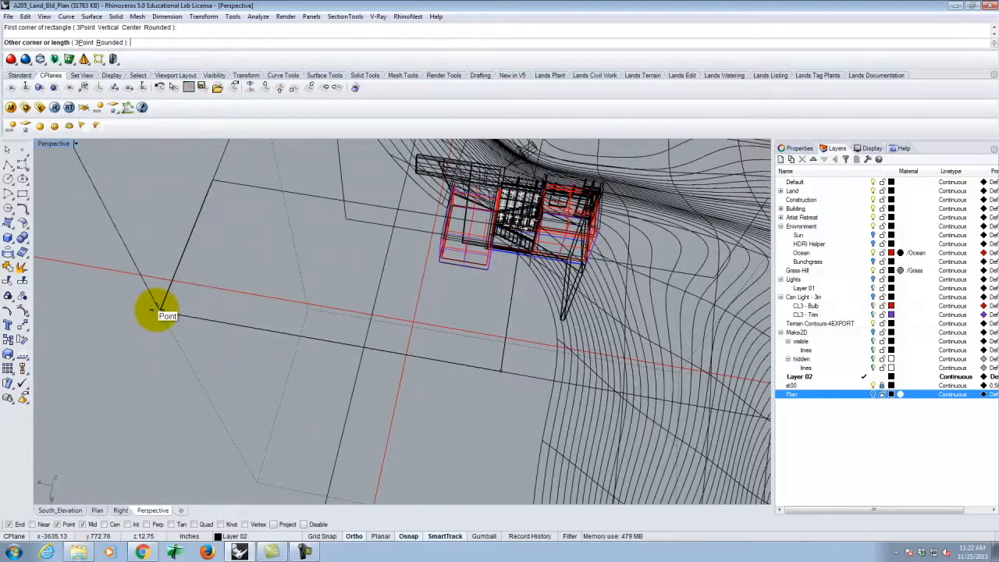
key(Escape)
Scale the new rectangle by a factor of 2 from its corner on the camera outline, making it the full view frame
click(231, 184)
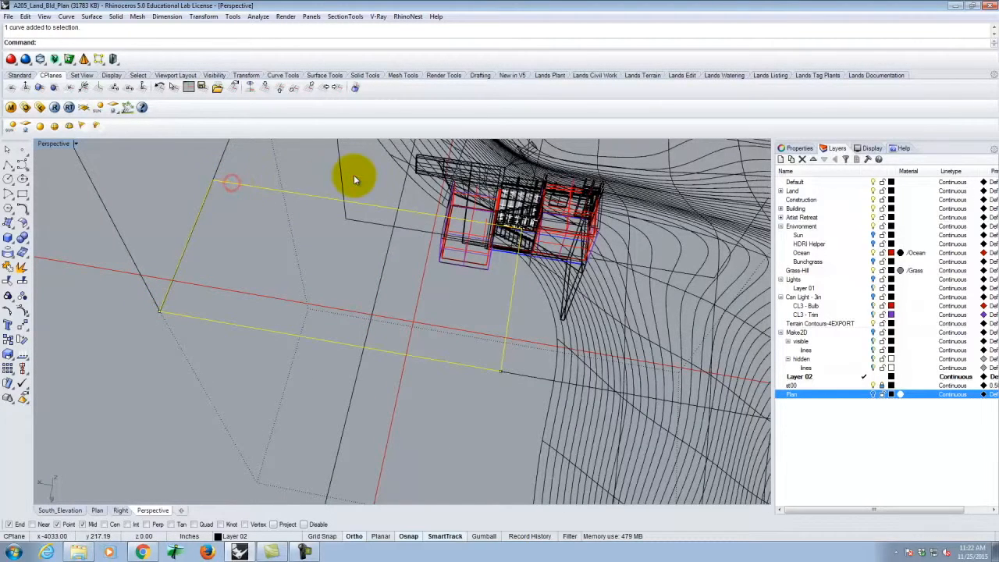
text(scale)
key(Return)
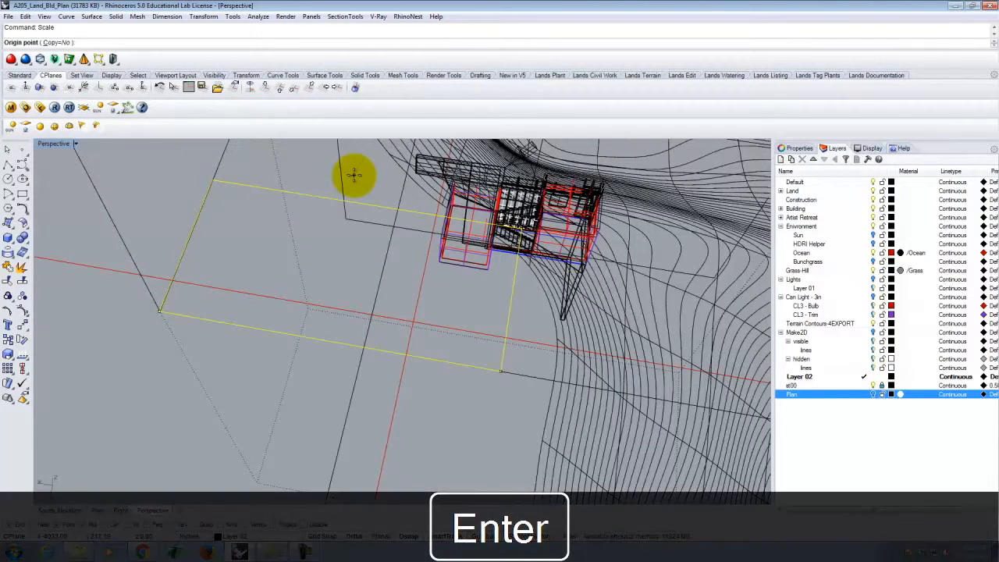
click(158, 310)
text(2)
key(Return)
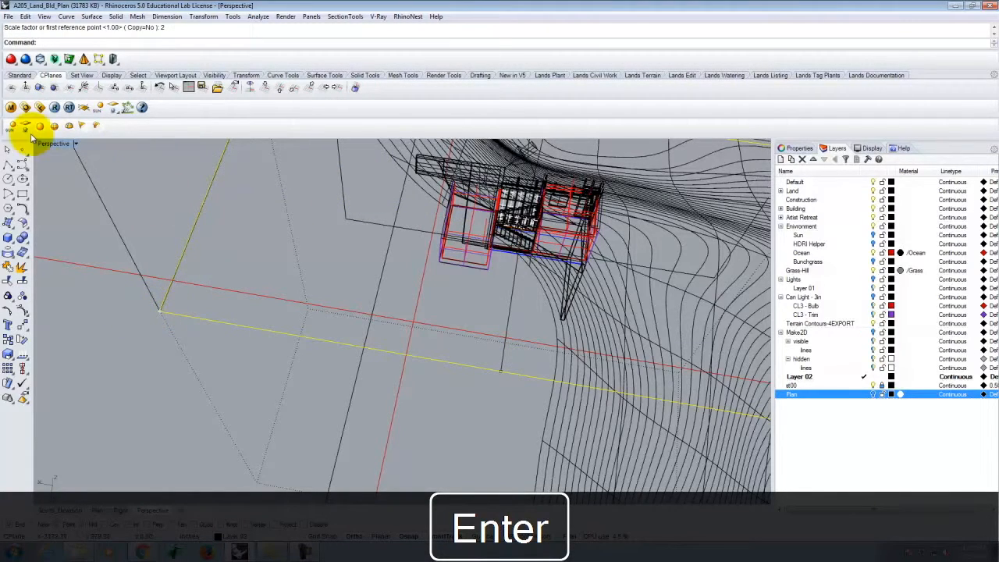
Maximize the Plan view and run Make2D on the rectangle with Current View layout and Maintain source layers enabled
double_click(54, 144)
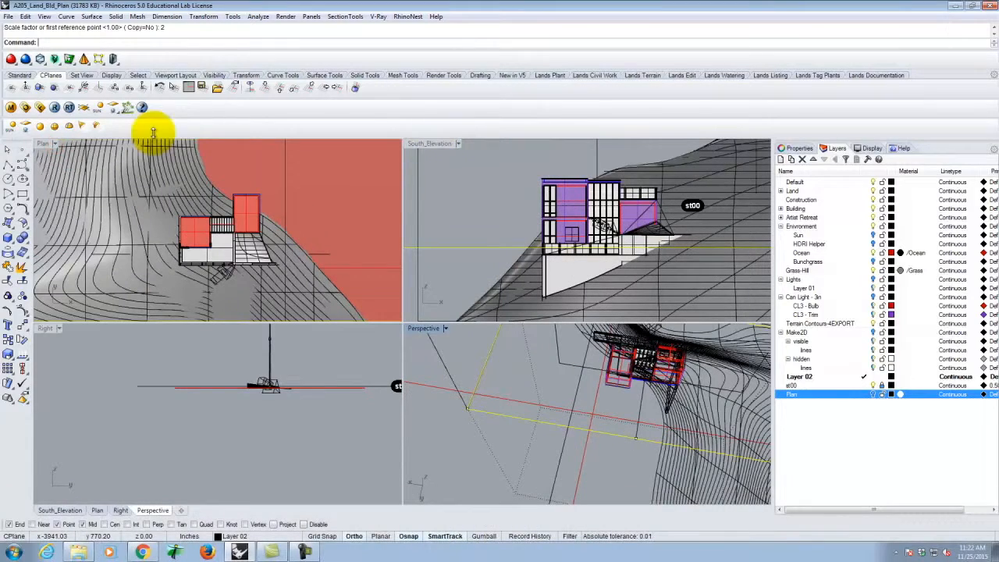
click(41, 146)
double_click(41, 145)
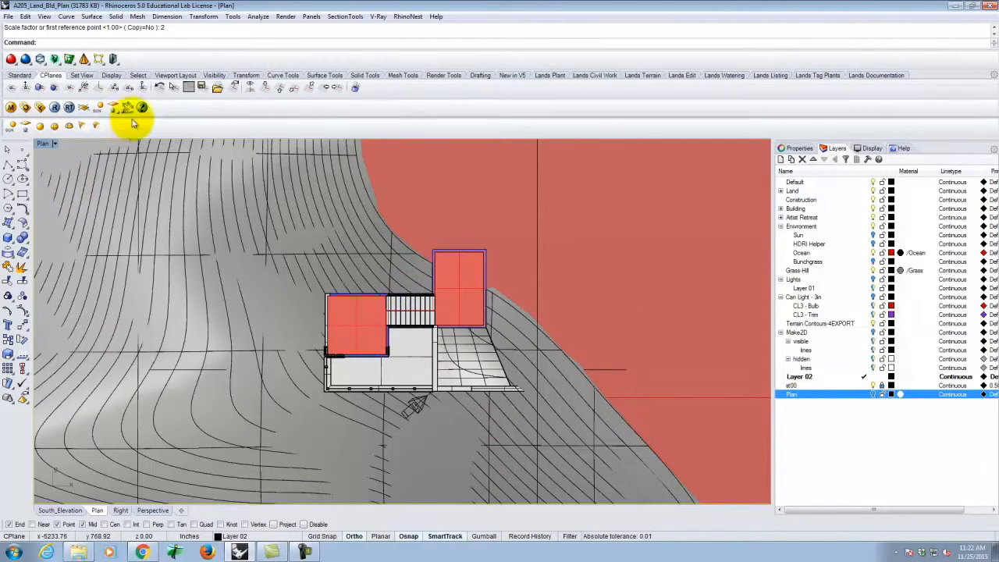
key(Return)
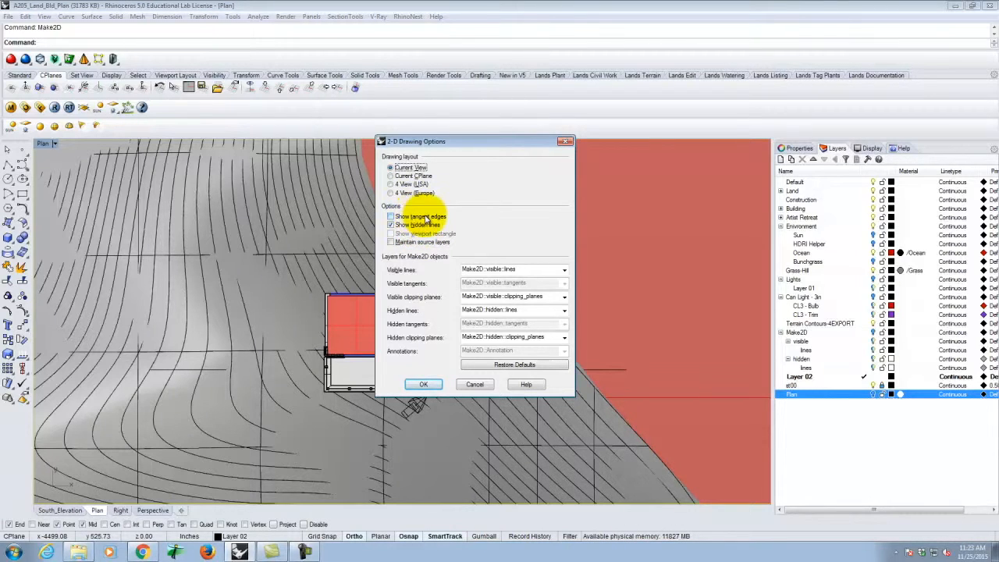
click(391, 243)
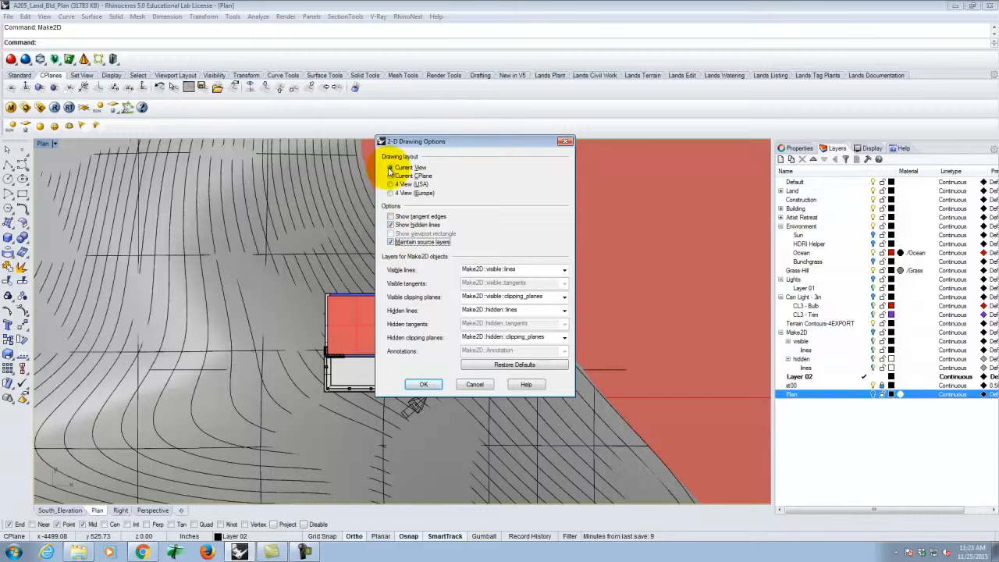
click(424, 385)
key(Escape)
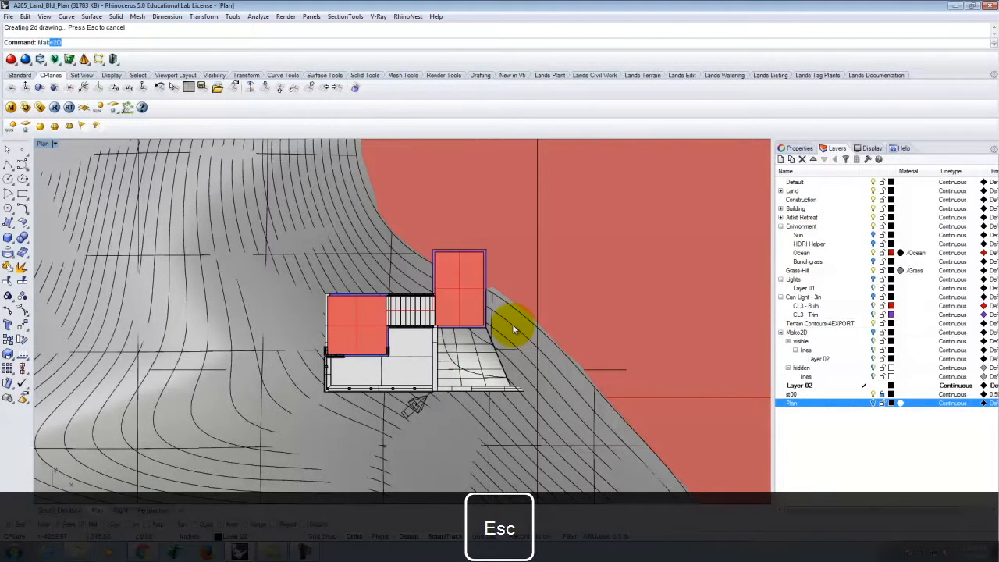
Run Make2D on all objects in the Plan view with hidden lines shown and source layers maintained
key(Return)
key(ctrl+a)
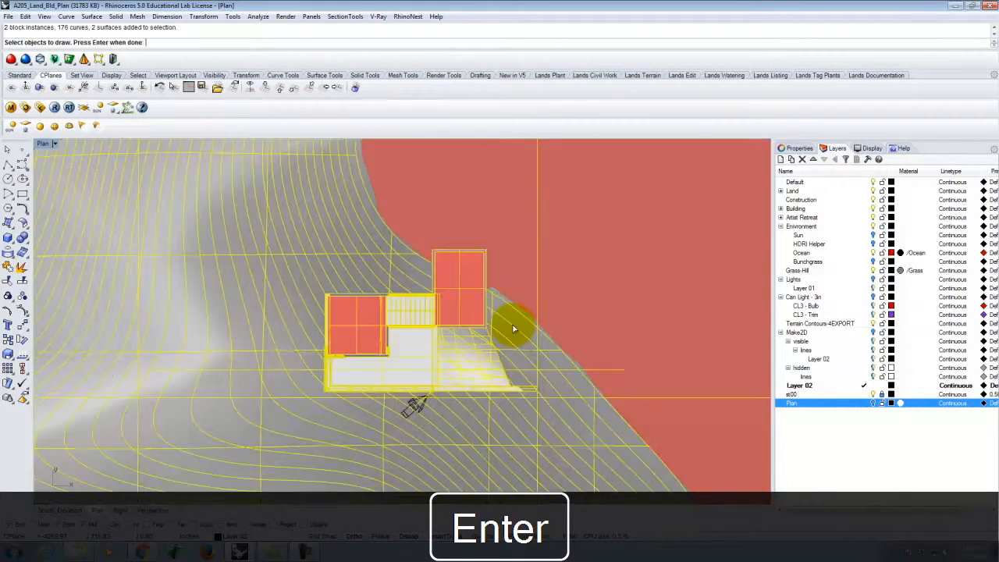
key(Return)
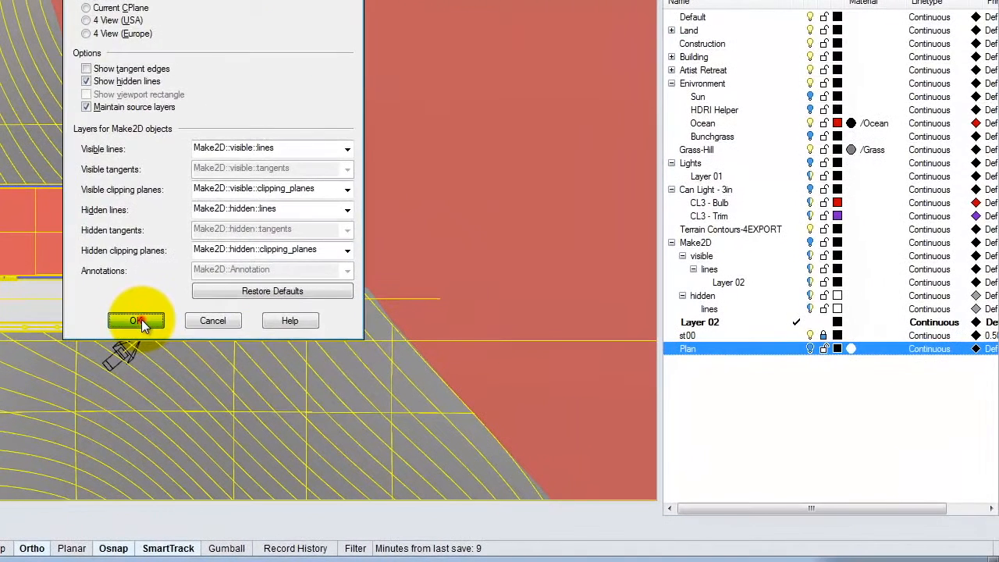
click(180, 329)
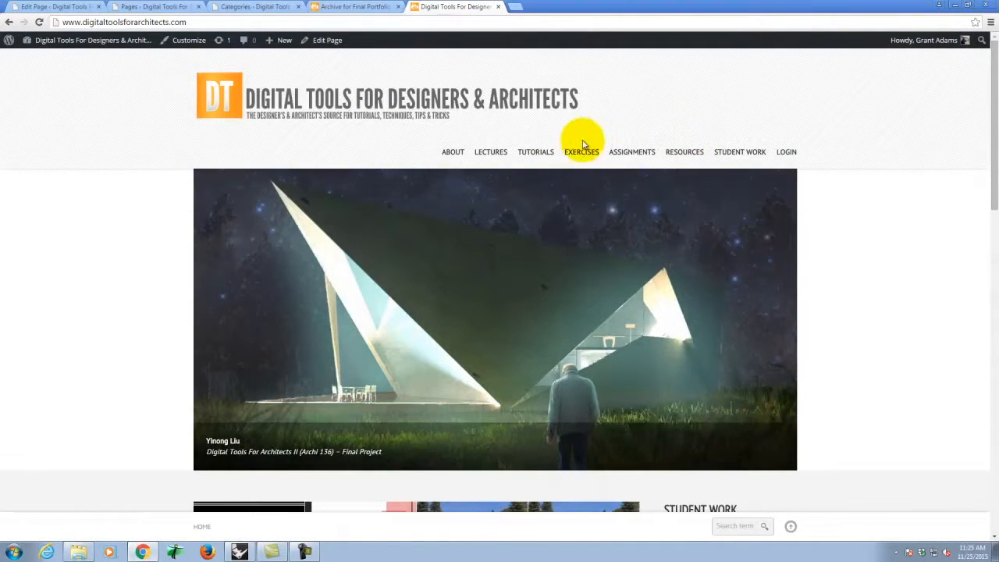
On the Digital Tools for Designers & Architects website, open the tutorial Assembly 10.7 [Plans from Rhino]
mouse_move(528, 153)
mouse_move(562, 383)
scroll(458, 396, down, 1)
scroll(458, 396, down, 1)
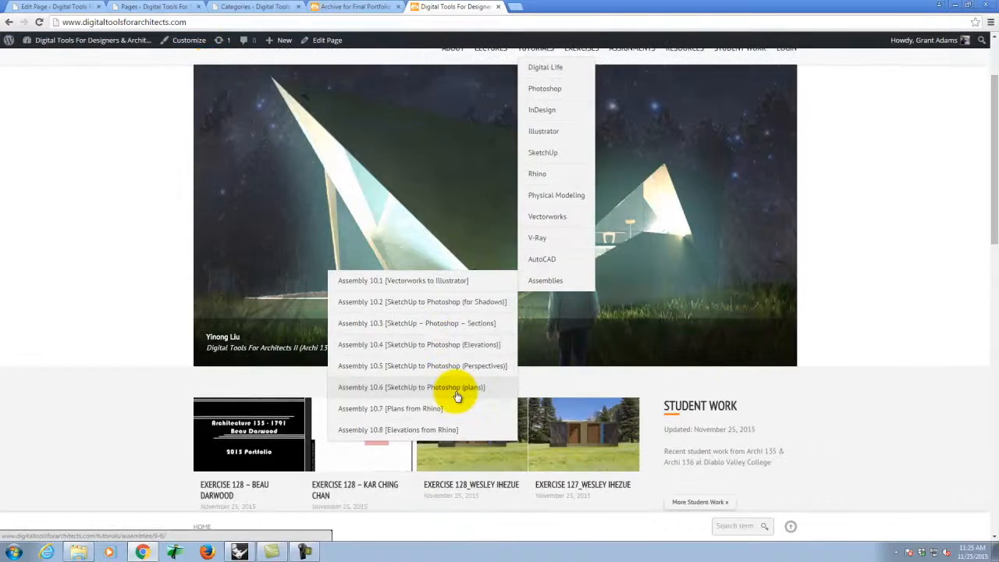
click(395, 410)
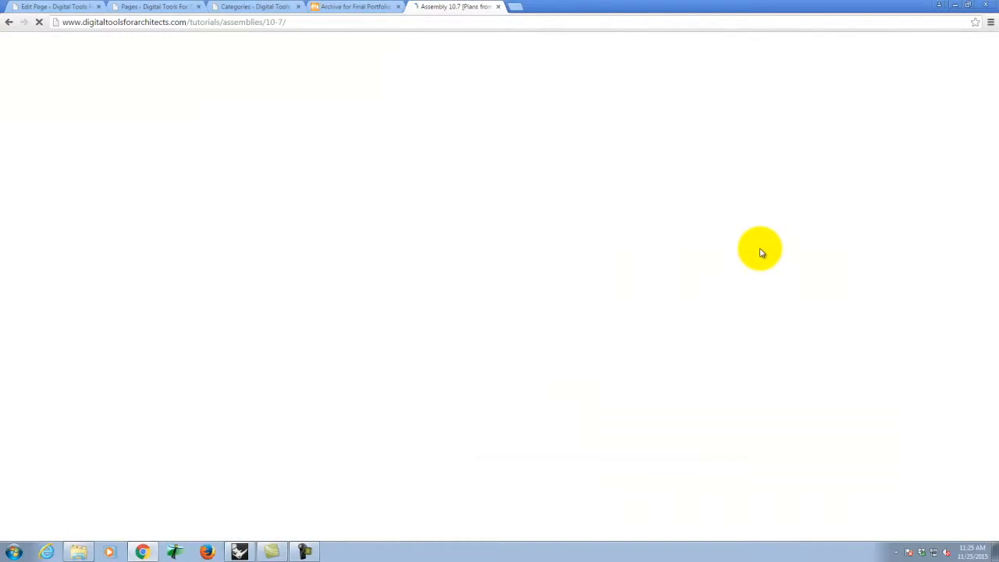
Review the tutorial's instructions for sections, Make2D, AI export and clay rendering, and return to Rhino with the AutoPlay window dismissed
scroll(546, 231, down, 3)
scroll(548, 233, down, 6)
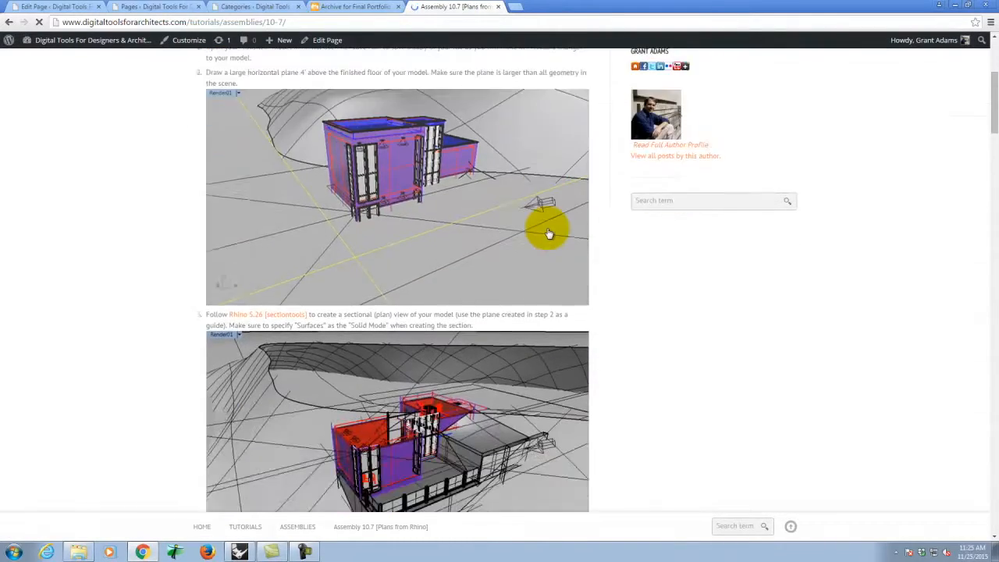
scroll(569, 238, down, 6)
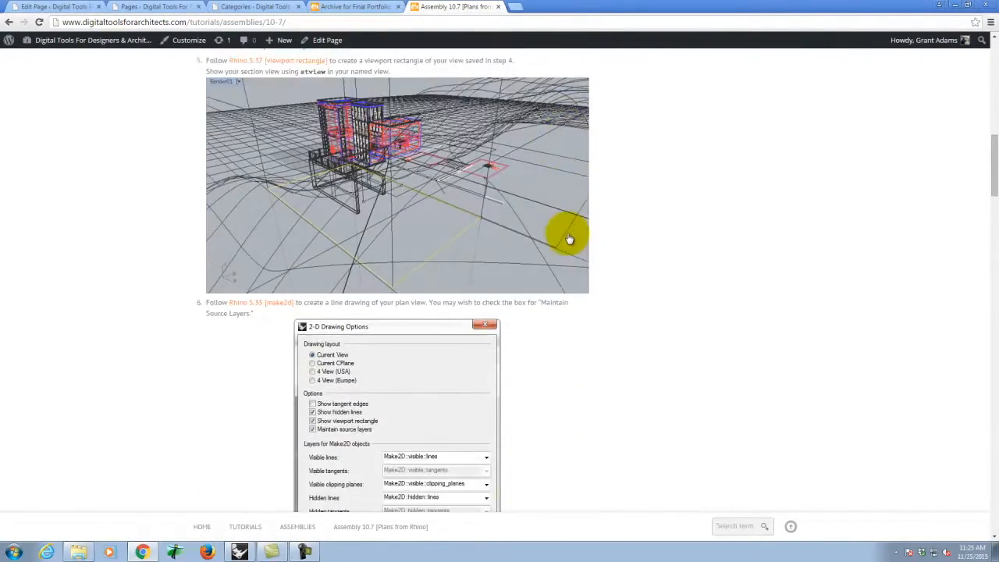
scroll(568, 237, down, 6)
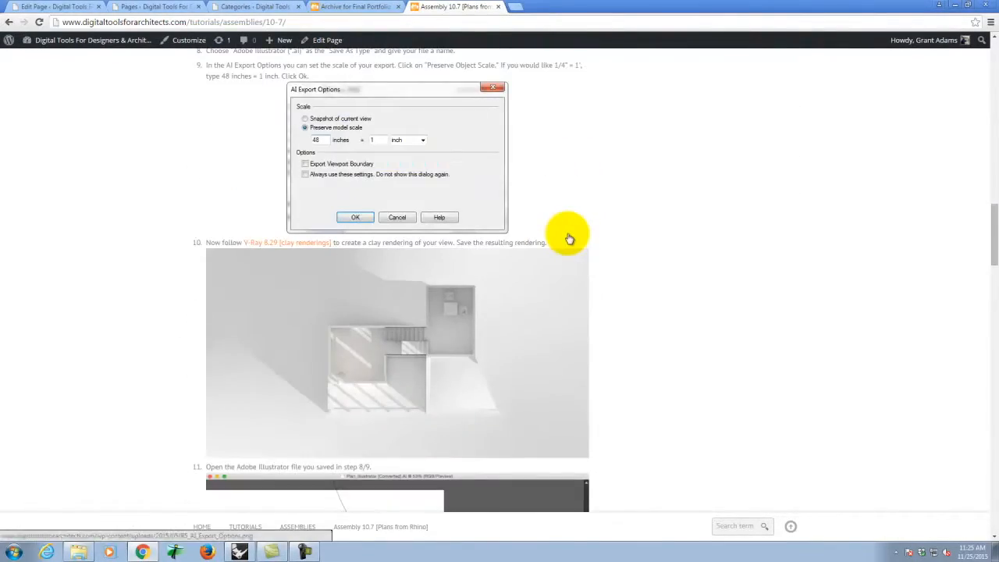
scroll(568, 239, up, 8)
scroll(568, 237, up, 10)
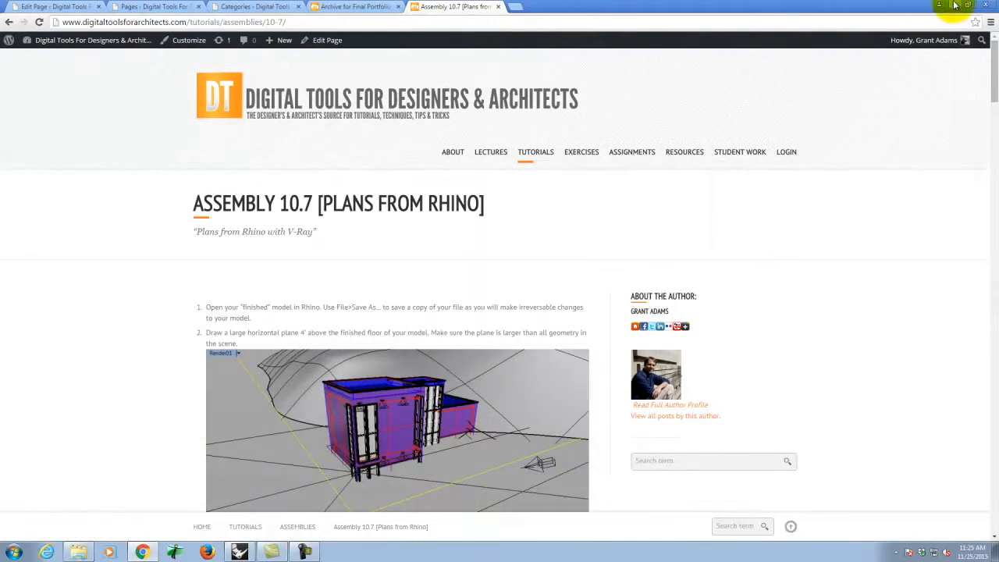
click(954, 5)
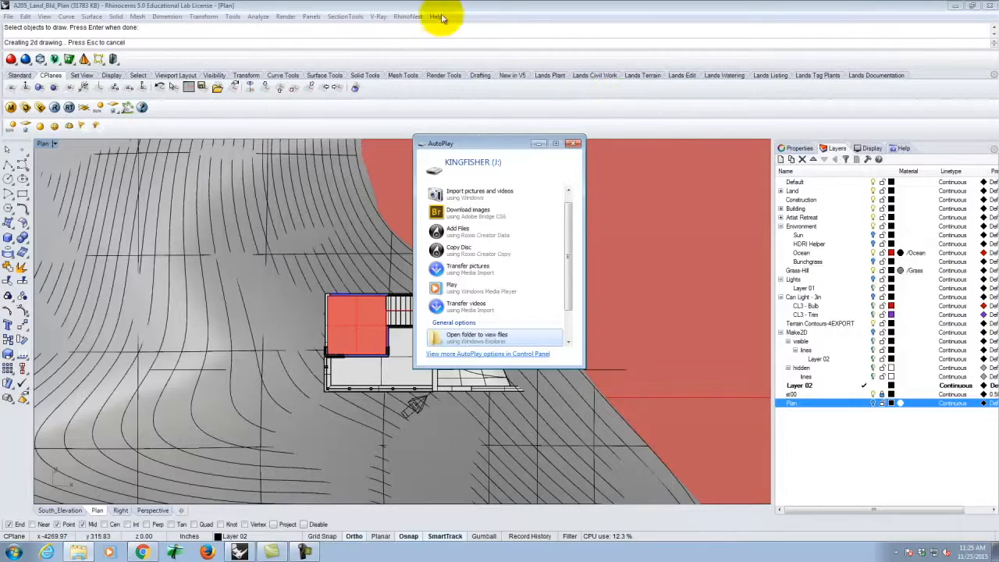
click(573, 142)
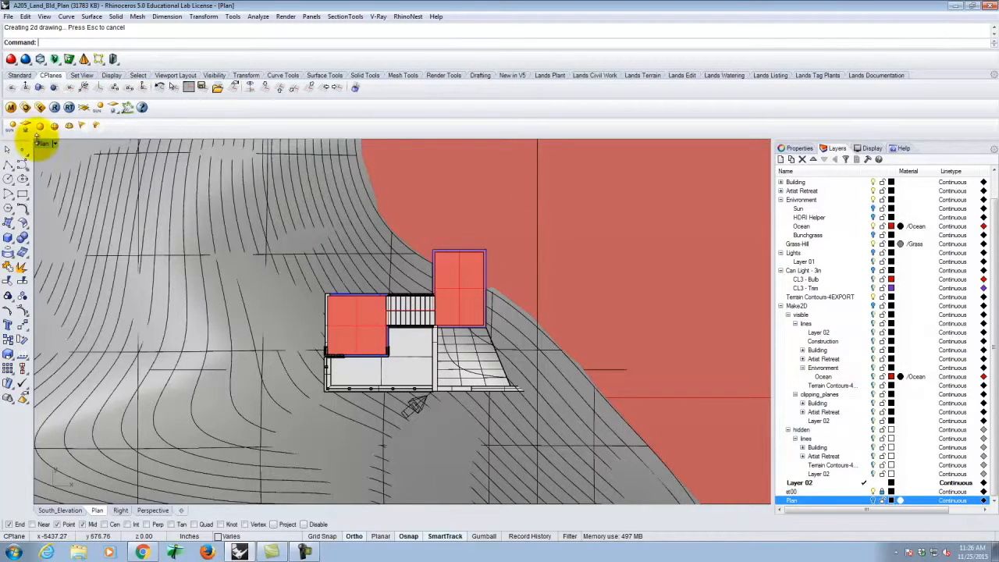
Restore the four-viewport layout and change the South_Elevation viewport to the Top view in Wireframe display
double_click(43, 145)
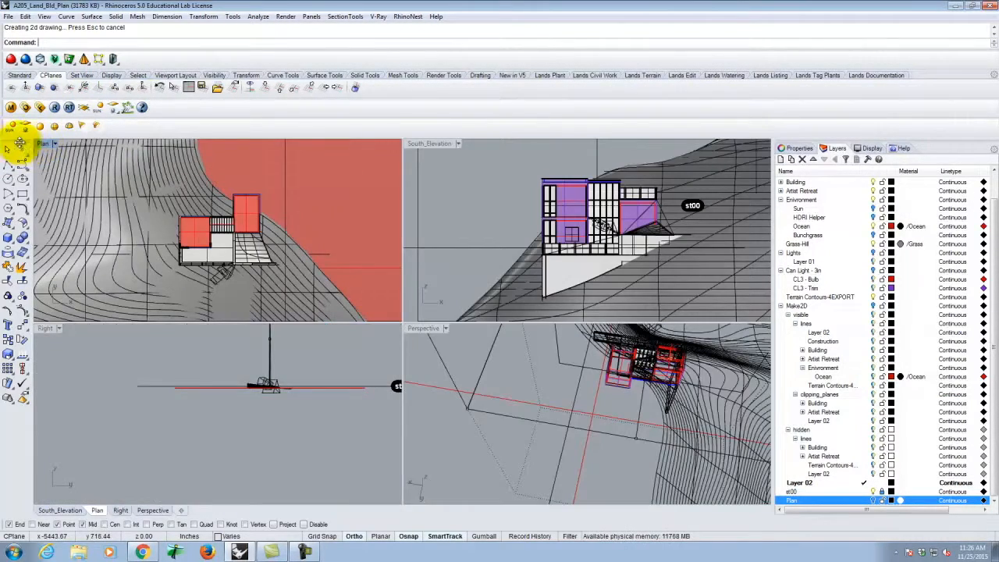
click(458, 144)
mouse_move(435, 320)
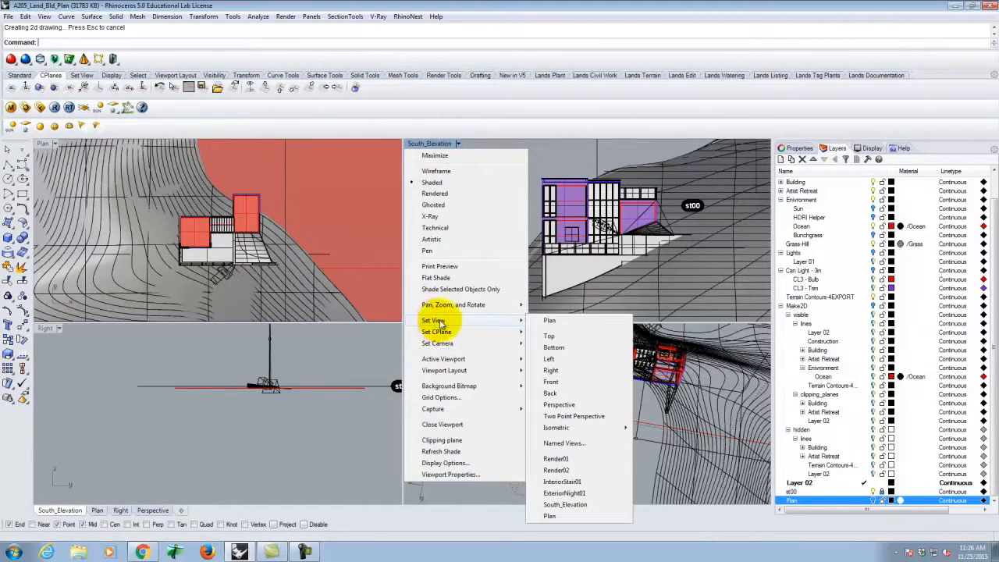
click(576, 337)
scroll(558, 245, down, 8)
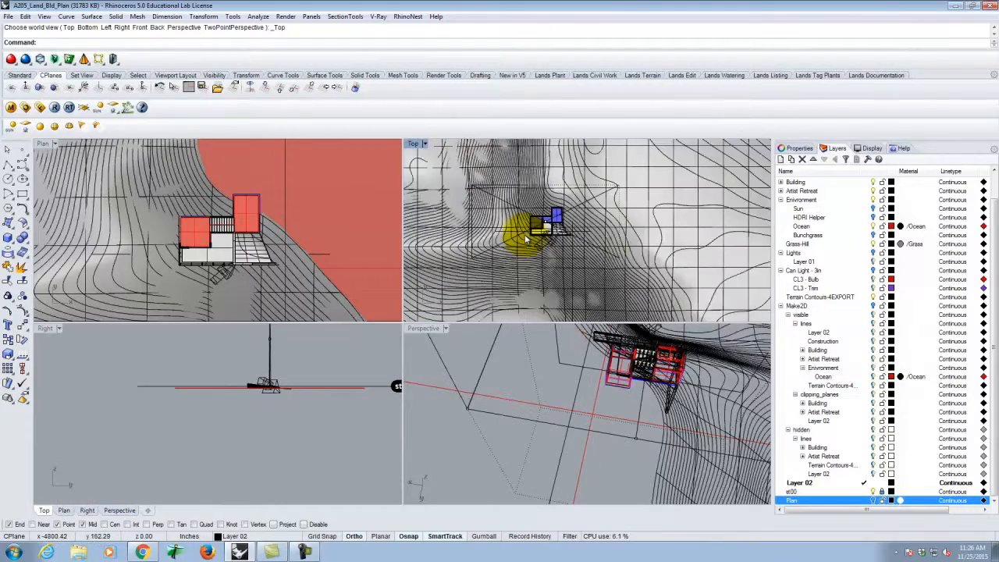
scroll(478, 244, down, 3)
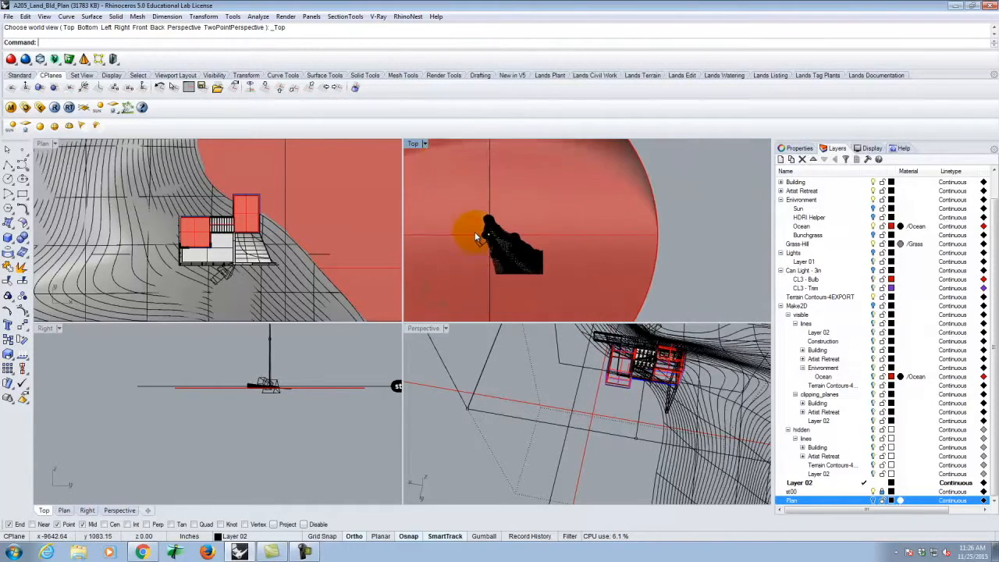
click(425, 143)
click(436, 171)
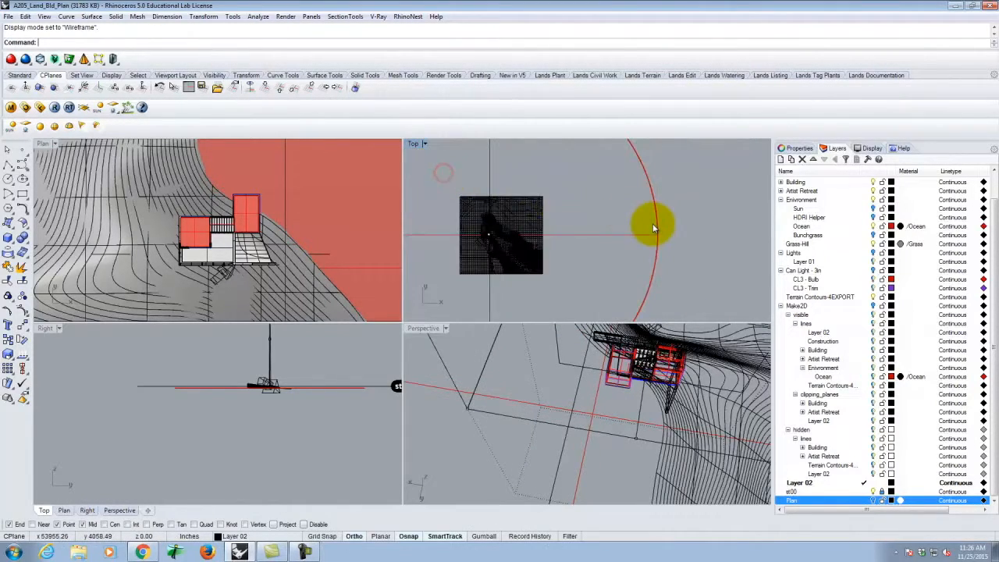
Turn on the Make2D layer so its line drawing shows beside the model in the Top viewport
scroll(656, 224, down, 5)
scroll(561, 241, up, 5)
scroll(580, 224, up, 5)
scroll(601, 216, down, 4)
scroll(512, 214, up, 10)
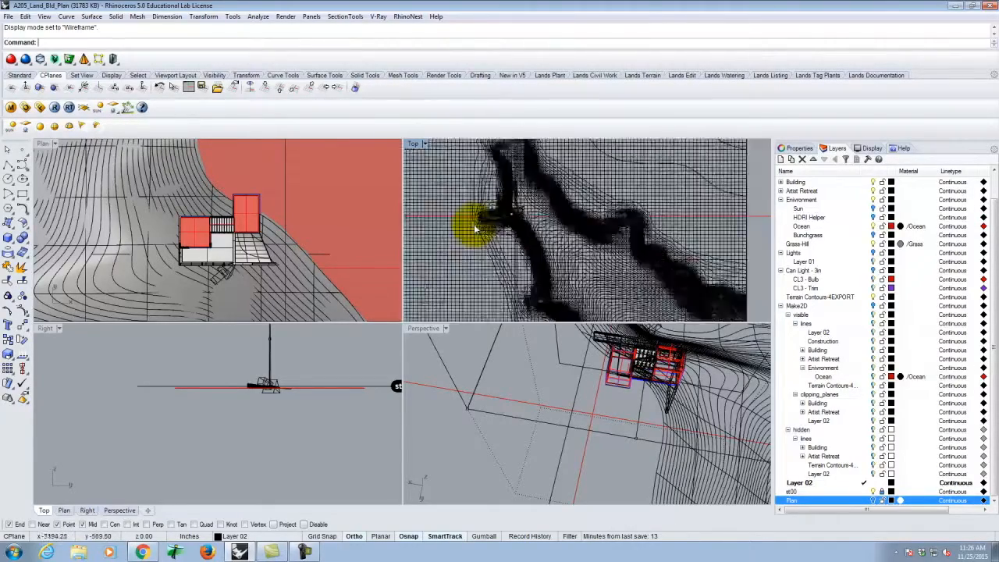
scroll(511, 228, down, 3)
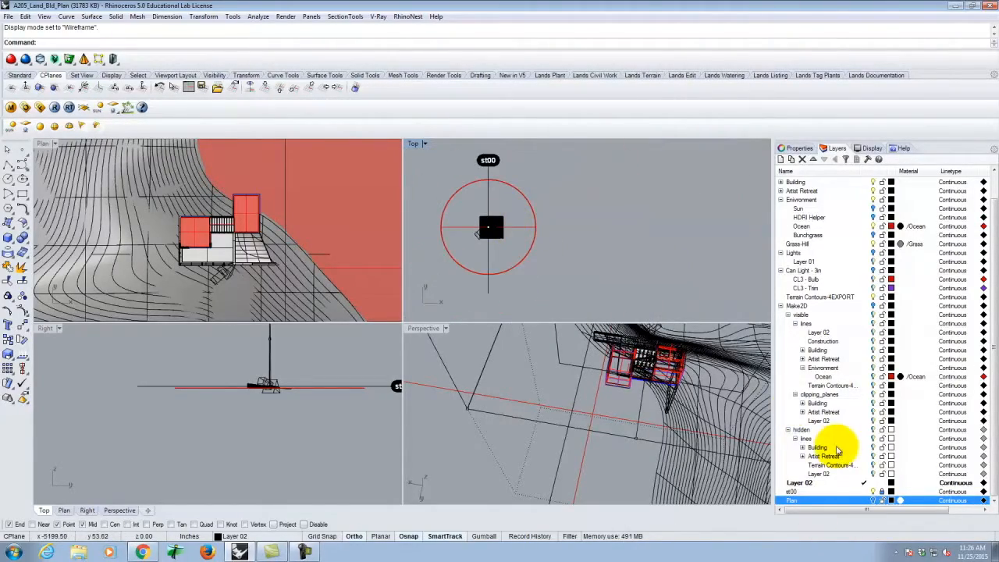
drag(995, 286, 997, 373)
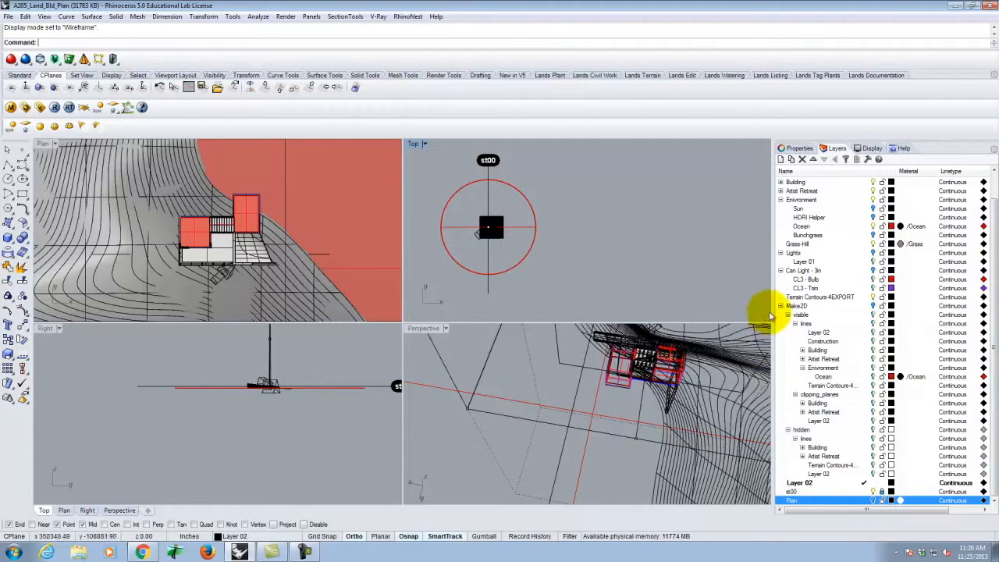
click(795, 305)
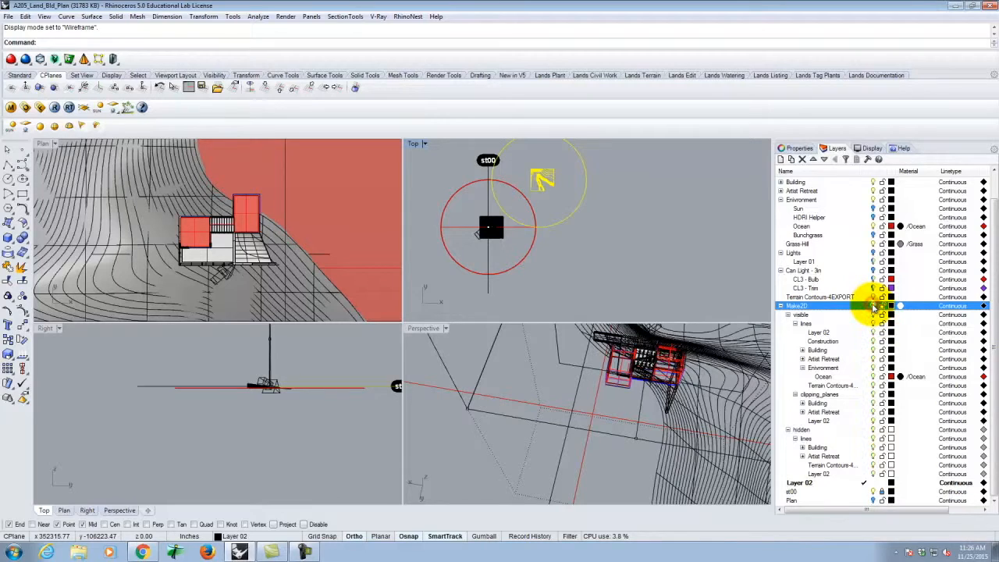
Examine the Make2D line drawing in the Top viewport, comparing its terrain contours, building plan and framing rectangle
scroll(536, 163, up, 5)
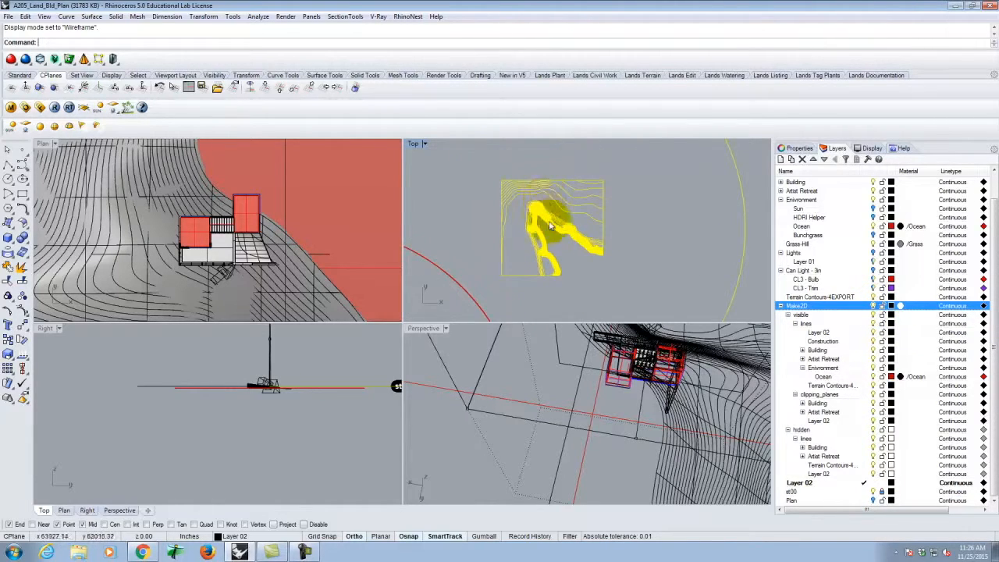
scroll(500, 246, down, 6)
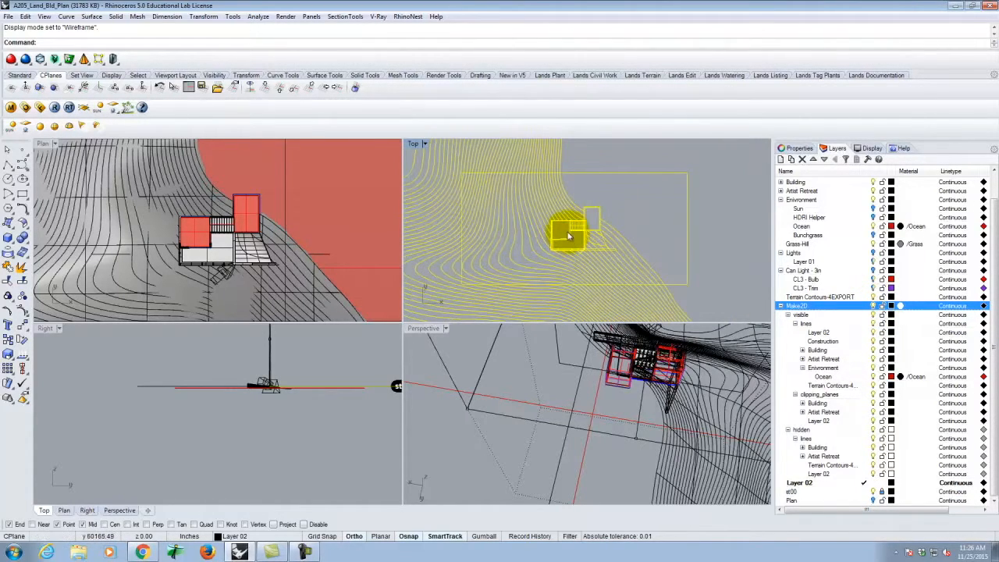
scroll(529, 223, down, 3)
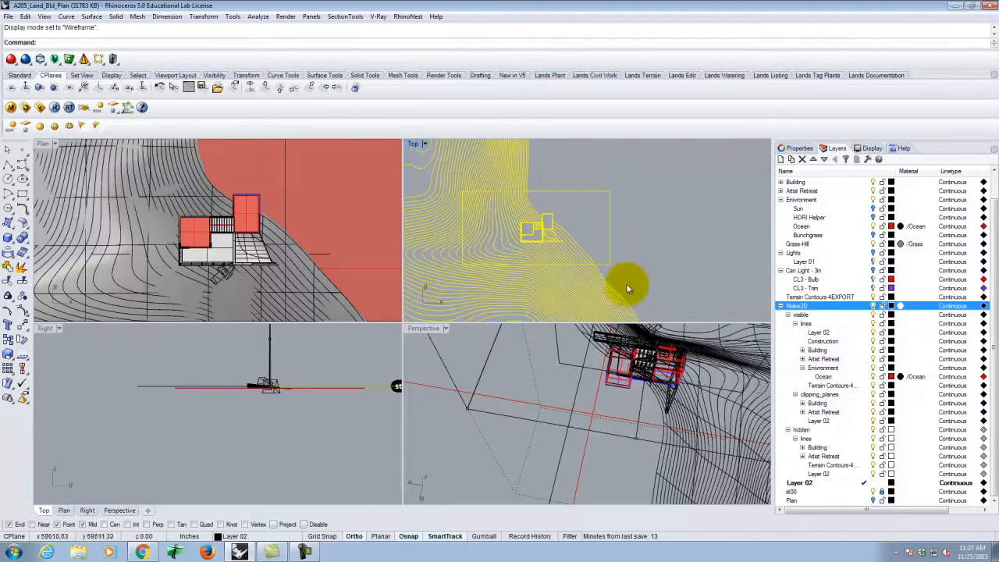
scroll(546, 222, up, 2)
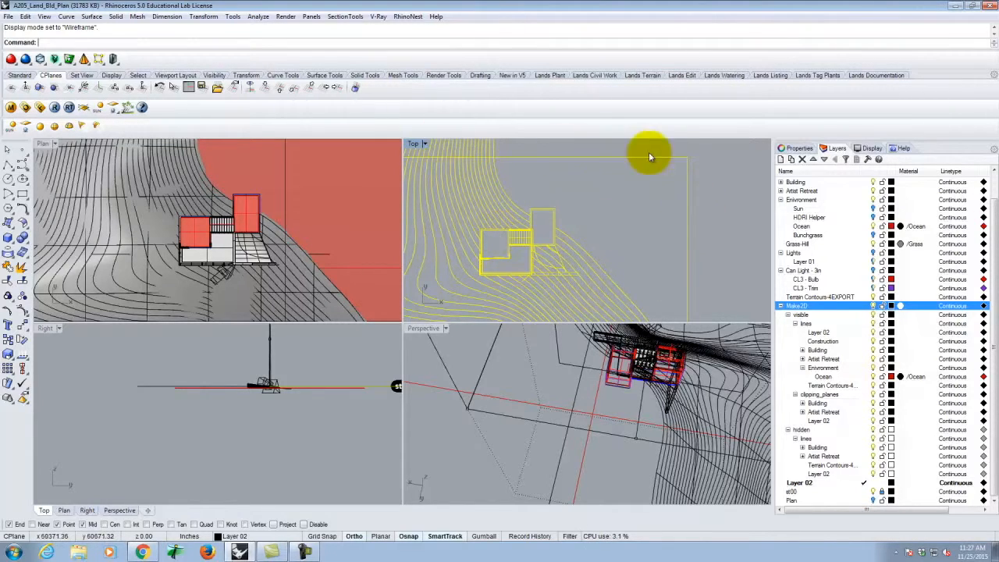
scroll(666, 184, down, 2)
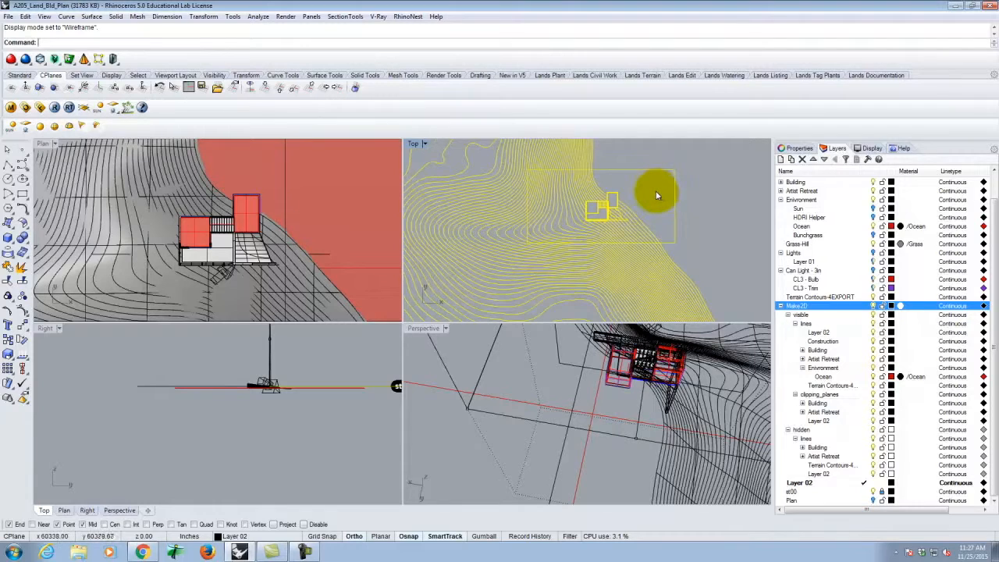
scroll(655, 195, up, 6)
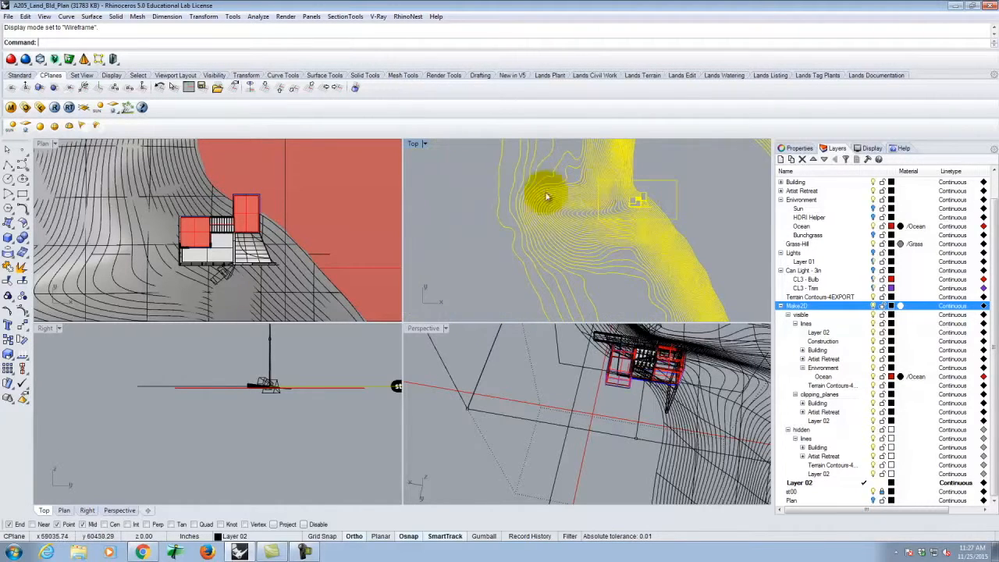
scroll(539, 246, down, 3)
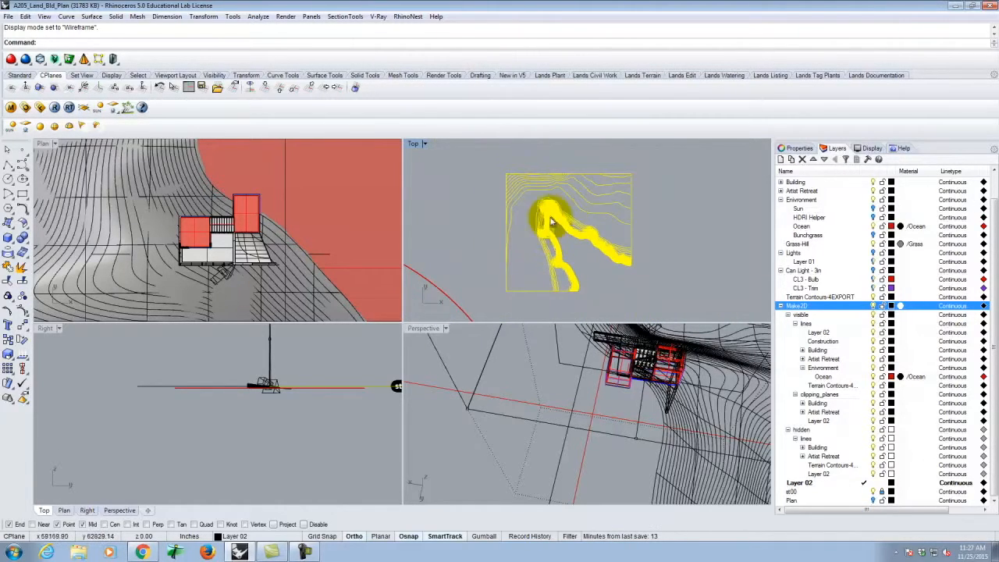
scroll(551, 238, up, 5)
scroll(550, 236, down, 3)
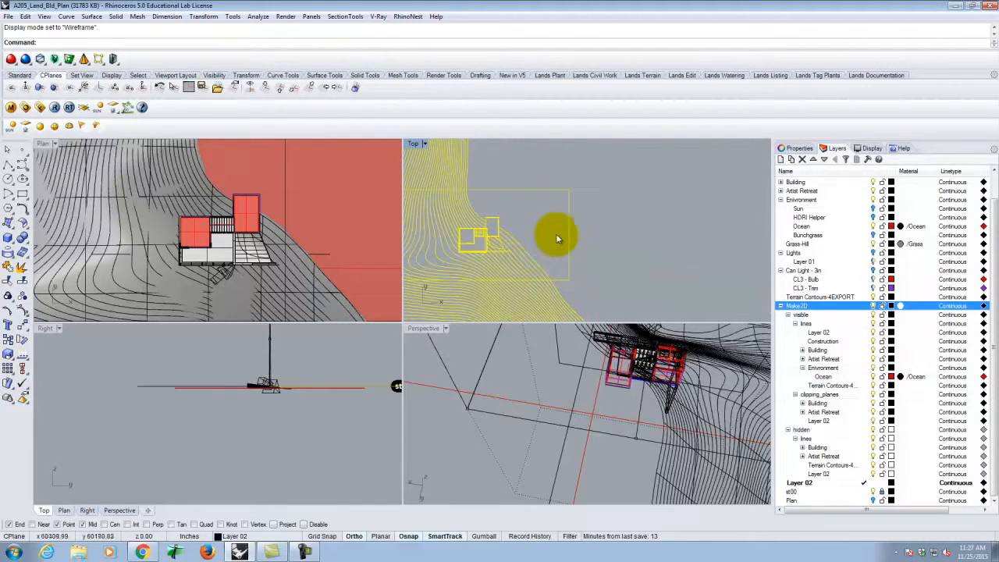
scroll(555, 233, up, 3)
scroll(596, 243, up, 3)
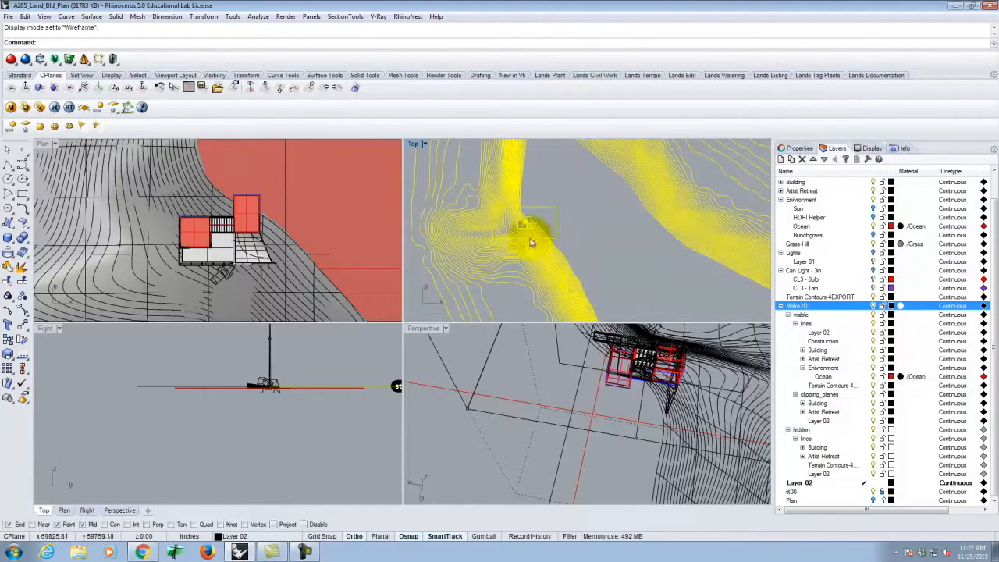
In the maximized Top viewport, trim the Make2D terrain contours outside the framing rectangle, using that rectangle as the cutting object
click(579, 230)
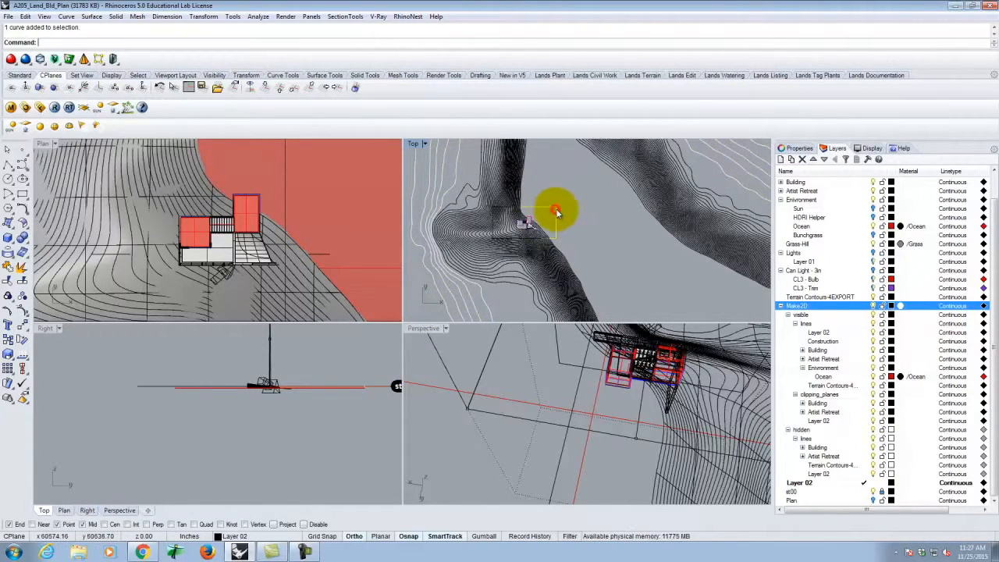
scroll(553, 206, up, 3)
scroll(629, 209, up, 3)
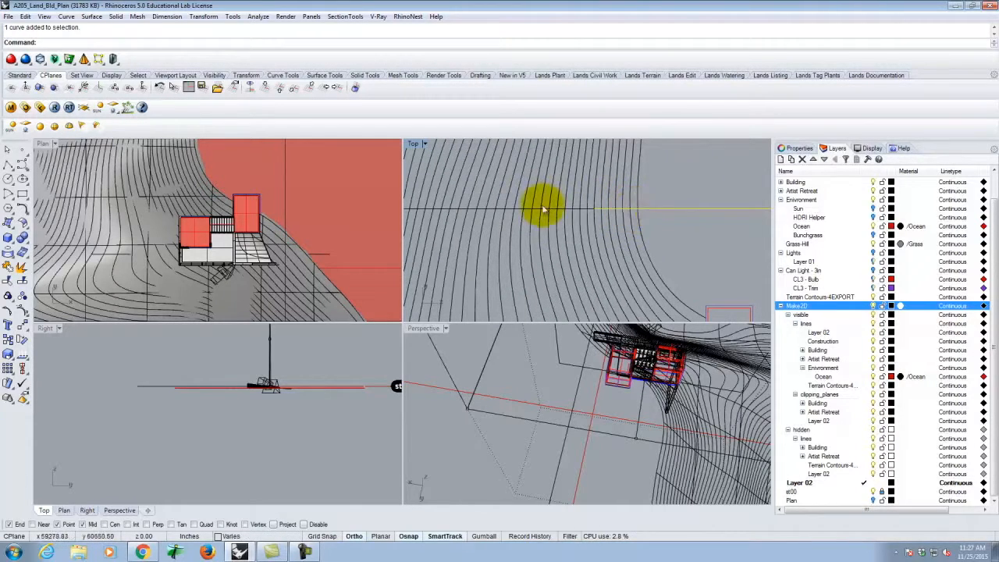
scroll(555, 211, down, 3)
scroll(554, 242, up, 3)
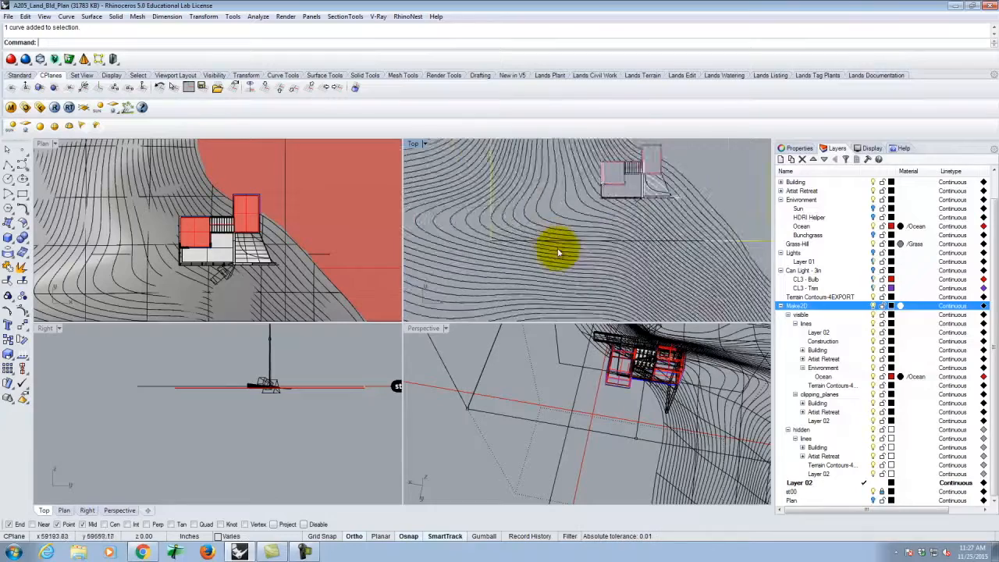
scroll(368, 234, down, 3)
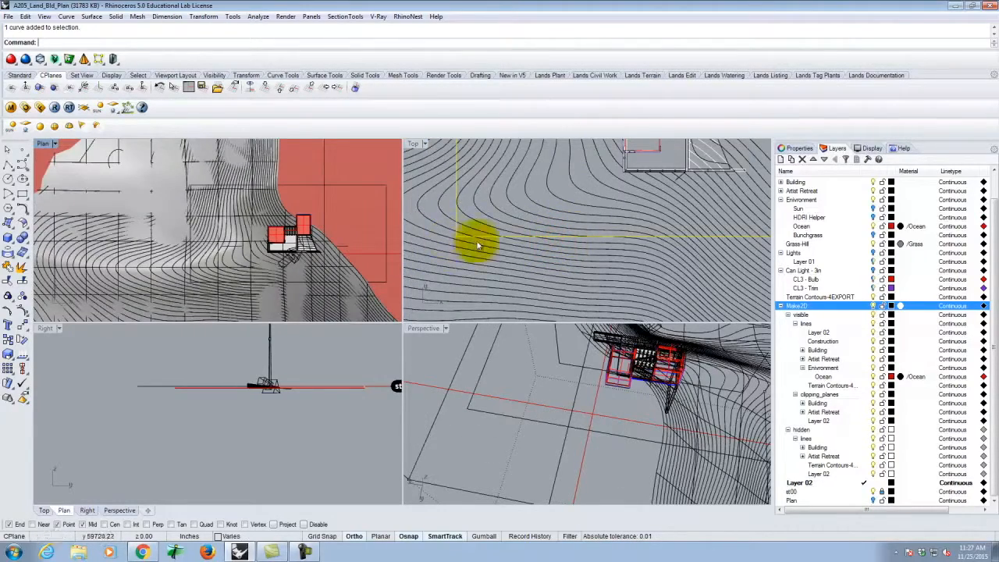
scroll(473, 243, down, 3)
scroll(601, 247, up, 4)
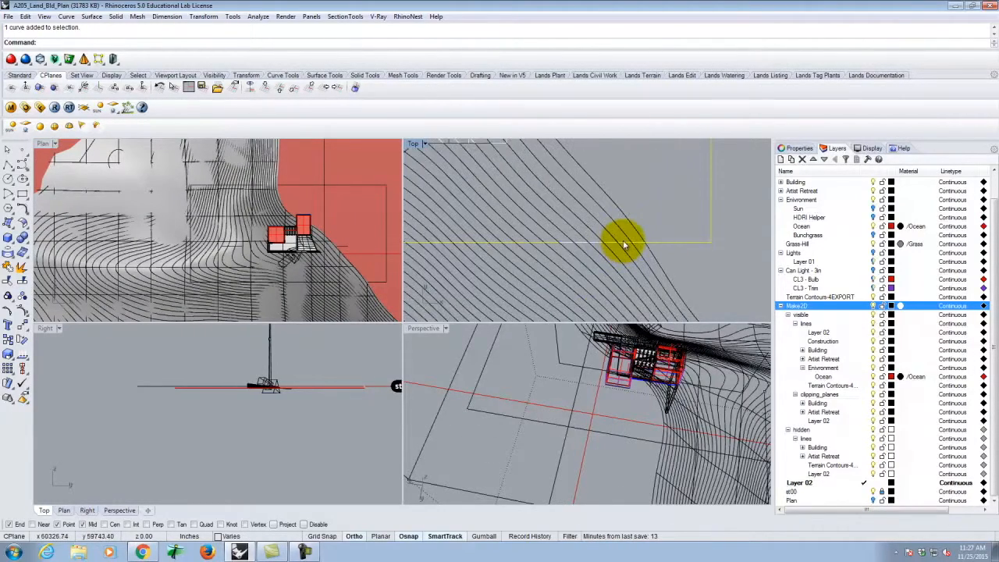
scroll(623, 245, down, 4)
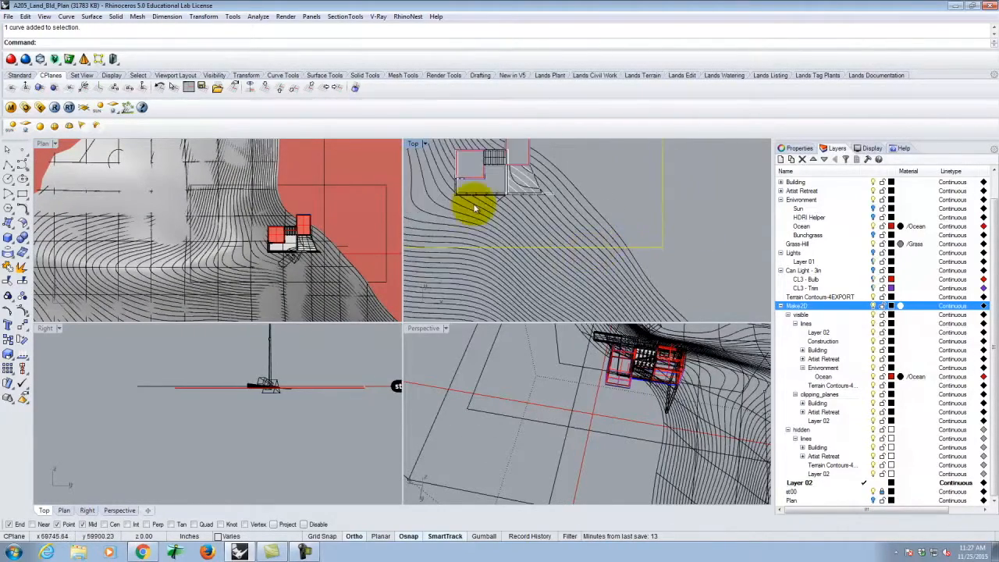
double_click(412, 145)
scroll(533, 335, down, 6)
key(Return)
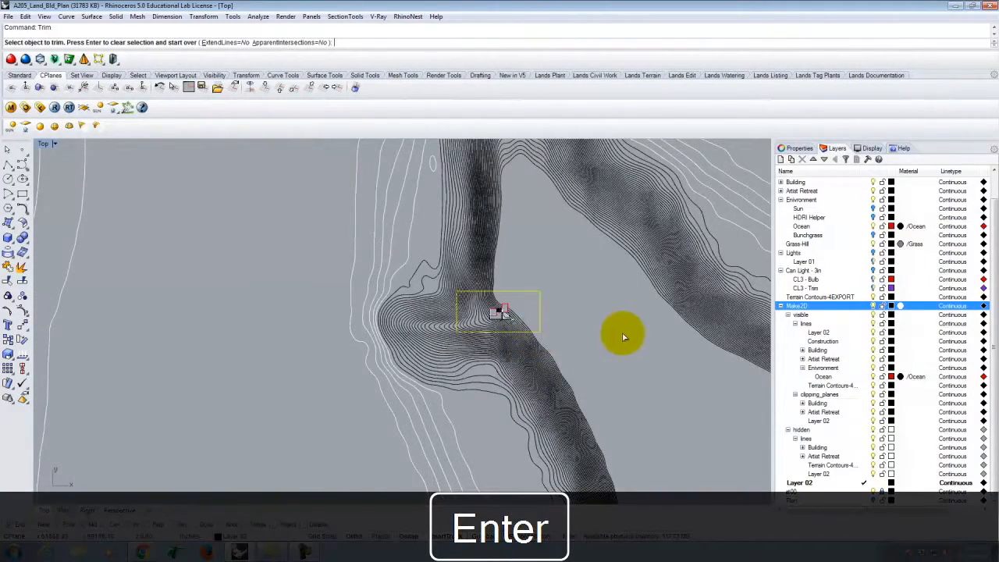
scroll(623, 339, down, 4)
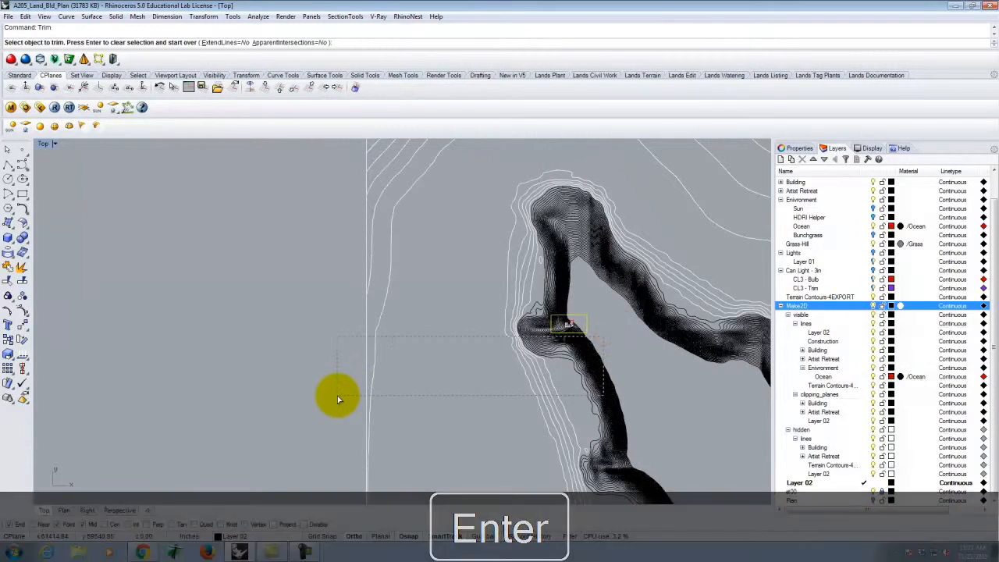
click(338, 396)
scroll(607, 320, up, 2)
scroll(561, 326, up, 4)
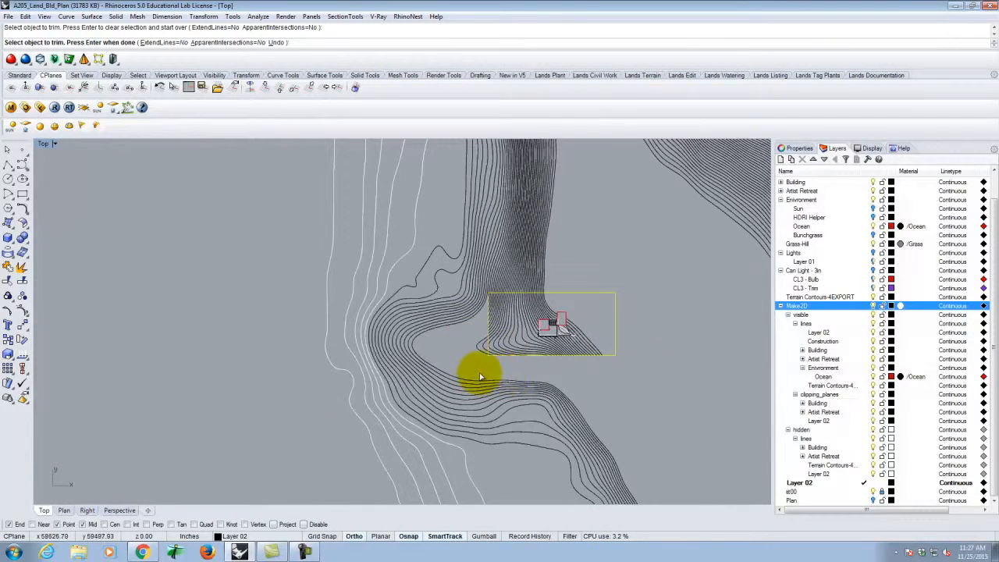
click(585, 276)
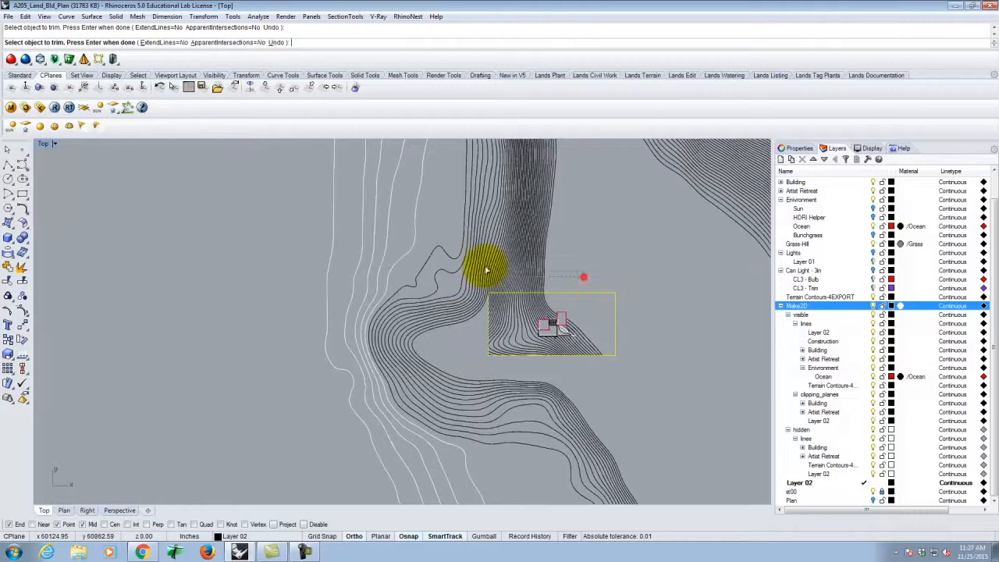
scroll(455, 347, down, 5)
key(Return)
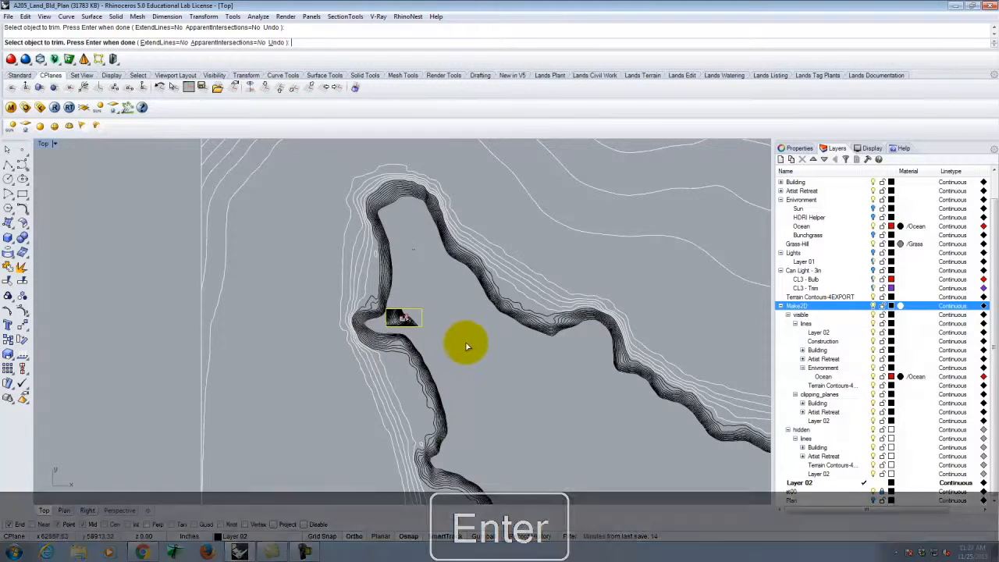
Select the cut-off terrain contours surrounding the framed plan drawing and delete them
drag(507, 407, 129, 347)
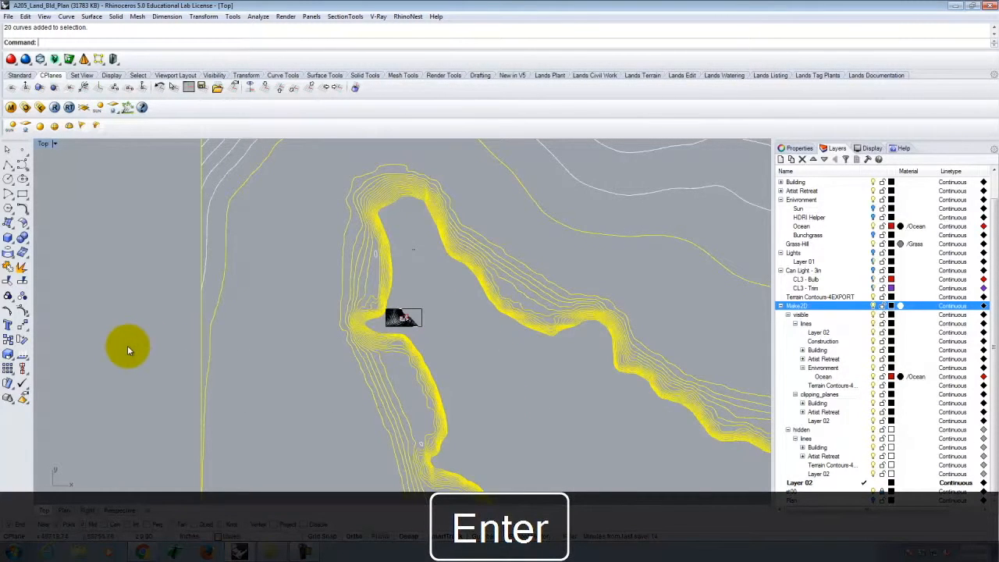
key(Delete)
scroll(384, 366, down, 5)
drag(493, 461, 493, 459)
scroll(434, 285, down, 3)
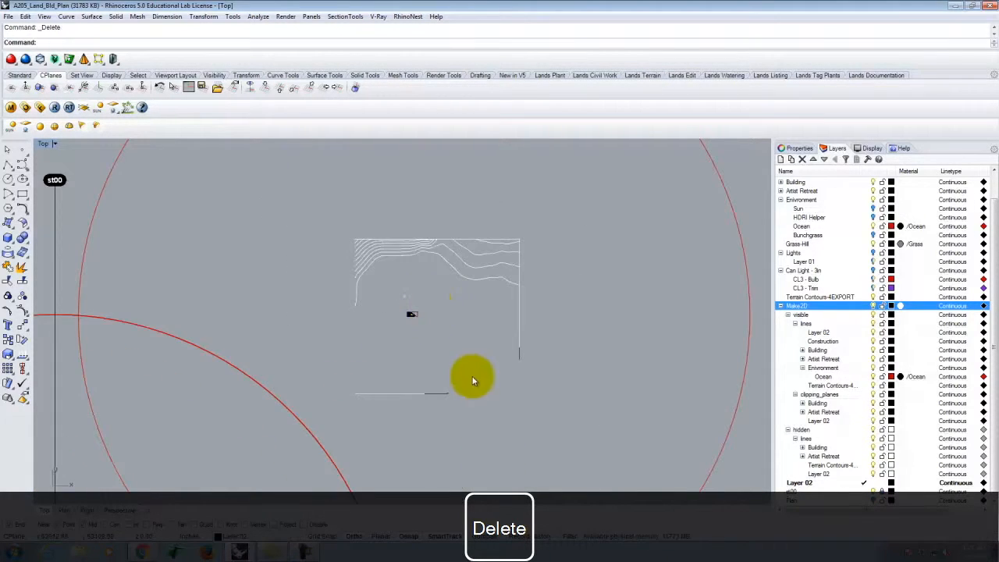
Delete the remaining outlying contour fragments and terrain border lines so only the framed plan drawing is left
drag(505, 413, 317, 353)
click(582, 424)
drag(565, 423, 481, 403)
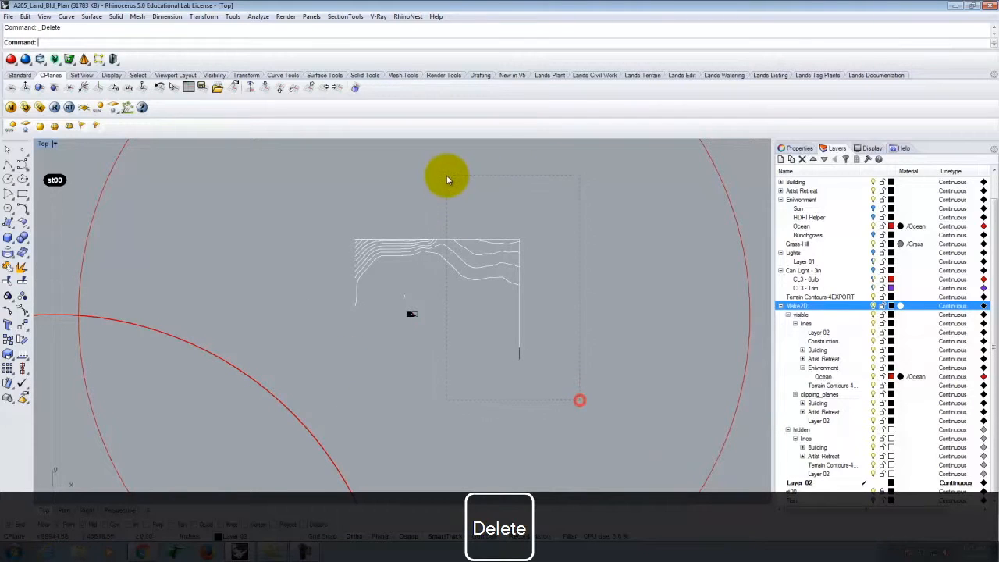
key(Delete)
scroll(416, 295, up, 3)
drag(511, 314, 151, 157)
key(Delete)
scroll(300, 289, down, 5)
click(493, 294)
key(Delete)
scroll(298, 293, up, 2)
scroll(299, 290, up, 12)
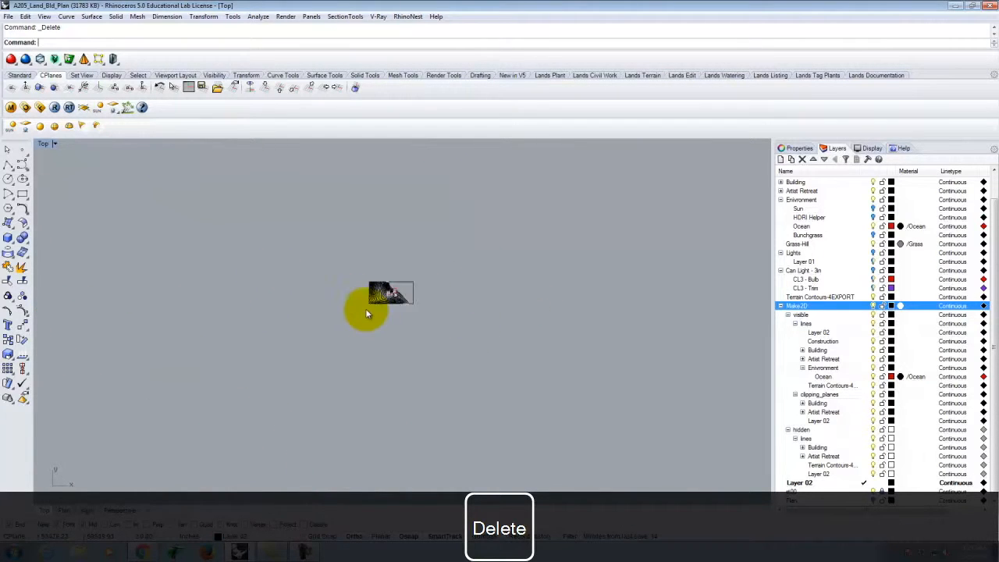
scroll(411, 273, down, 3)
scroll(381, 292, up, 3)
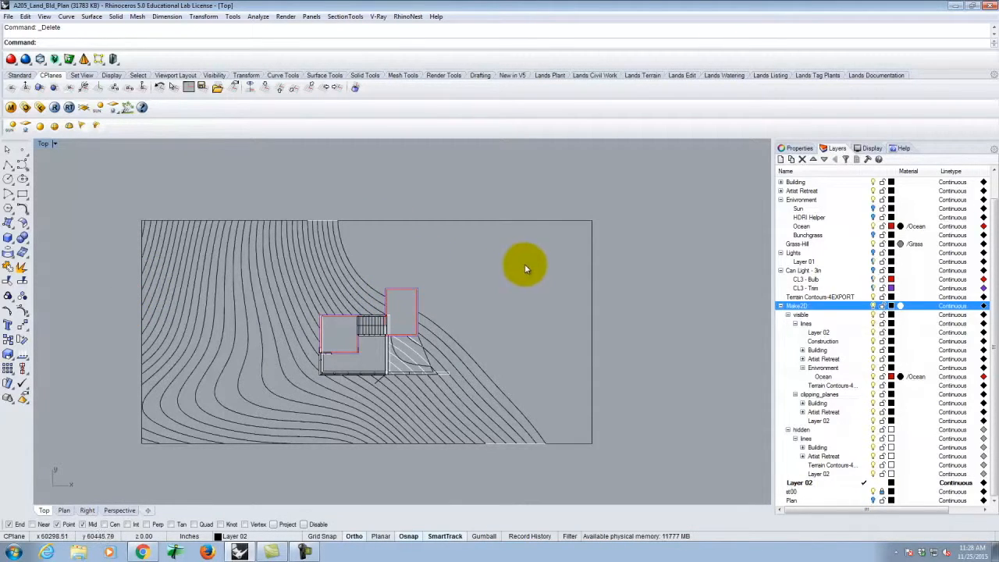
Return to the four-viewport layout, maximize the Plan viewport and restore the saved Plan named view
scroll(538, 242, down, 8)
scroll(537, 245, down, 15)
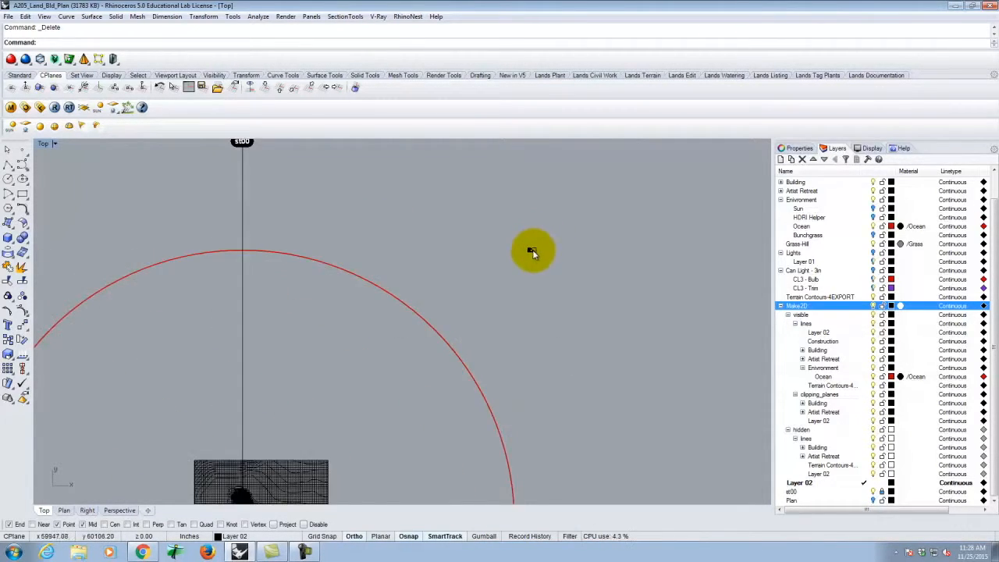
scroll(336, 431, up, 5)
scroll(336, 431, up, 6)
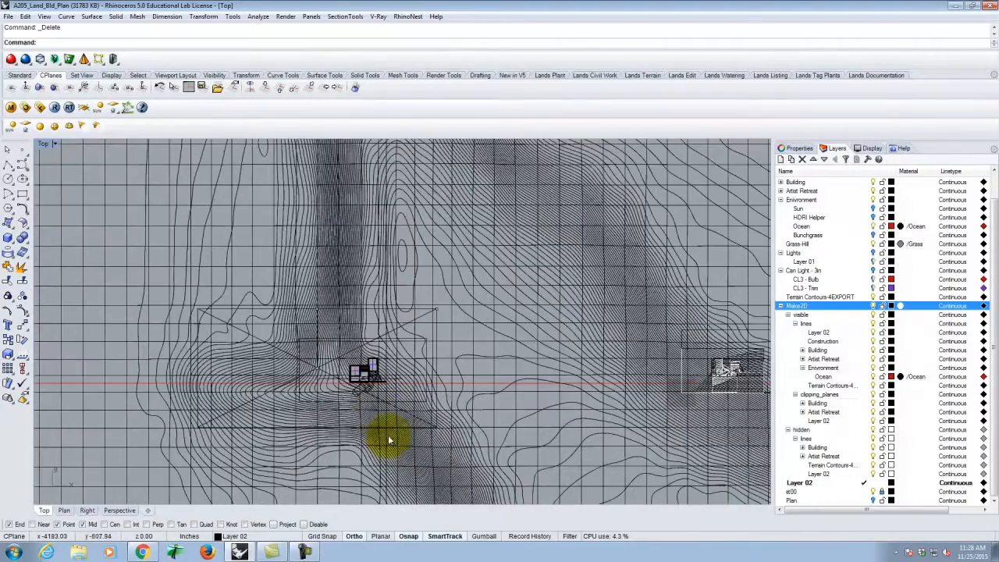
double_click(44, 145)
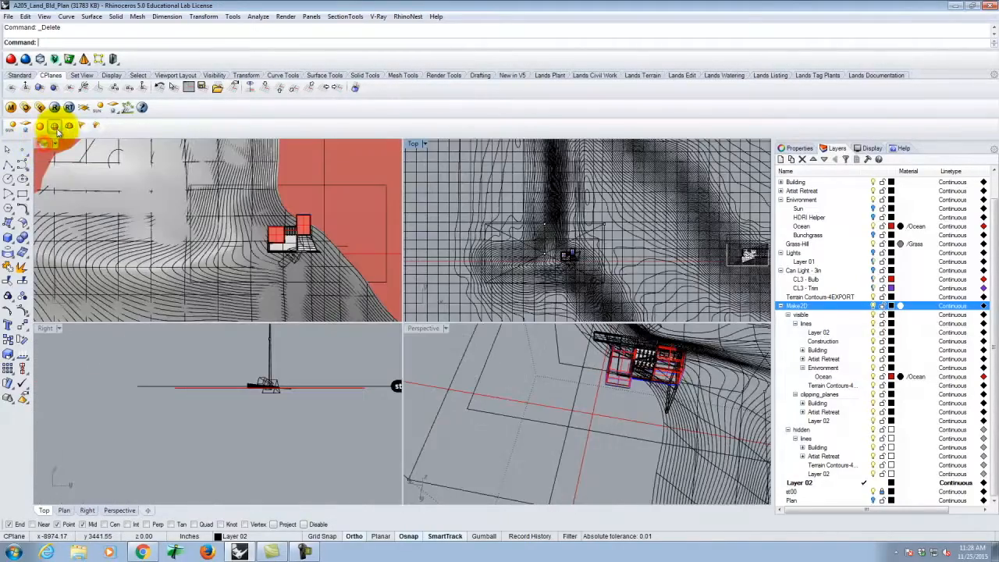
double_click(47, 144)
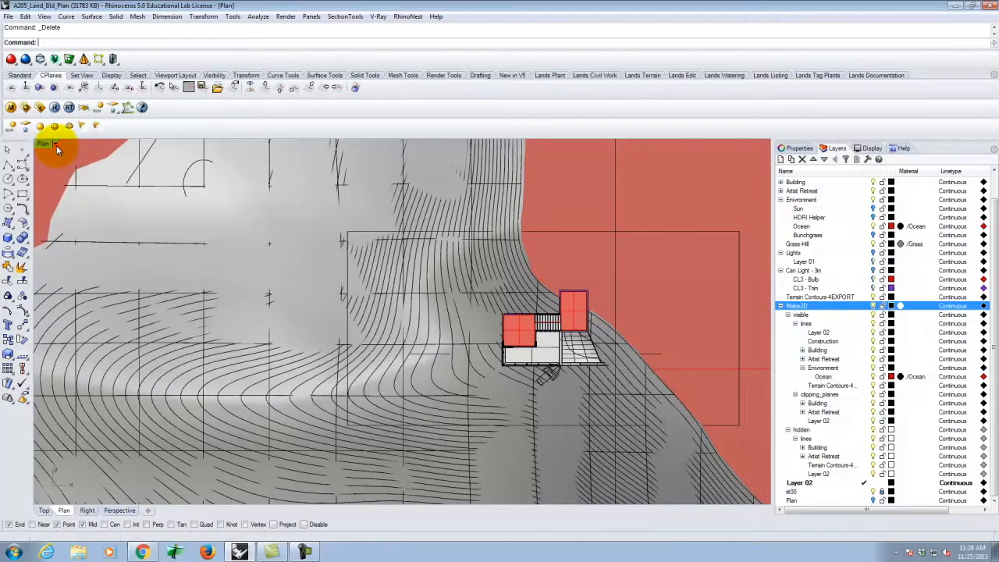
click(56, 144)
mouse_move(75, 323)
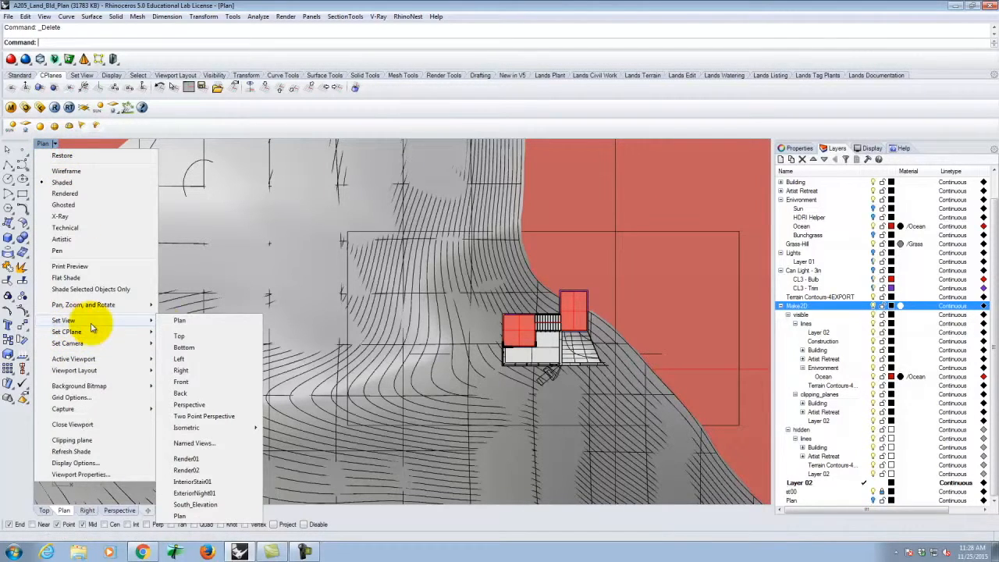
click(180, 516)
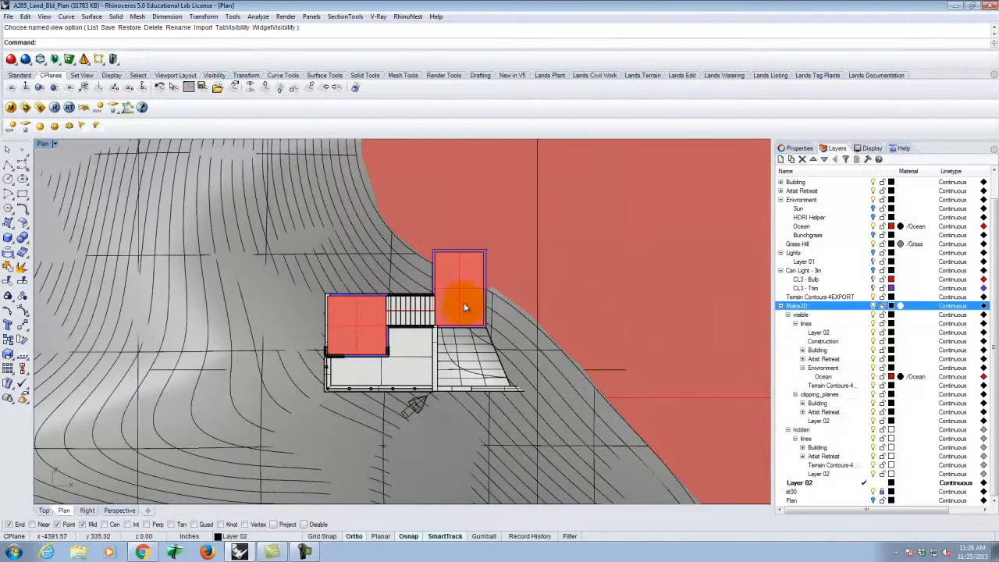
Clear all section clipping from all views so the Plan view shows the unclipped model
click(345, 17)
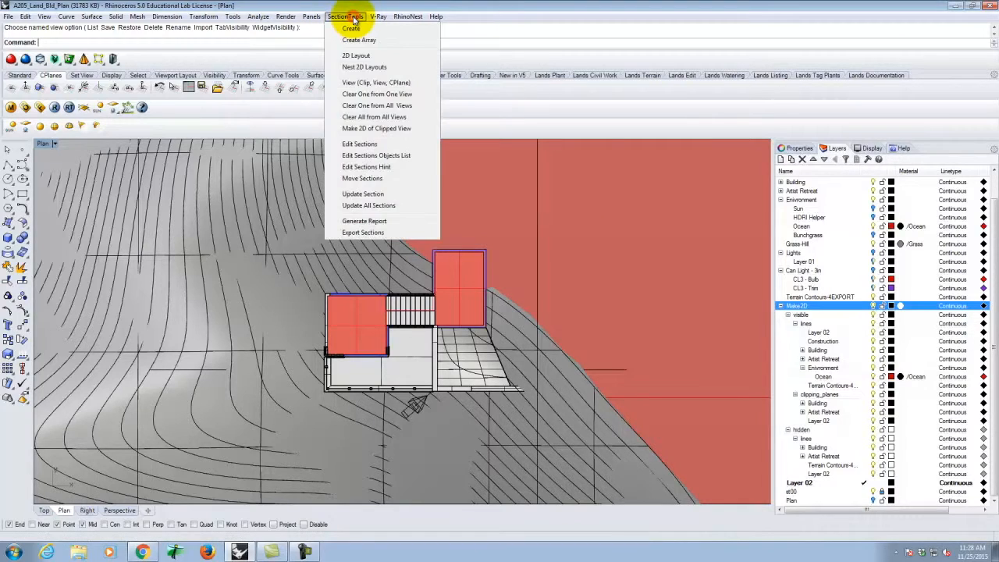
click(360, 118)
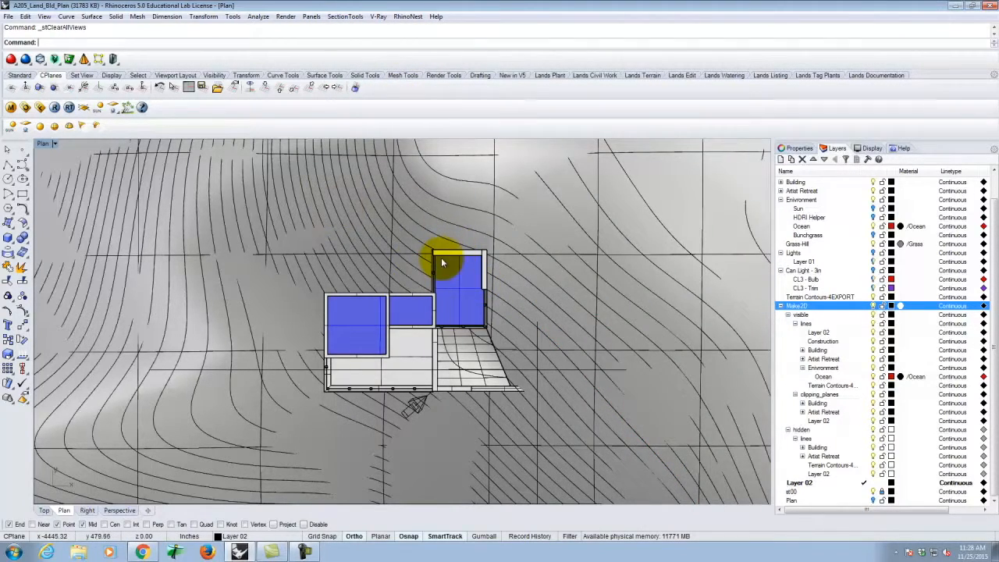
key(Return)
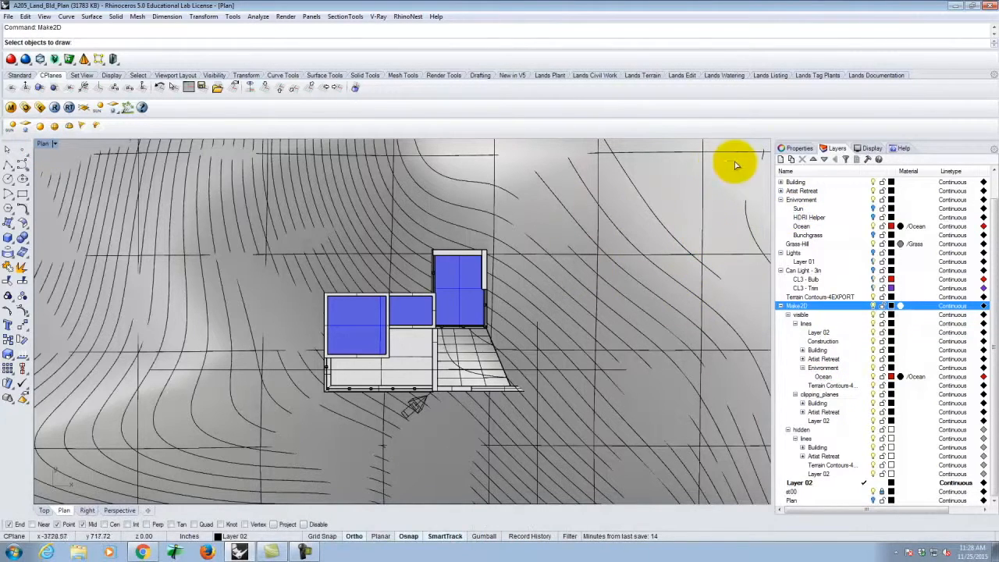
click(35, 168)
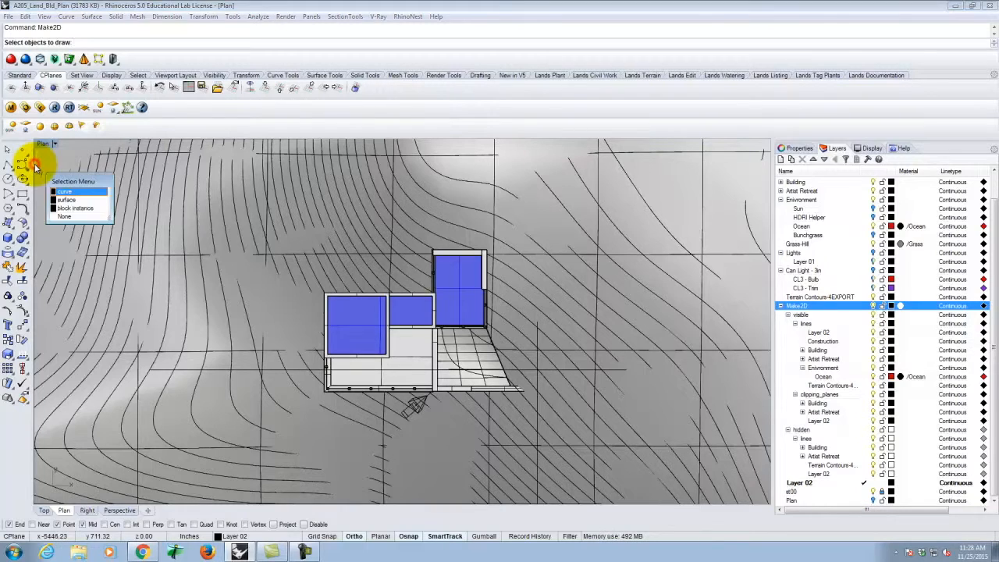
click(71, 218)
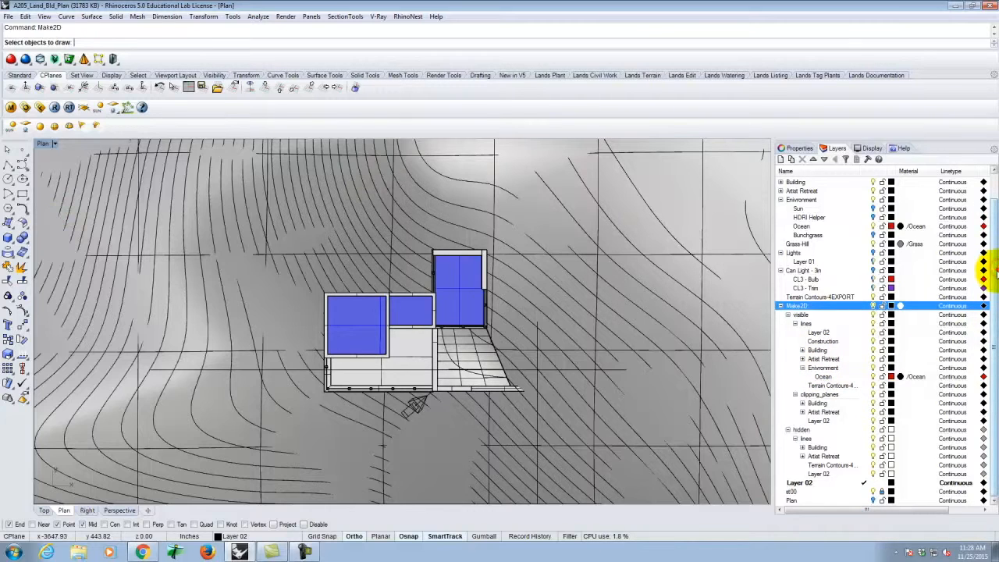
right_click(799, 484)
click(847, 415)
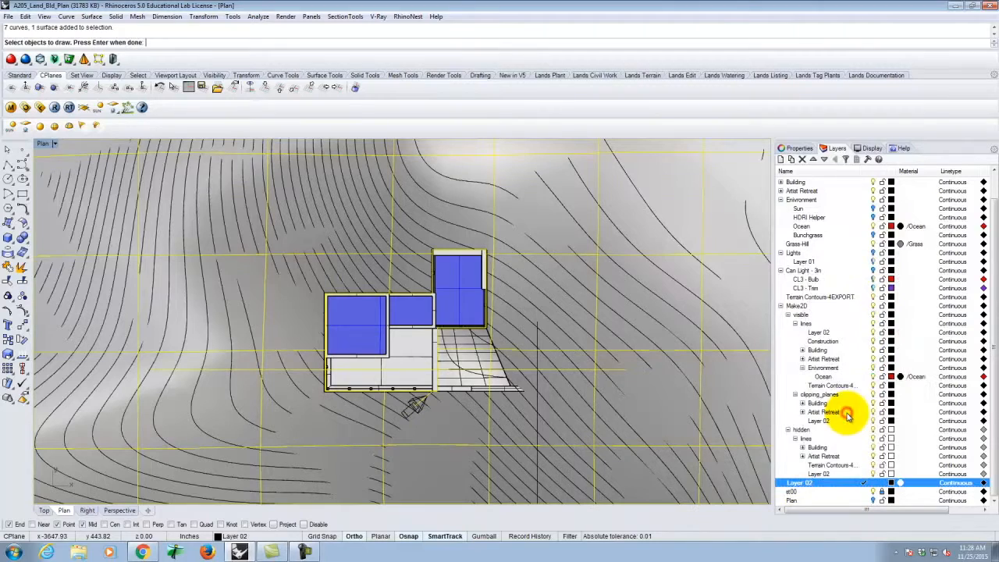
key(Escape)
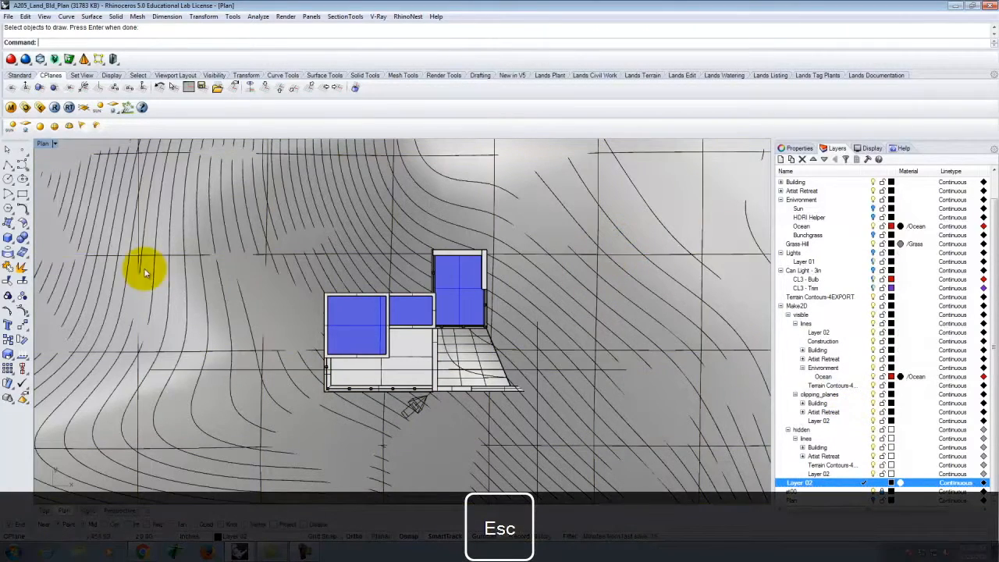
Return to the four-viewport layout, select the plan's framing rectangle in the Perspective viewport, and maximize the Plan viewport again
double_click(43, 144)
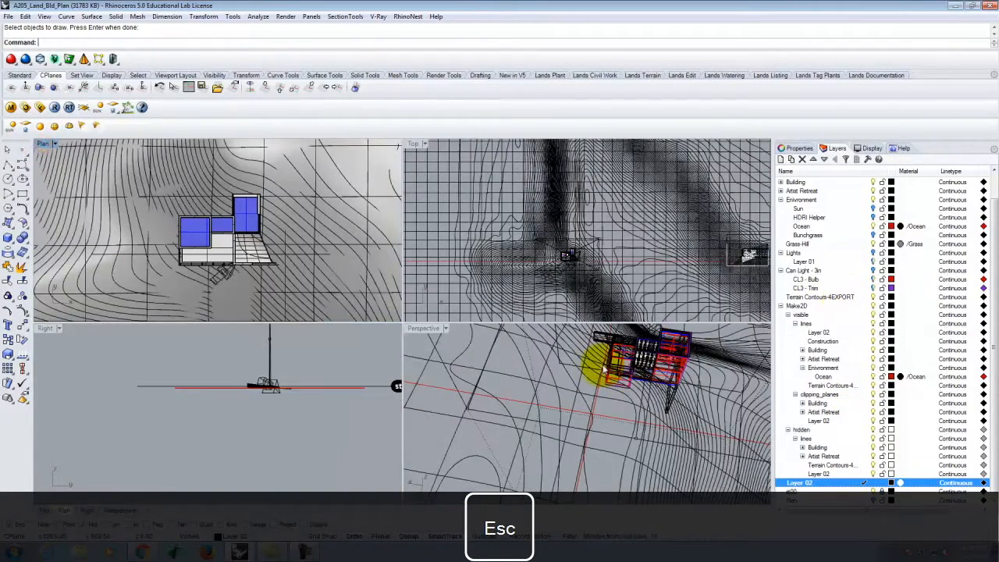
scroll(584, 386, up, 2)
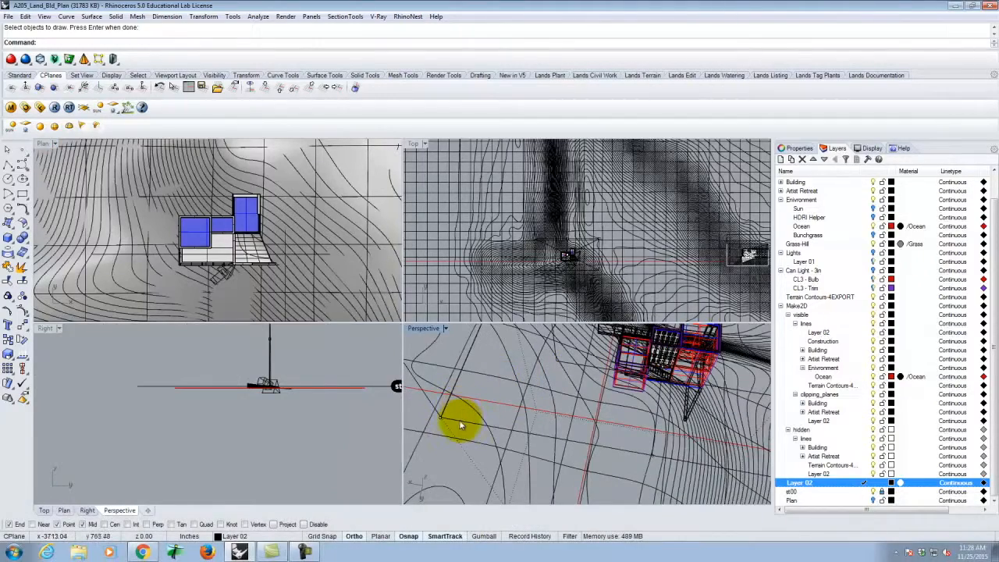
scroll(462, 426, down, 2)
click(461, 422)
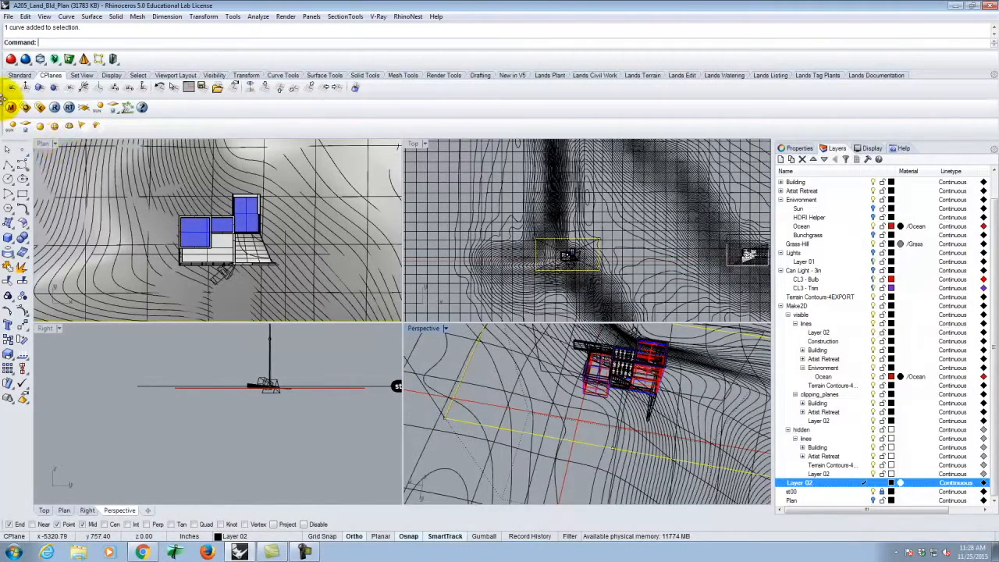
double_click(43, 143)
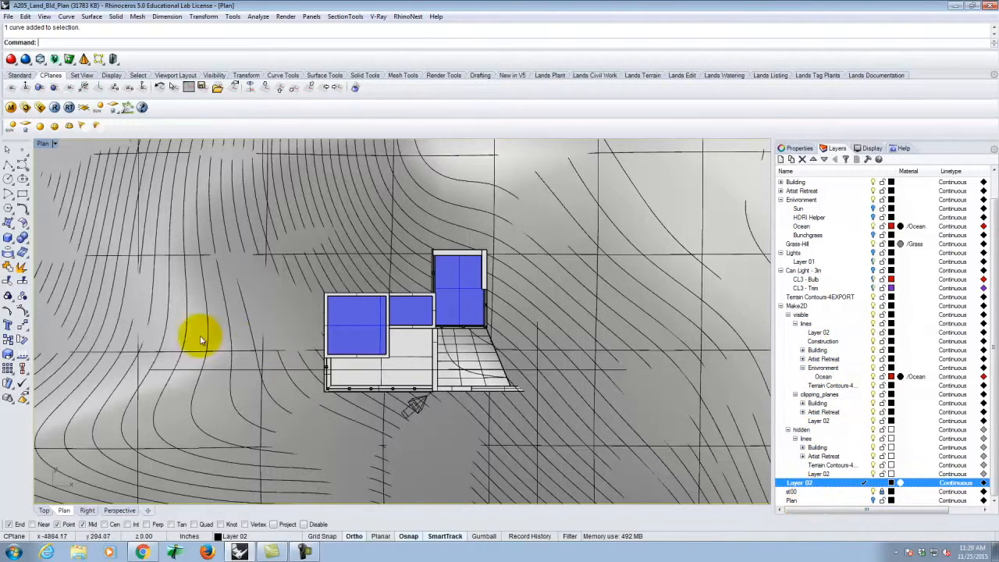
Add the terrain contour curves above and to the right of the building to the selection, choosing the curve wherever objects overlap
click(421, 260)
click(424, 241)
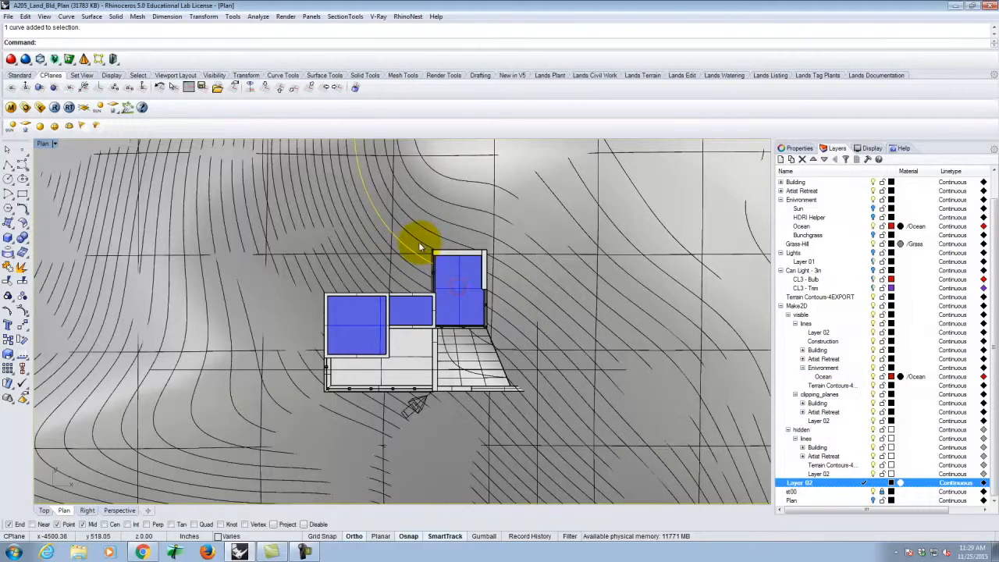
click(419, 243)
click(454, 271)
click(451, 232)
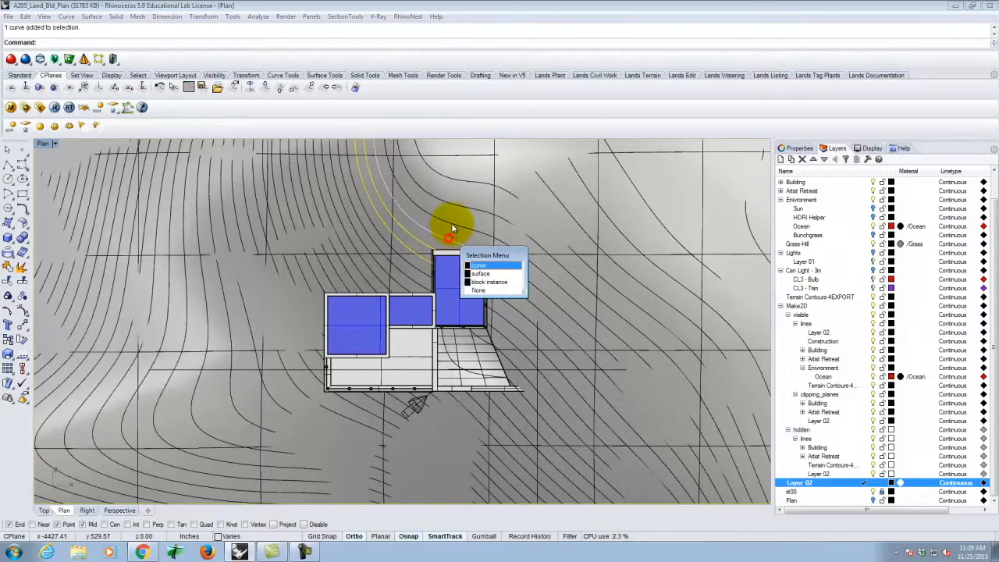
click(484, 264)
click(480, 231)
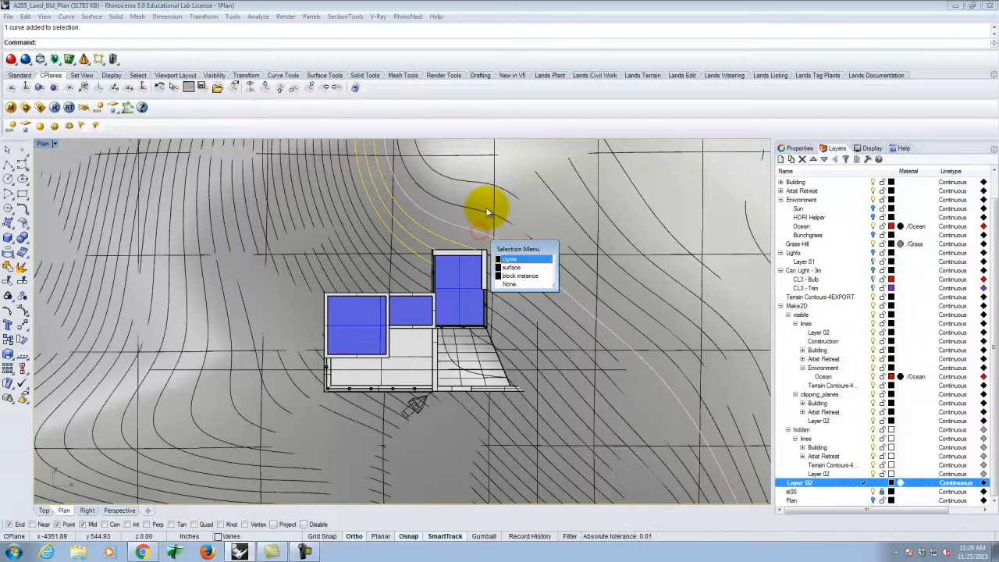
click(520, 264)
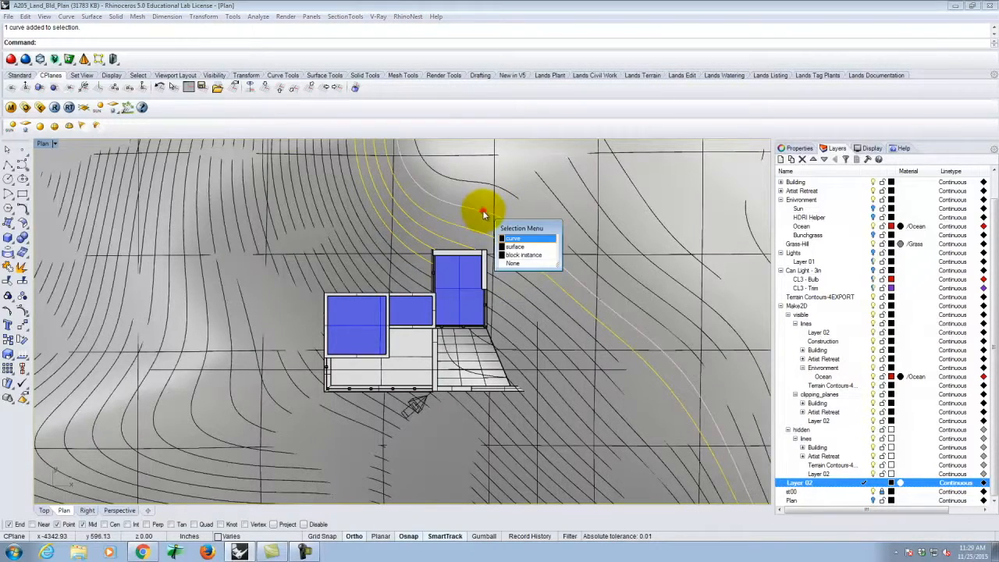
click(482, 210)
click(527, 234)
click(519, 197)
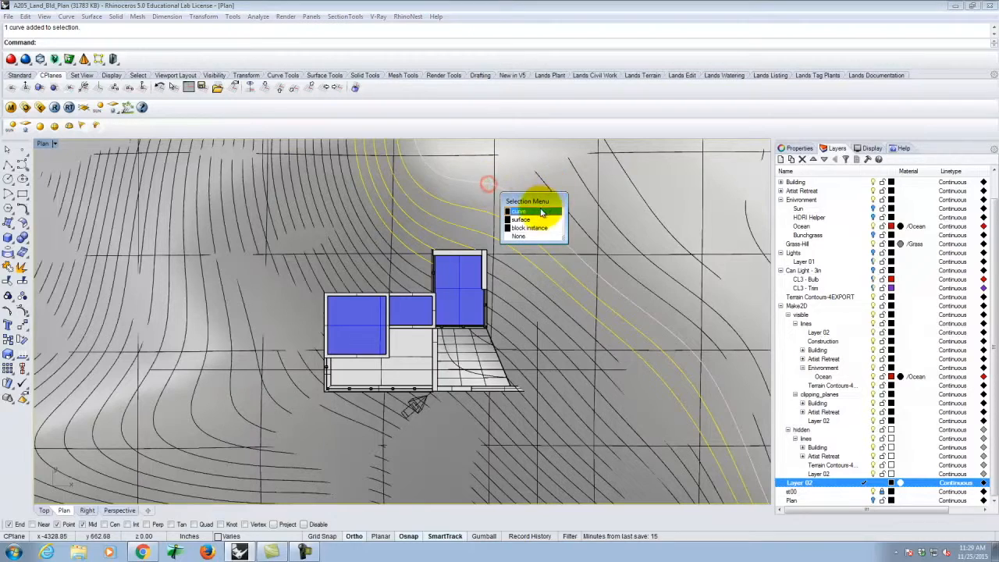
click(539, 205)
click(554, 191)
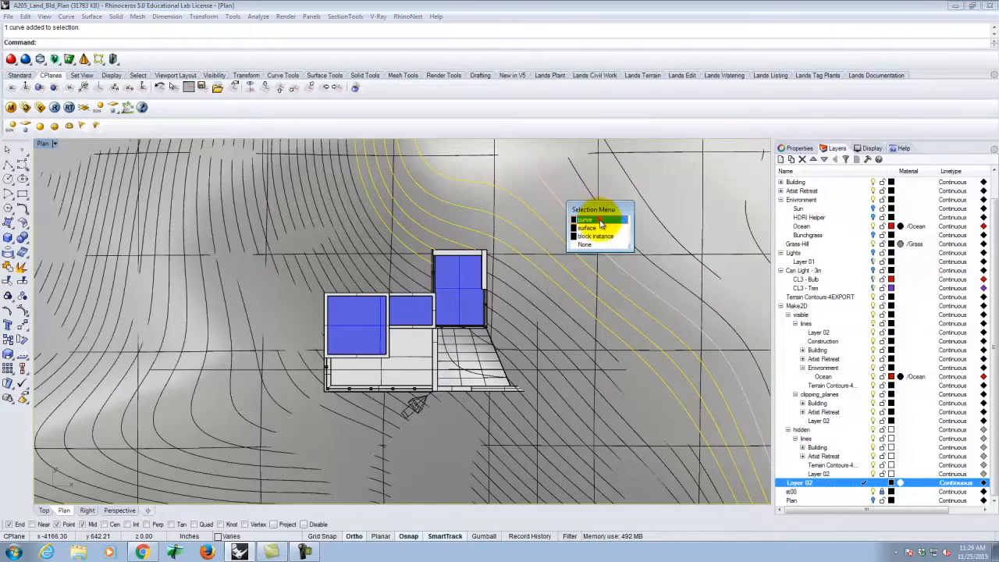
click(606, 216)
click(611, 218)
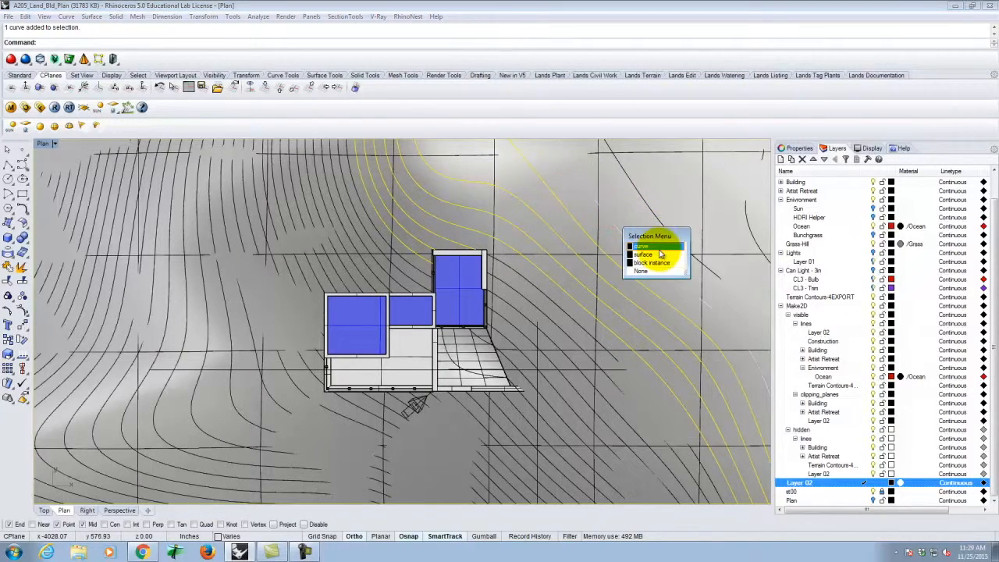
click(660, 224)
click(697, 230)
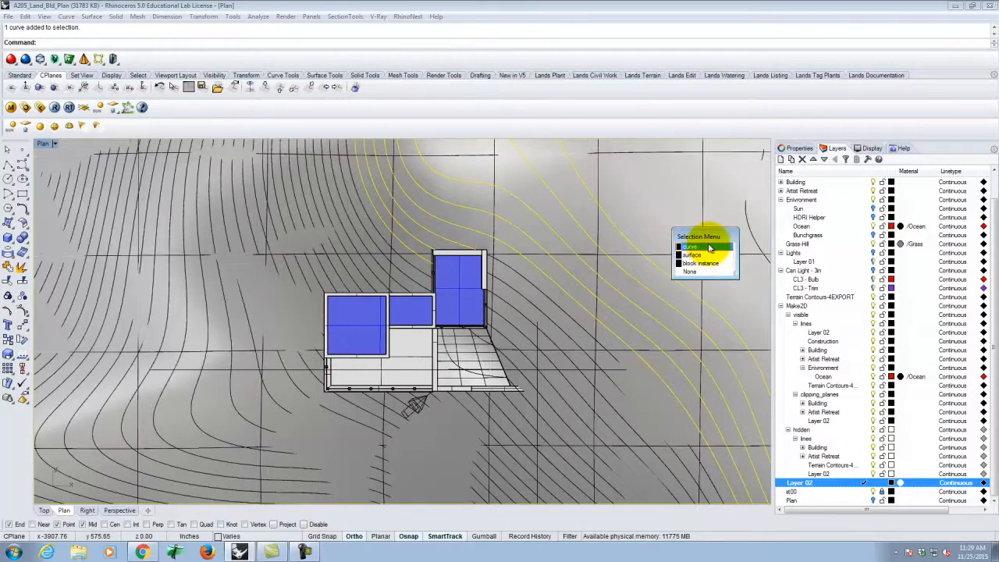
click(708, 244)
click(756, 225)
click(747, 226)
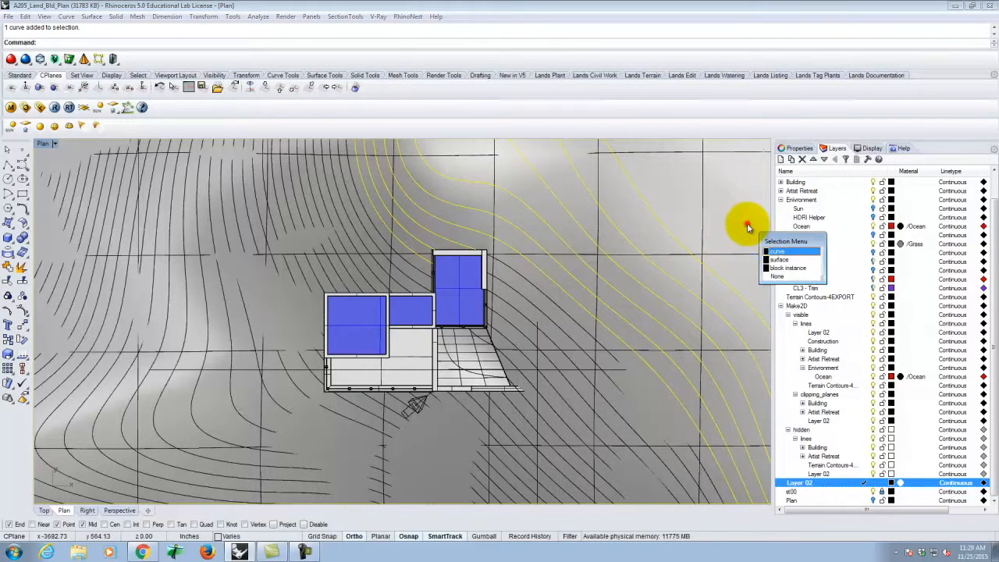
click(780, 250)
click(530, 288)
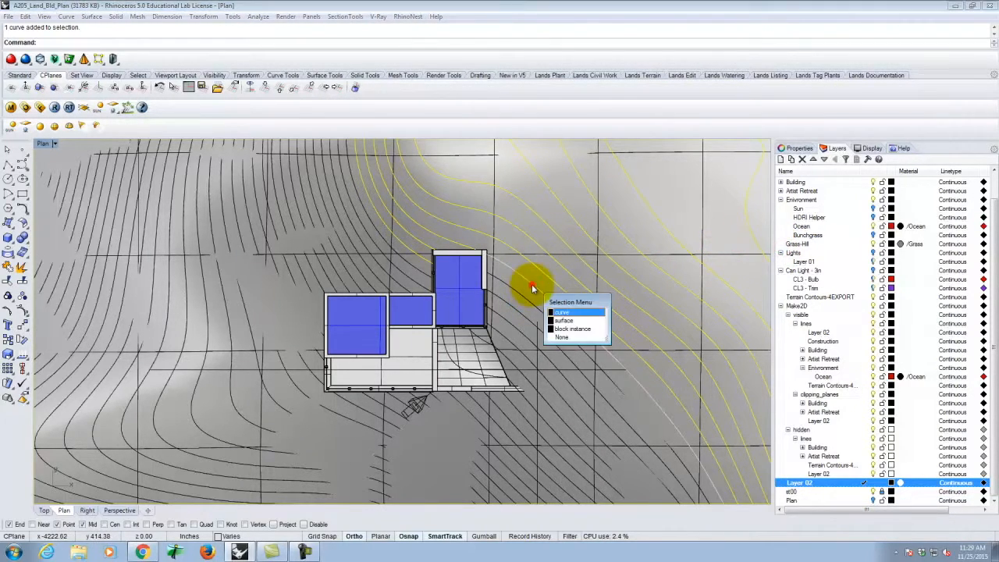
click(561, 312)
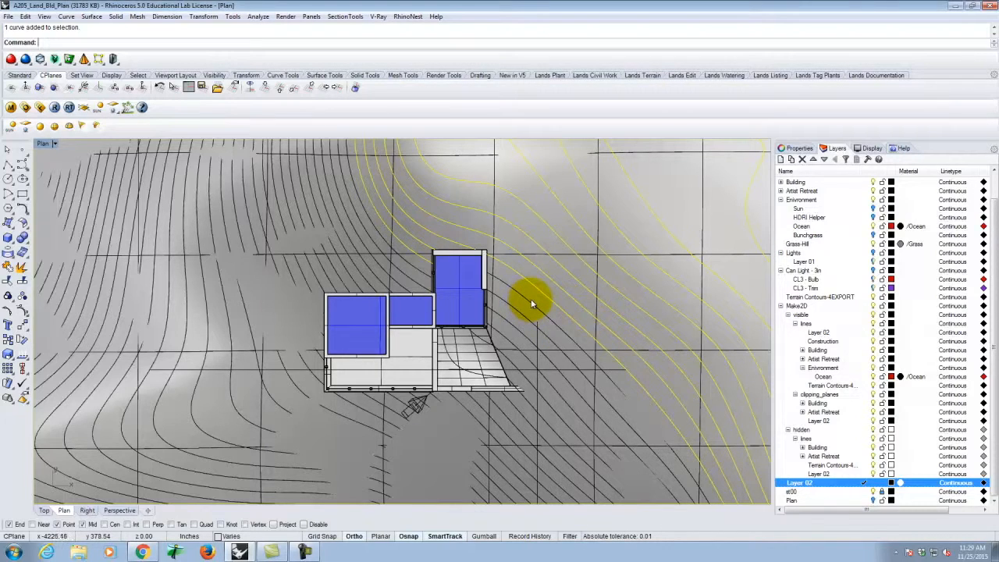
click(531, 302)
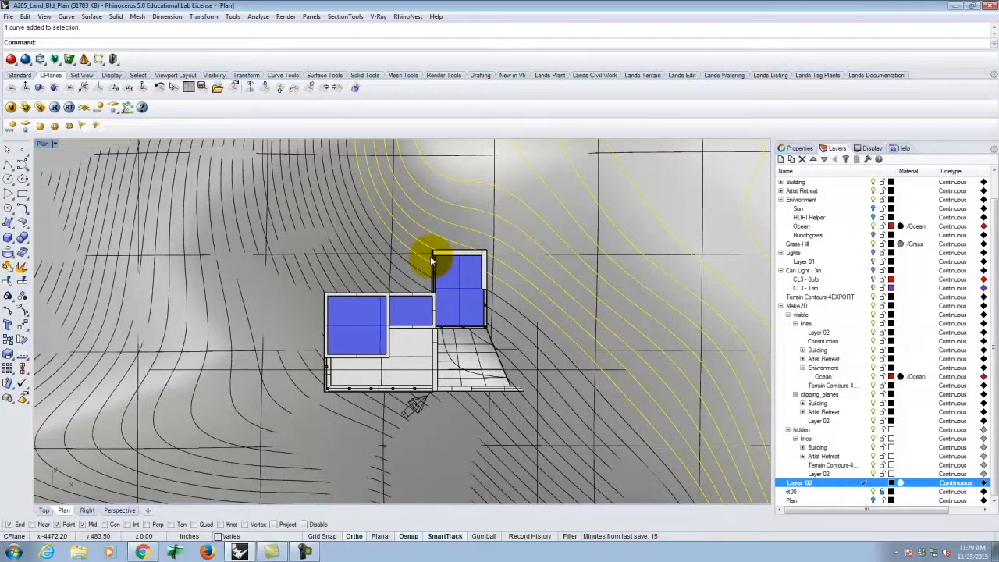
Run Make2D on the selected frame and contours with Current View, hidden lines shown and source layers maintained
key(Return)
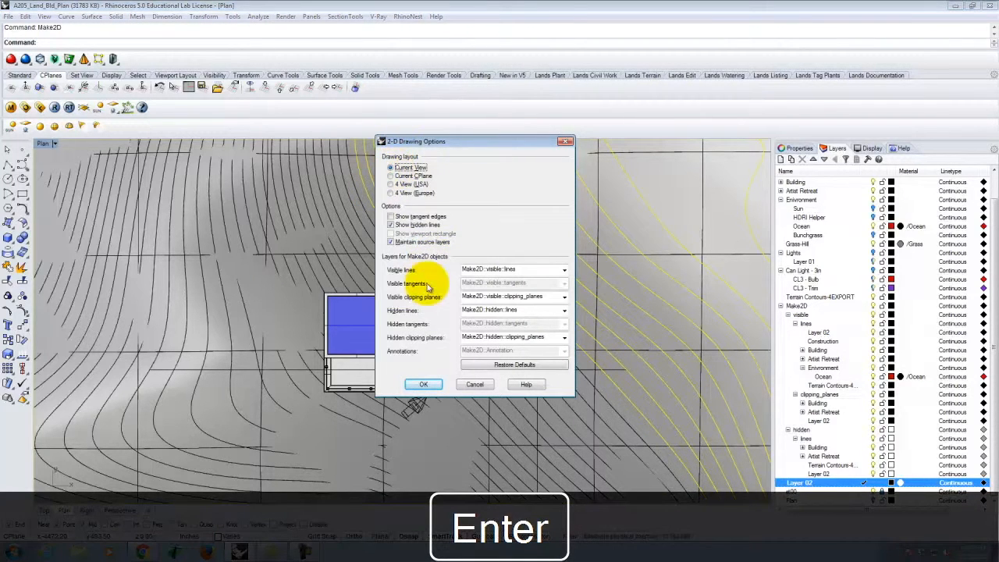
click(425, 384)
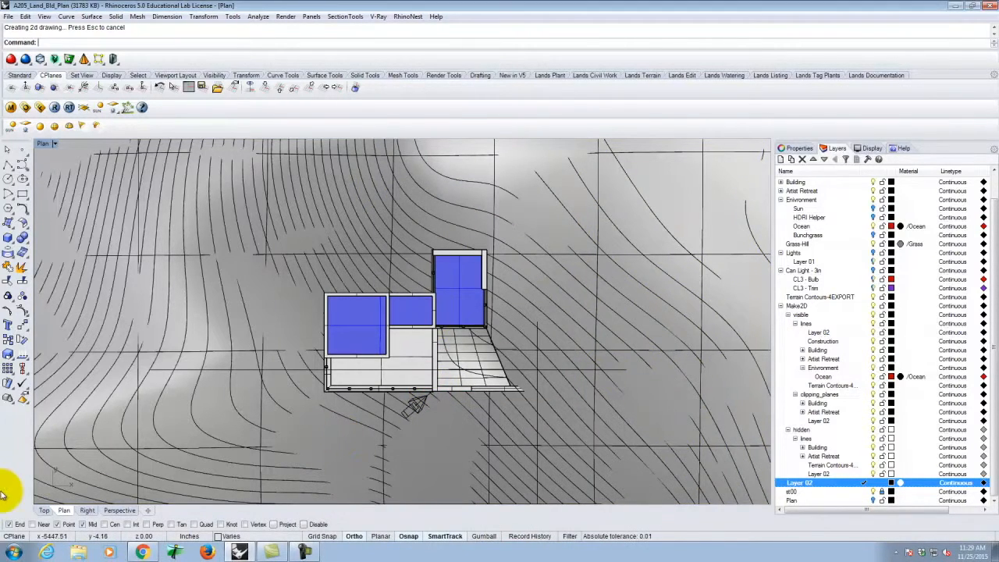
In the maximized Top viewport, move the new 2D contour linework off the terrain into the empty space beside the model
double_click(47, 144)
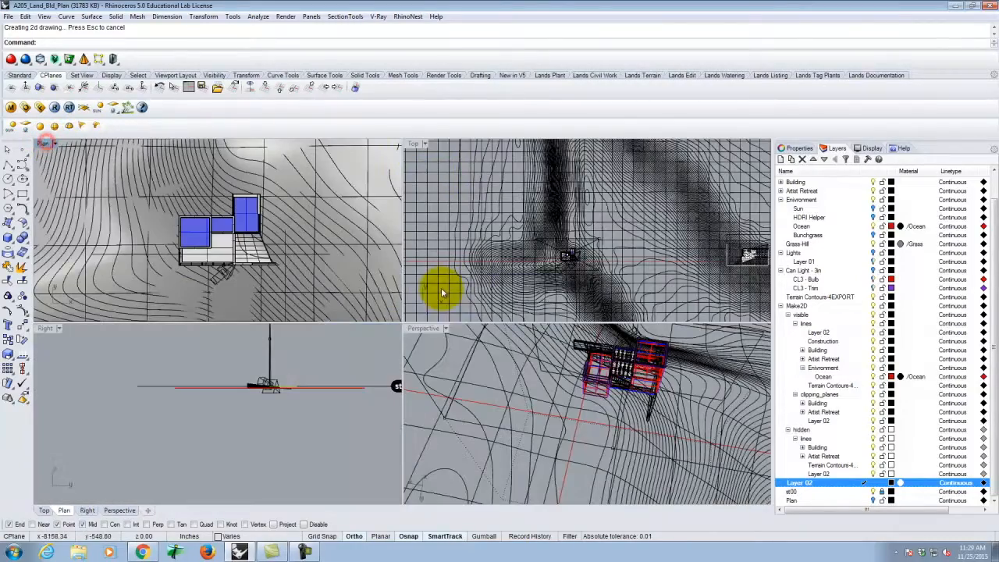
double_click(419, 146)
scroll(380, 294, down, 5)
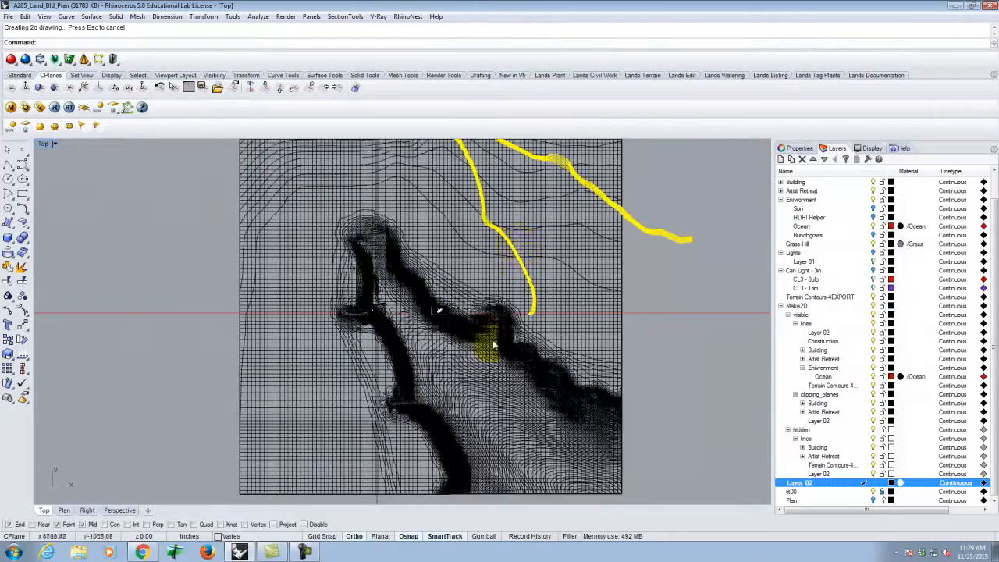
scroll(478, 257, down, 2)
scroll(478, 250, up, 10)
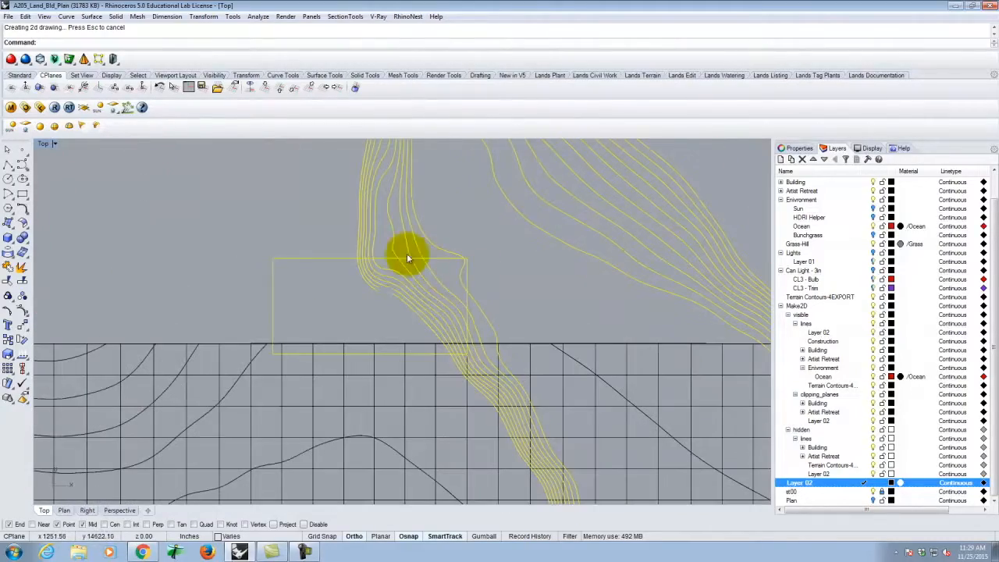
scroll(413, 266, down, 2)
scroll(351, 294, up, 4)
scroll(258, 295, down, 6)
scroll(269, 294, up, 6)
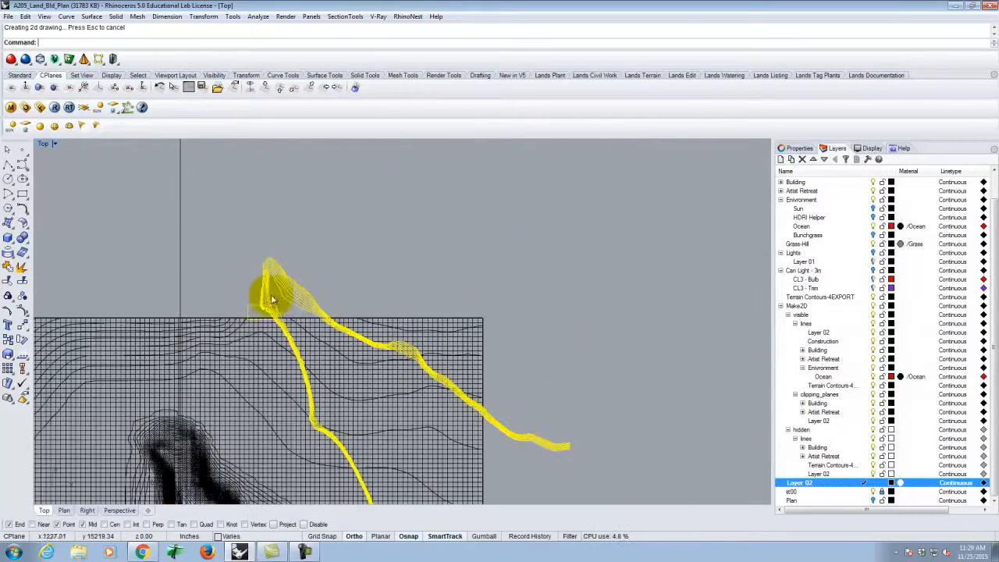
key(Return)
drag(282, 296, 240, 305)
scroll(240, 305, down, 6)
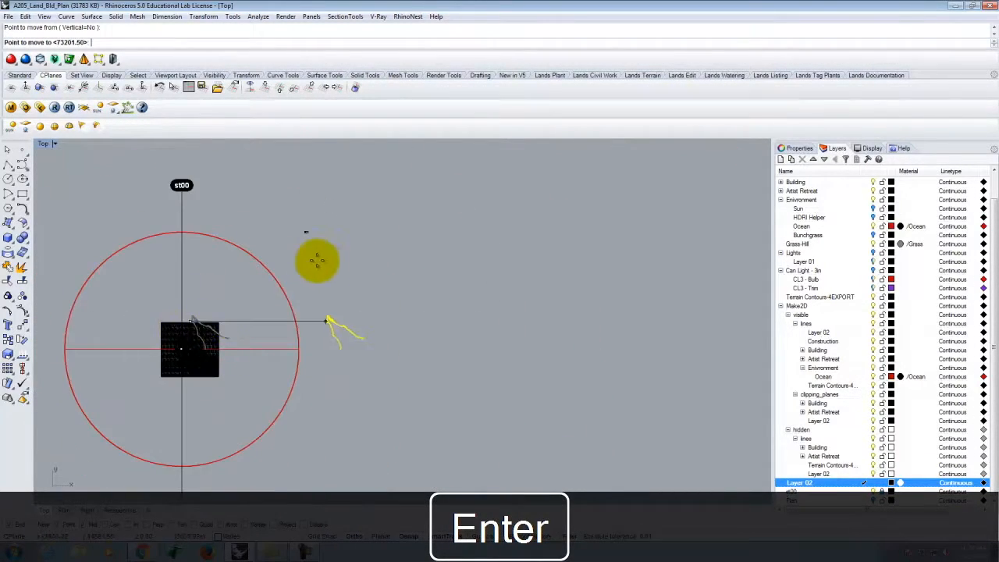
scroll(312, 290, up, 2)
click(313, 291)
Move the 2D contour linework onto the earlier plan drawing, snapping its framing rectangle to that drawing's frame
right_click(303, 344)
scroll(315, 348, up, 8)
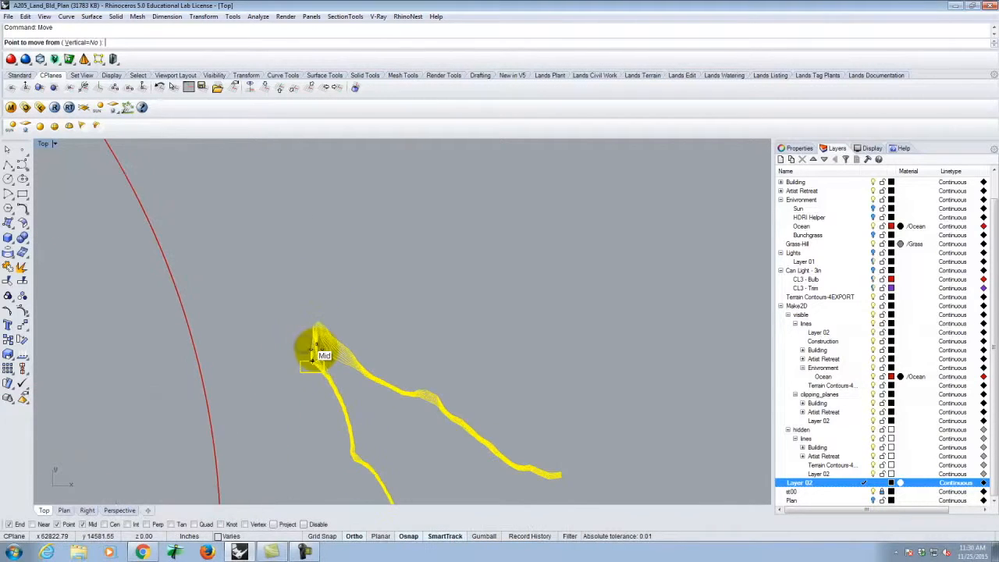
click(303, 359)
scroll(397, 395, down, 5)
scroll(374, 289, up, 6)
scroll(336, 280, up, 7)
scroll(320, 343, down, 2)
click(315, 355)
scroll(236, 317, down, 4)
key(Escape)
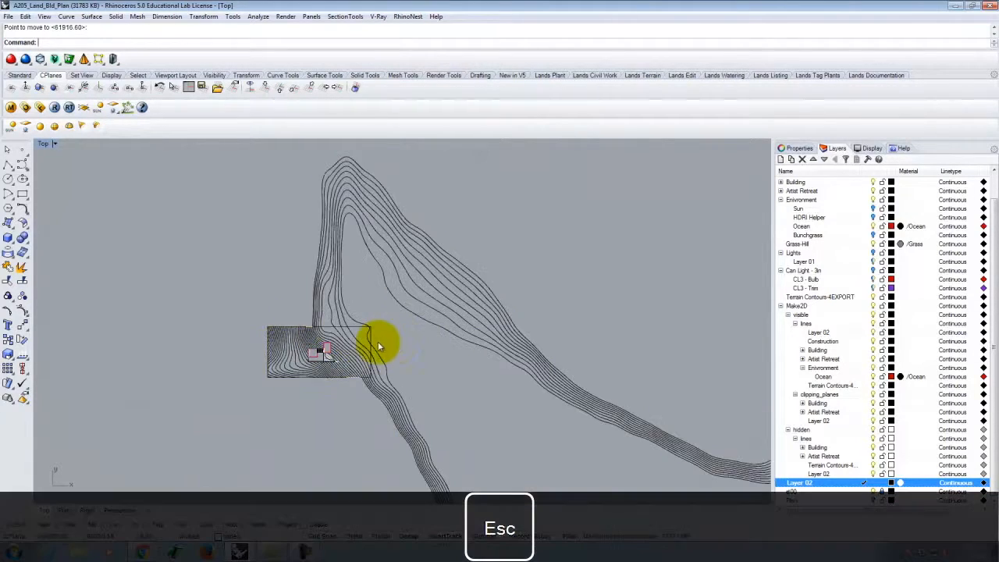
Delete one of the two coincident framing rectangles around the combined plan drawing
scroll(344, 335, up, 4)
scroll(344, 335, up, 1)
click(343, 329)
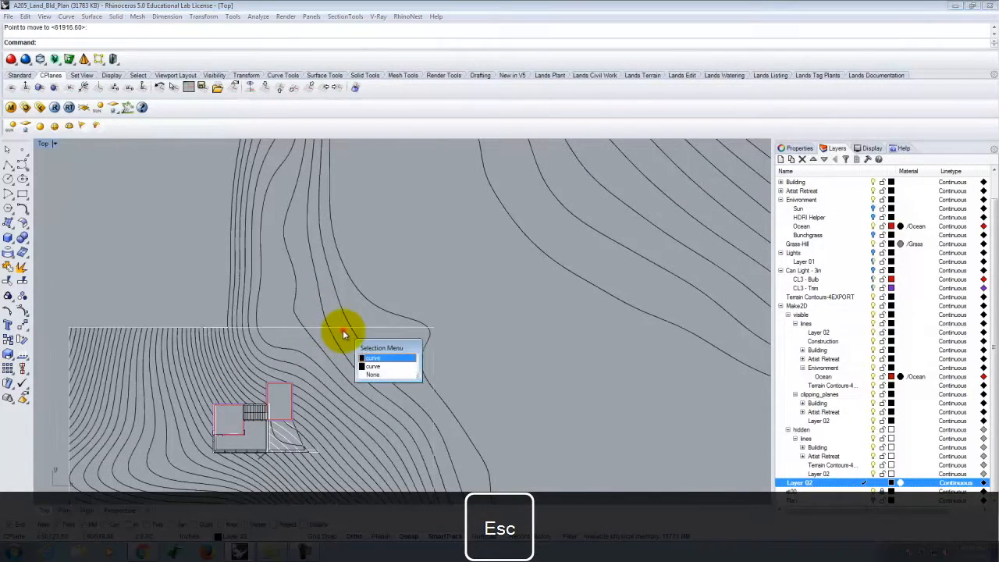
click(385, 360)
scroll(374, 242, down, 5)
key(Delete)
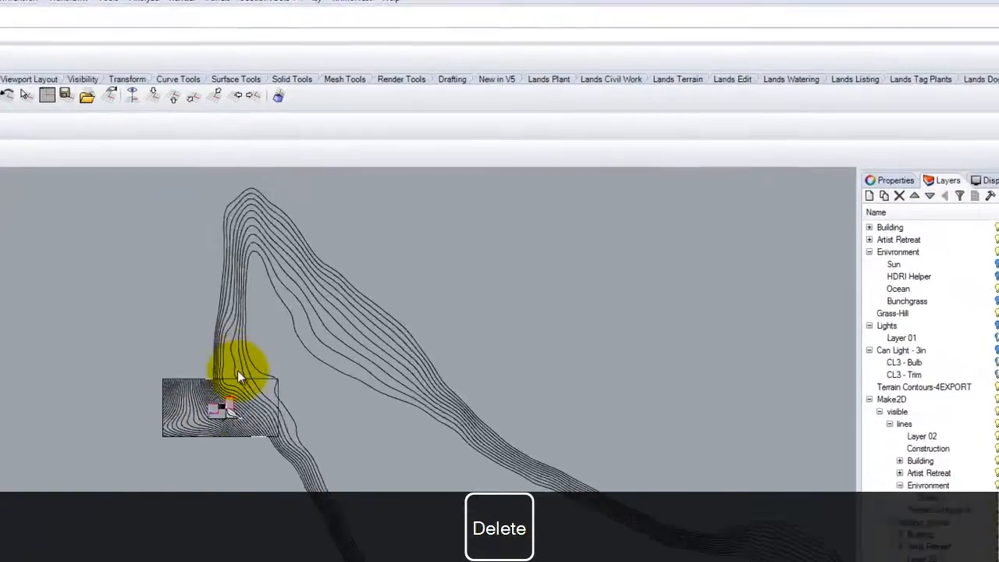
scroll(343, 322, up, 3)
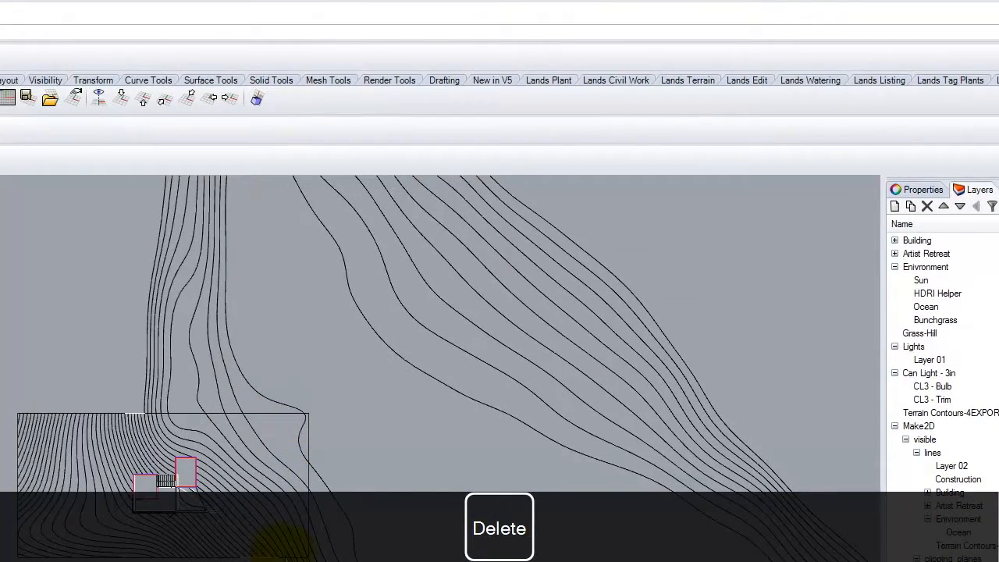
click(262, 415)
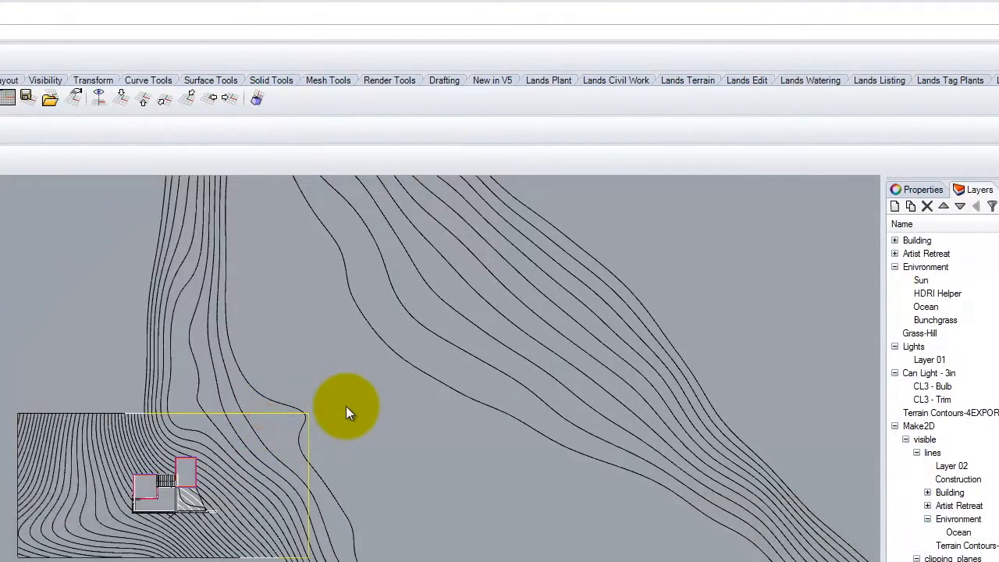
key(Return)
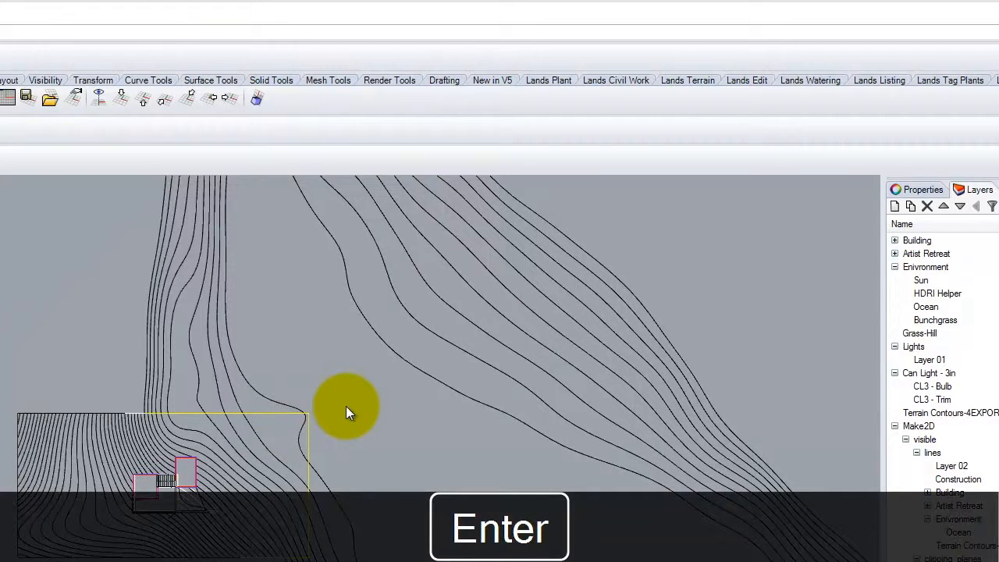
drag(281, 348, 94, 381)
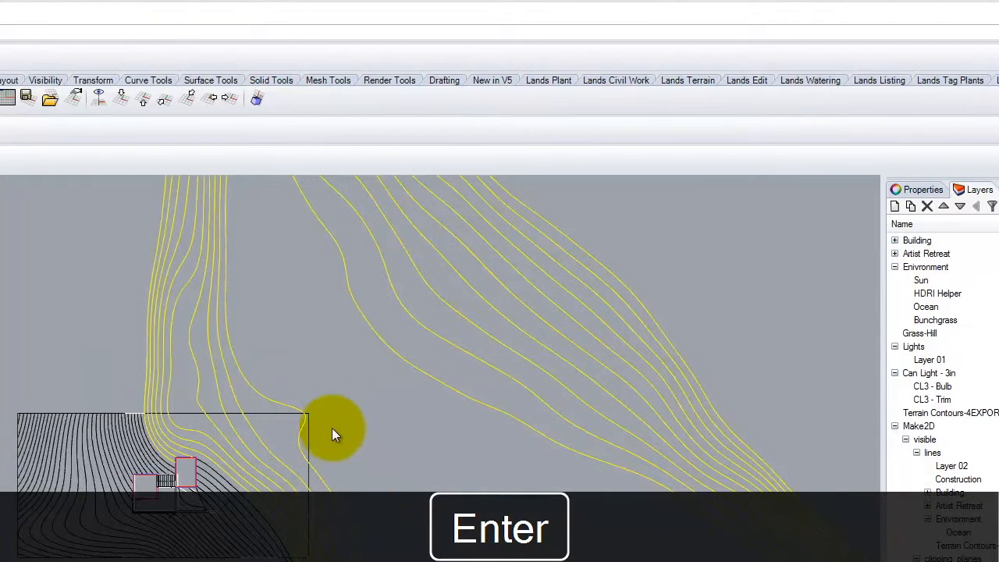
key(Escape)
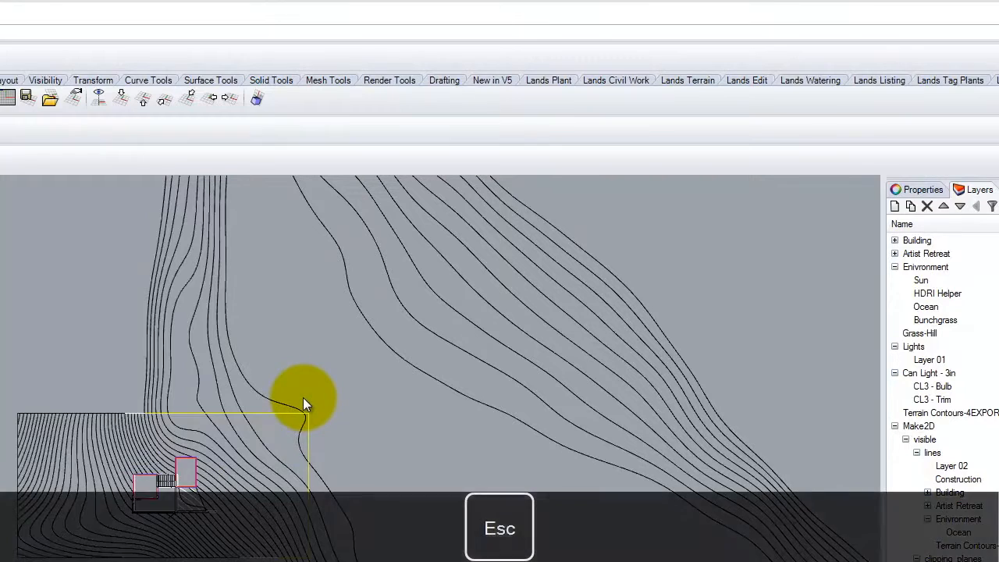
Trim the terrain contours that extend outside the plan drawing's frame, using the framing rectangle as the cutting object
key(Return)
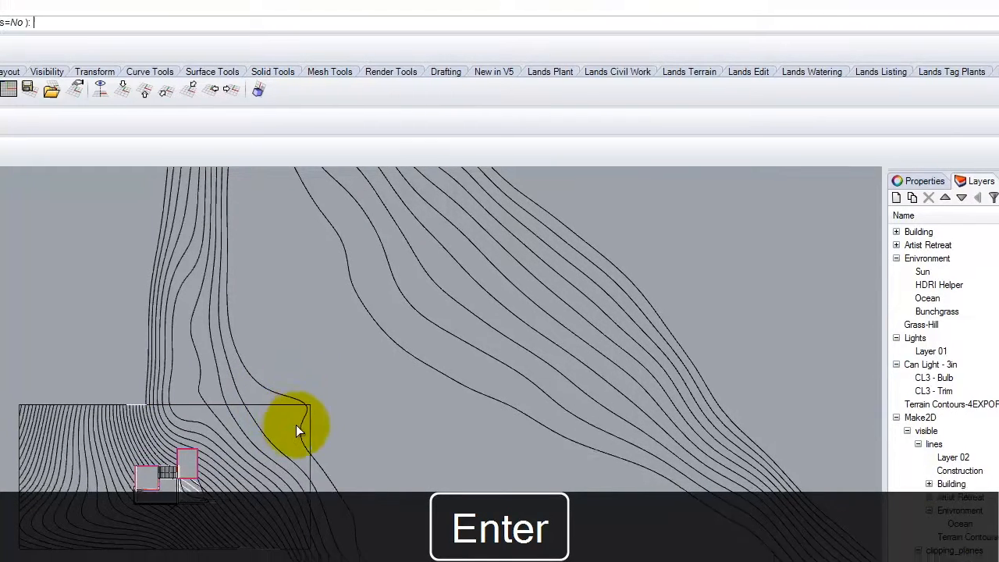
click(309, 445)
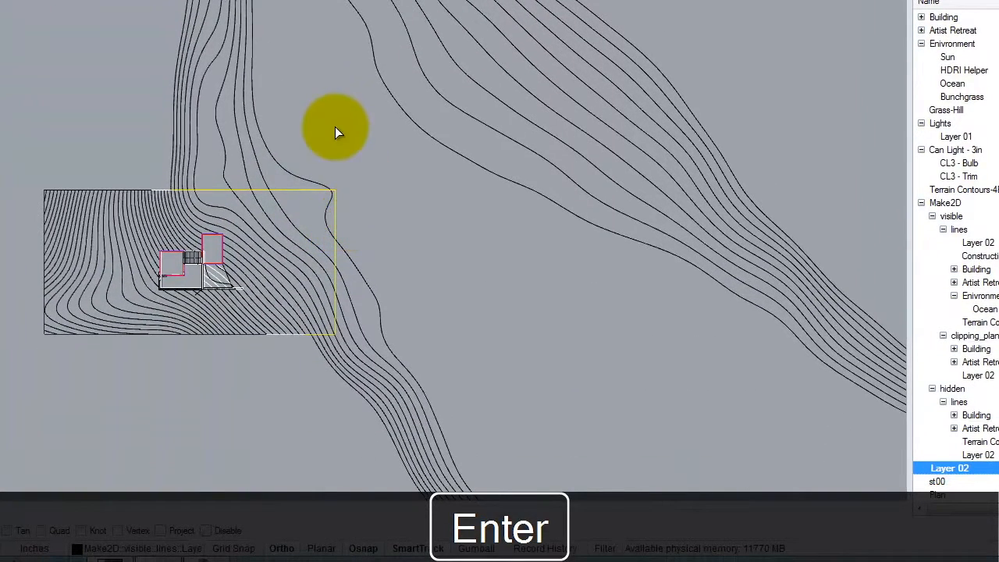
drag(334, 124, 50, 68)
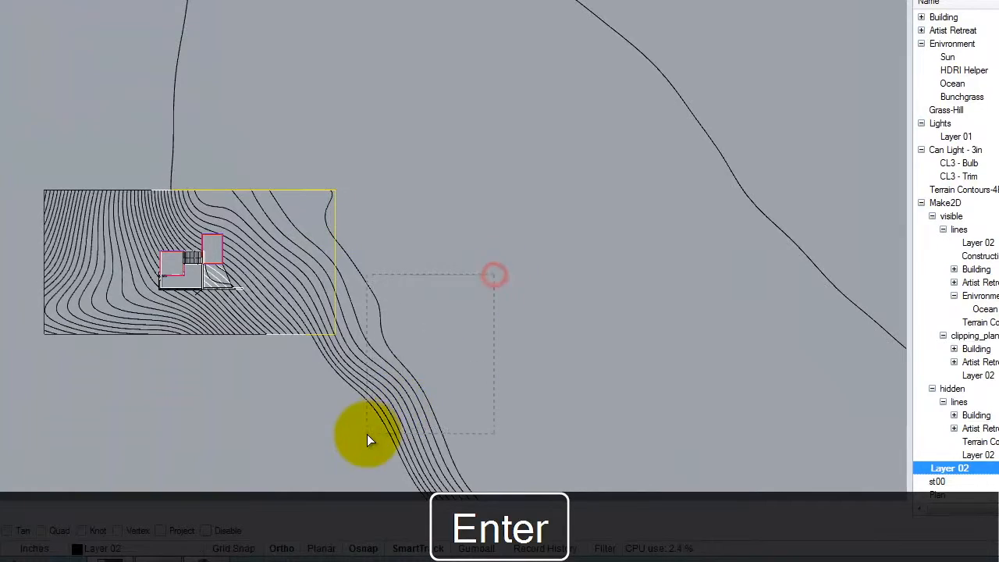
drag(494, 275, 366, 434)
drag(223, 156, 81, 123)
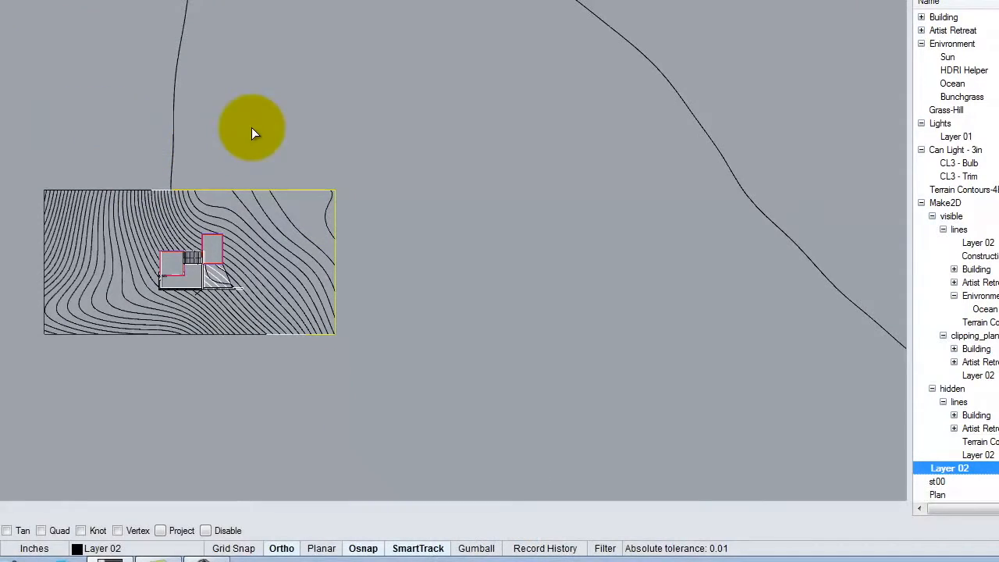
key(Escape)
Trim the one contour still running past the frame's upper edge, using the short edge segment there as the cutter
click(172, 145)
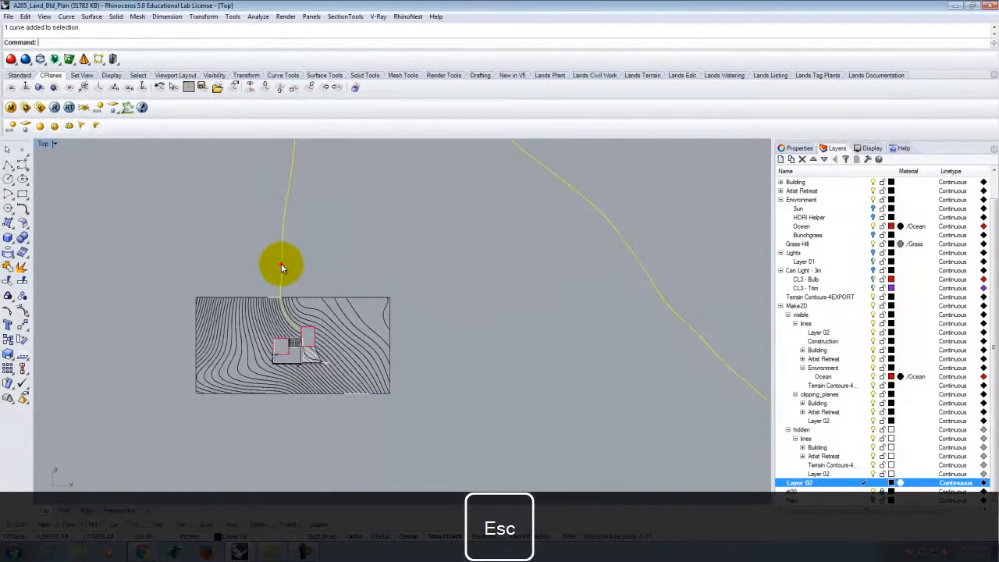
scroll(276, 287, up, 5)
shift+click(251, 338)
key(Return)
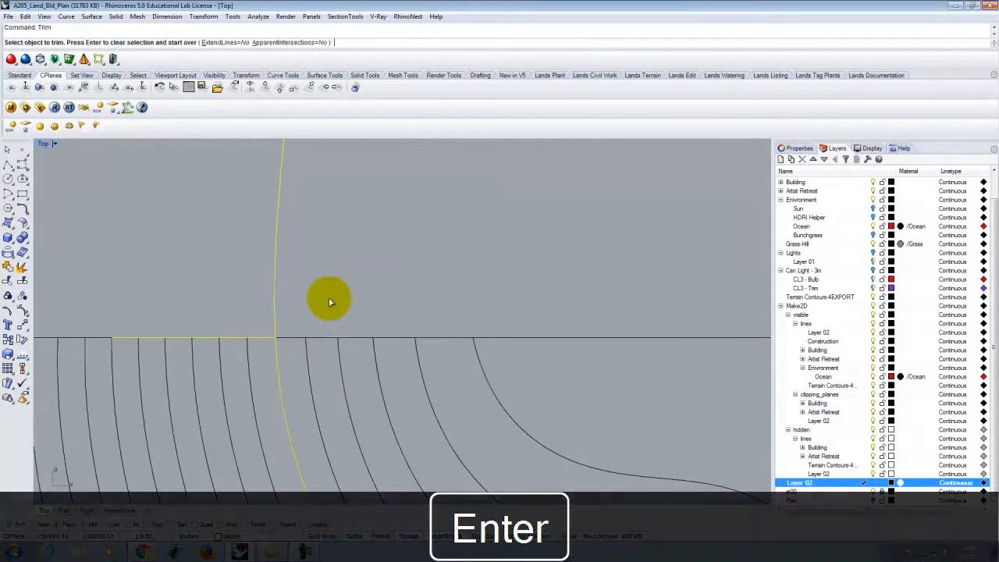
drag(329, 298, 229, 250)
scroll(225, 300, down, 14)
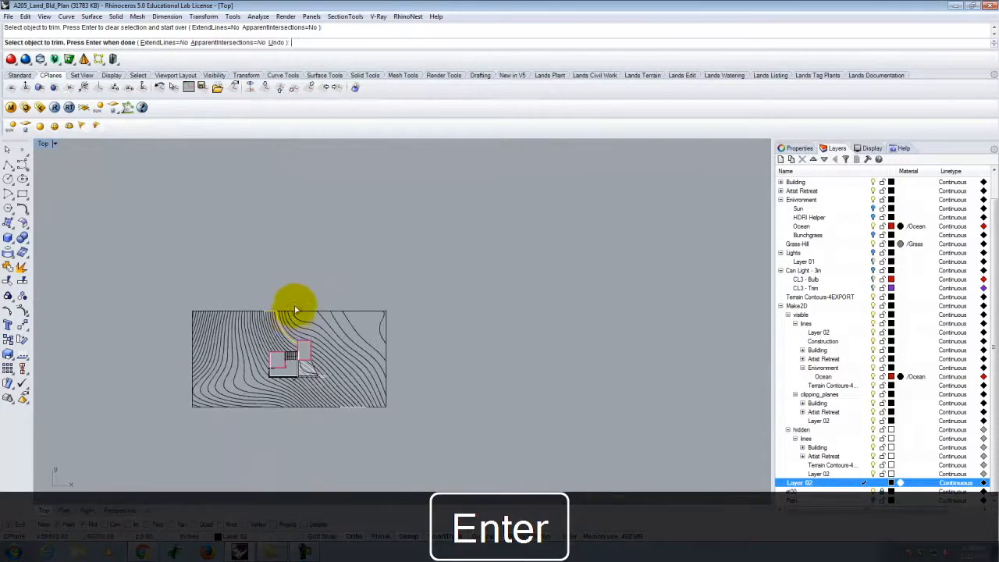
key(Escape)
Select the entire framed plan drawing and move it to the origin at 0,0,0
scroll(379, 328, down, 3)
scroll(366, 336, up, 6)
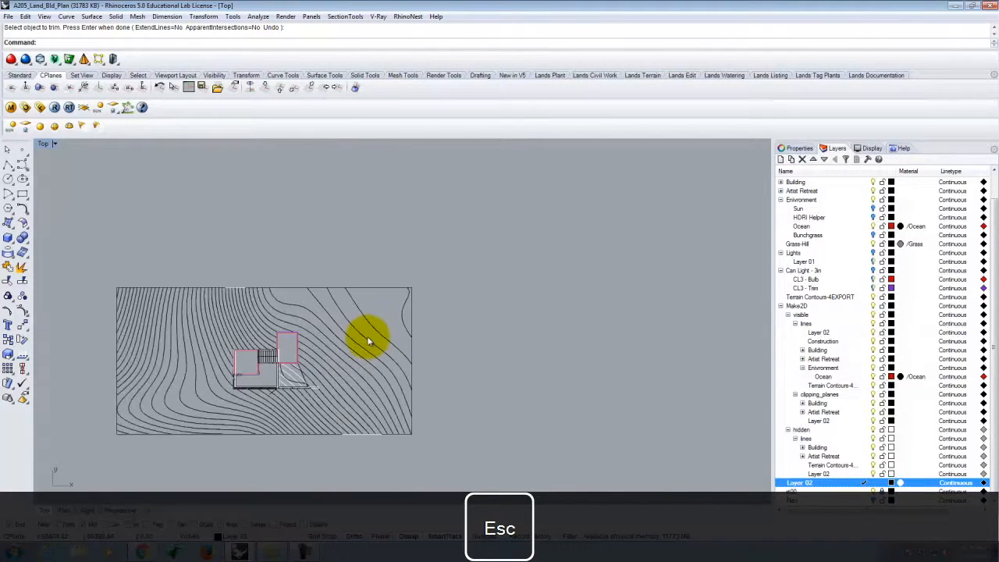
scroll(258, 286, down, 10)
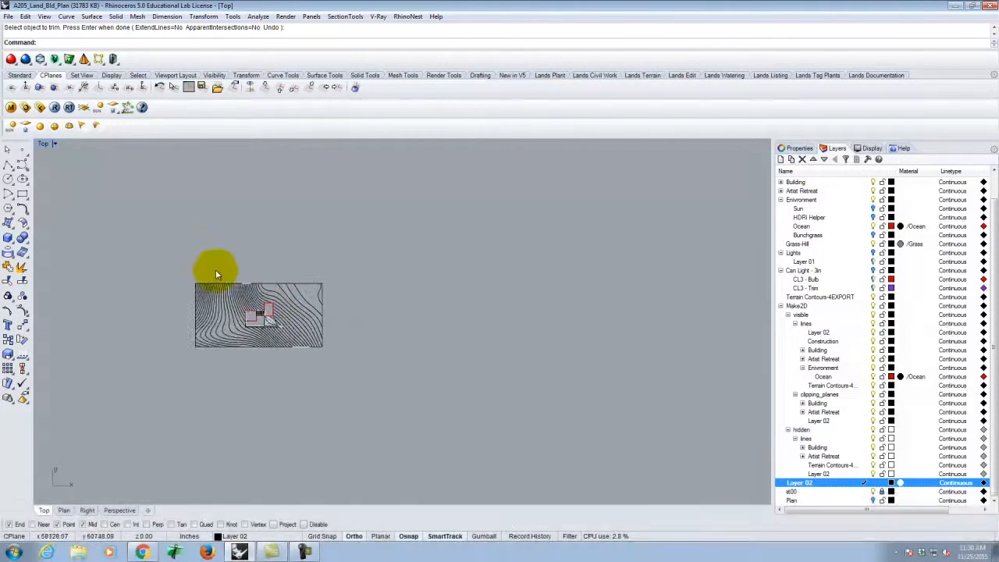
drag(419, 415, 419, 415)
key(Return)
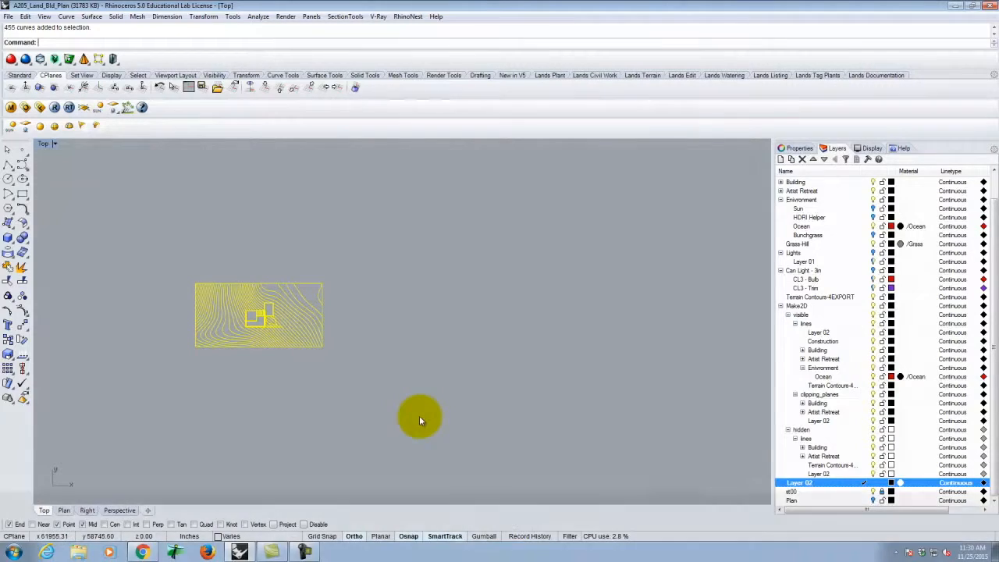
scroll(189, 361, up, 10)
click(221, 285)
text(0,0,0)
key(Return)
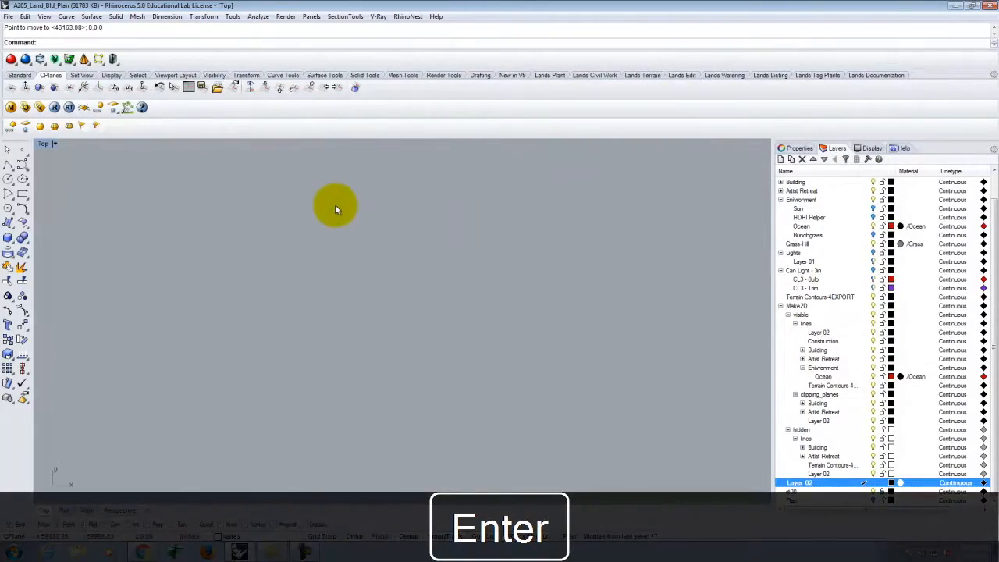
Zoom to the selected plan drawing and start exporting only the selection in Adobe Illustrator (*.ai) format
text(z)
key(Return)
text(s)
key(Return)
scroll(432, 222, down, 10)
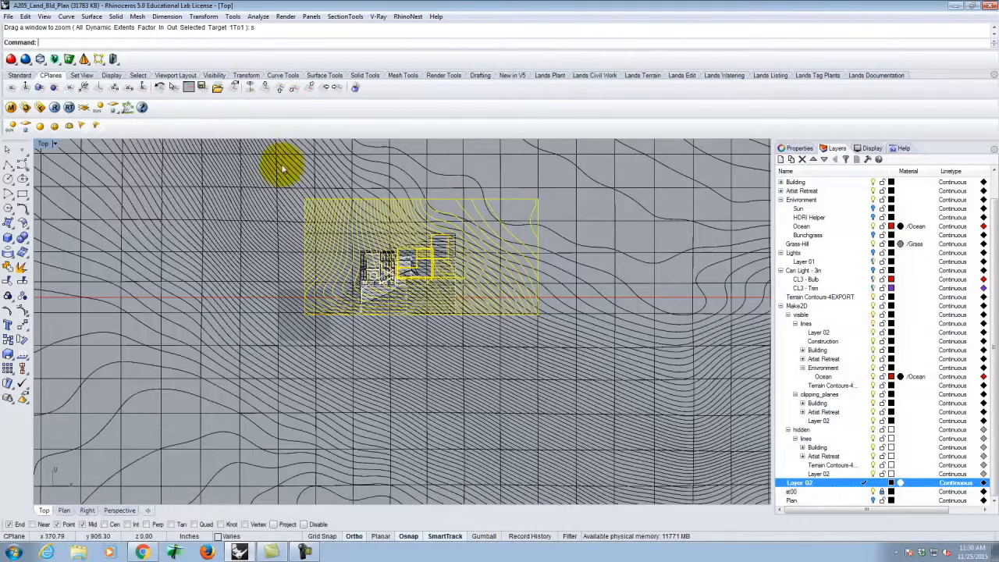
click(8, 16)
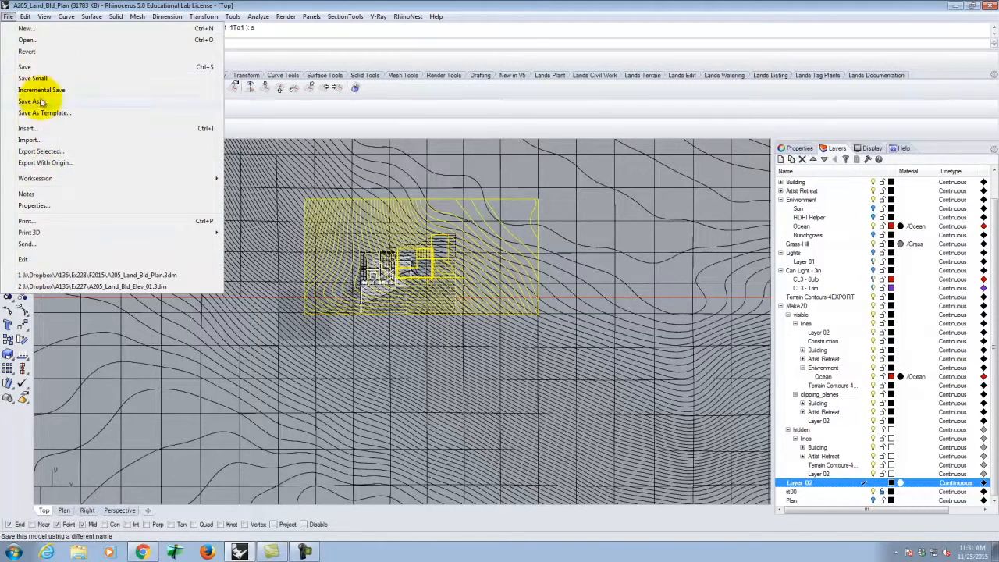
click(49, 150)
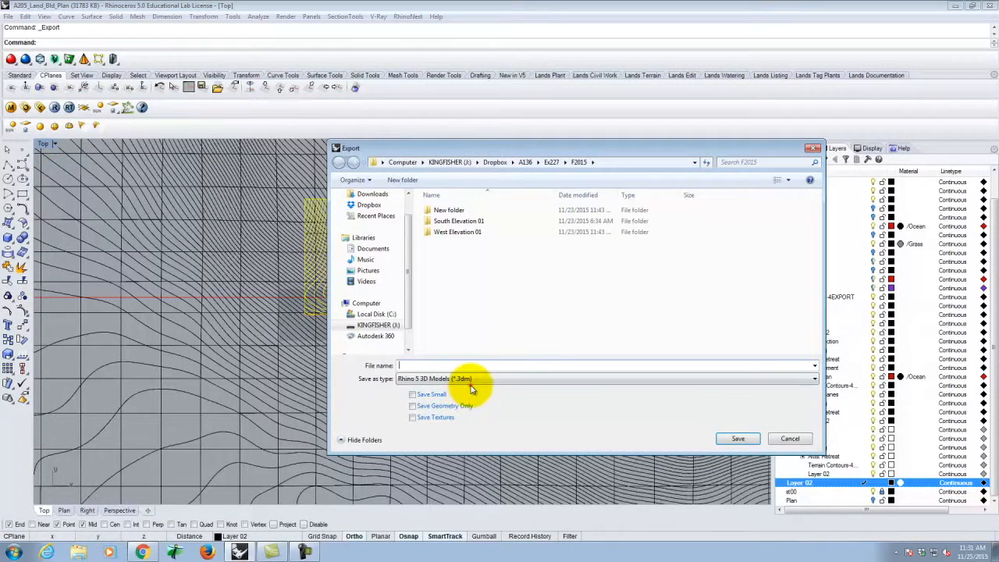
click(471, 380)
click(423, 189)
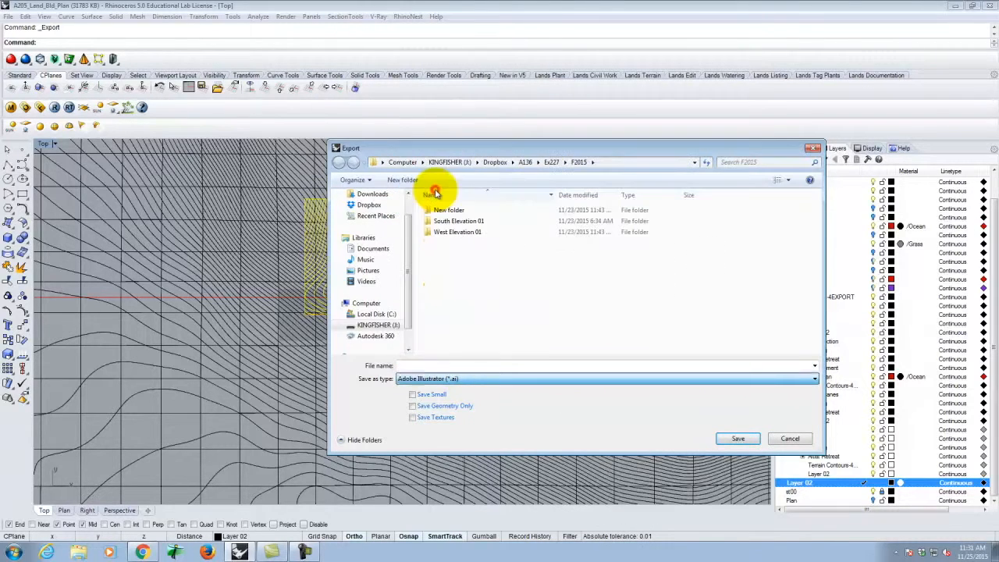
Choose the A136 > Ex228 > F2015 folder as the export location and name the file Plan
click(526, 162)
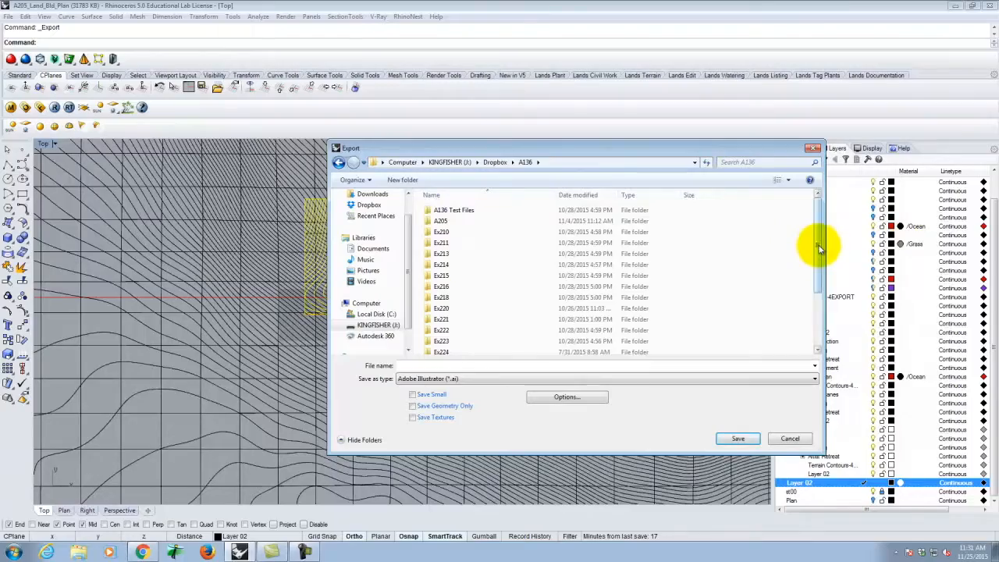
drag(817, 245, 824, 296)
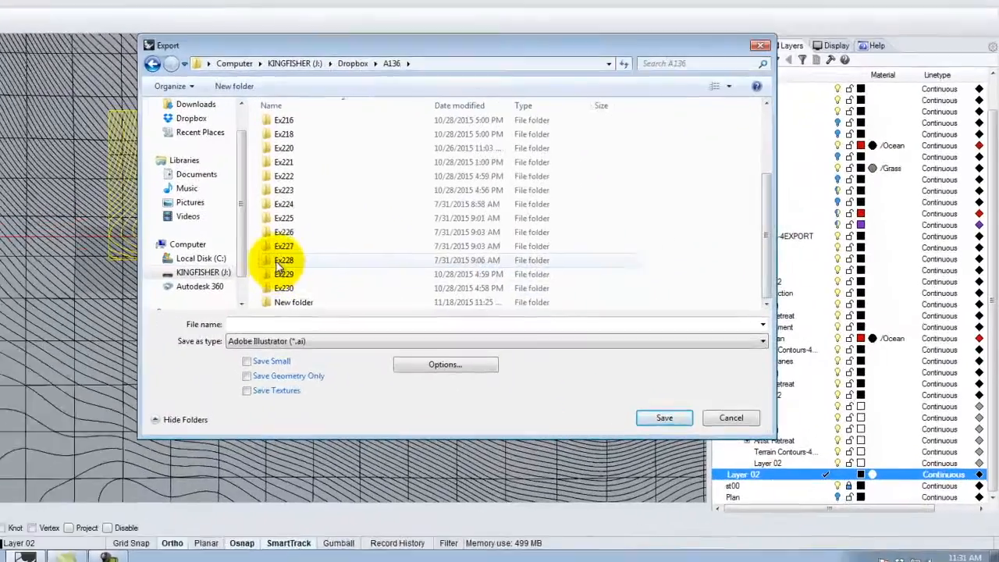
double_click(437, 317)
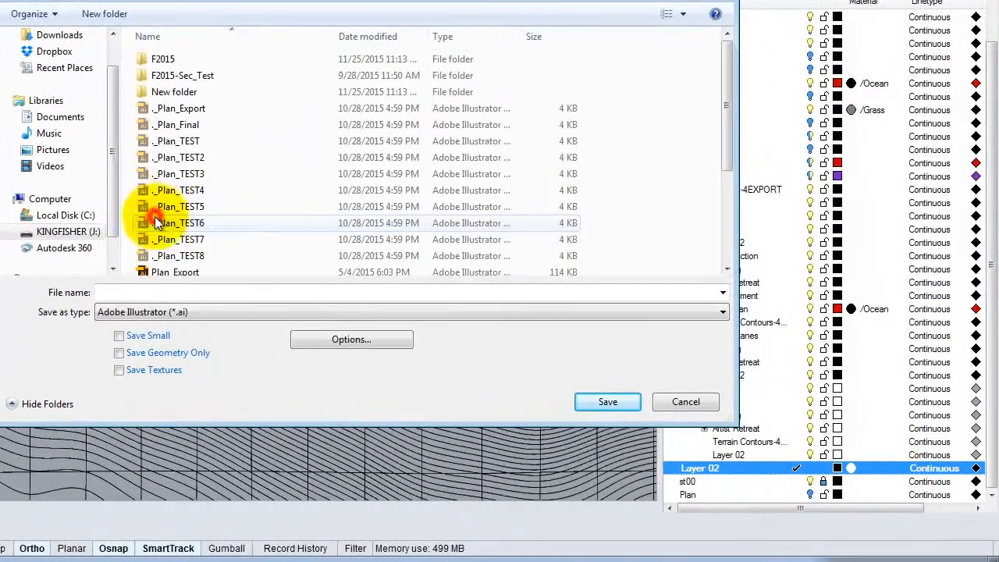
double_click(159, 59)
click(119, 288)
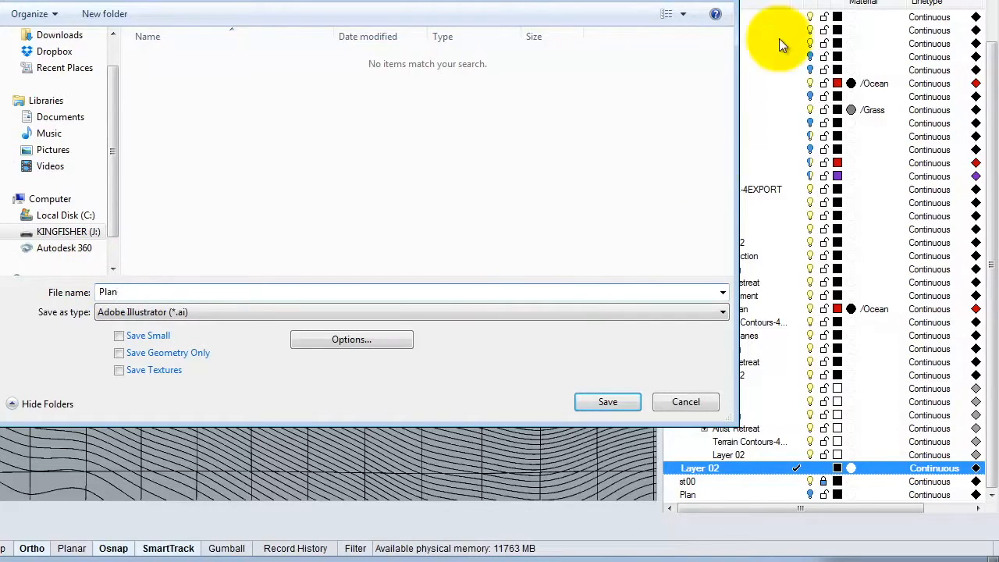
Set the Illustrator export to preserve model scale at 48 inches to 1 inch with RGB color, and save the file
click(350, 338)
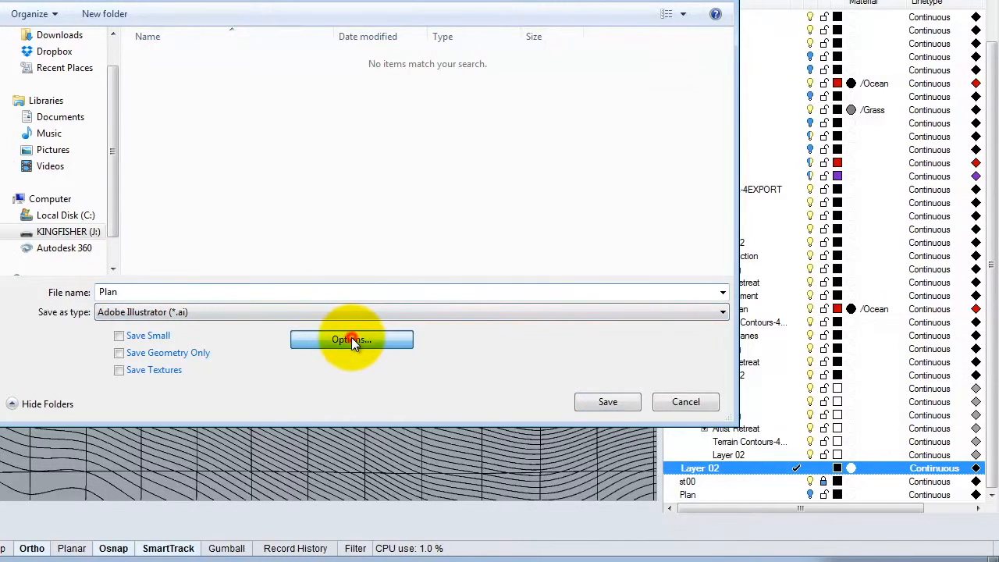
double_click(129, 100)
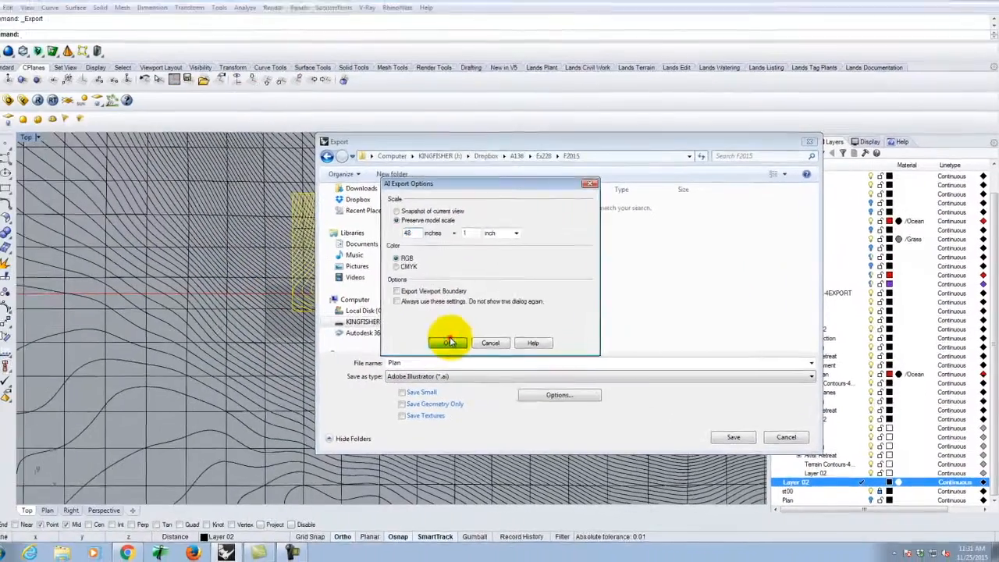
click(186, 262)
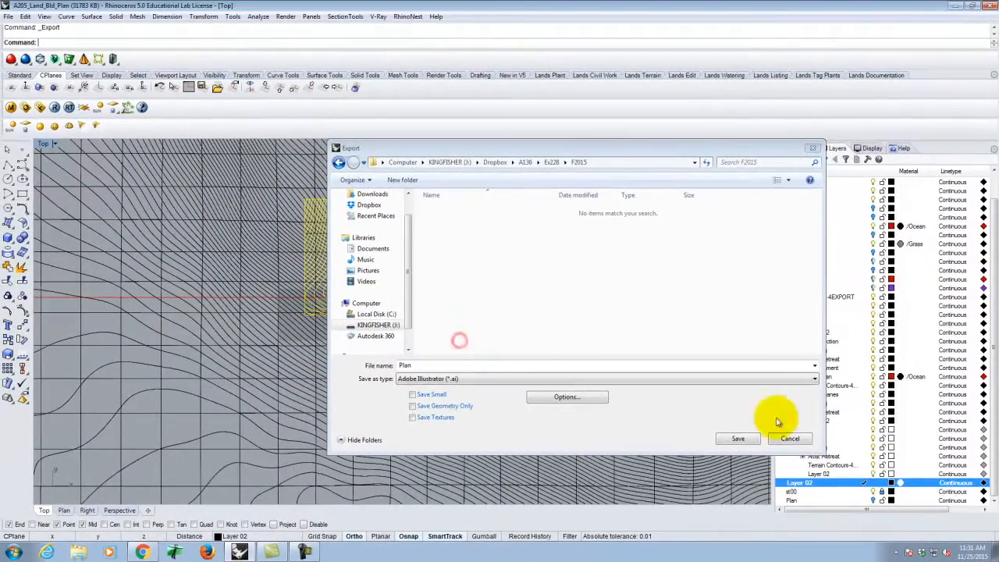
click(739, 439)
click(459, 345)
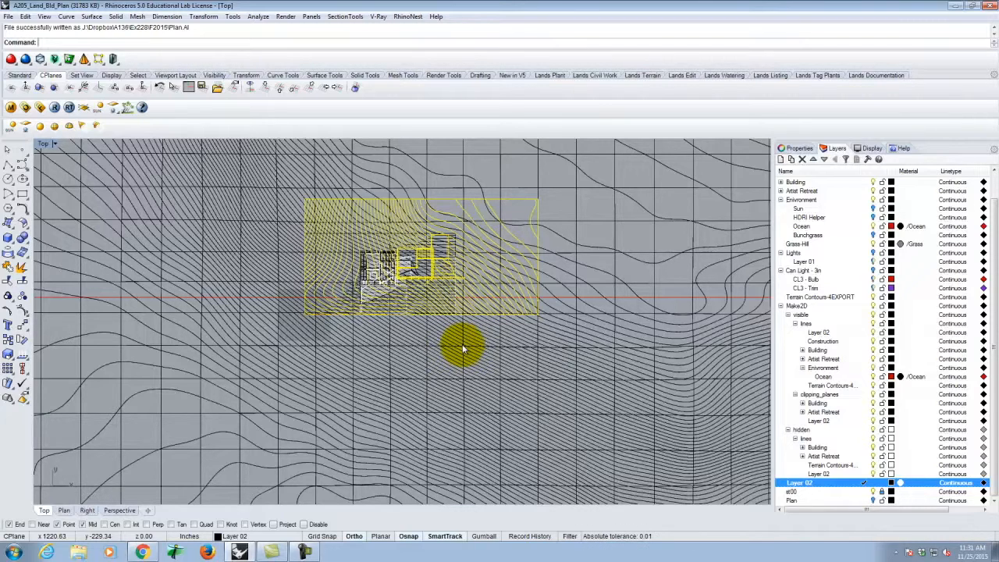
Maximize the Perspective viewport and deselect the exported linework, viewing the building on the terrain from the side
double_click(43, 145)
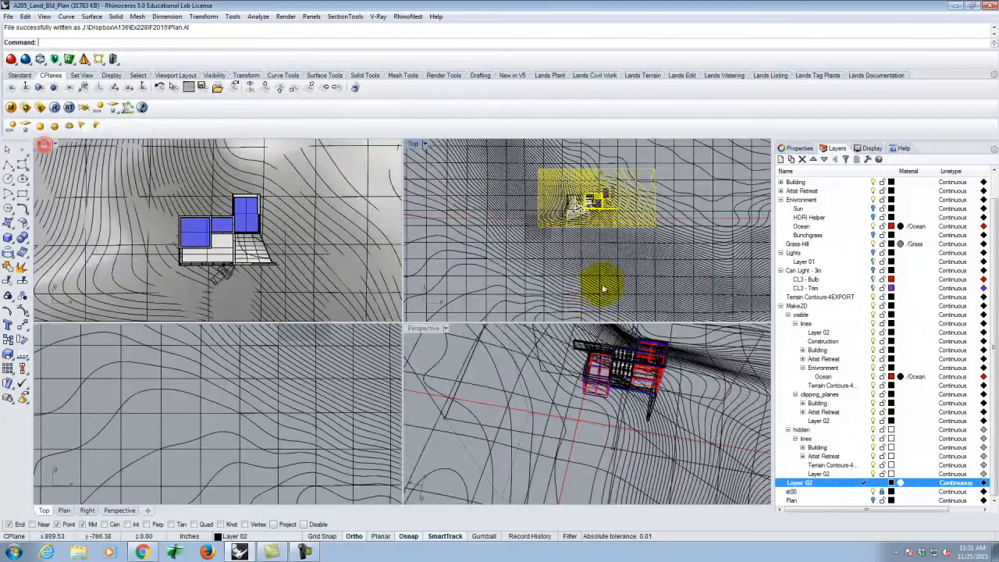
double_click(424, 328)
scroll(579, 410, up, 2)
right_drag(578, 414, 480, 287)
scroll(481, 286, down, 7)
key(Escape)
scroll(420, 292, up, 5)
click(498, 293)
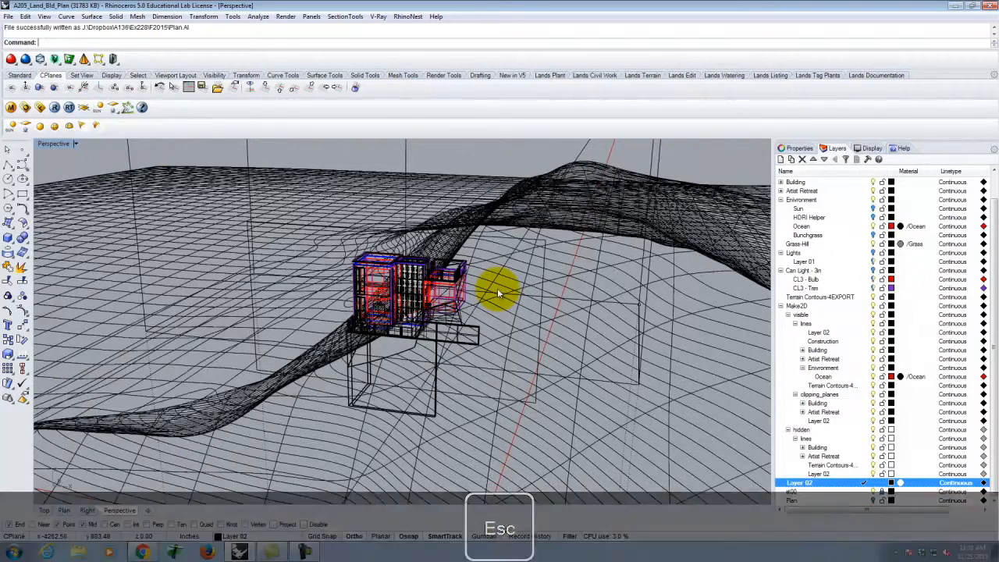
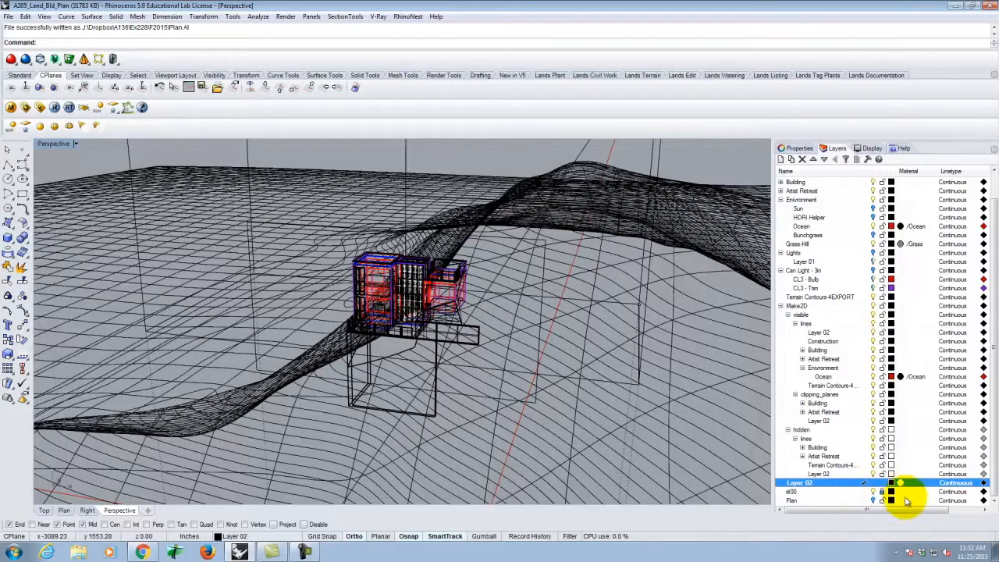
Turn on the Plan layer and set the Perspective viewport to Shaded display
click(871, 501)
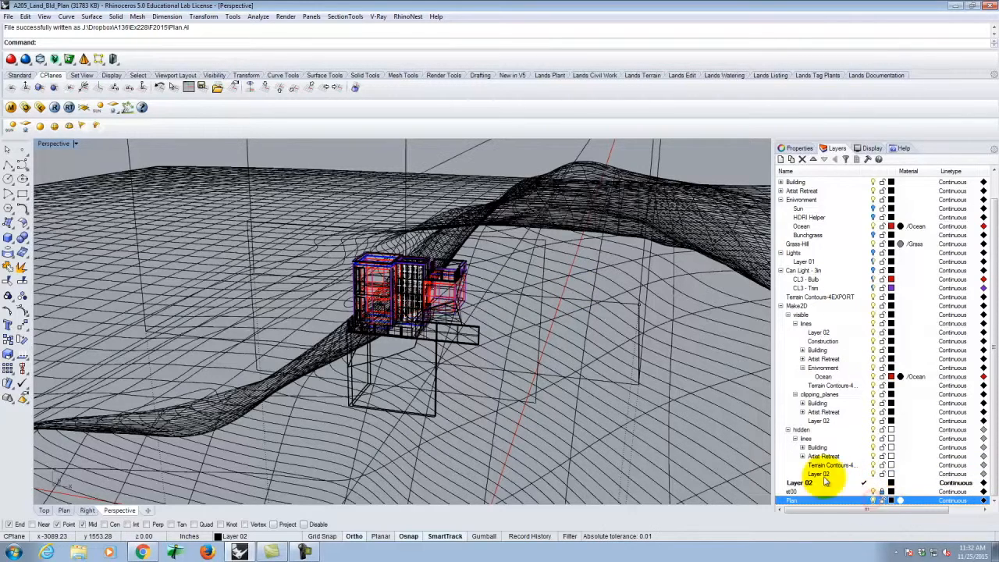
click(77, 143)
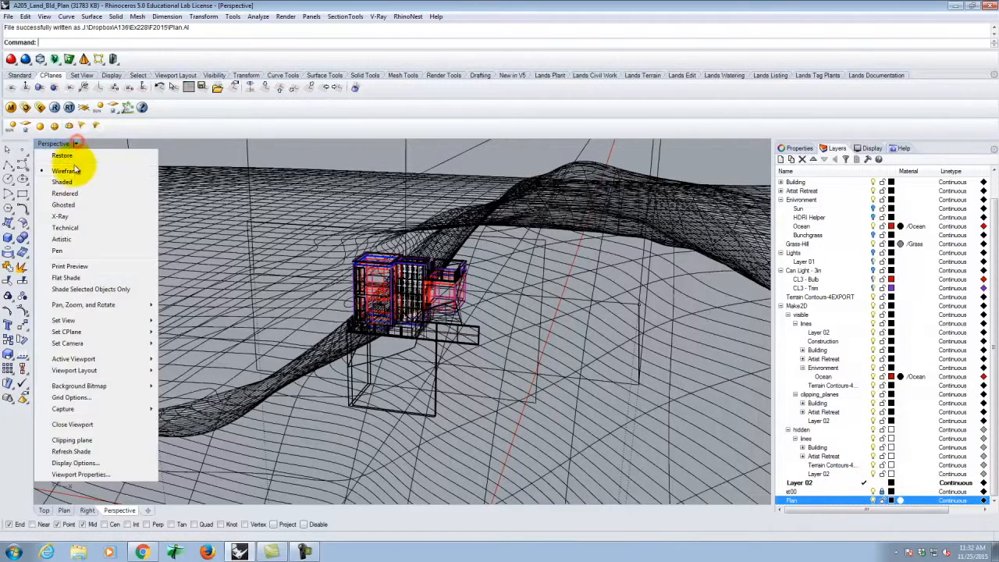
click(76, 181)
scroll(436, 318, down, 9)
scroll(434, 322, down, 3)
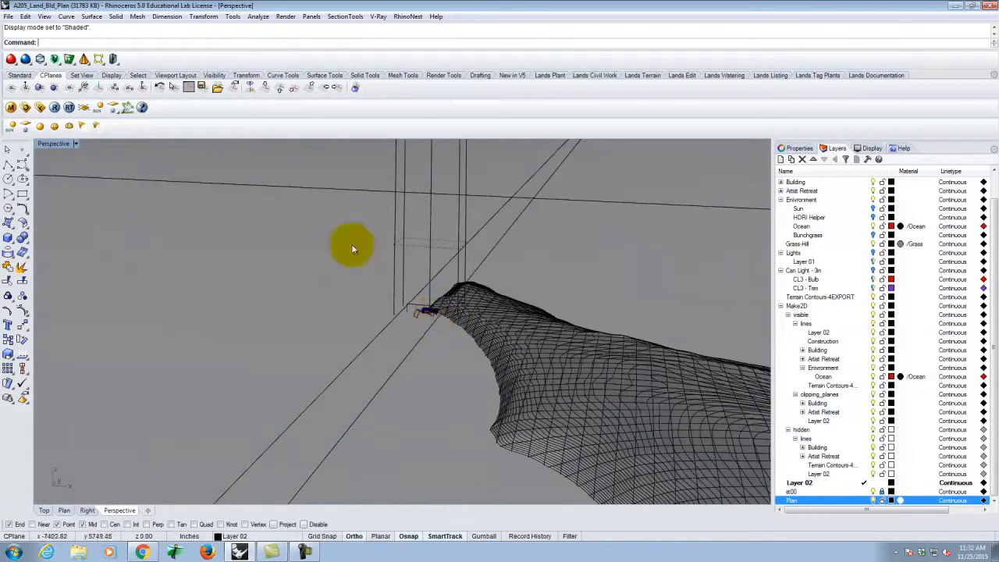
Restore the four-viewport layout and hide the Plan viewport's camera object
double_click(57, 144)
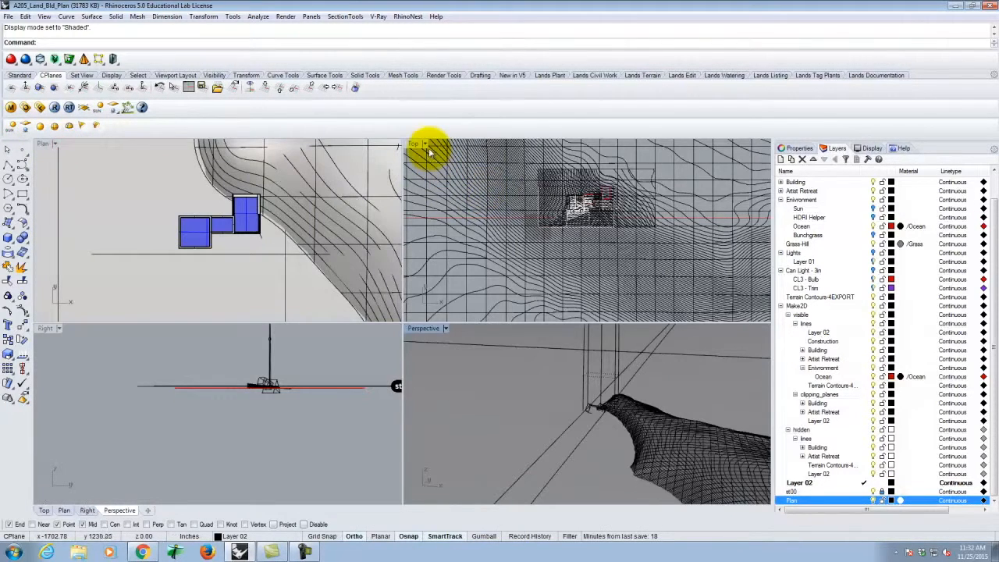
click(56, 144)
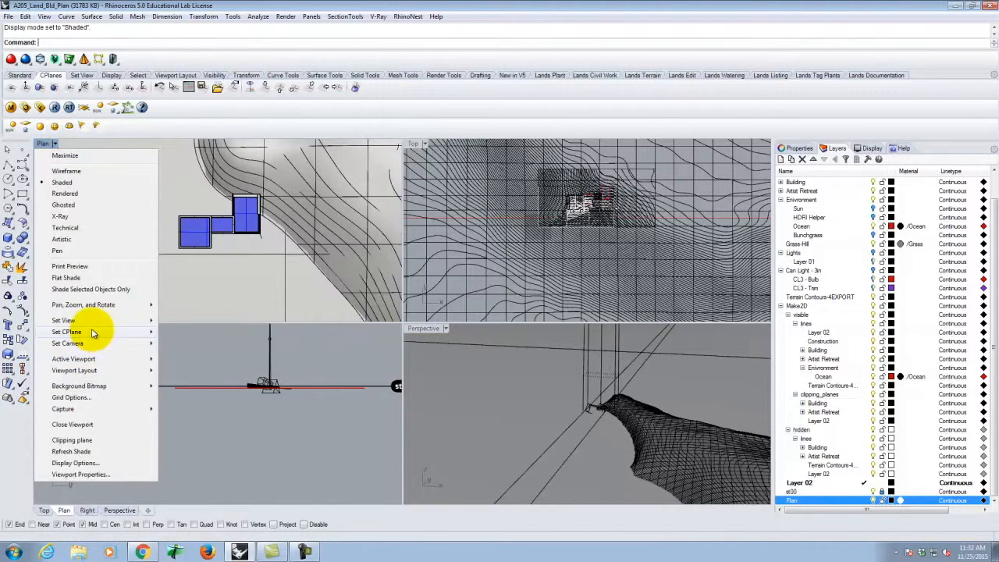
mouse_move(110, 343)
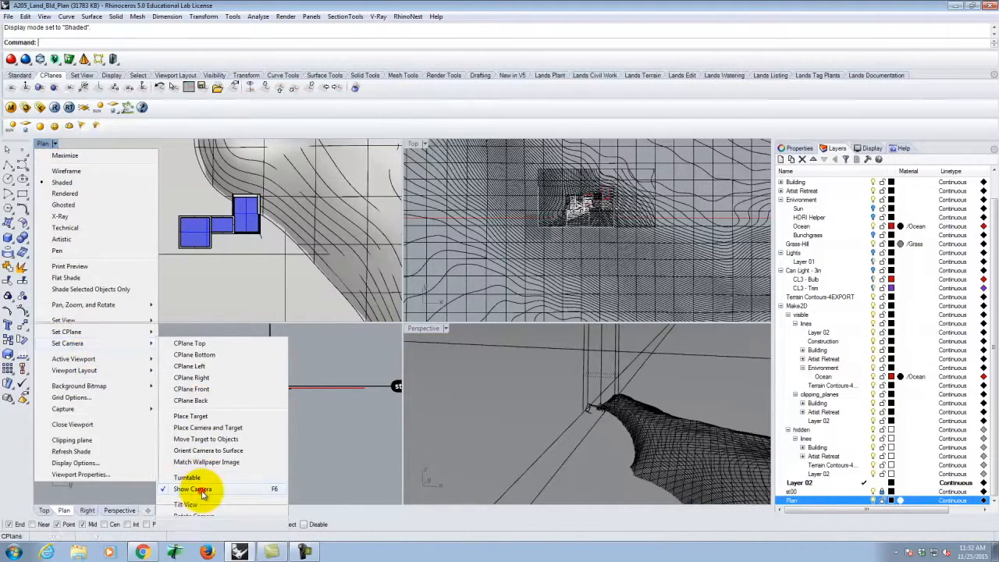
click(201, 490)
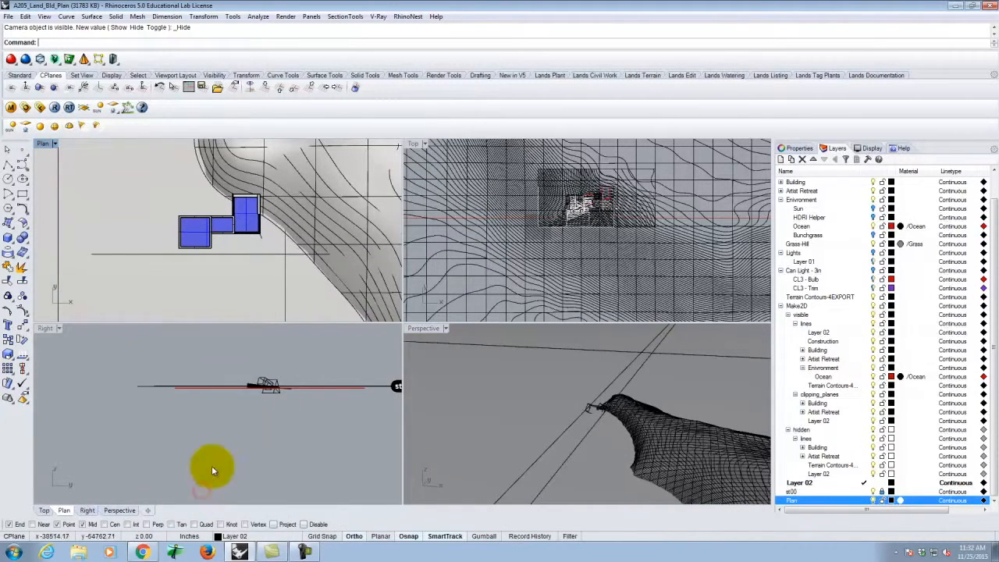
Maximize the Perspective viewport and set it to the Left view, framing the building and terrain
double_click(420, 329)
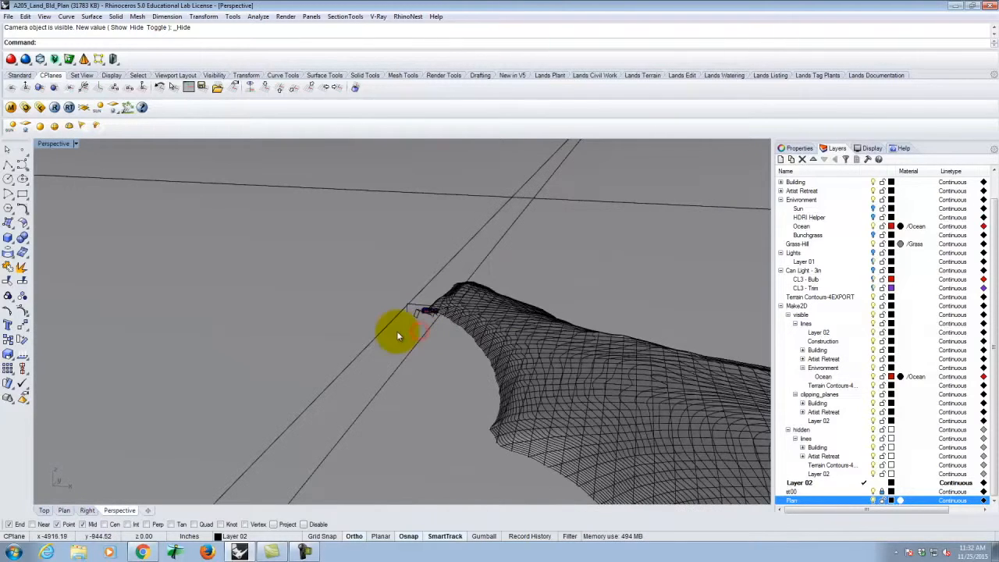
click(76, 144)
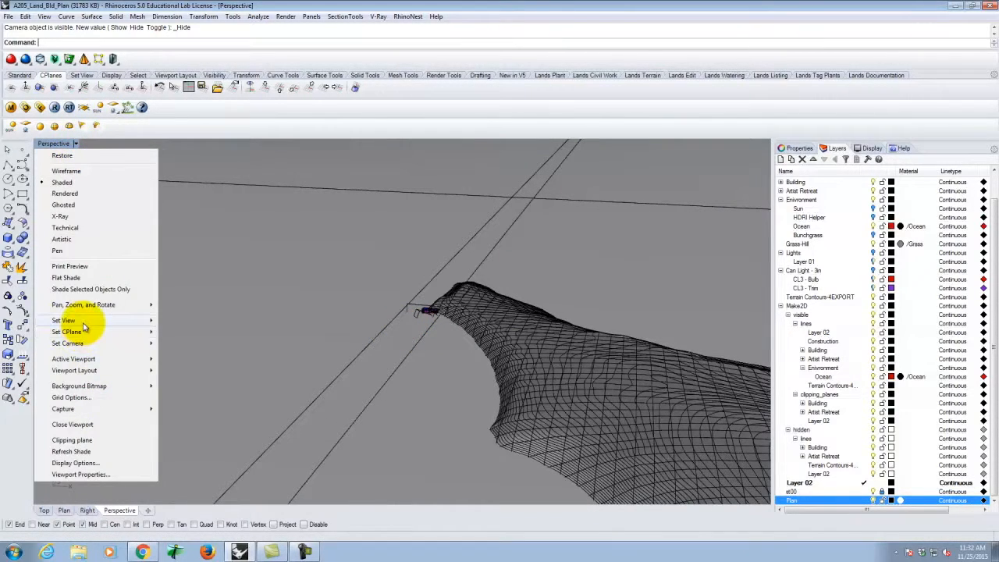
mouse_move(113, 320)
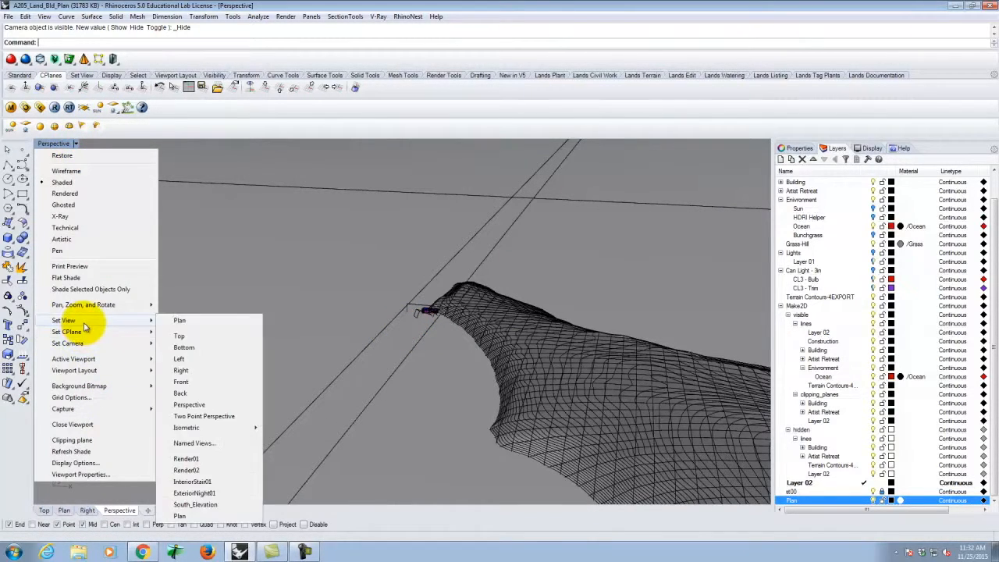
click(205, 359)
scroll(408, 326, up, 5)
scroll(406, 324, up, 8)
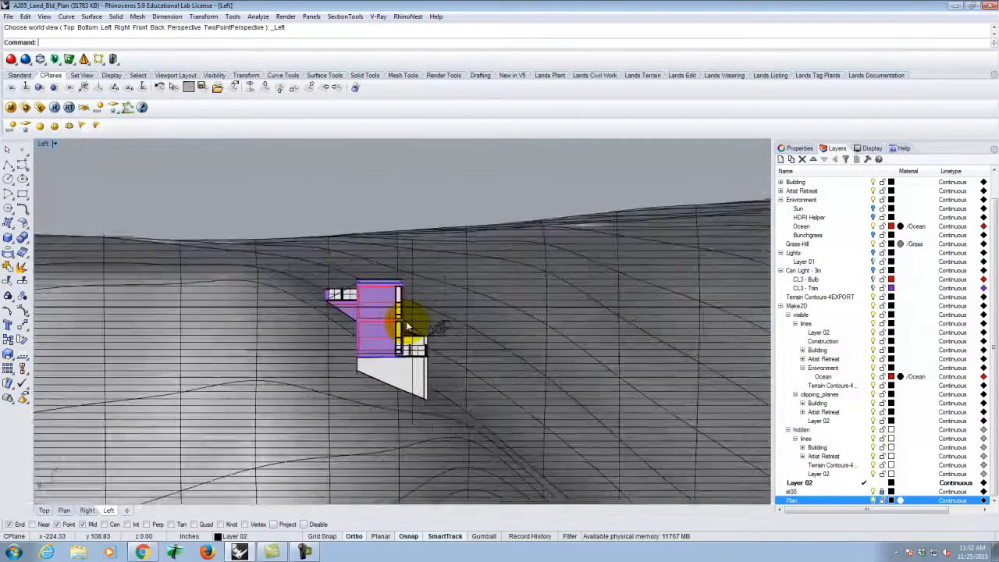
scroll(405, 320, down, 4)
scroll(295, 326, down, 8)
scroll(295, 327, down, 3)
key(Escape)
scroll(318, 324, up, 2)
scroll(320, 323, up, 1)
Pick the building's block instance from the overlapping objects to identify it, and clear the selection
click(316, 320)
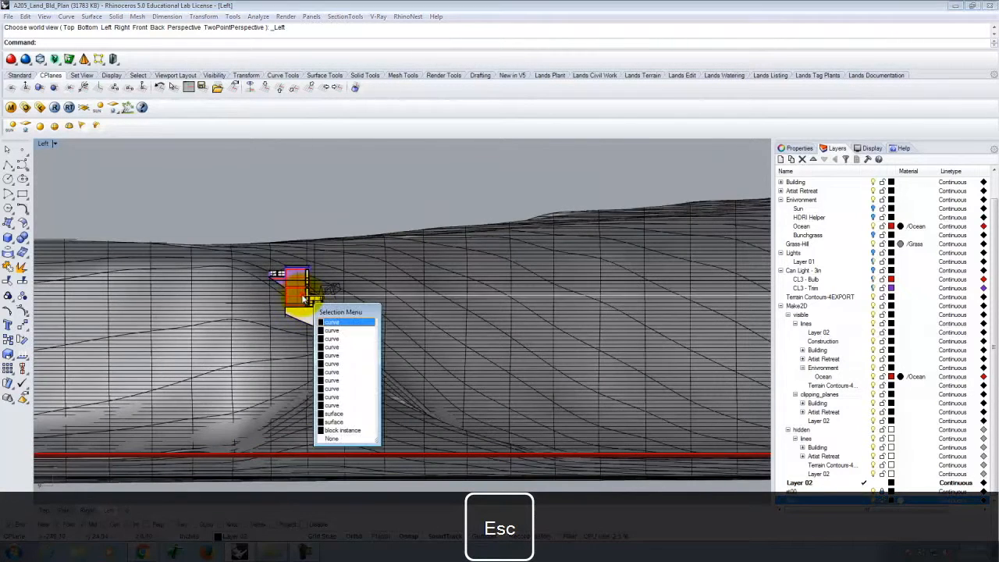
click(339, 431)
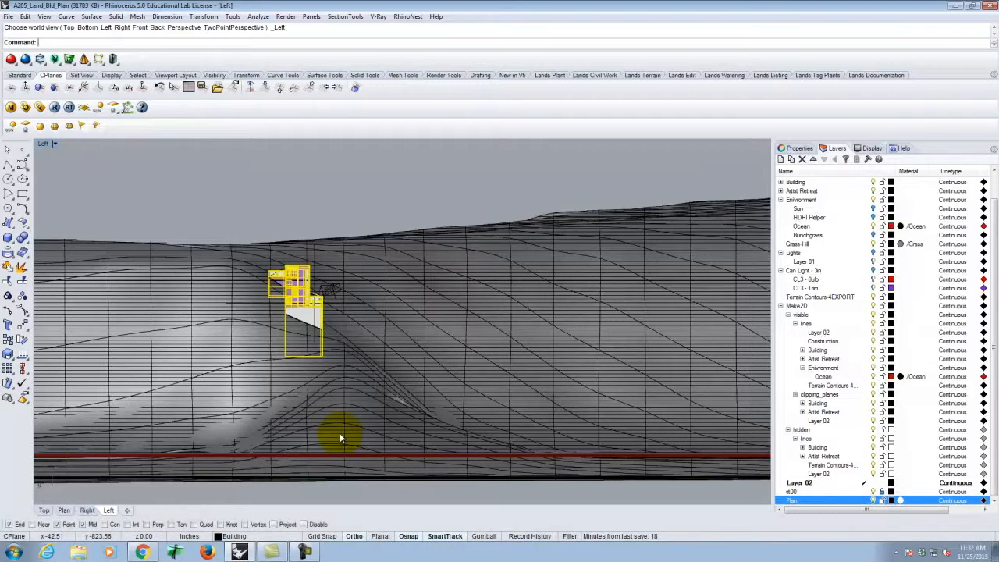
key(Escape)
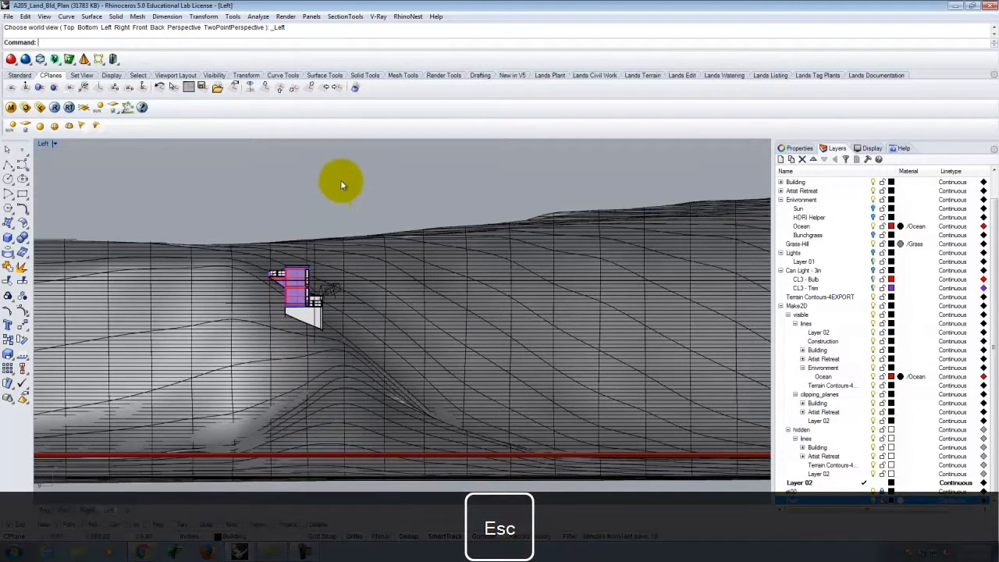
click(295, 283)
click(295, 281)
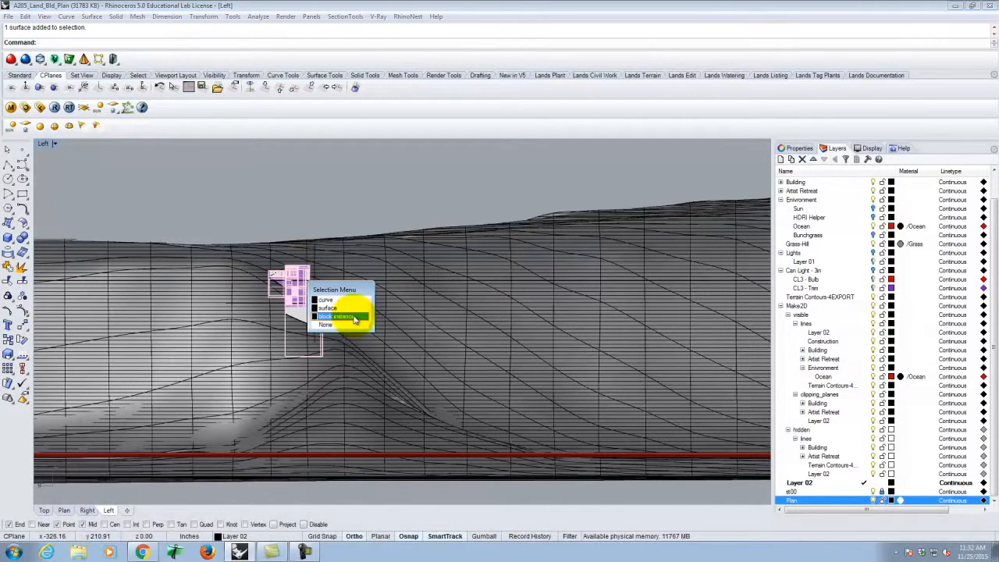
click(354, 315)
click(355, 230)
Select the building and terrain geometry together and explode it, breaking up the building's block instance
drag(380, 176, 245, 390)
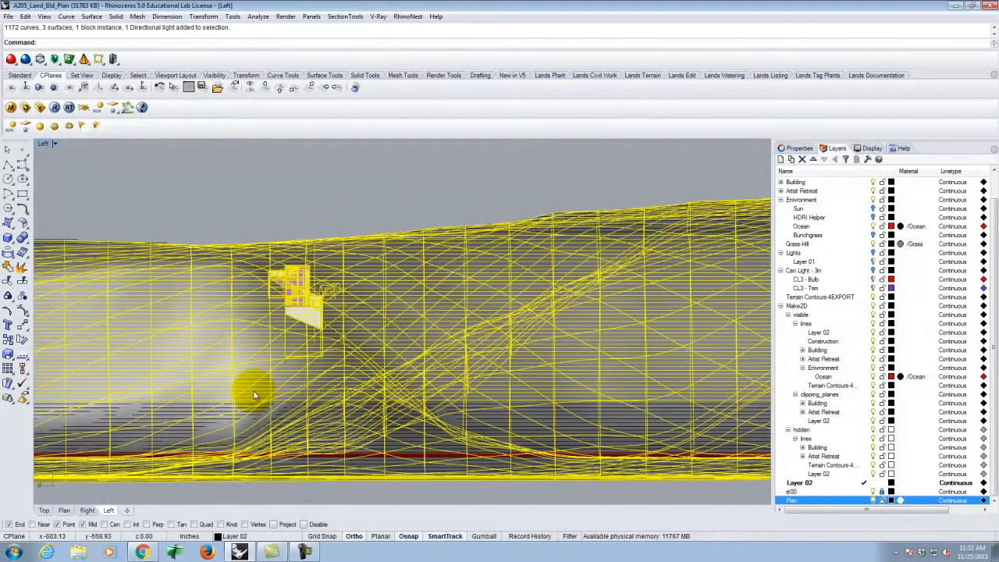
text(Explod)
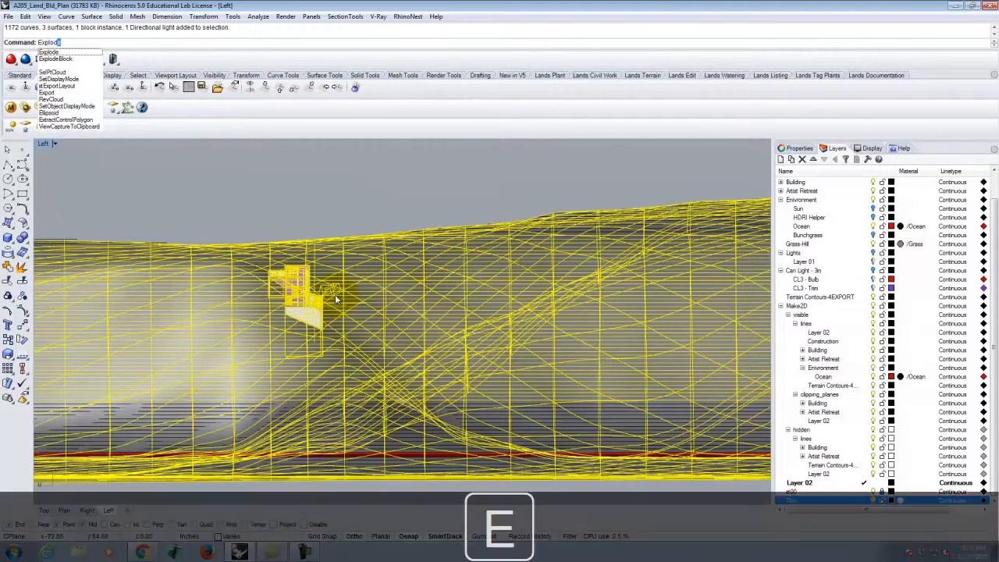
key(Return)
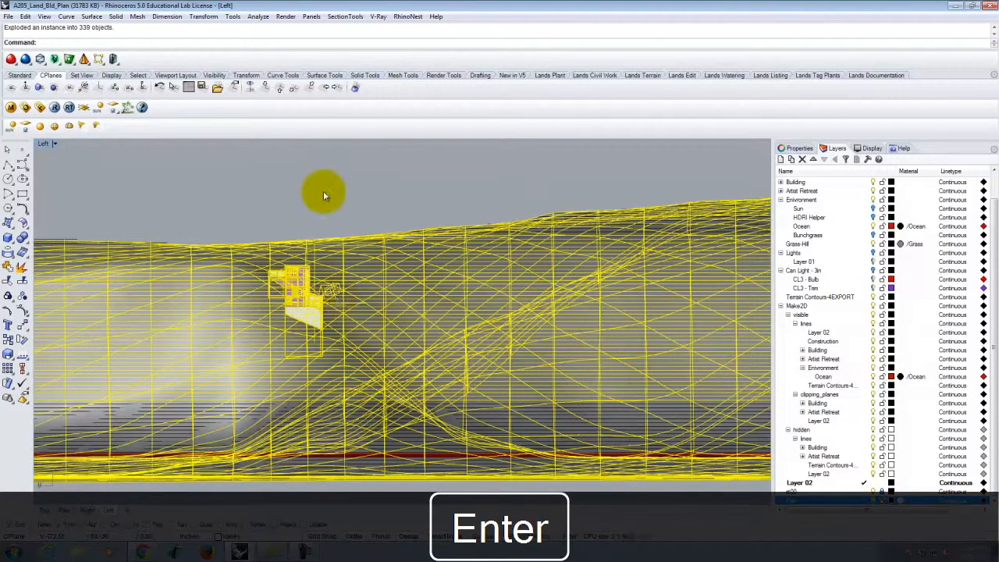
click(295, 286)
click(299, 296)
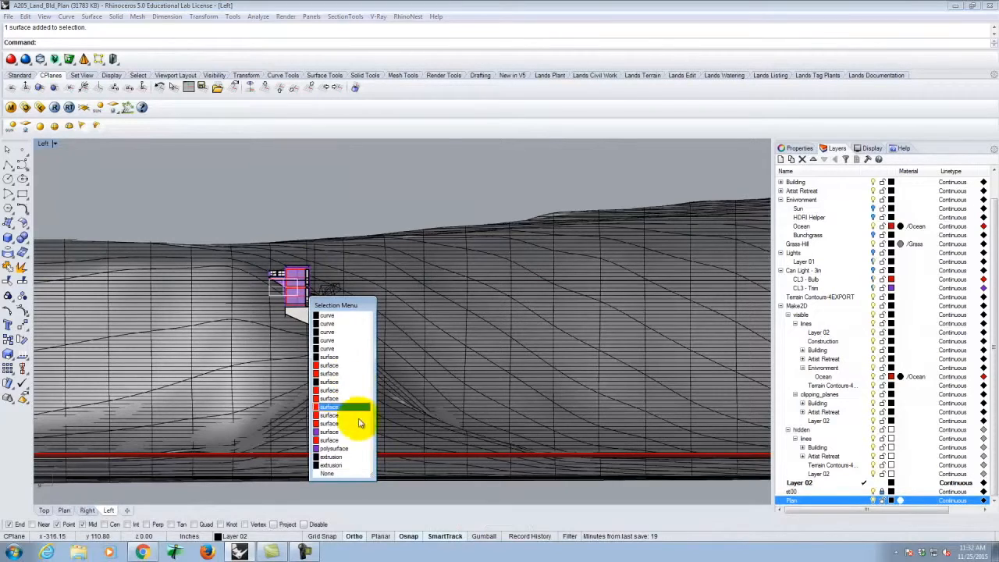
key(Escape)
Split the building and terrain geometry, using the horizontal plane on the Plan layer as the cutting object
scroll(397, 204, down, 4)
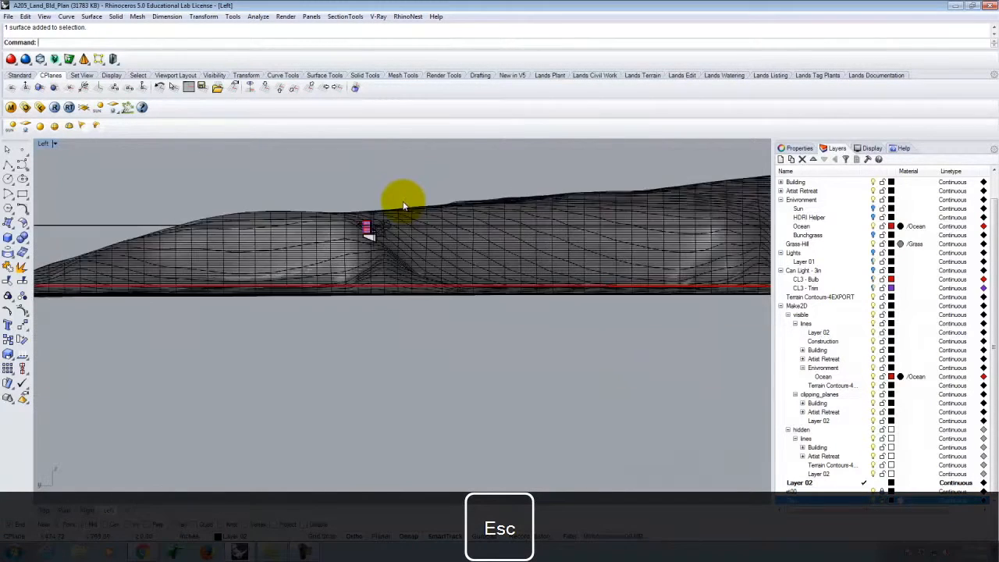
click(121, 225)
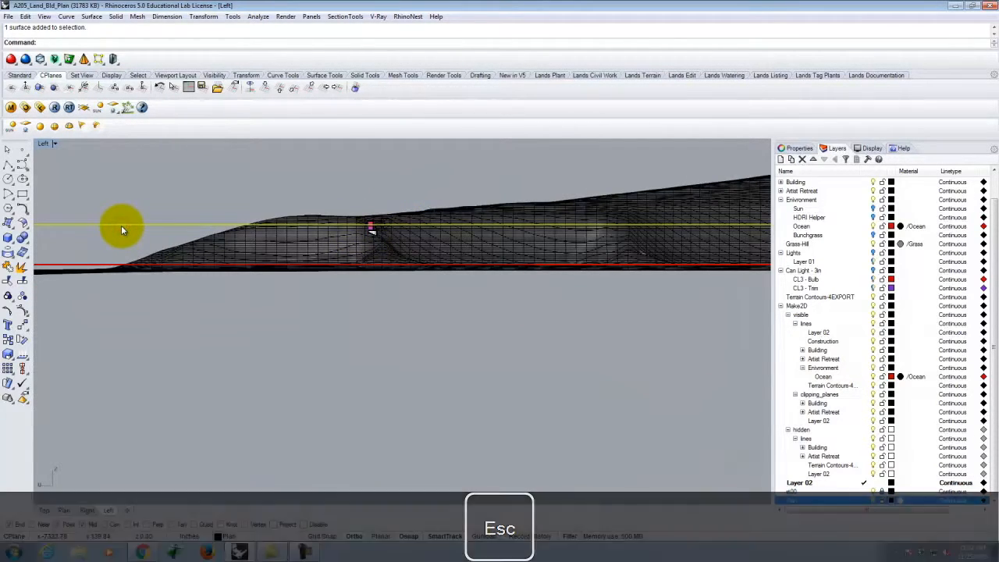
key(Escape)
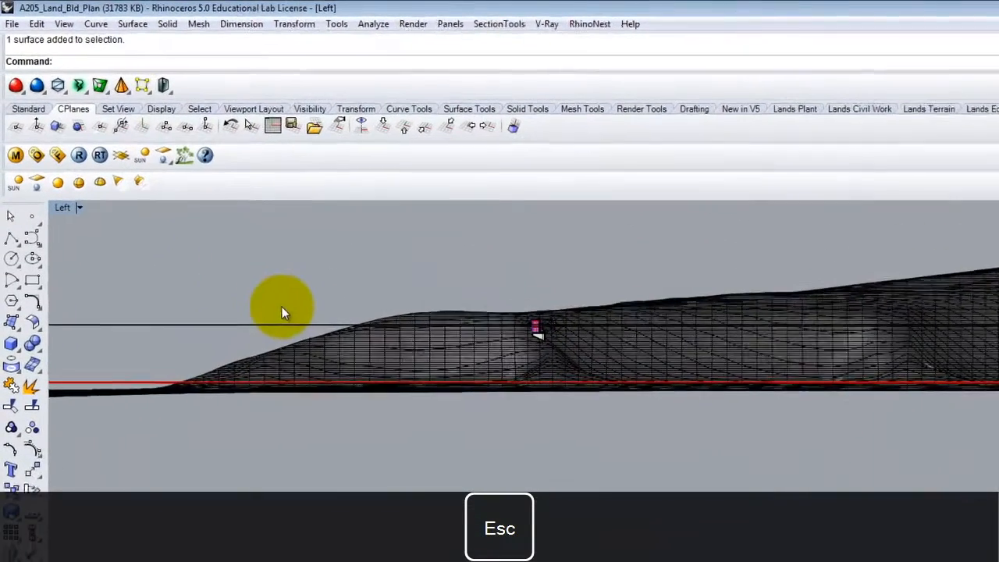
text(Split)
key(Return)
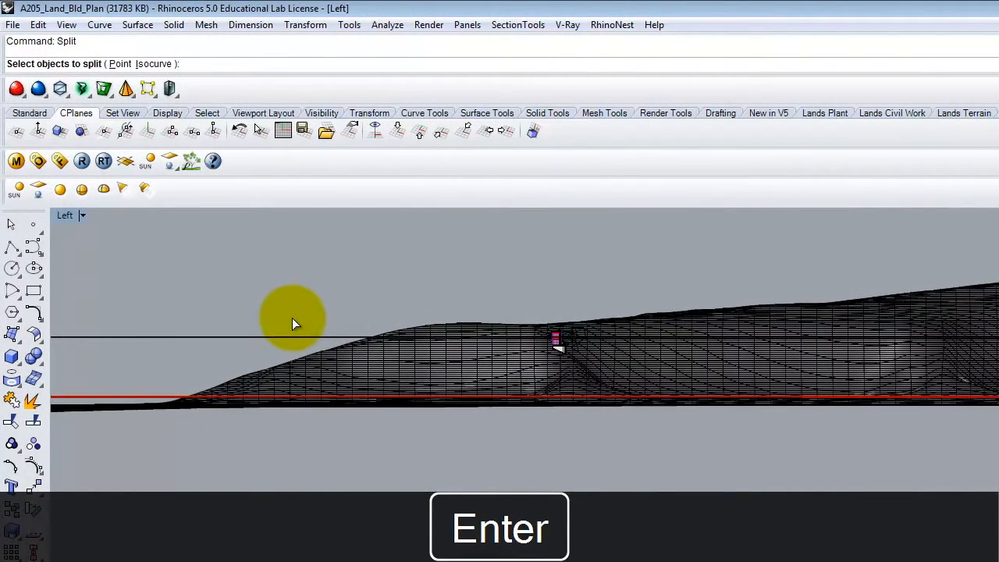
drag(671, 263, 446, 513)
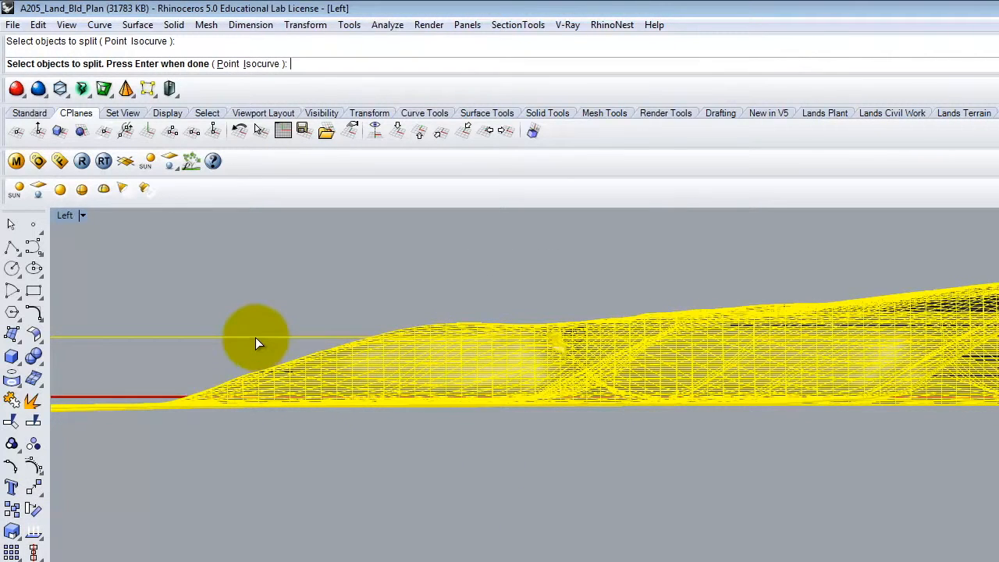
key(Return)
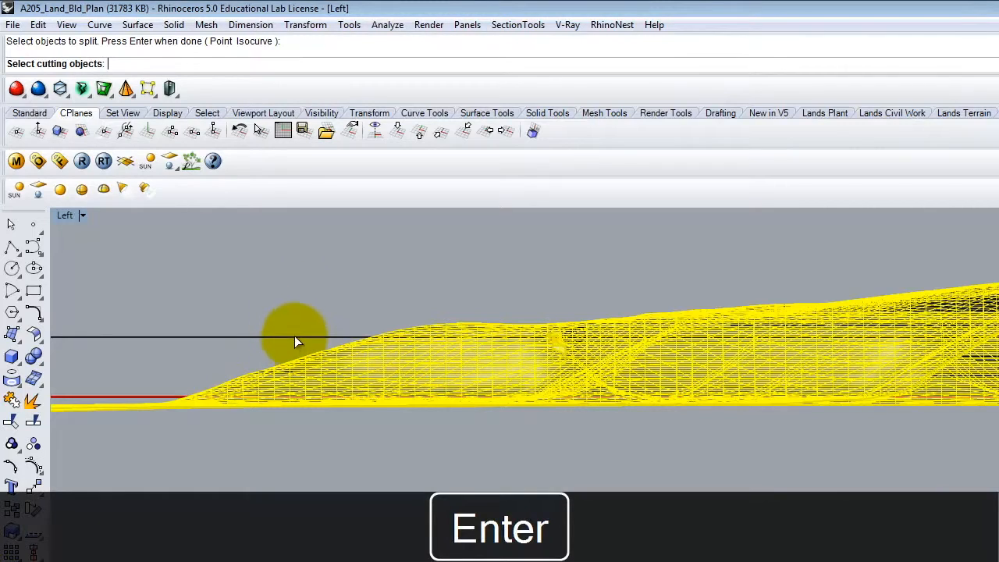
click(295, 337)
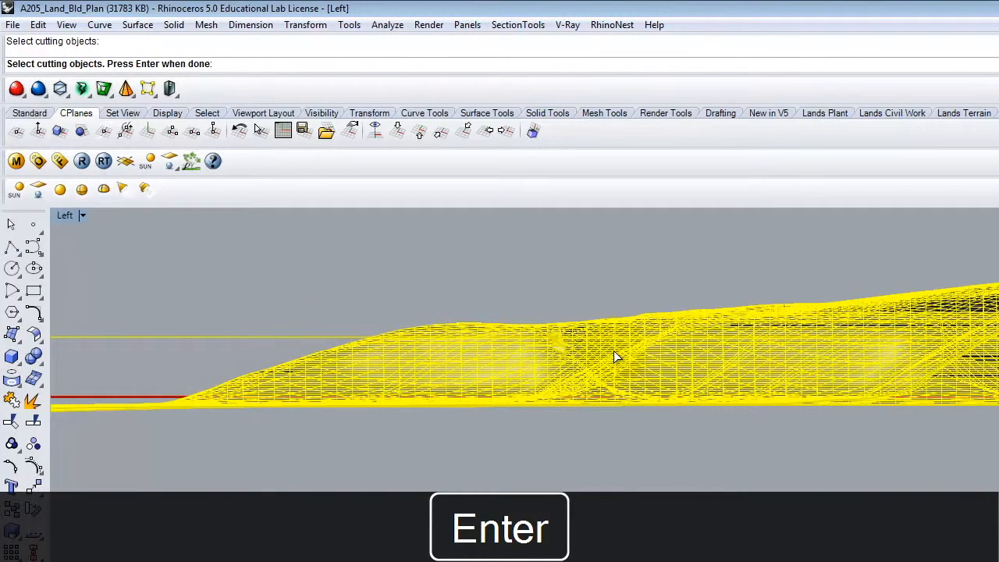
key(Return)
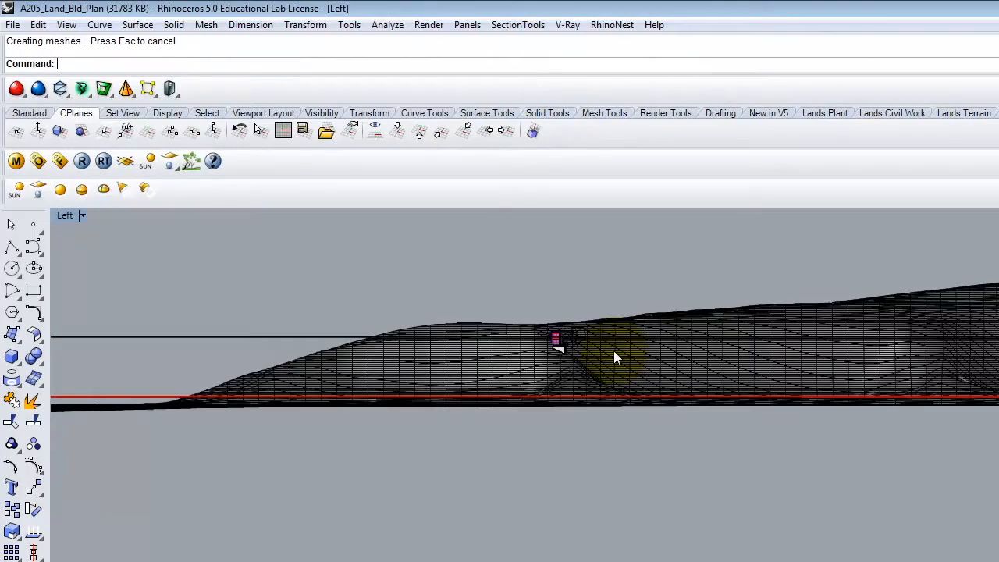
Select the tall, narrow window blocks on the building's upper and lower floors
scroll(613, 350, up, 5)
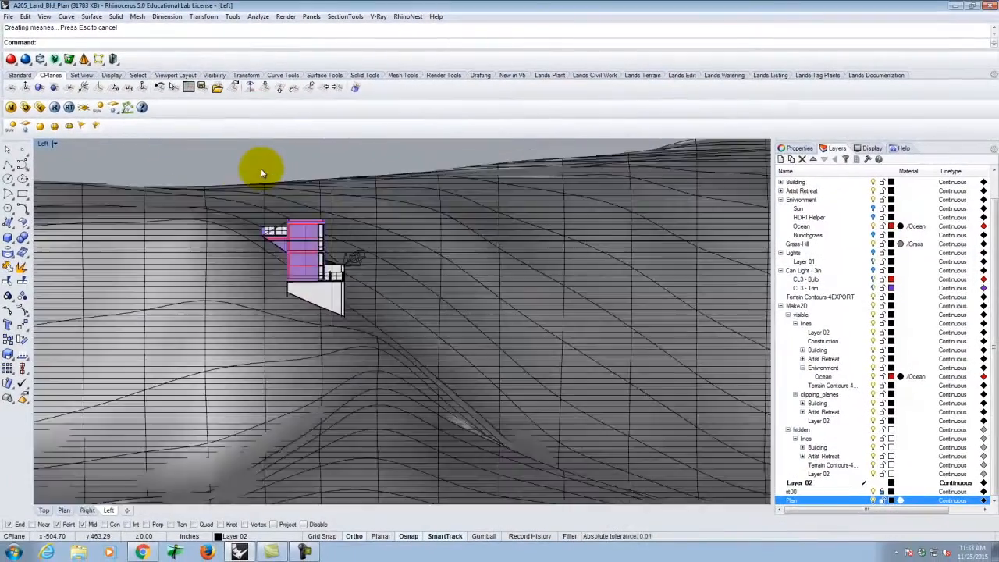
drag(414, 153, 191, 240)
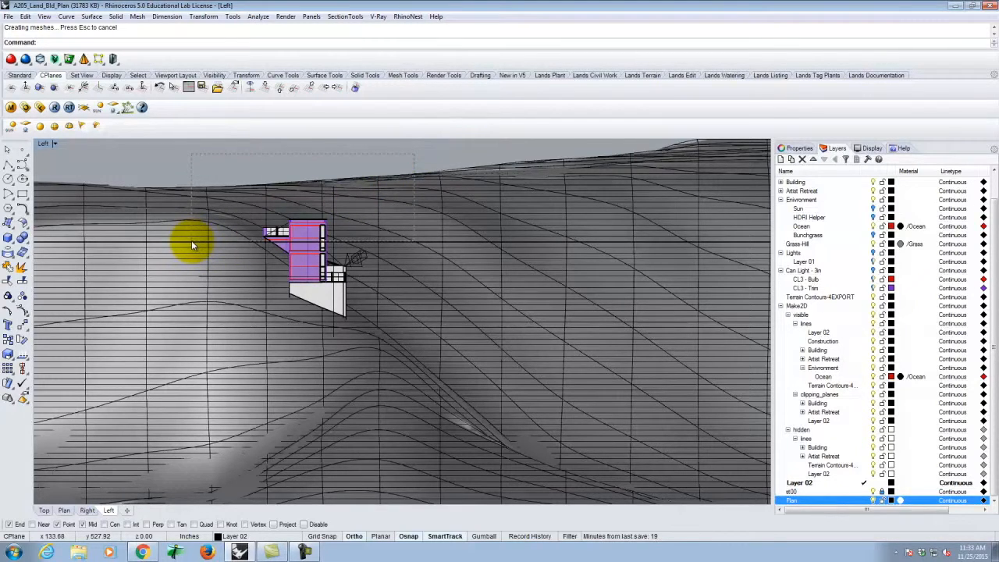
scroll(322, 253, up, 8)
key(Escape)
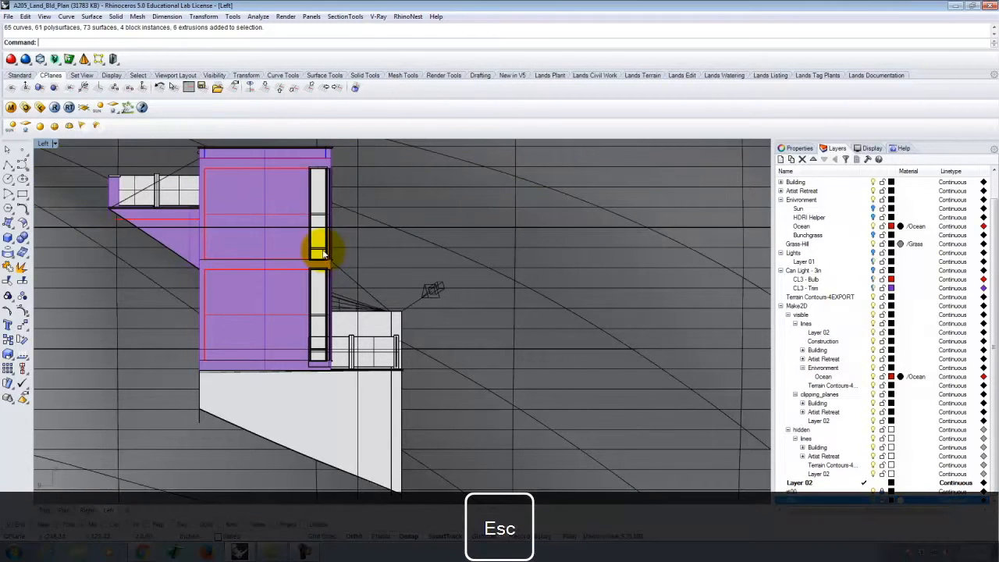
click(326, 259)
click(378, 283)
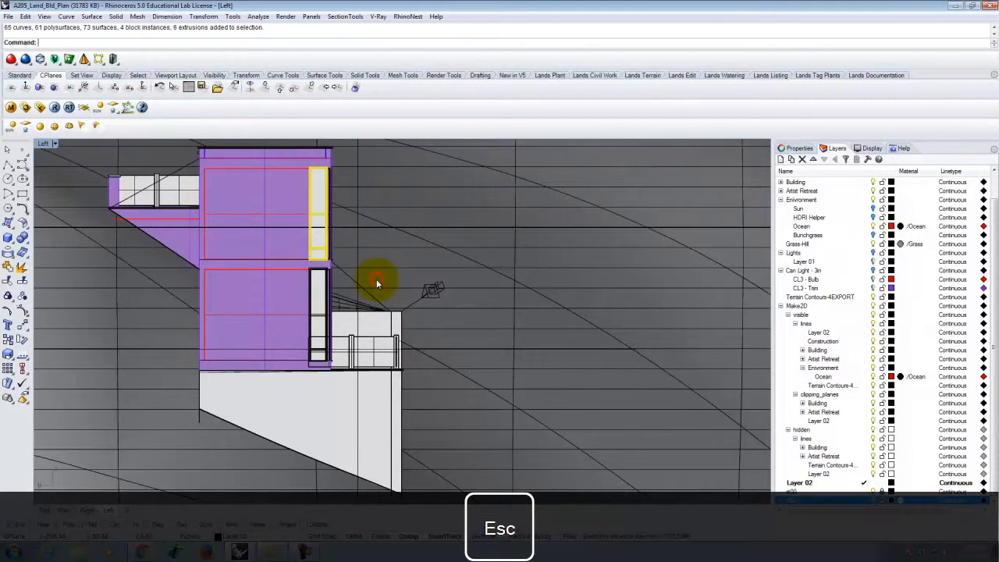
click(320, 287)
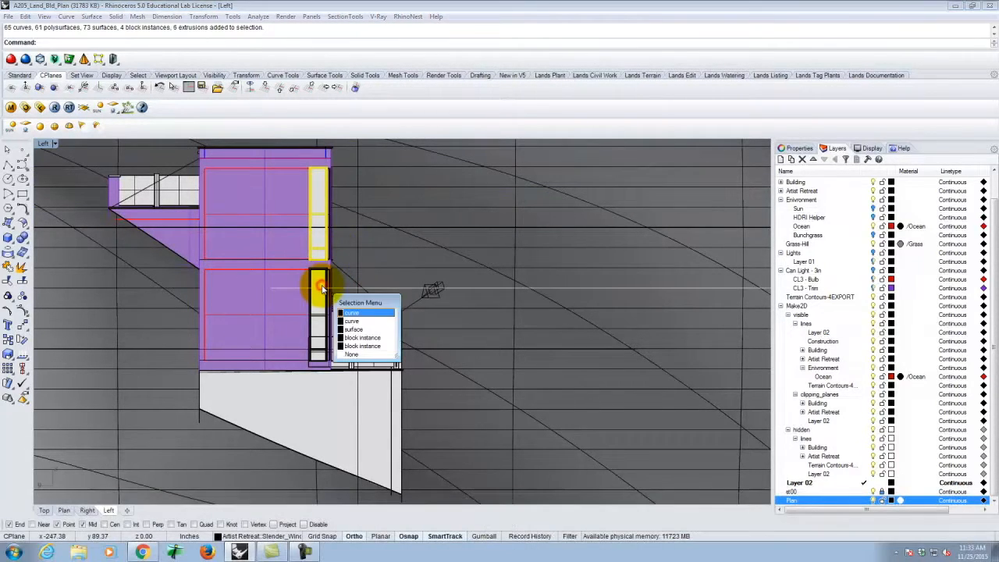
Select the slender window blocks and surrounding geometry along the building's stair-side edge and explode the block instances
click(363, 346)
scroll(342, 351, down, 8)
key(Escape)
drag(311, 248, 407, 419)
text(Ex)
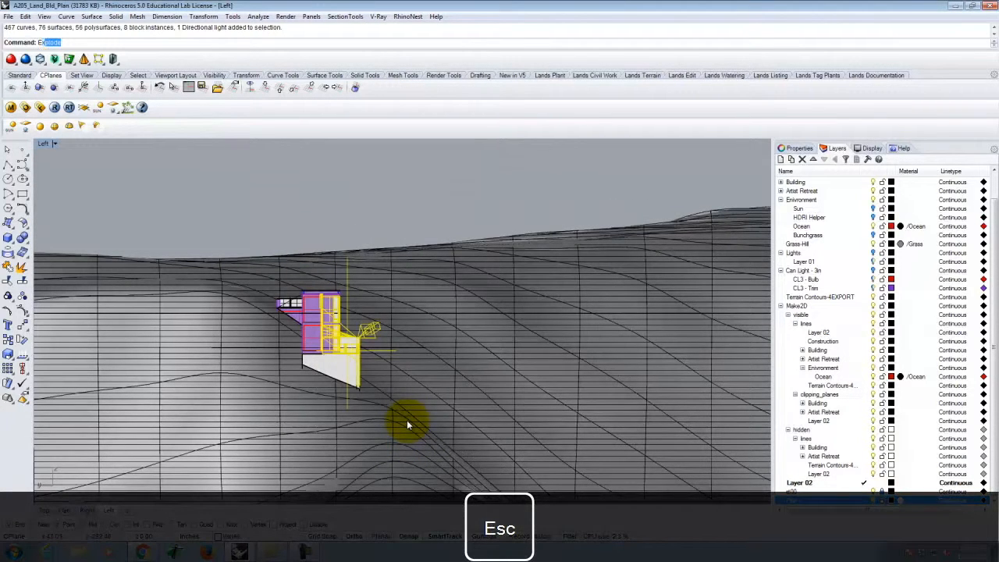
text(plode)
key(Return)
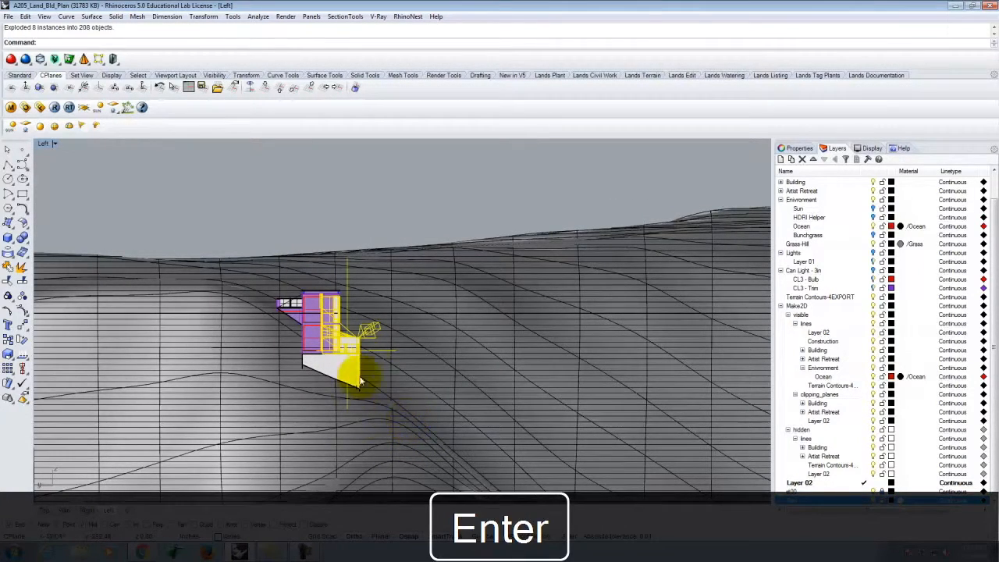
Split the building geometry using the horizontal cutting plane as the cutting object, and save the file
click(348, 215)
text(Split)
key(Return)
drag(205, 212, 412, 428)
key(Return)
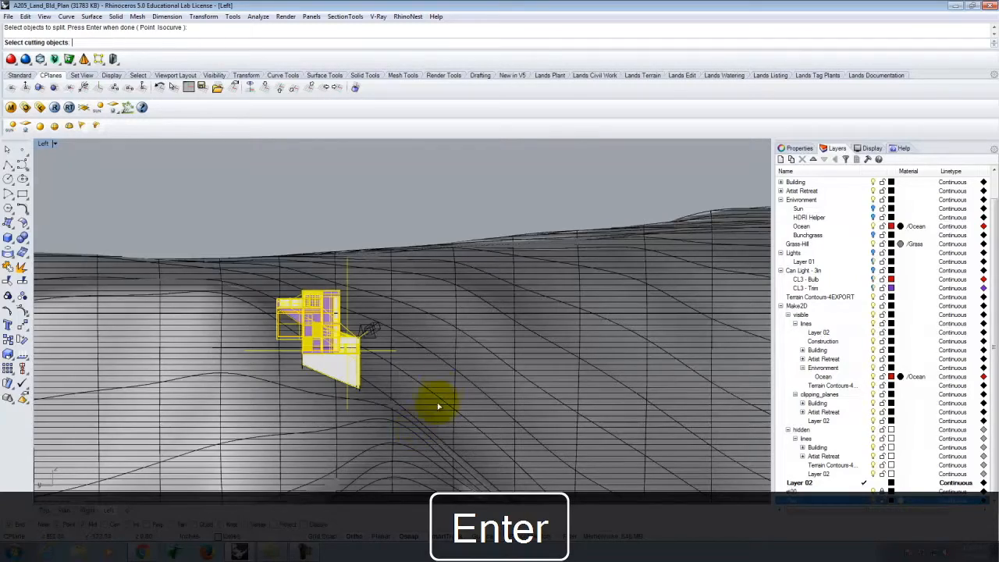
scroll(438, 406, down, 3)
click(48, 354)
key(Return)
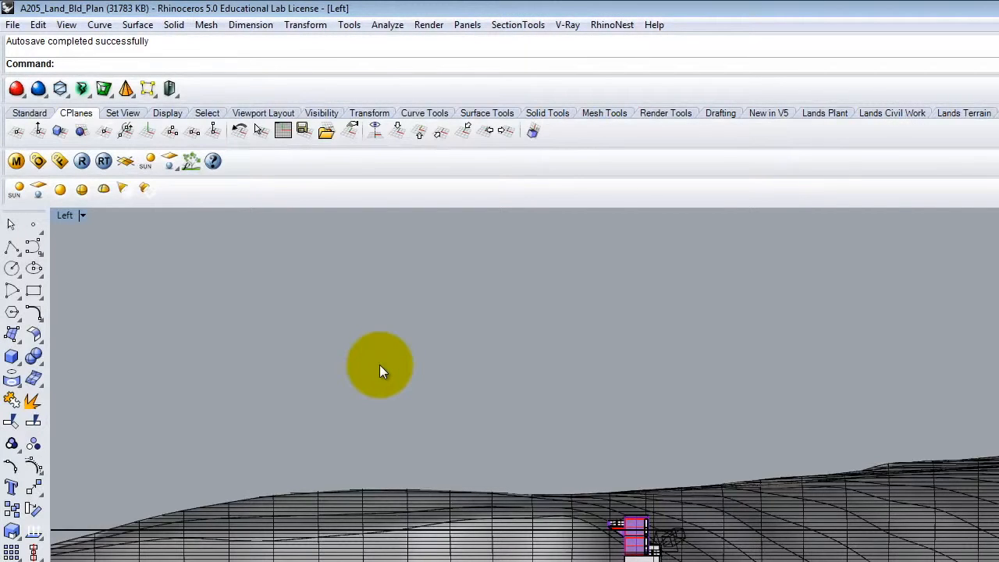
click(11, 26)
click(39, 102)
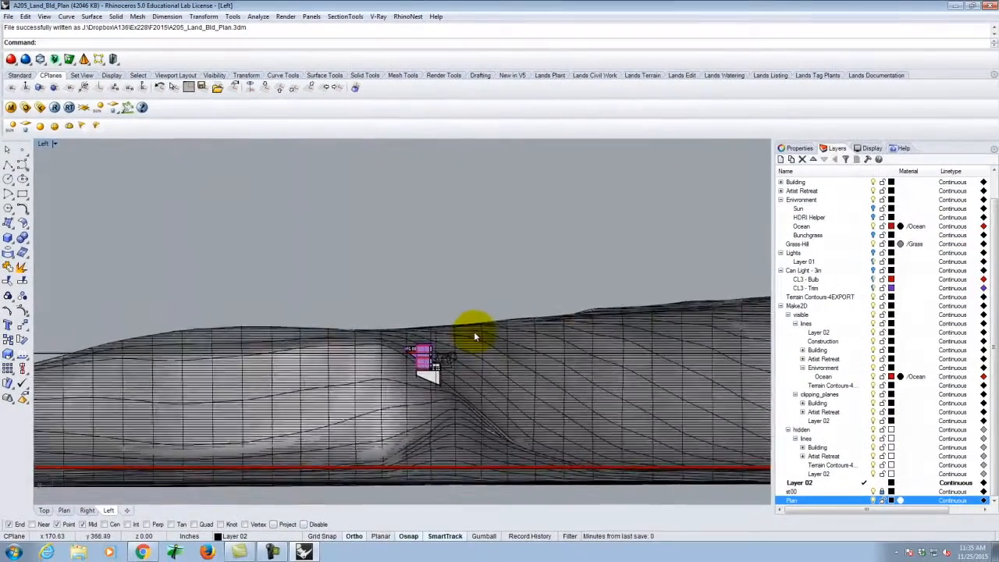
Select the terrain and building parts above the horizontal cut with a crossing selection
scroll(473, 332, up, 8)
drag(461, 251, 238, 393)
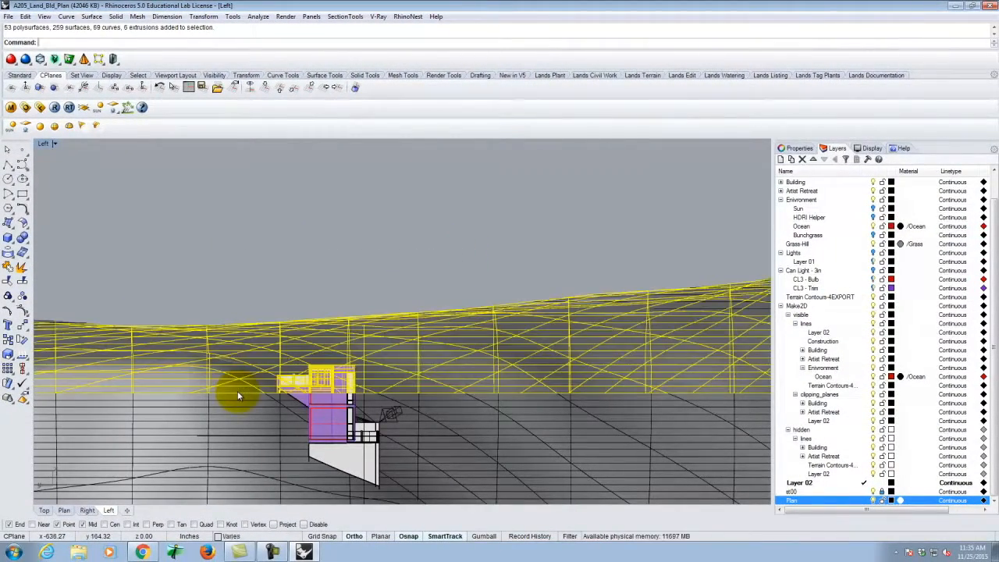
click(401, 279)
drag(428, 260, 234, 391)
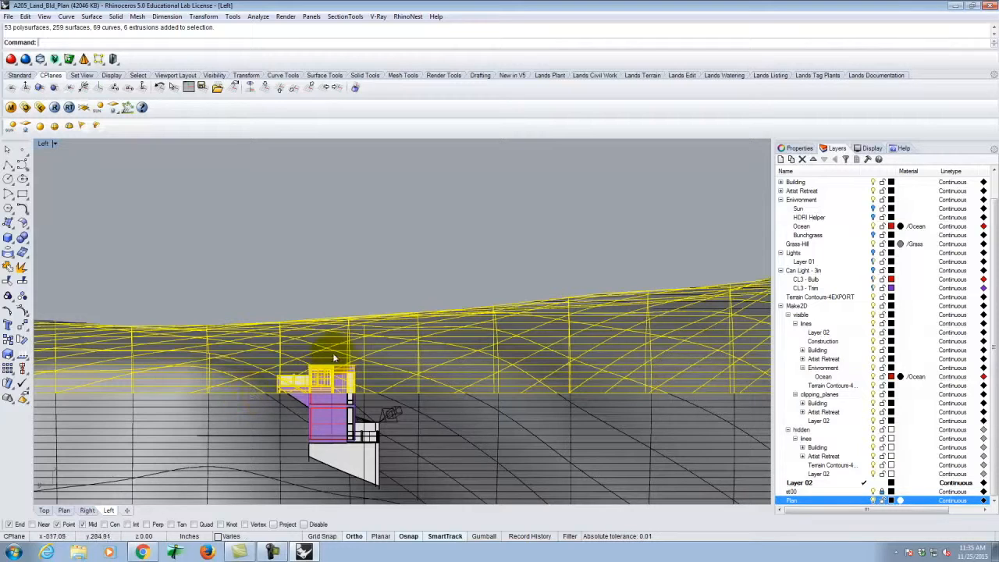
Start loading a scene material in the V-Ray material editor and browse to KINGFISHER > Resources > V-Ray > V-Ray Materials
click(11, 109)
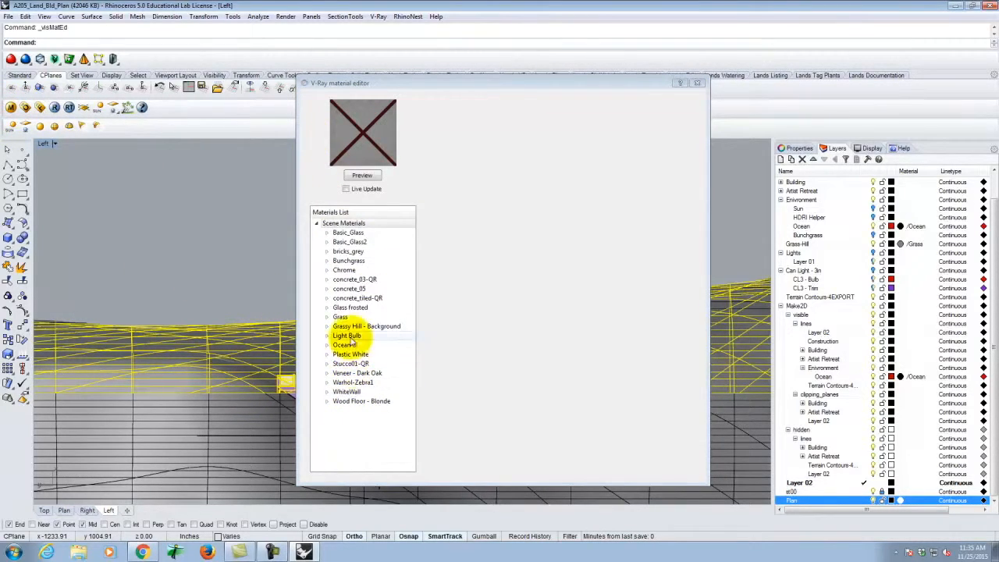
click(348, 224)
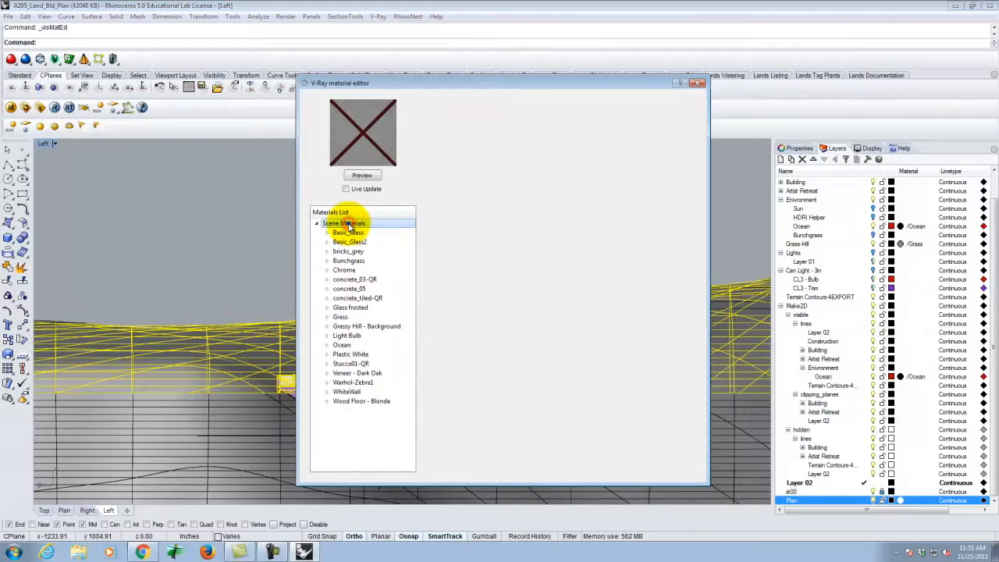
right_click(348, 224)
click(376, 238)
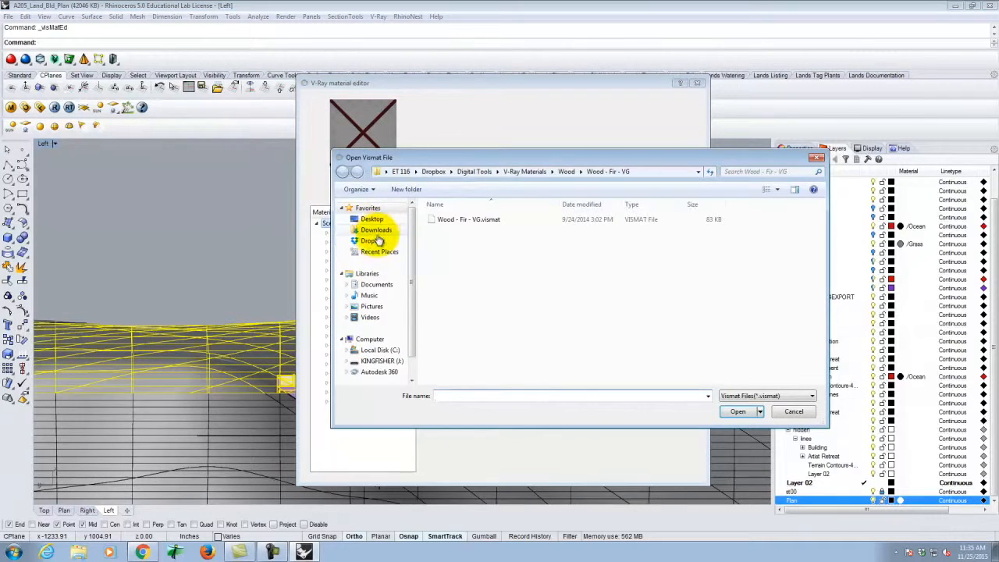
click(381, 361)
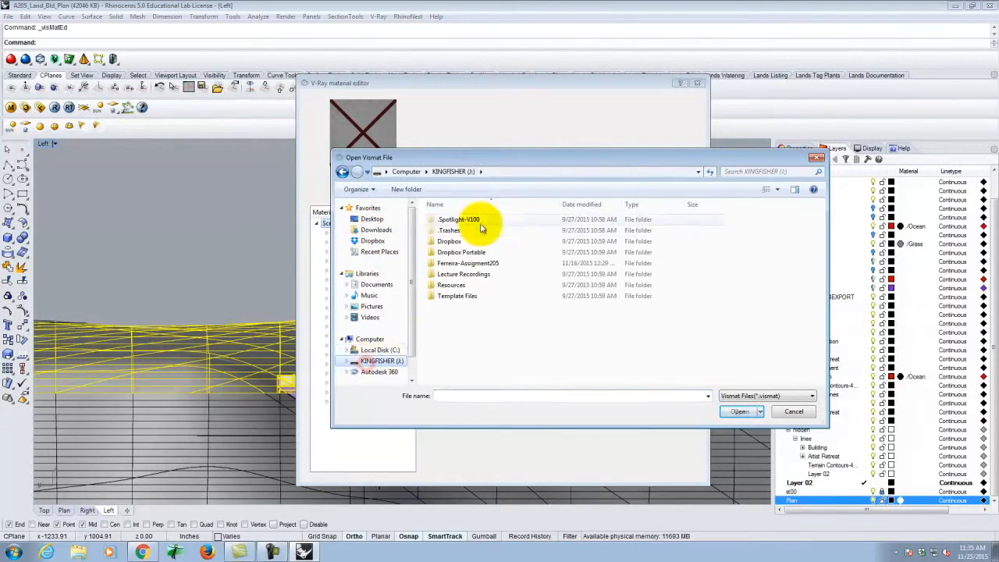
double_click(450, 284)
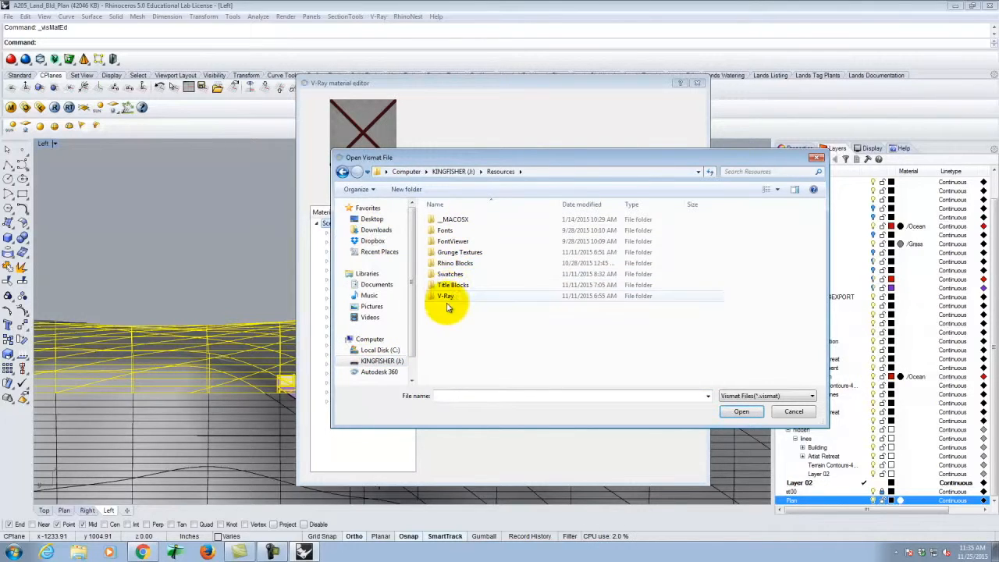
double_click(446, 296)
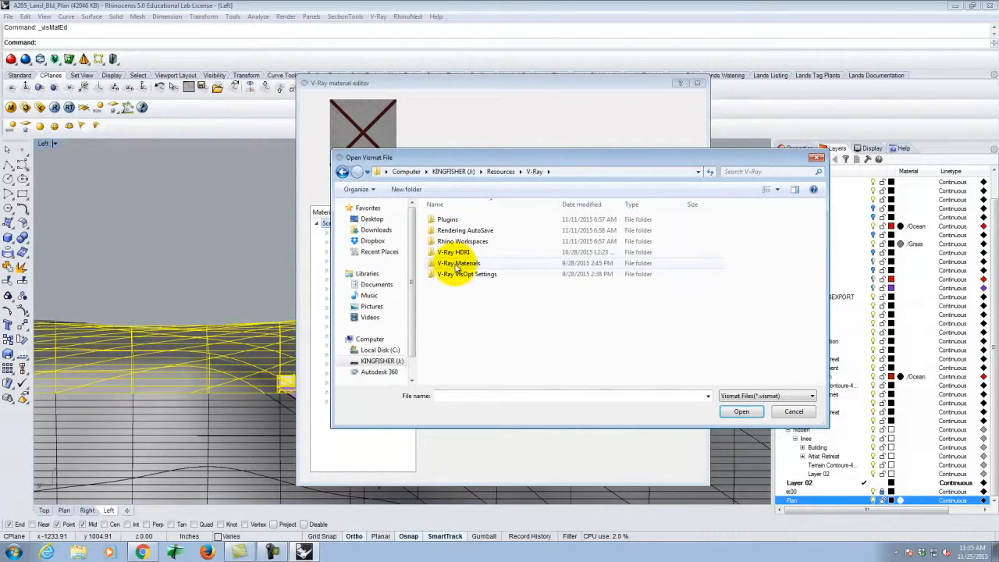
double_click(456, 264)
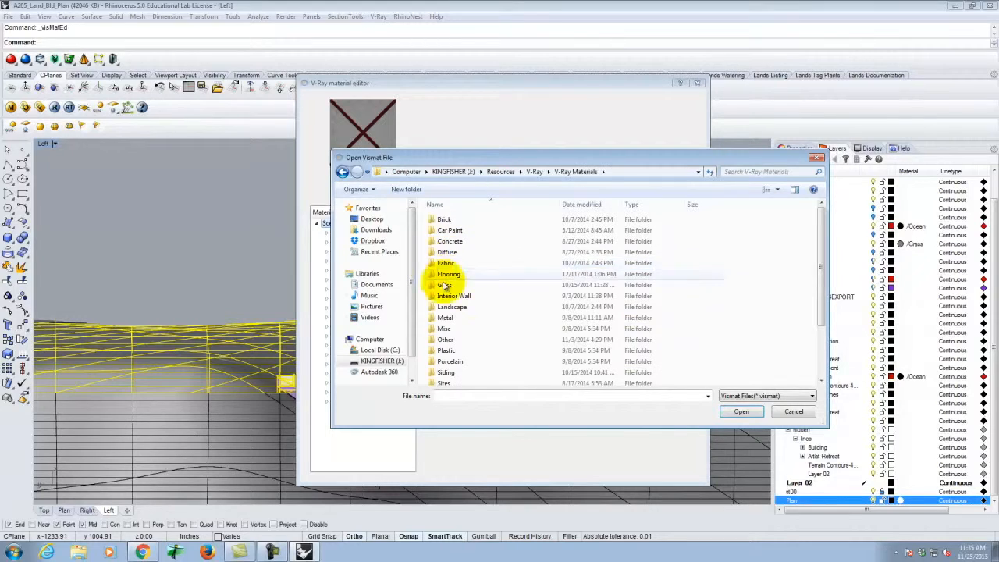
Load the cThru material from the Special Materials folder into the scene and close the material editor
scroll(457, 336, down, 2)
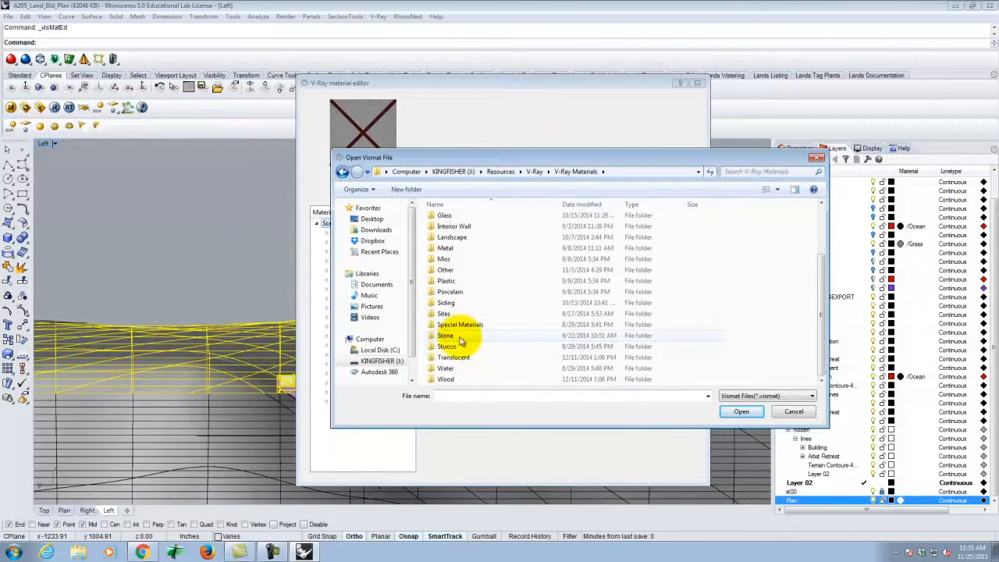
double_click(460, 325)
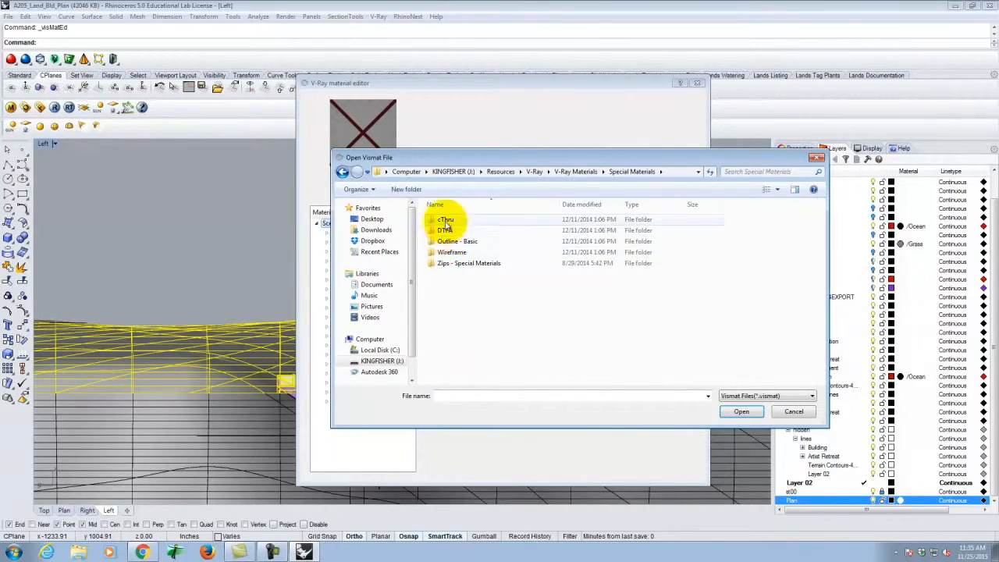
double_click(447, 222)
double_click(435, 222)
click(441, 219)
click(745, 412)
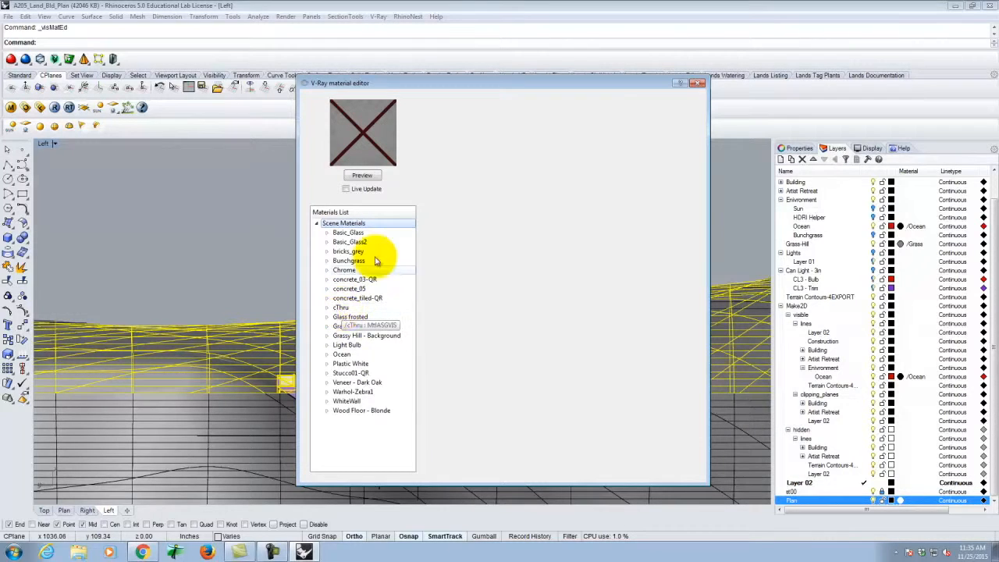
click(700, 82)
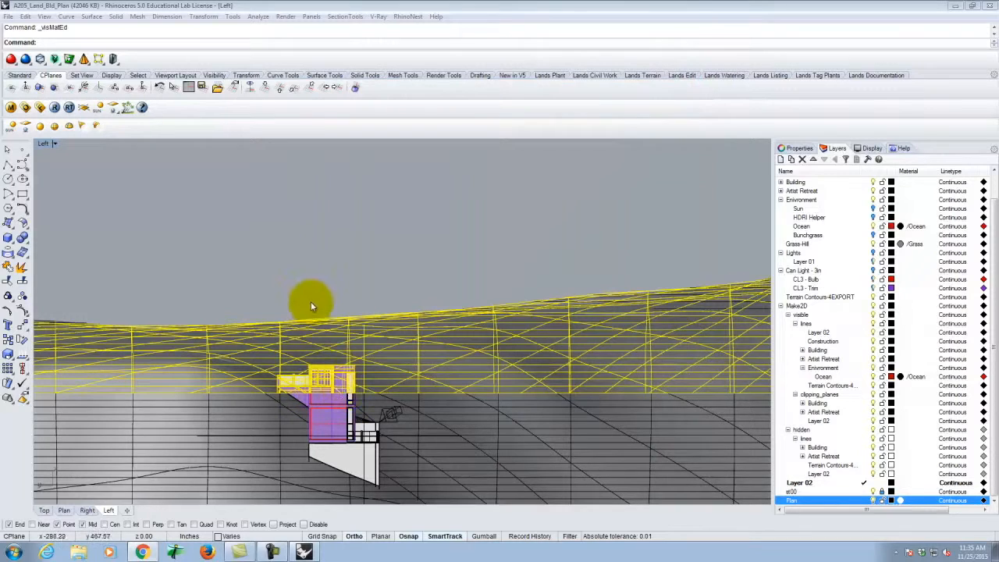
Clear the selection and reselect all terrain and building parts above the horizontal cut
click(328, 287)
scroll(345, 374, up, 2)
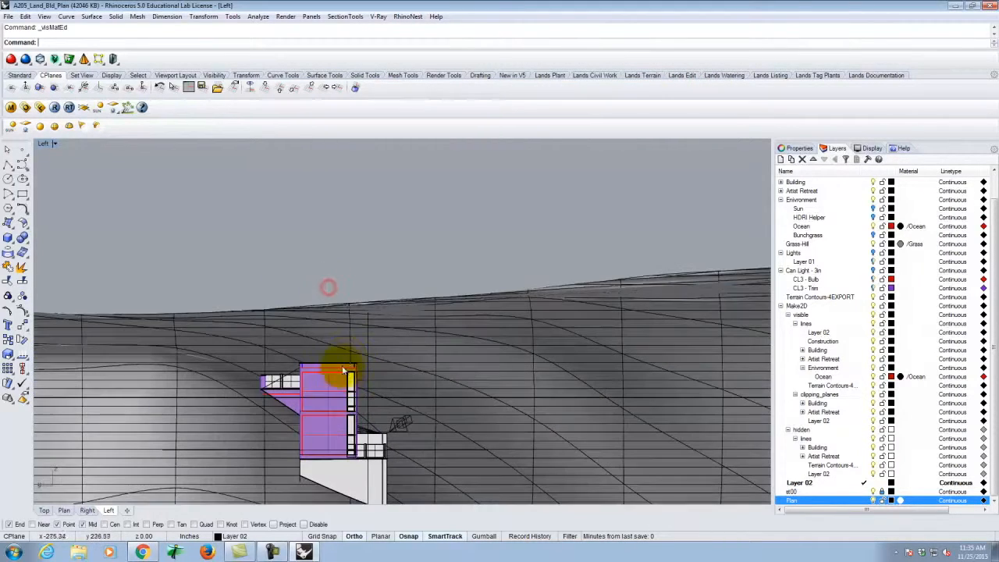
drag(423, 247, 249, 394)
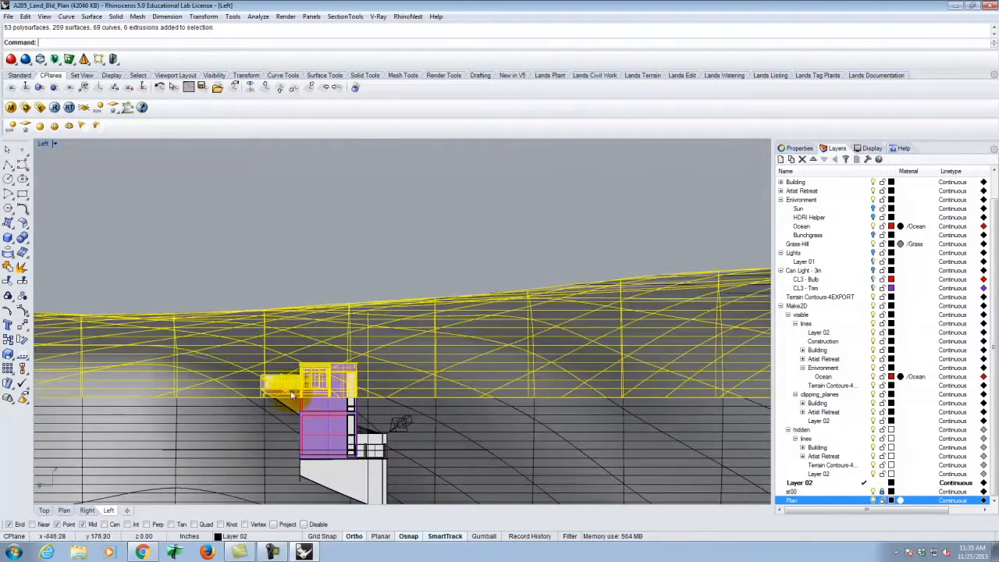
scroll(343, 382, up, 5)
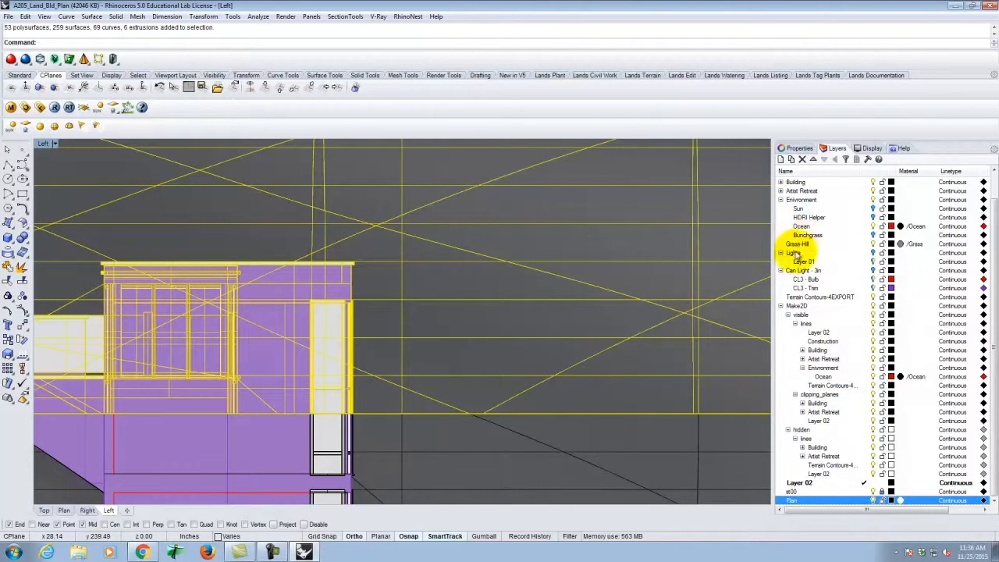
Turn off the Glass Railing and Window Glass layers in both the top-level Artist Retreat group and the Building group
click(780, 191)
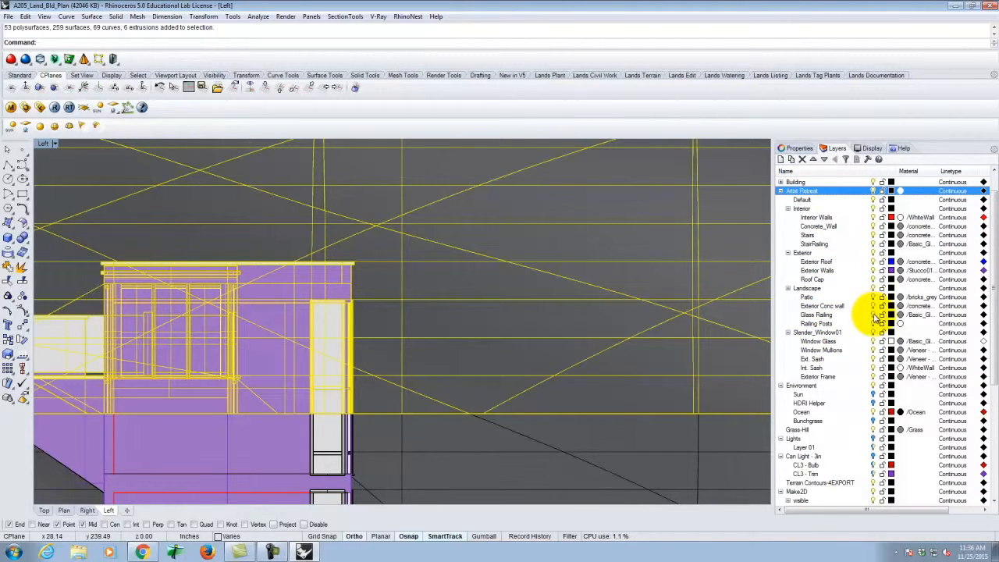
click(874, 315)
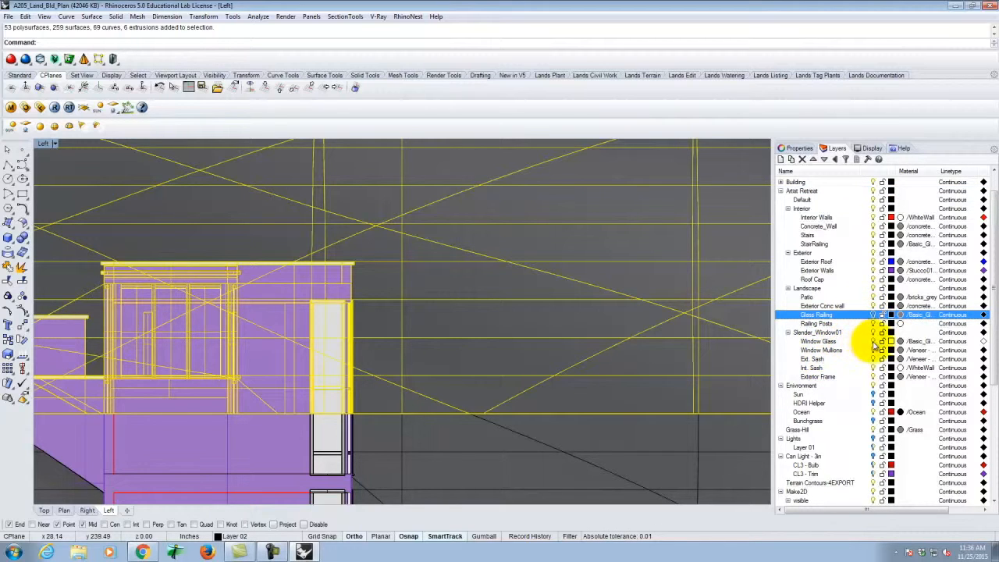
click(873, 343)
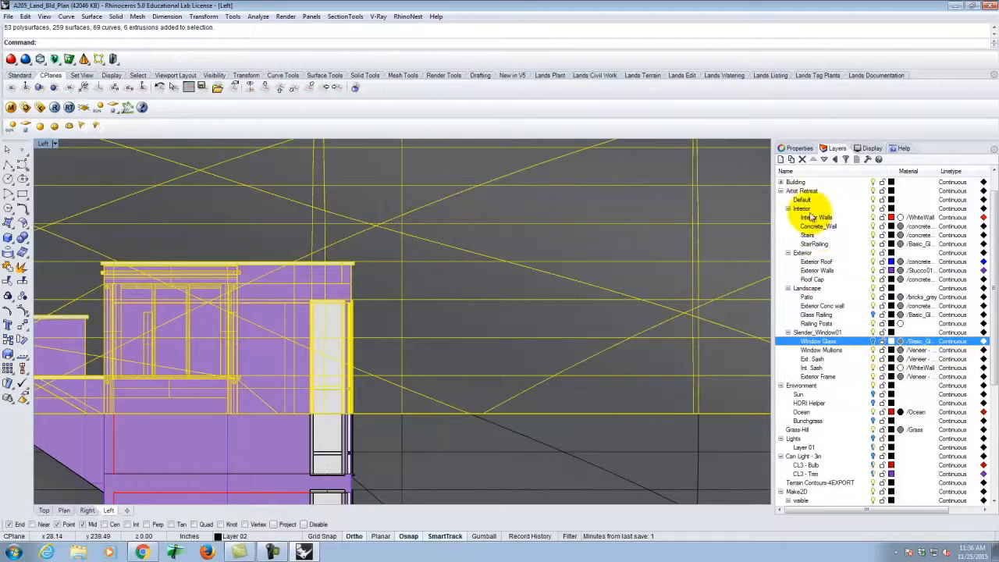
click(783, 183)
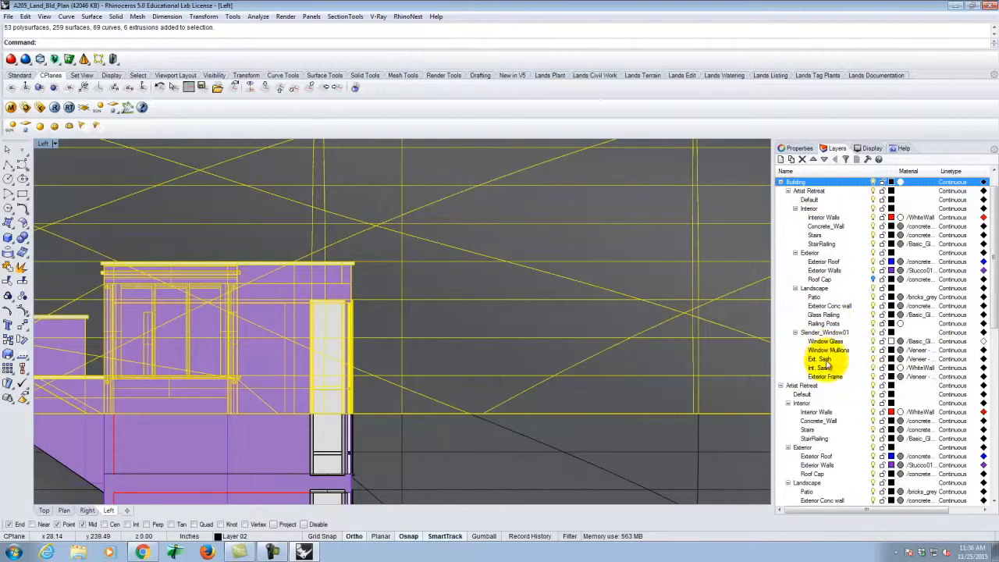
click(873, 343)
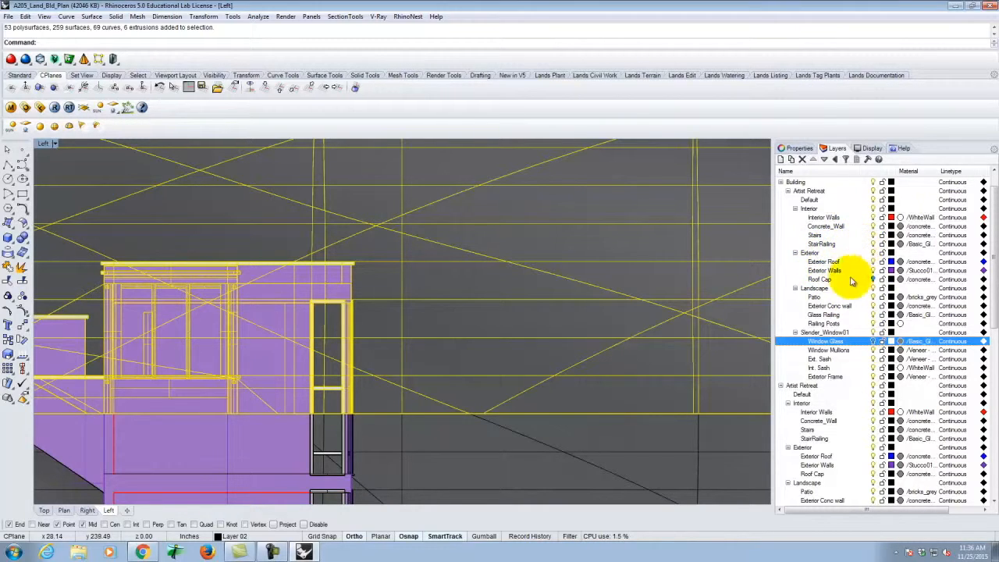
click(874, 315)
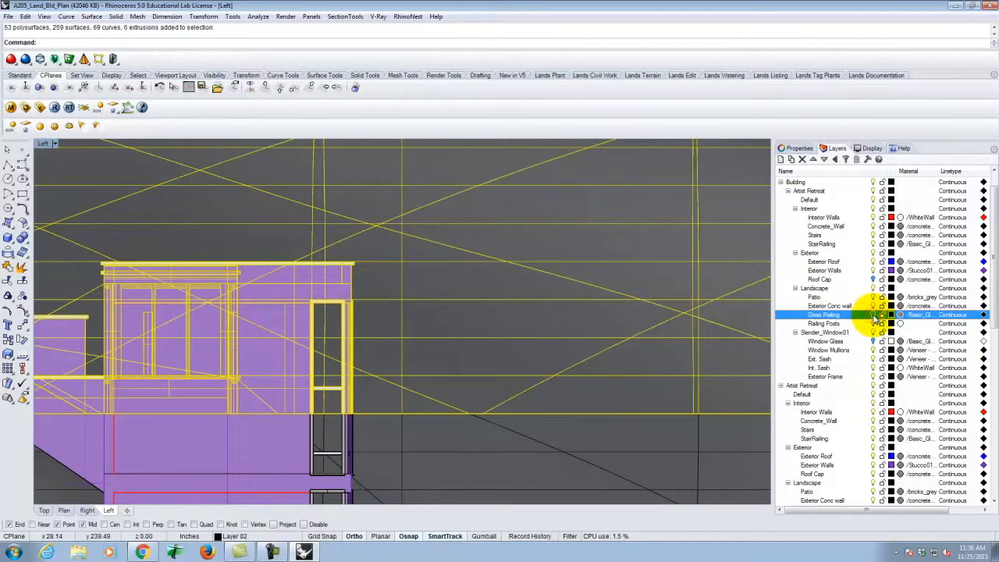
Apply the cThru material to the selected geometry above the cut, close the material editor and clear the selection
scroll(416, 351, down, 3)
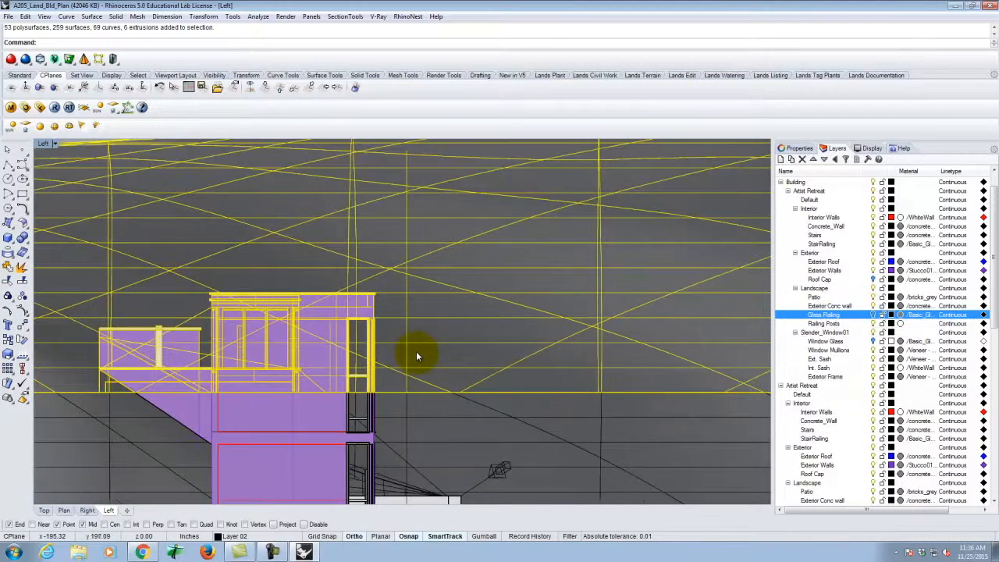
scroll(252, 346, up, 1)
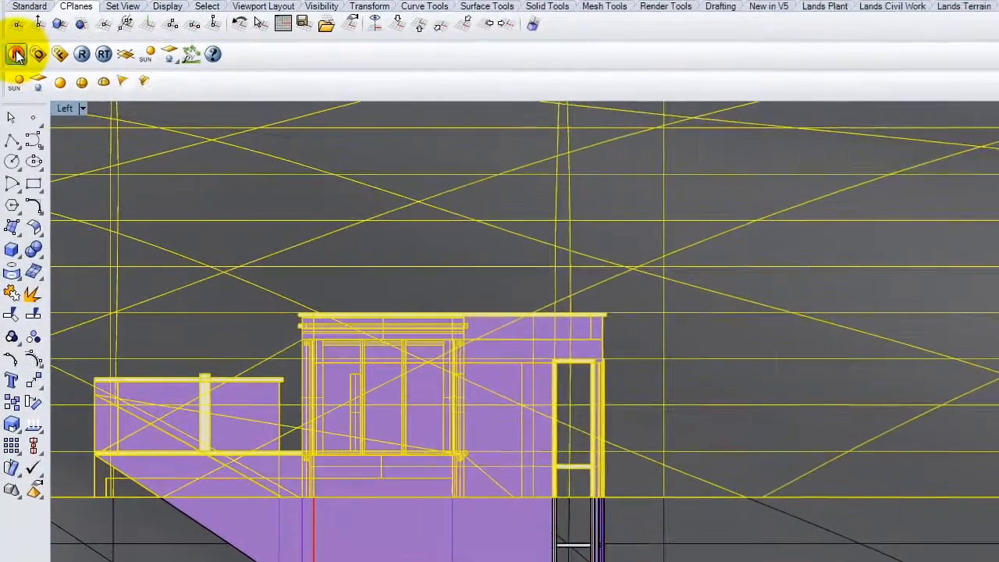
click(11, 107)
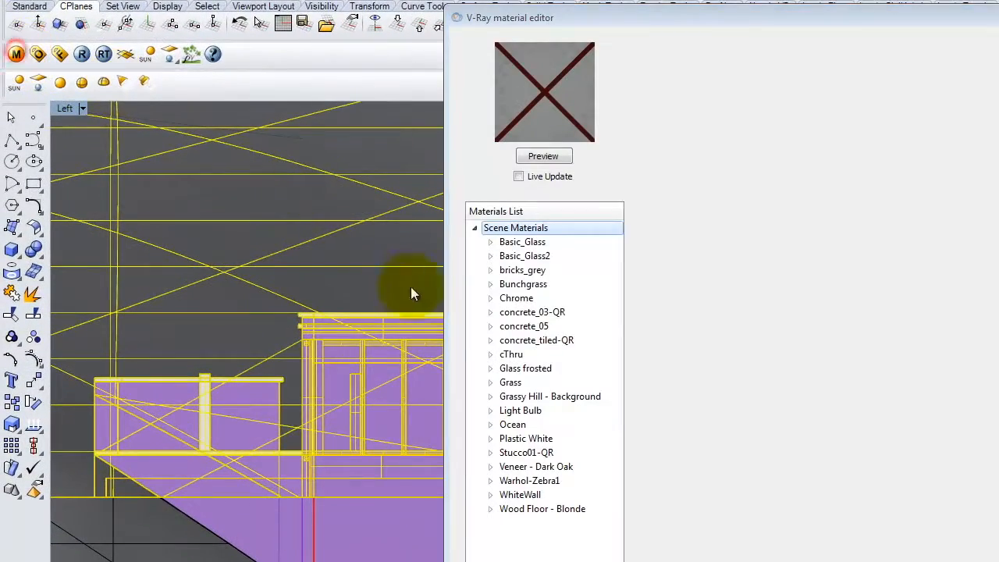
click(509, 355)
right_click(507, 354)
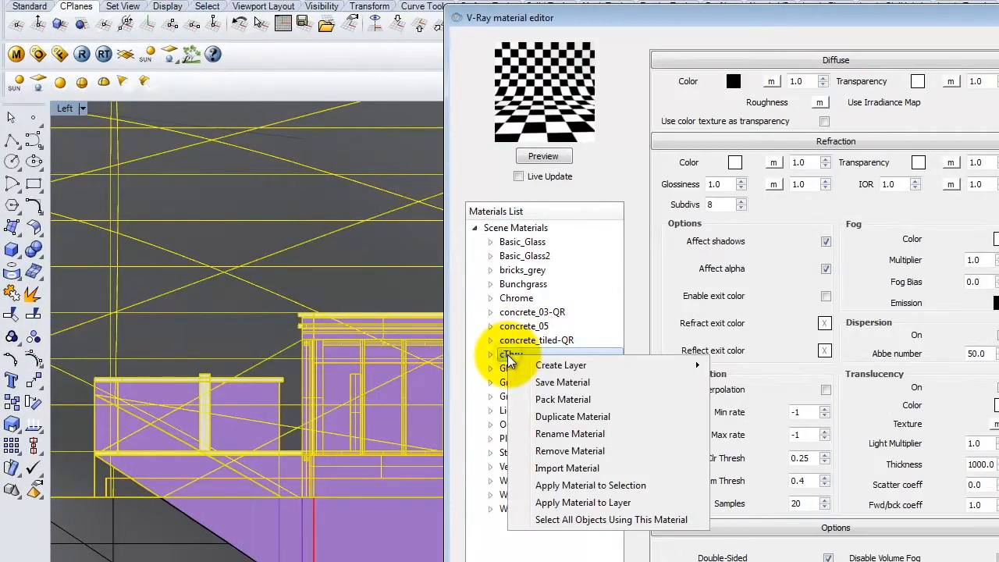
click(588, 486)
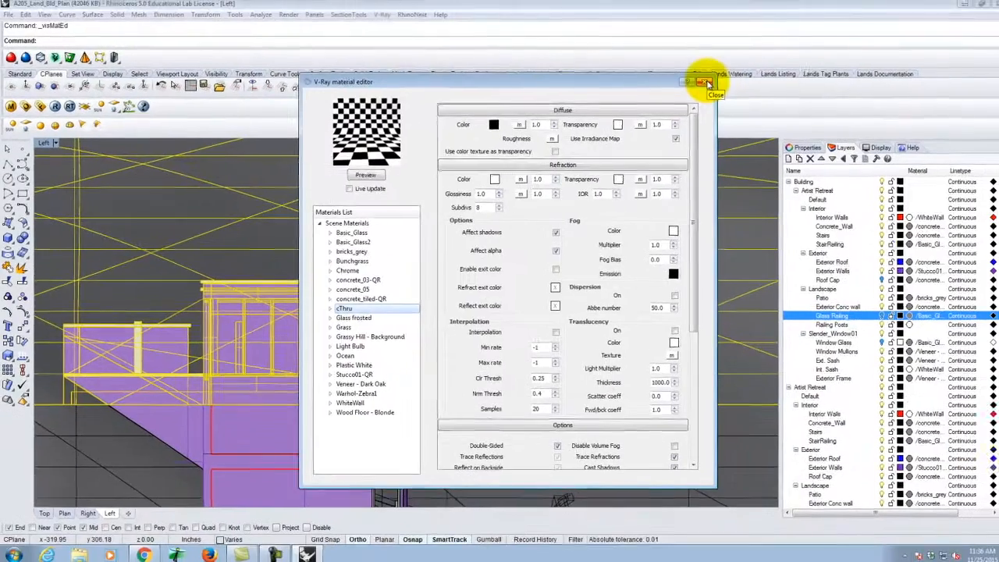
click(700, 81)
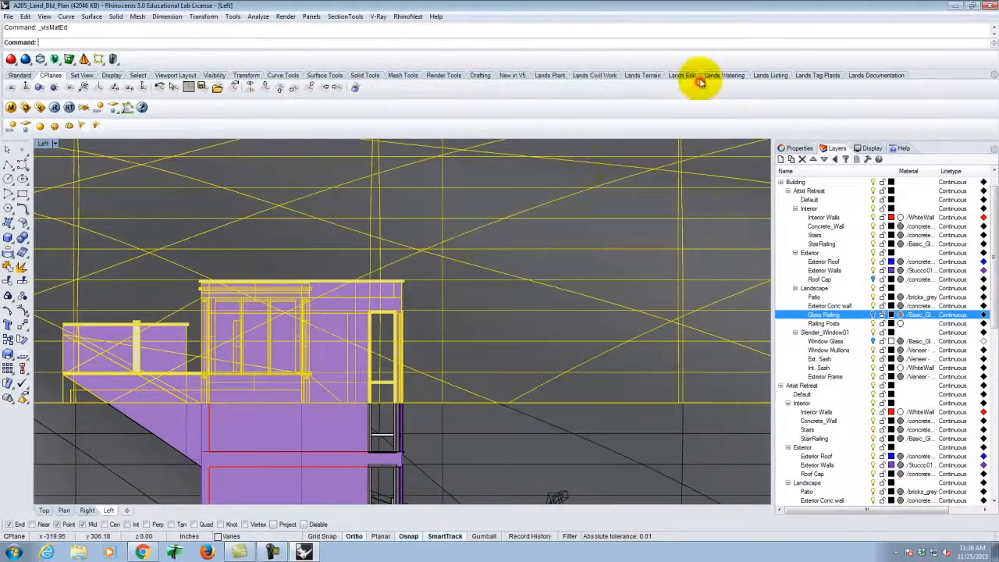
click(532, 175)
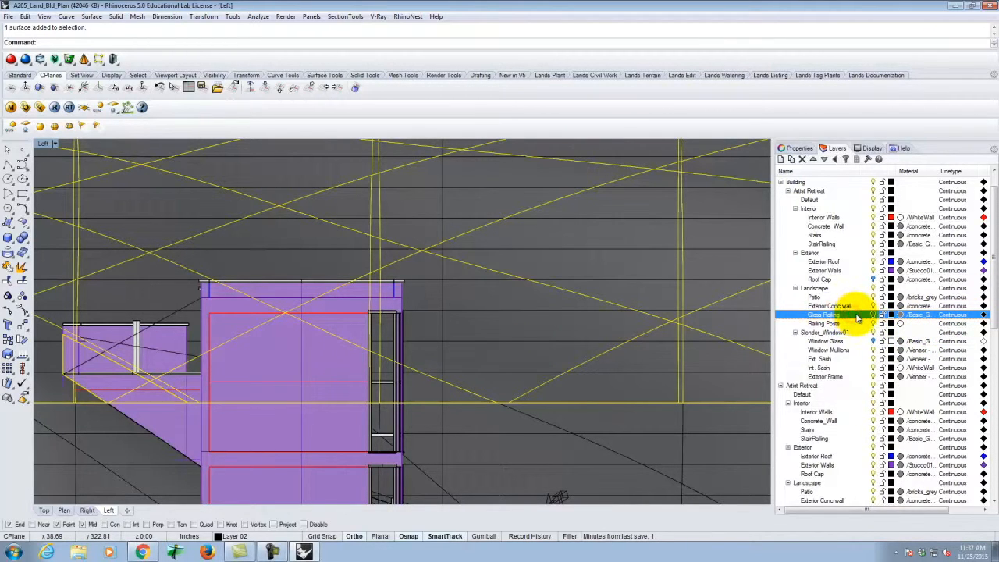
key(Escape)
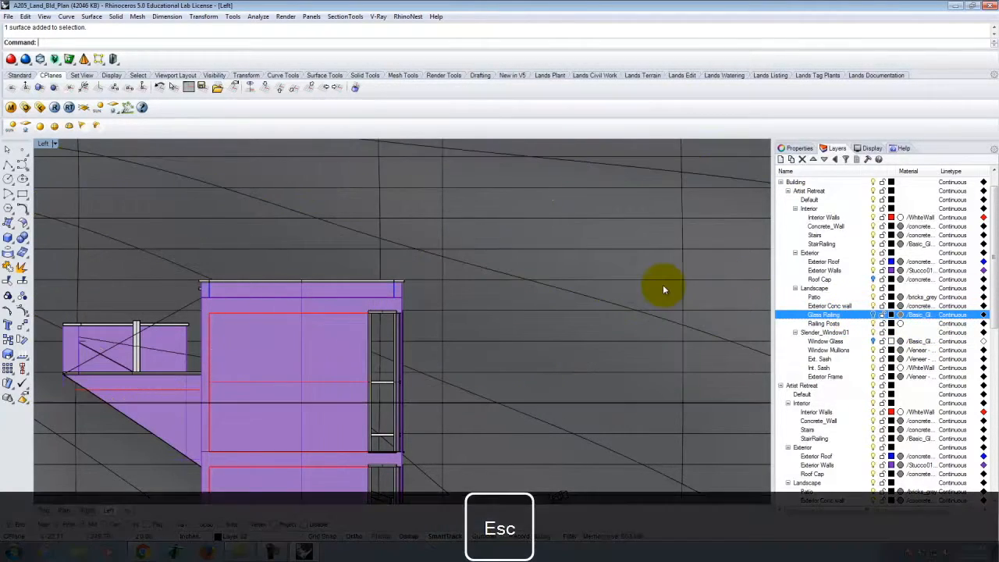
Turn on the Window Glass layer in the Building group and select all objects on that group's Glass Railing and Window Glass layers
right_click(858, 321)
click(909, 250)
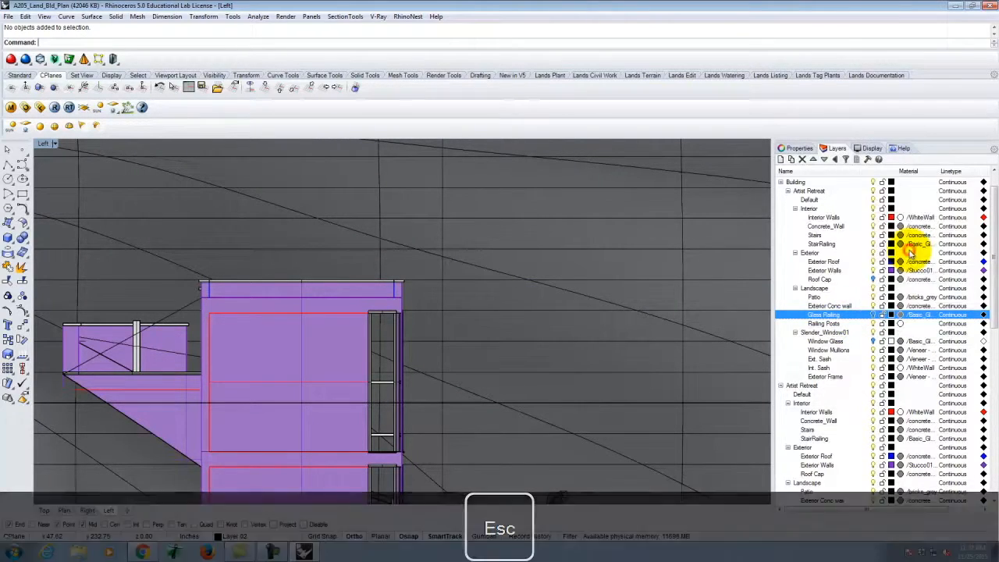
right_click(862, 314)
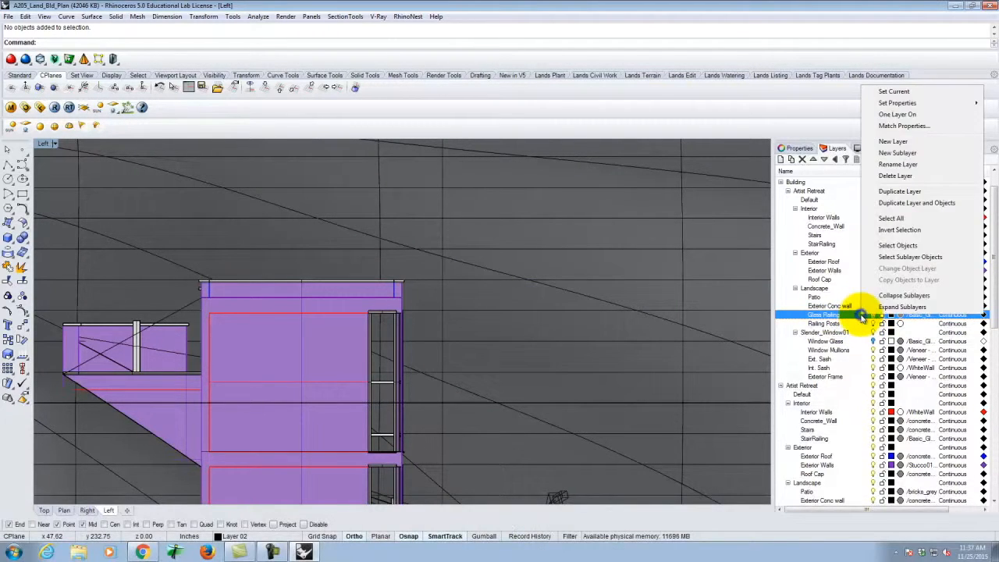
click(899, 248)
click(835, 341)
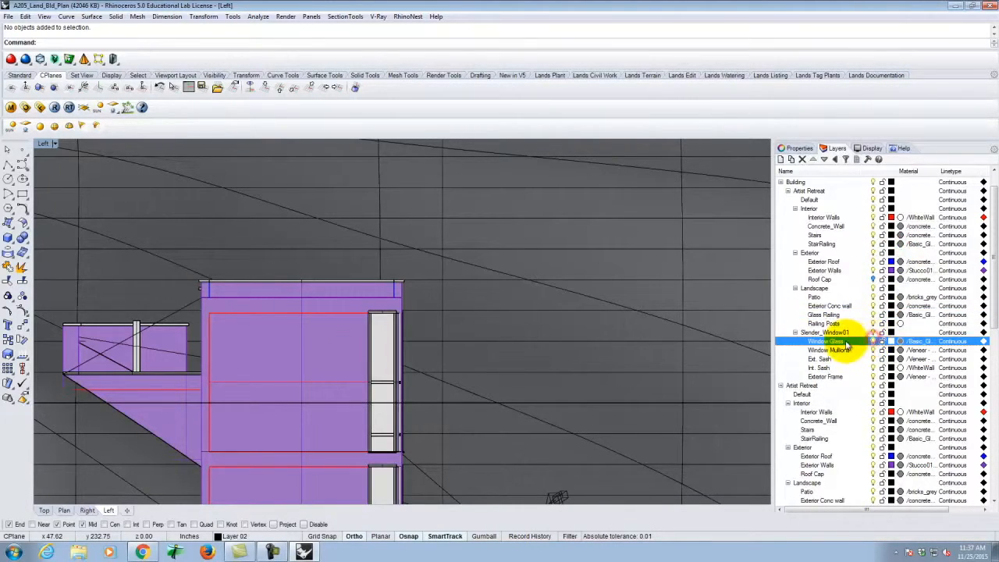
right_click(845, 345)
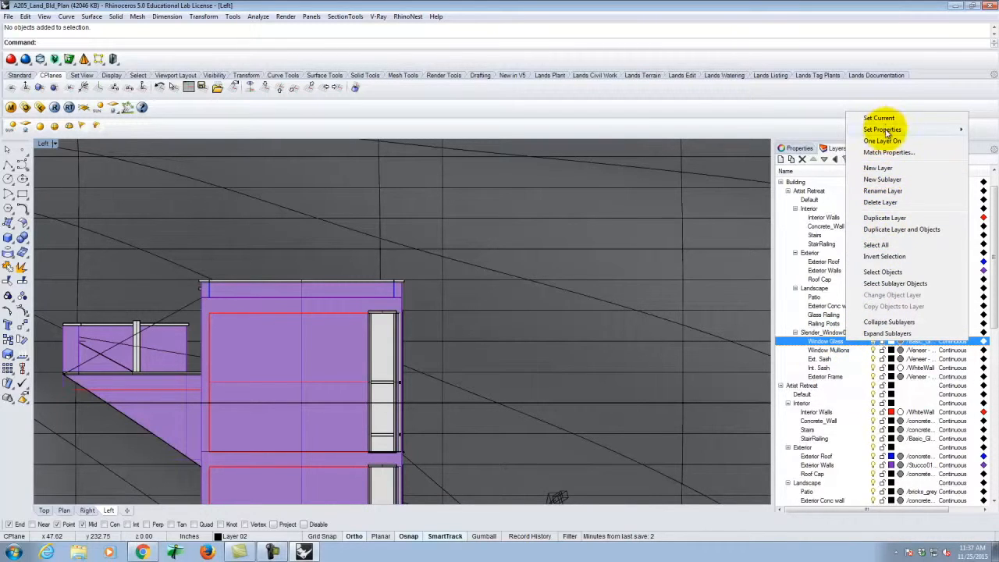
click(882, 271)
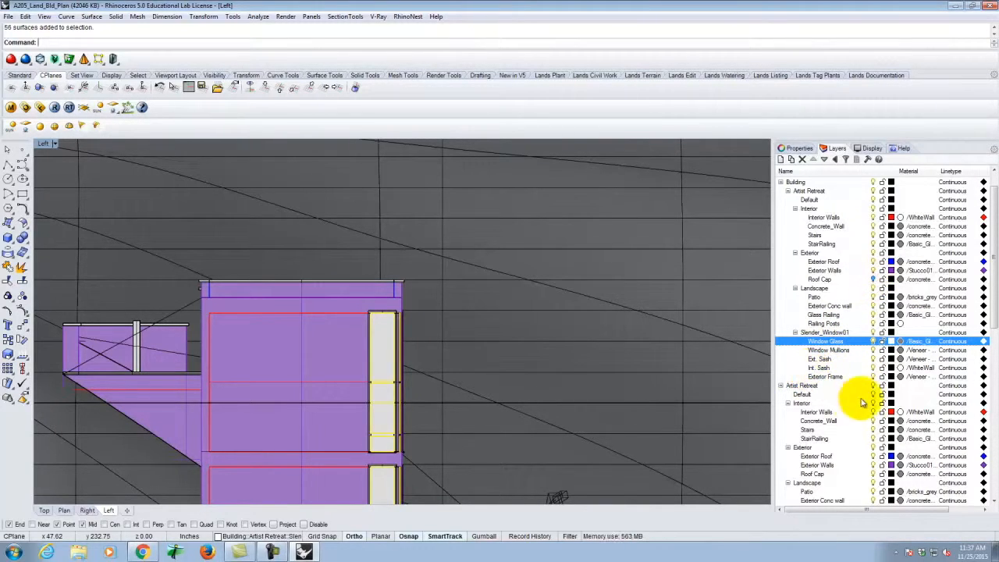
Turn on Window Glass and Glass Railing in the top-level Artist Retreat group and add all their objects to the selection
drag(990, 216, 986, 283)
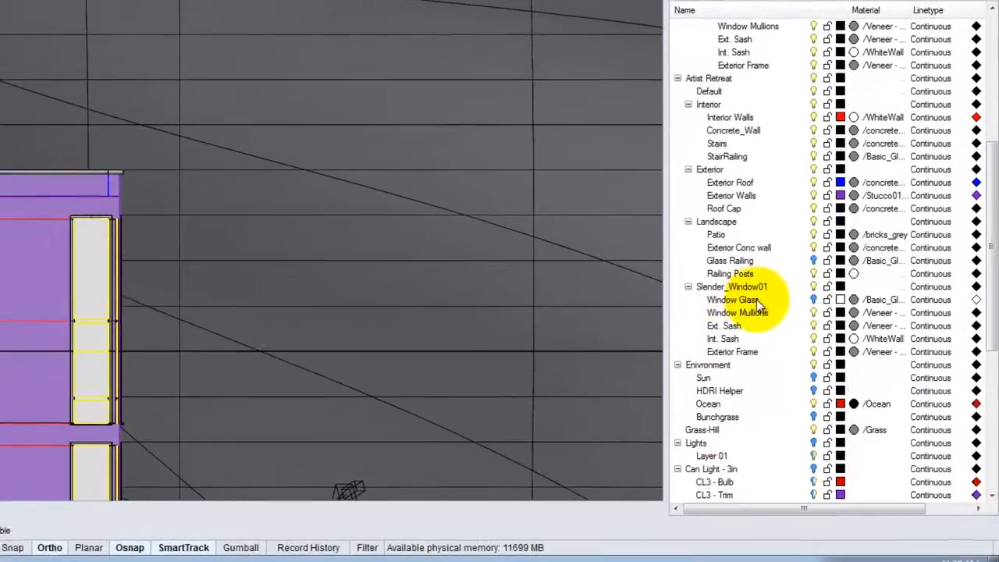
click(755, 301)
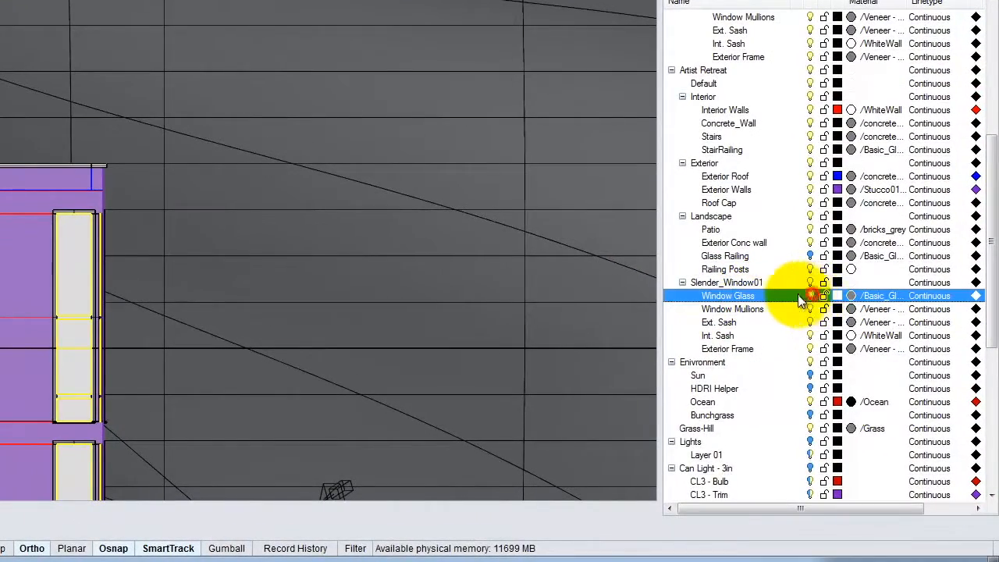
right_click(755, 300)
click(804, 191)
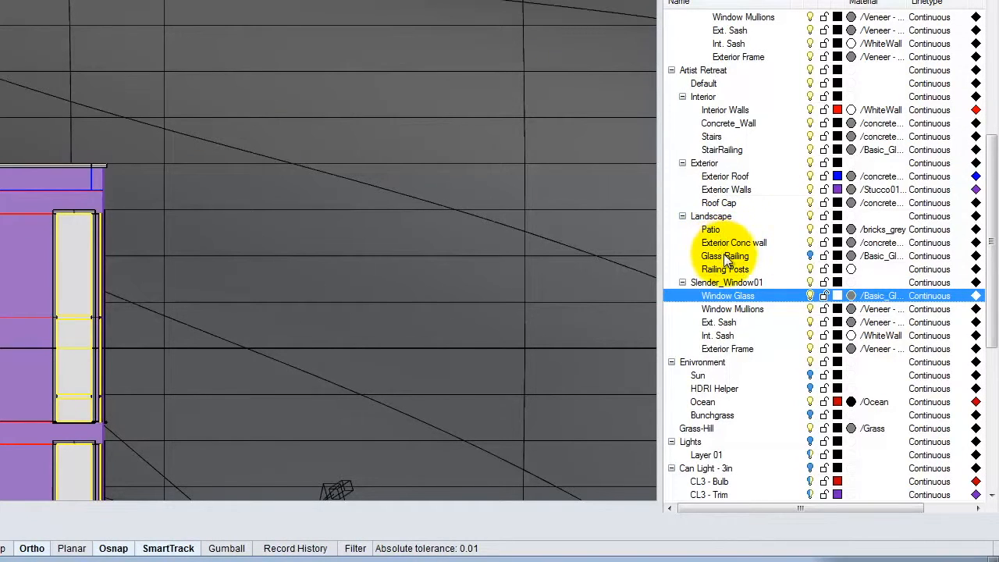
click(726, 258)
right_click(745, 256)
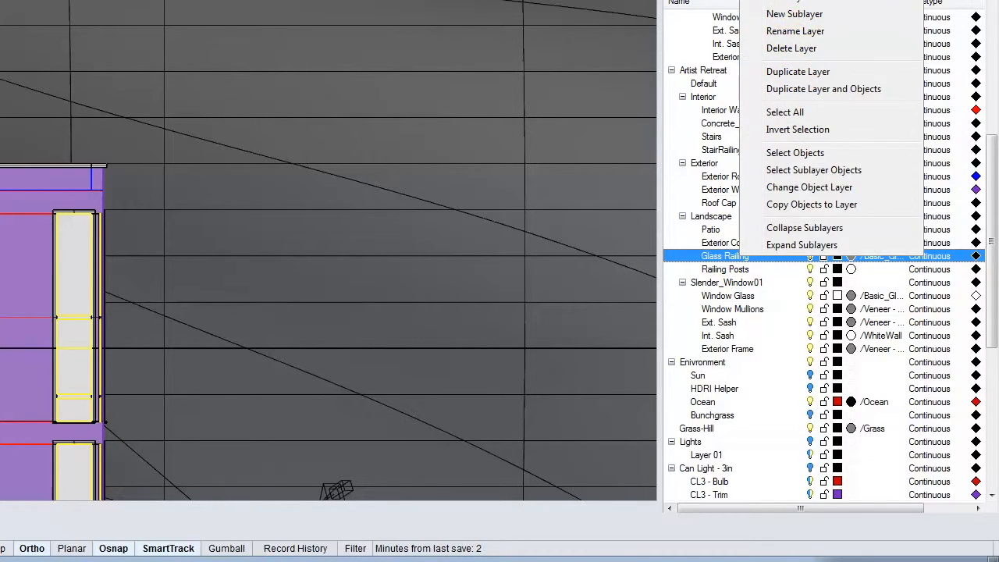
click(796, 154)
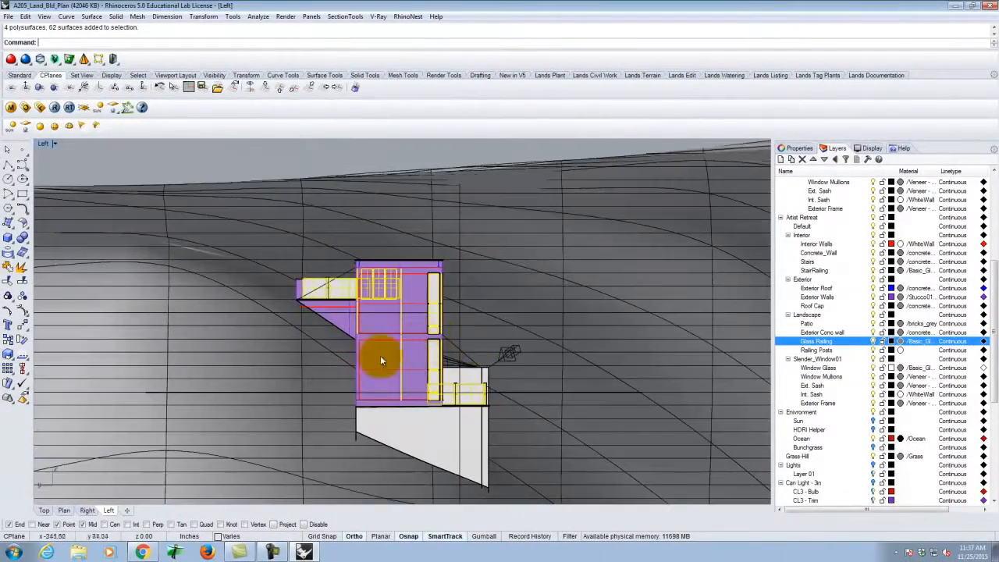
Remove the glass pieces below the horizontal cut from the selection, keeping only the upper glazing and railings selected
scroll(382, 355, down, 2)
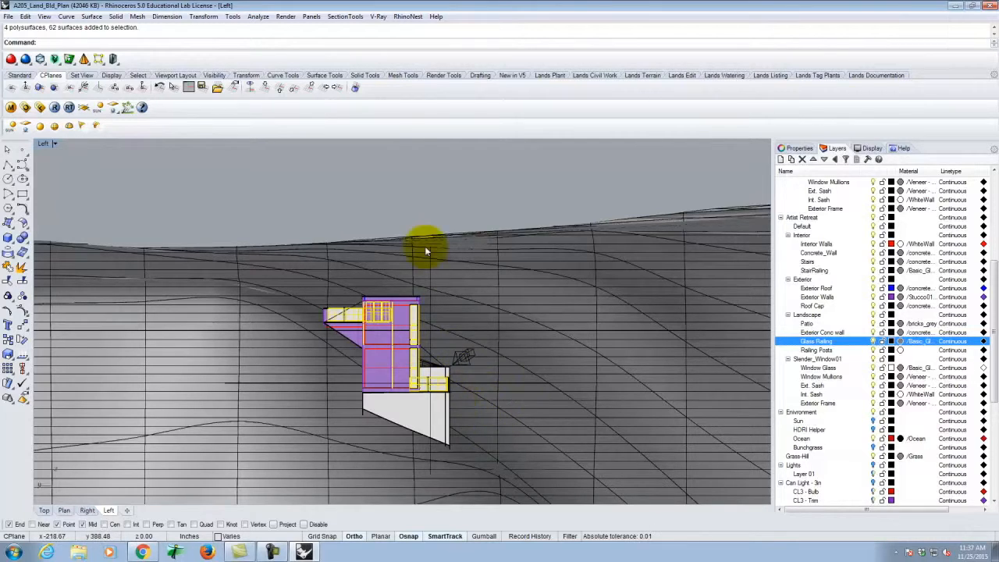
scroll(425, 249, down, 3)
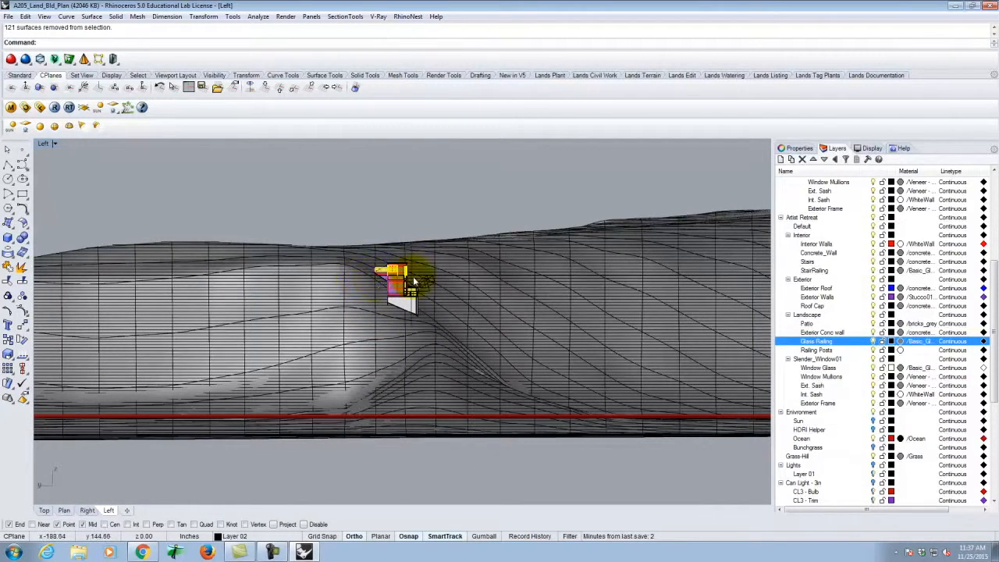
scroll(380, 272, up, 5)
scroll(457, 338, down, 2)
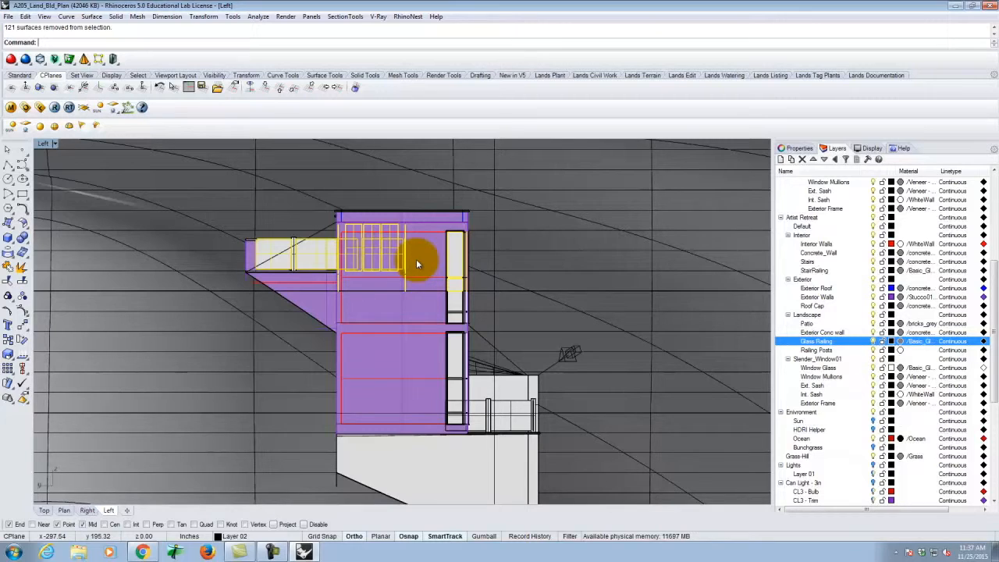
Create a new standard V-Ray scene material and name it Transparent
click(11, 109)
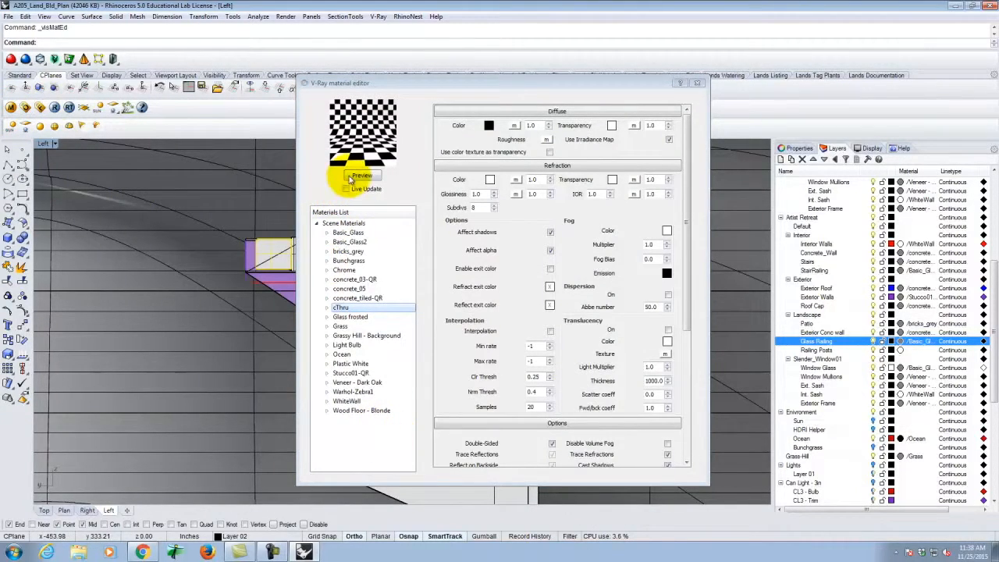
click(335, 223)
right_click(343, 224)
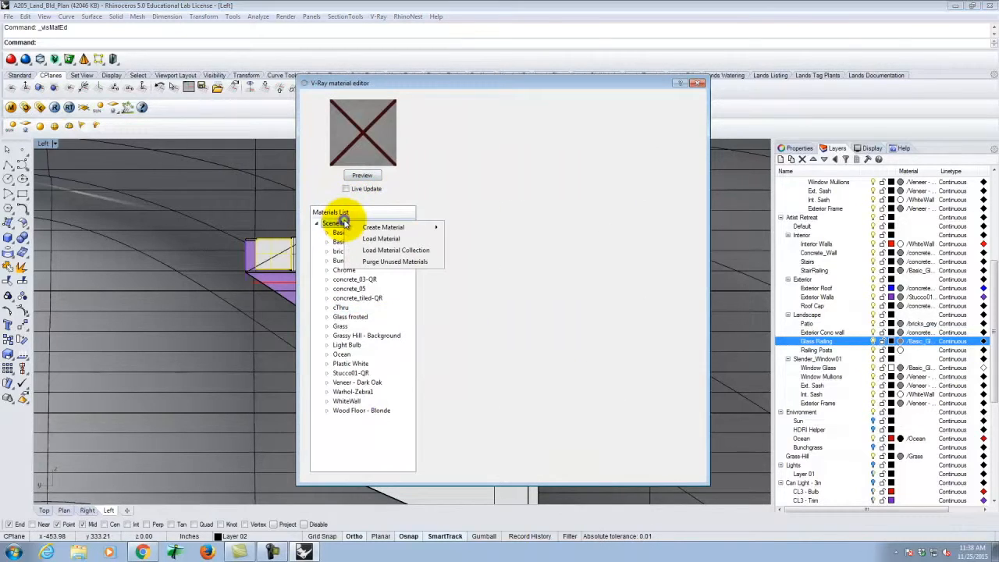
mouse_move(373, 227)
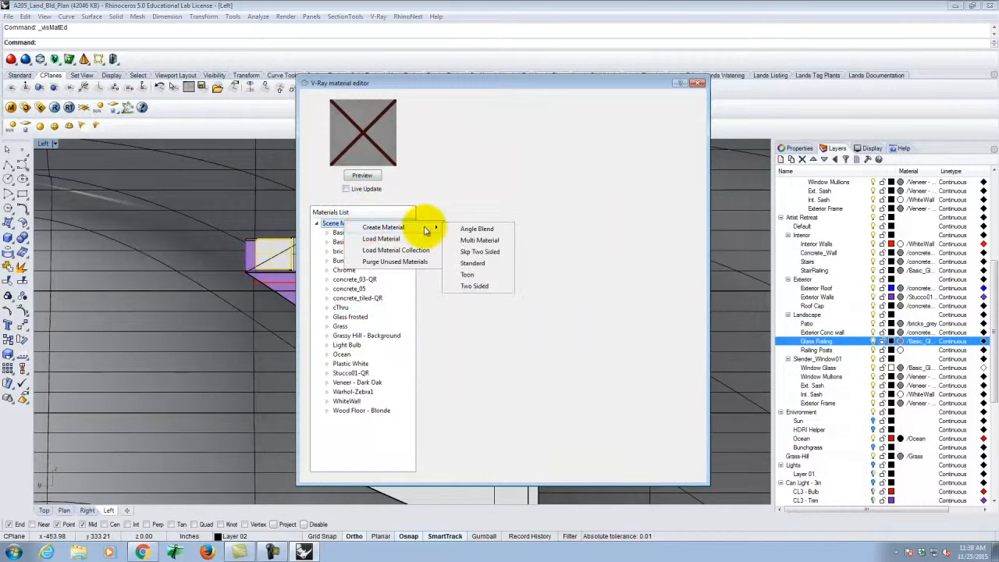
click(471, 264)
double_click(347, 317)
text(Transparent)
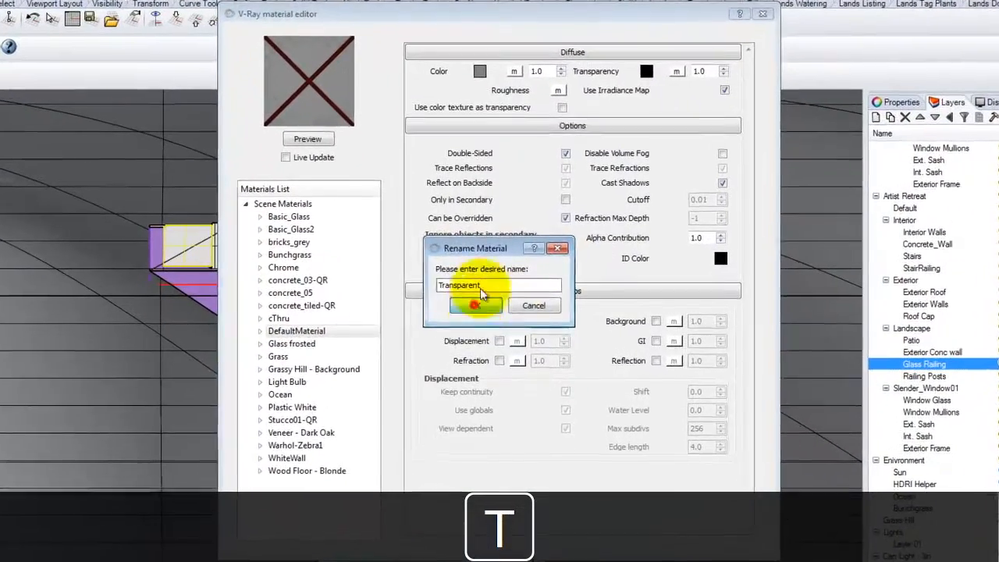
click(486, 298)
Set the Transparent material's diffuse transparency to white, apply it to the selected glass and close the material editor
click(646, 71)
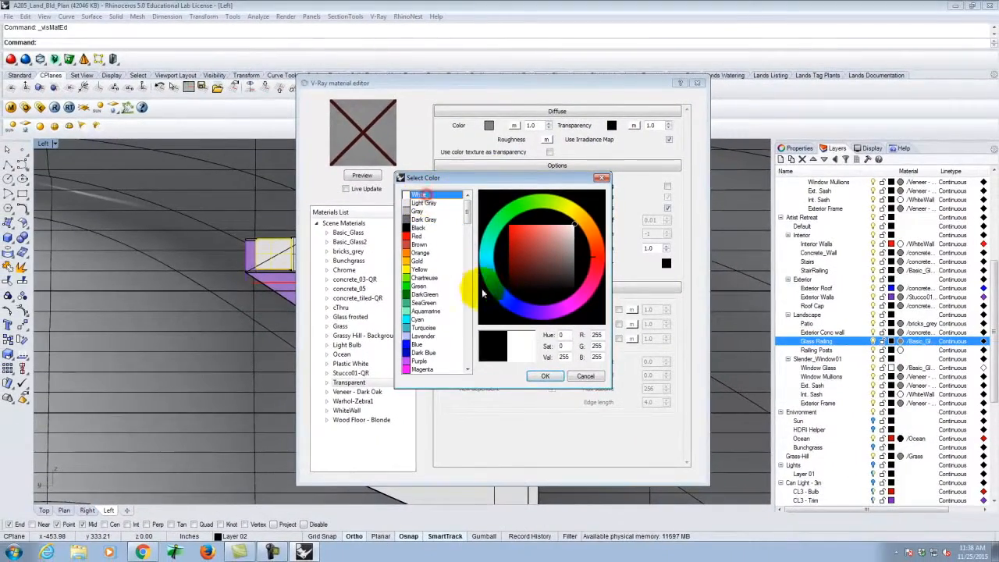
click(545, 376)
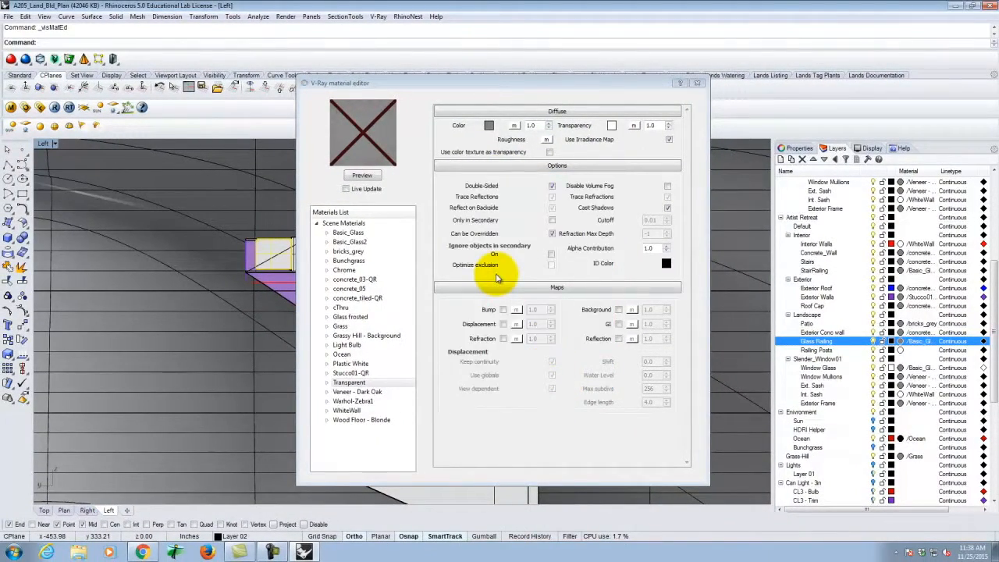
right_click(361, 382)
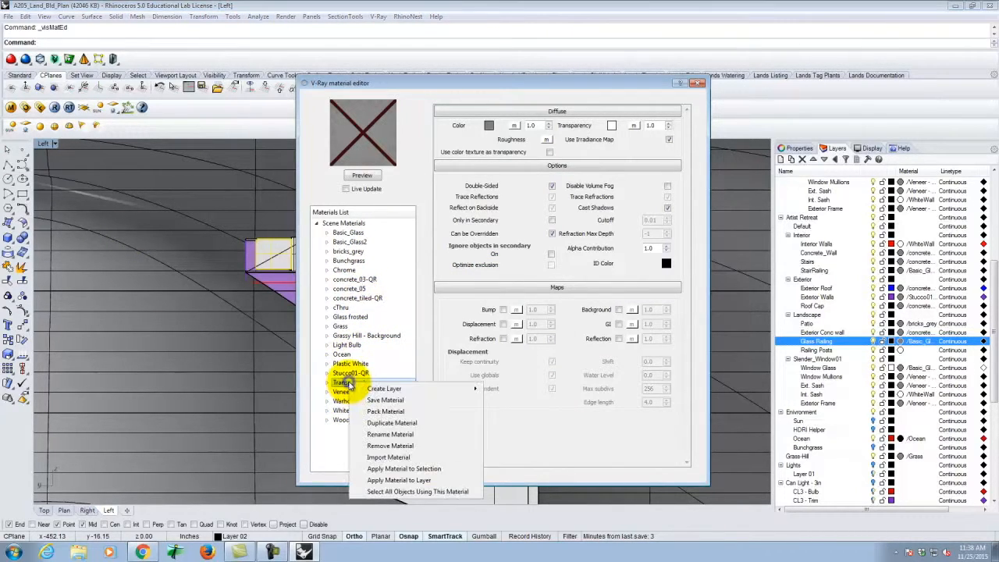
click(408, 469)
click(699, 83)
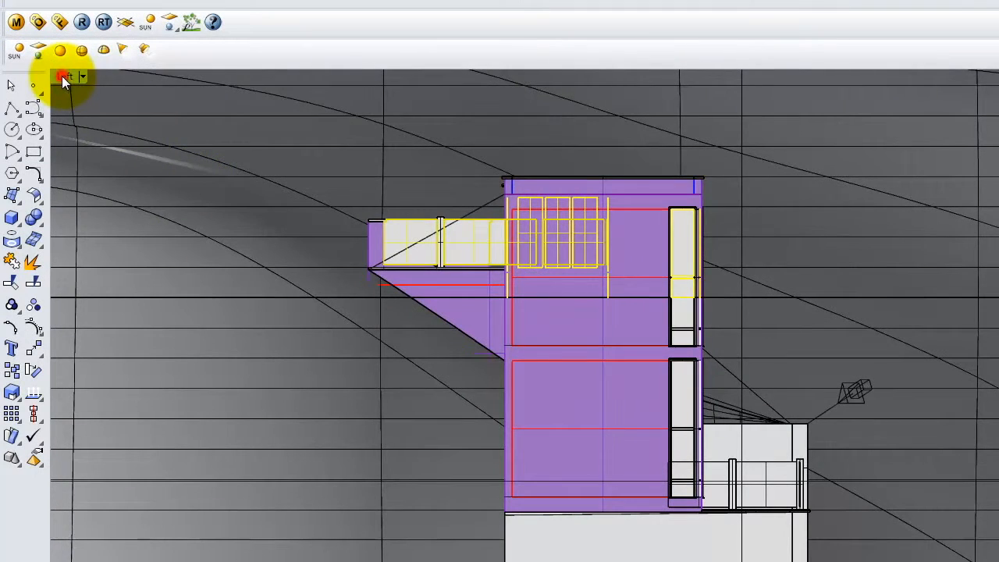
Switch to the Plan viewport and restore the saved plan view
double_click(64, 77)
double_click(78, 76)
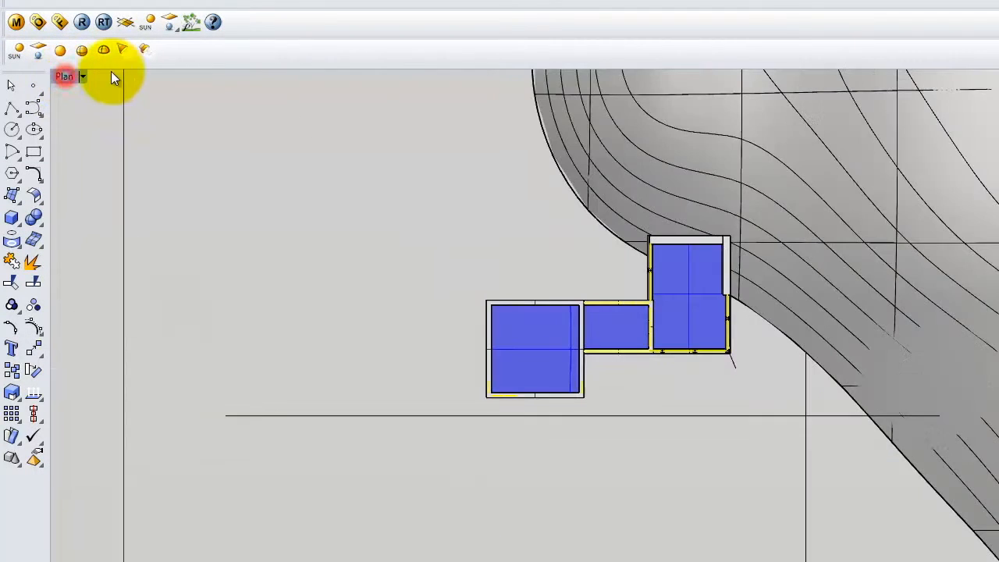
click(82, 75)
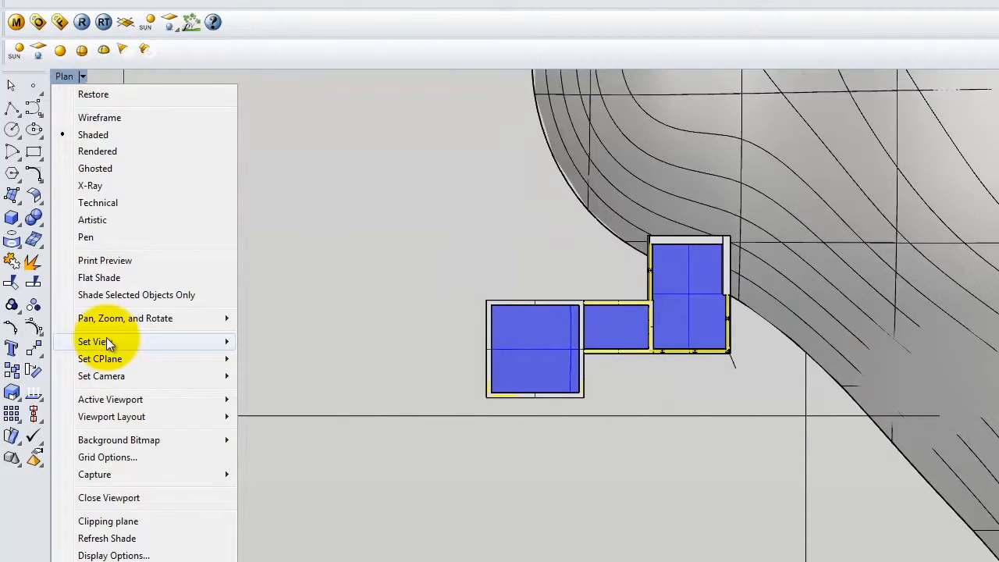
mouse_move(106, 337)
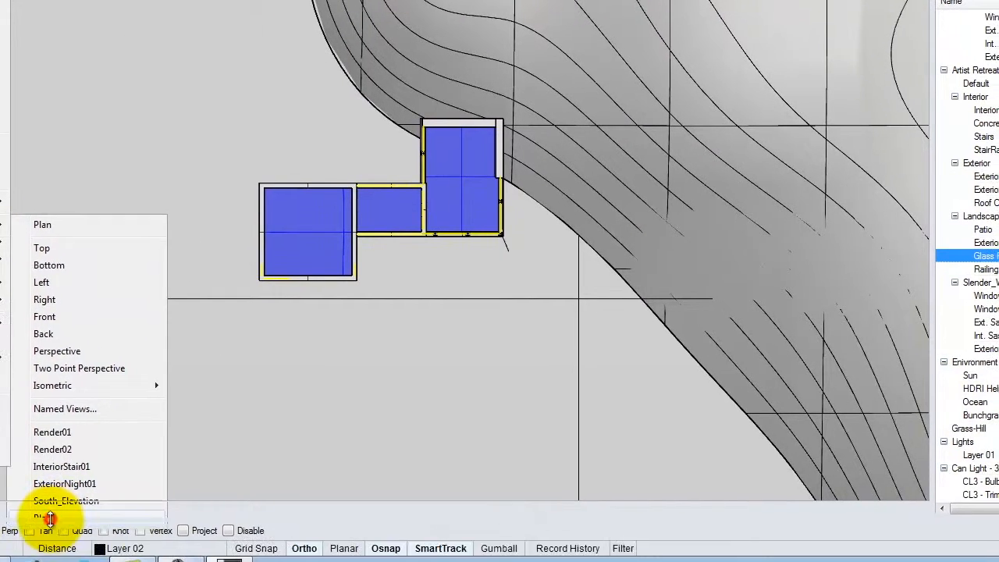
click(46, 519)
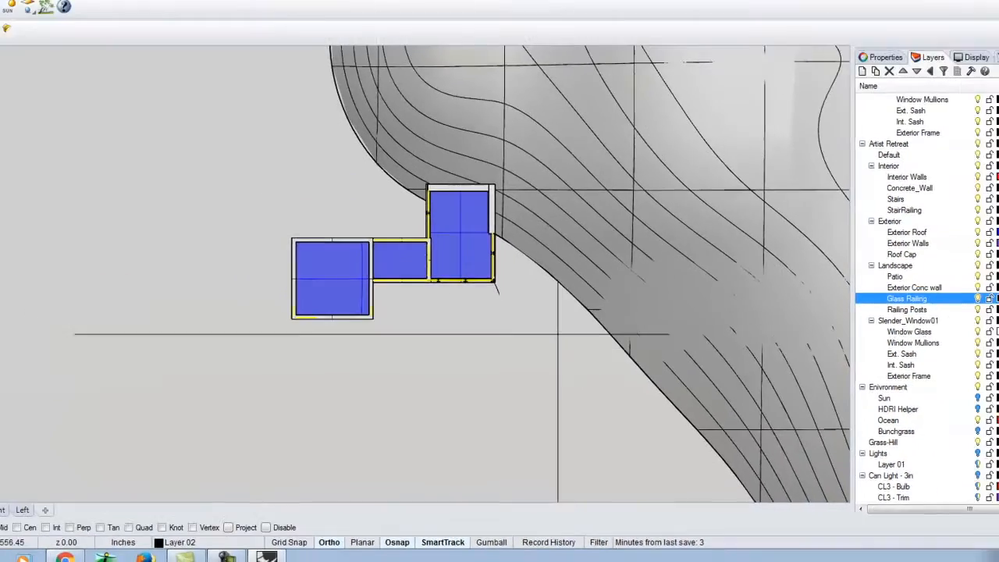
Check the V-Ray options for loading a settings file and the physical camera's shutter speed, leaving the settings as they are
click(25, 107)
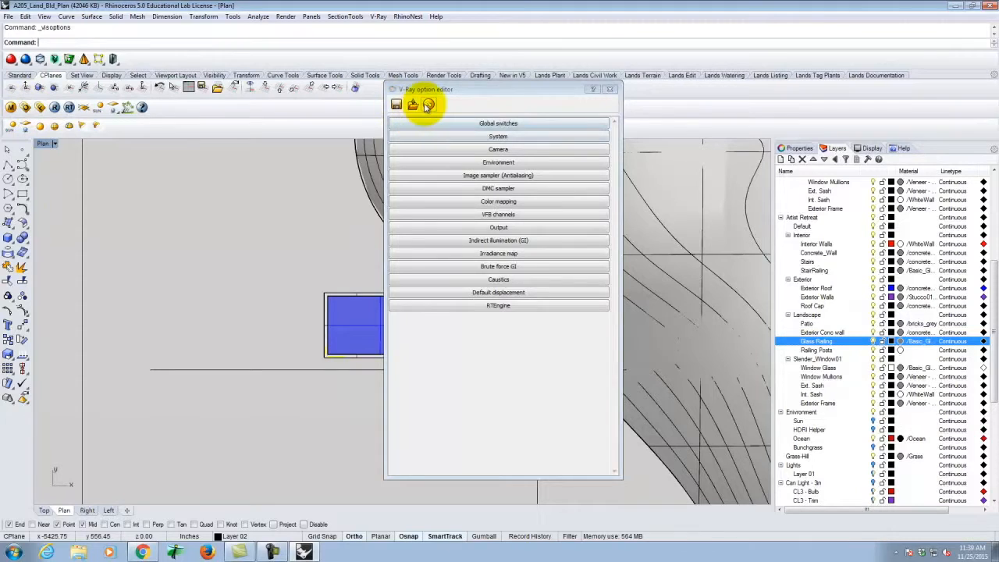
click(413, 107)
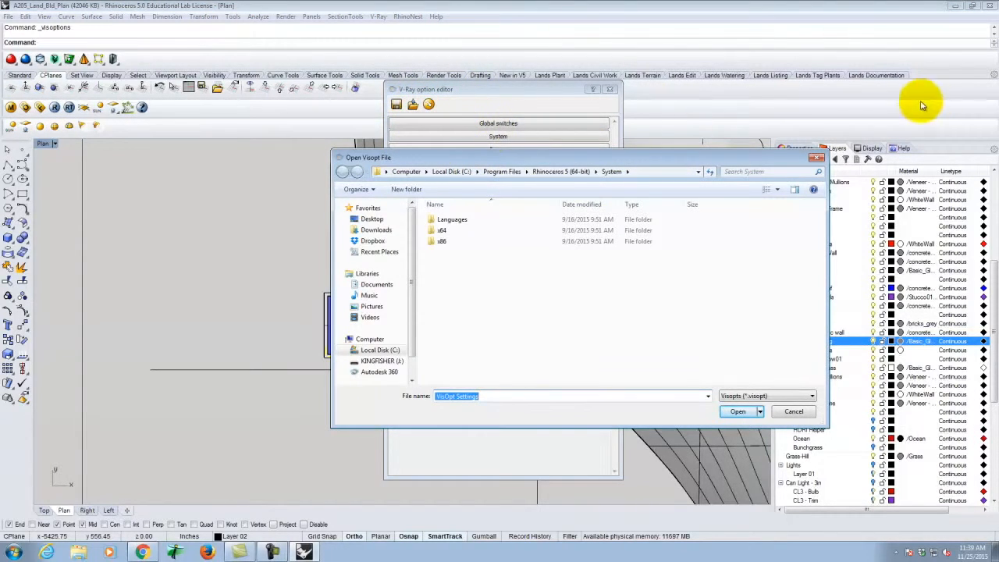
click(818, 159)
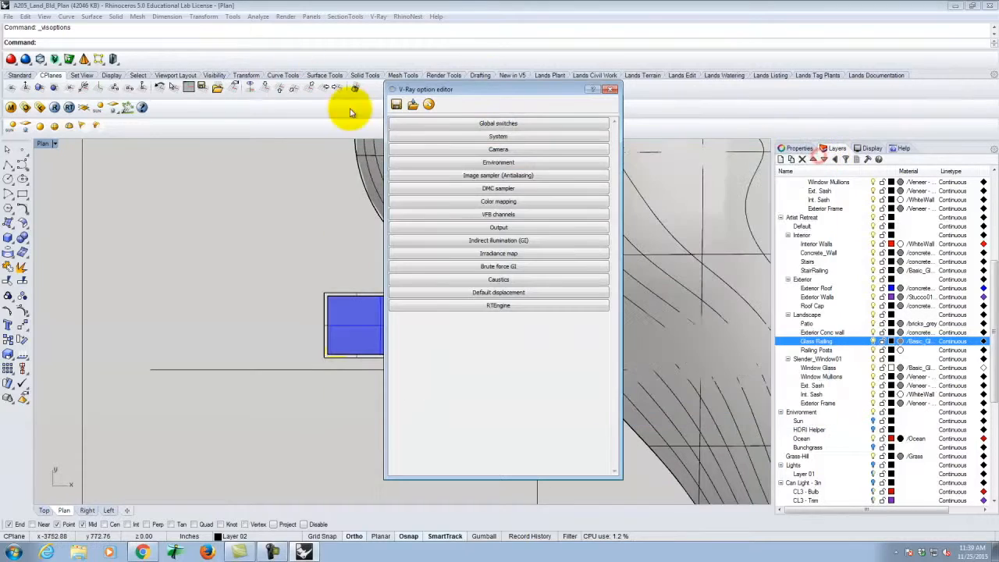
click(497, 149)
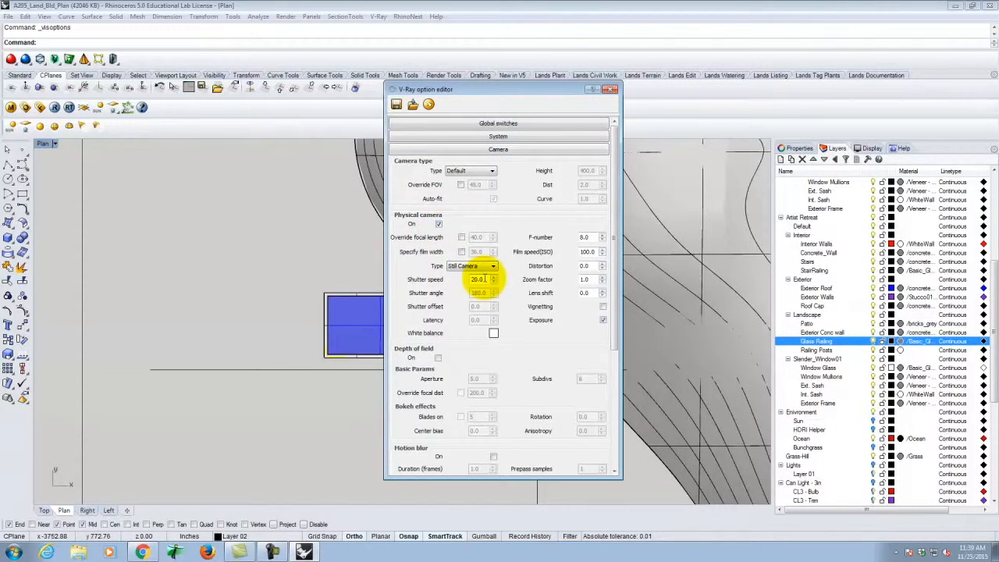
mouse_move(484, 278)
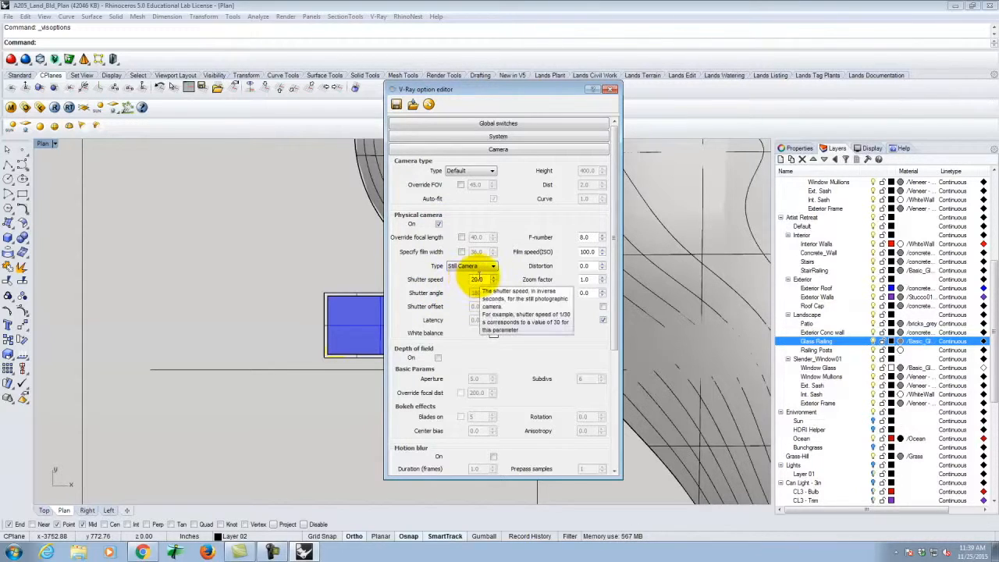
click(611, 91)
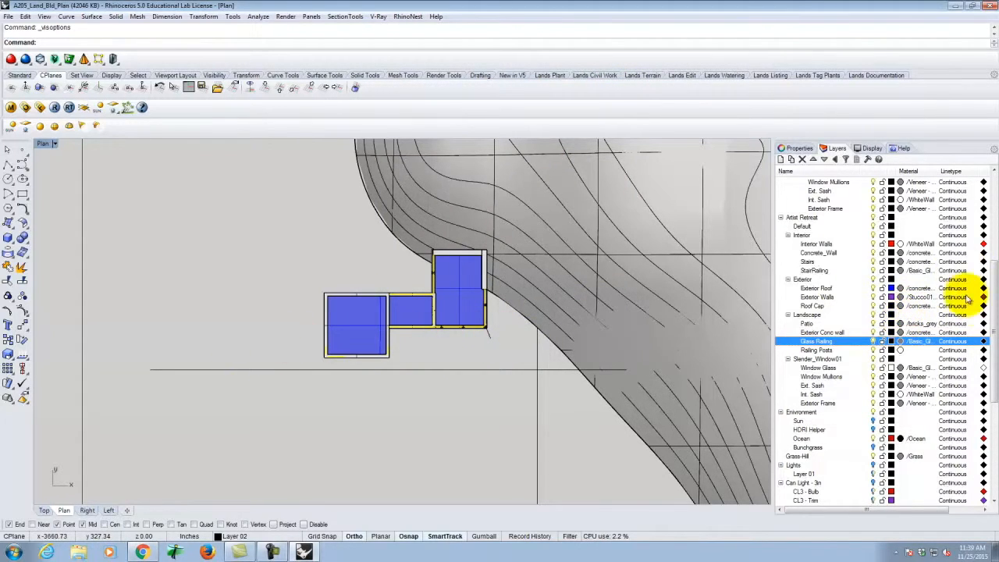
Turn off the Plan layer and enable the clipping of section st00 in the Plan viewport
drag(994, 308, 988, 468)
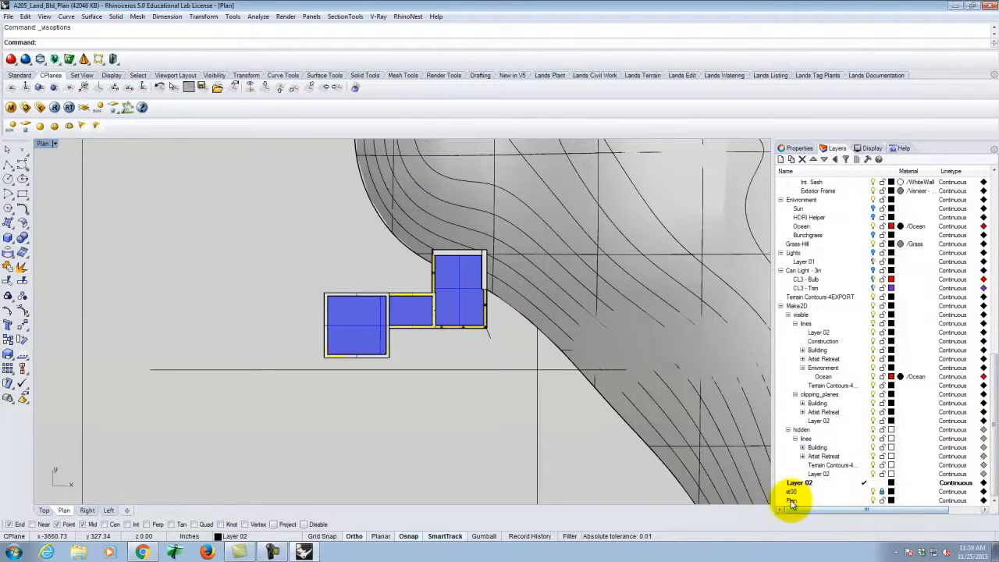
click(872, 500)
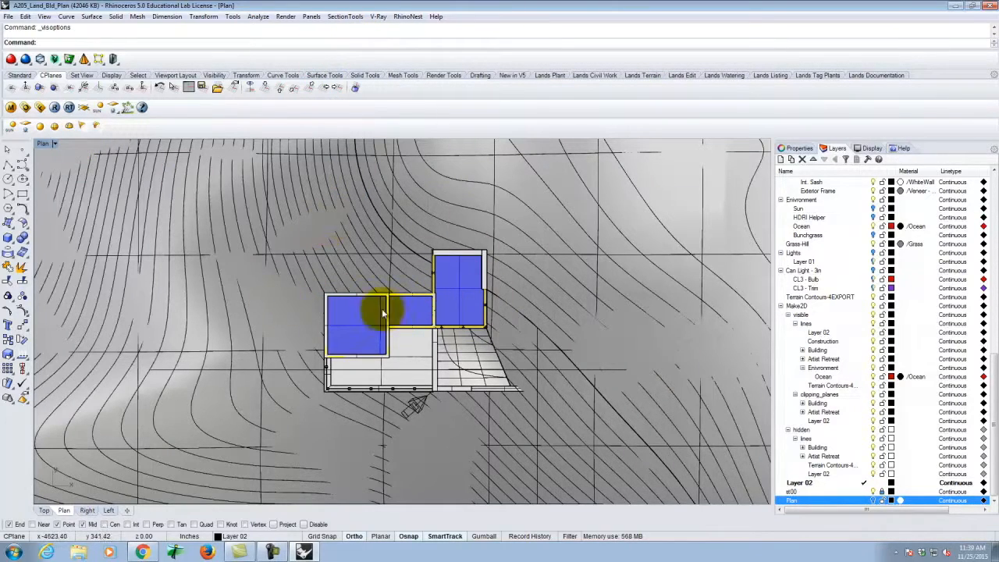
click(345, 16)
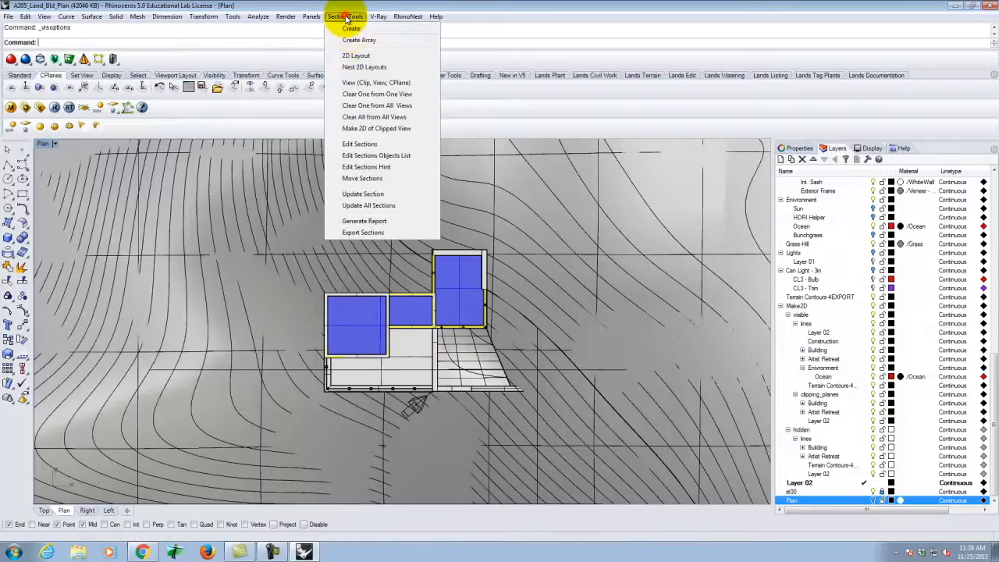
click(364, 83)
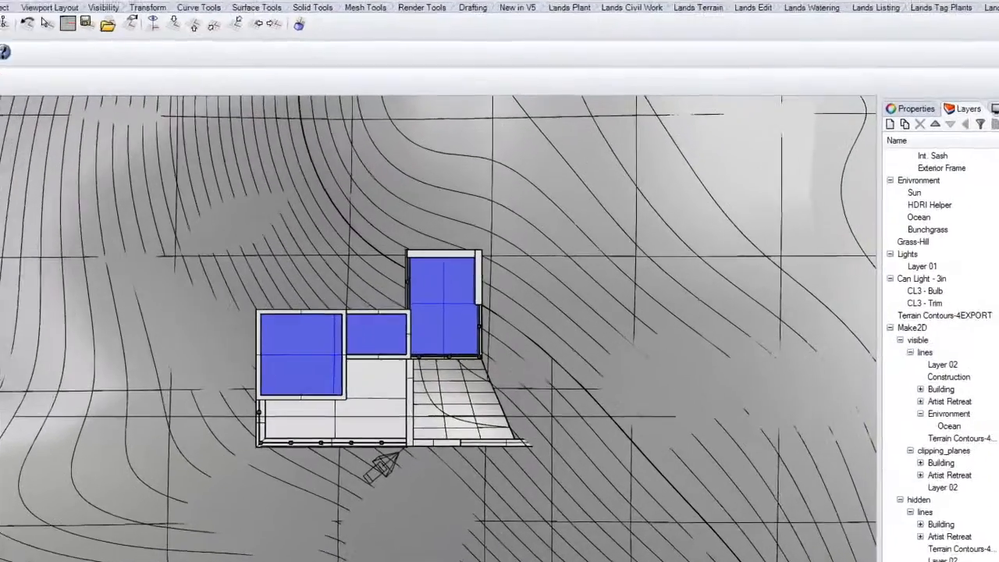
click(44, 34)
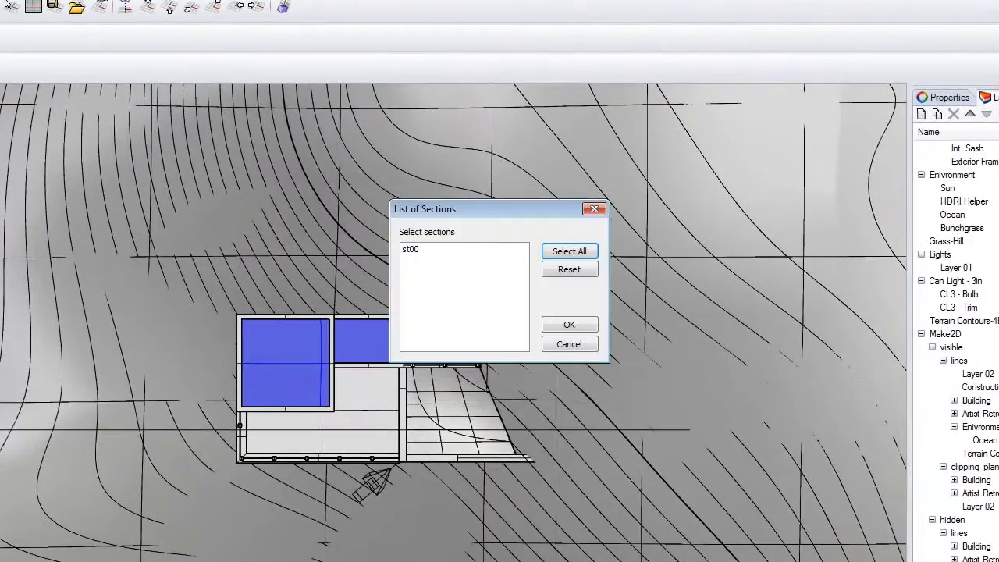
click(428, 248)
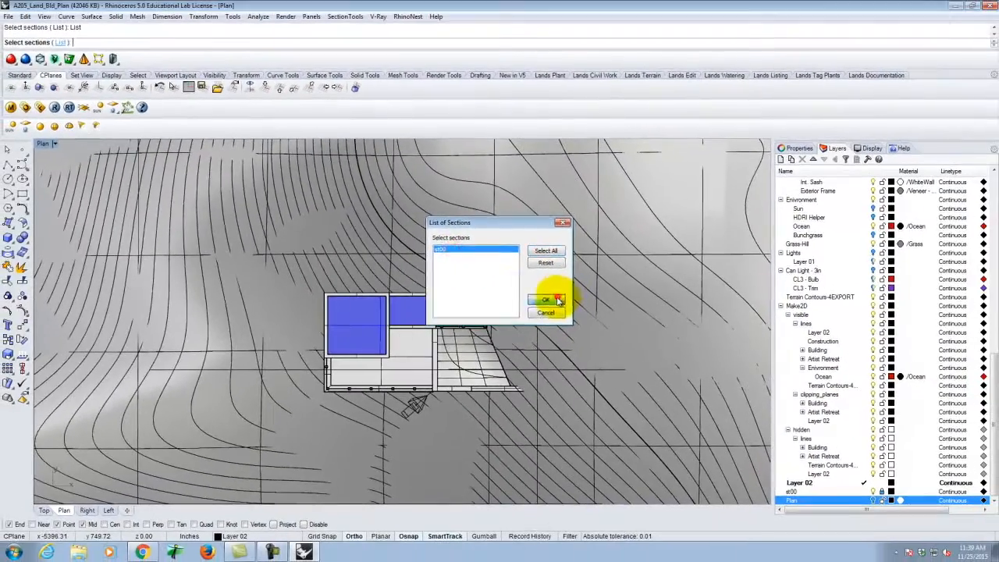
click(569, 324)
key(Return)
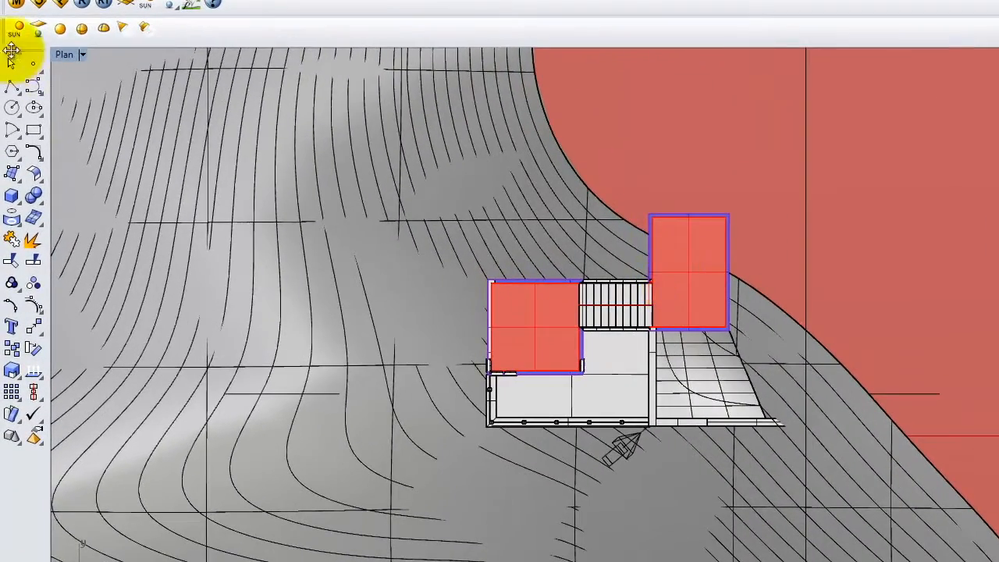
Change the Left viewport to a Perspective view, maximize it and frame the building
double_click(65, 53)
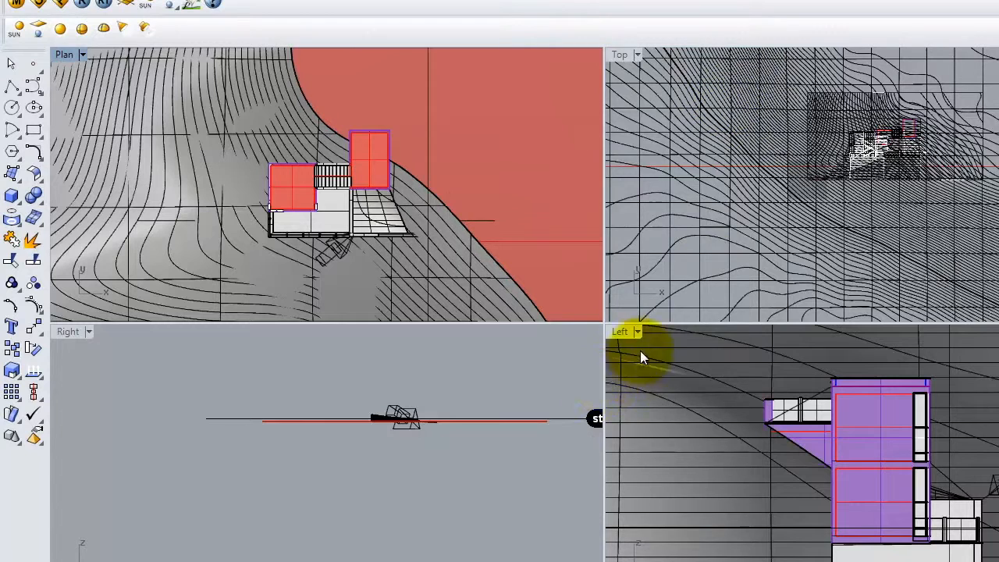
click(636, 332)
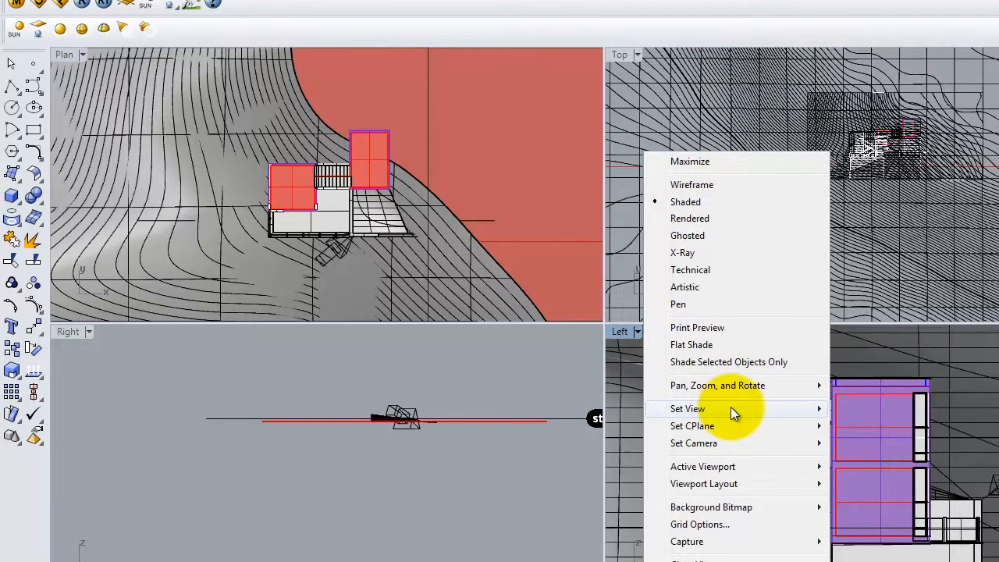
mouse_move(730, 407)
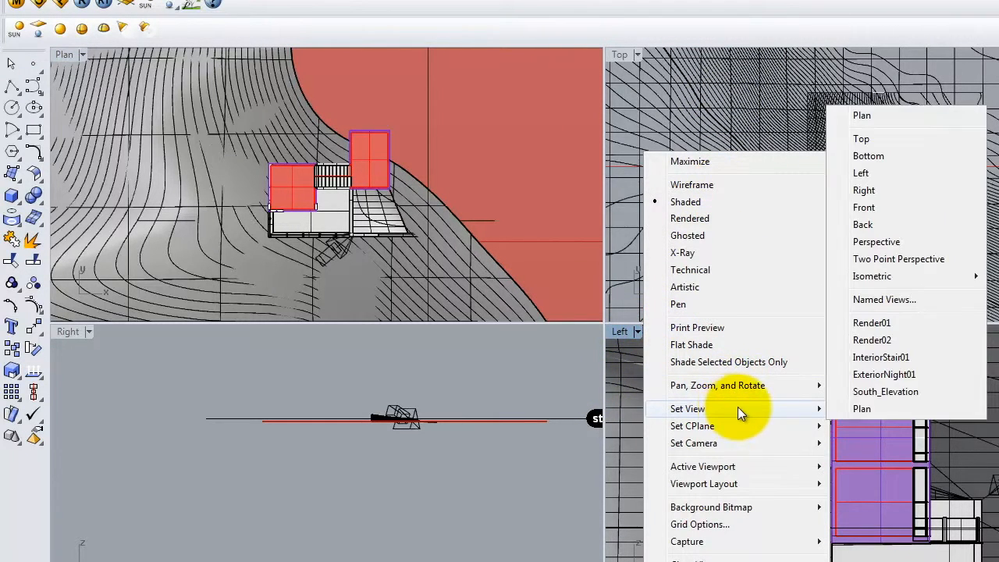
click(876, 242)
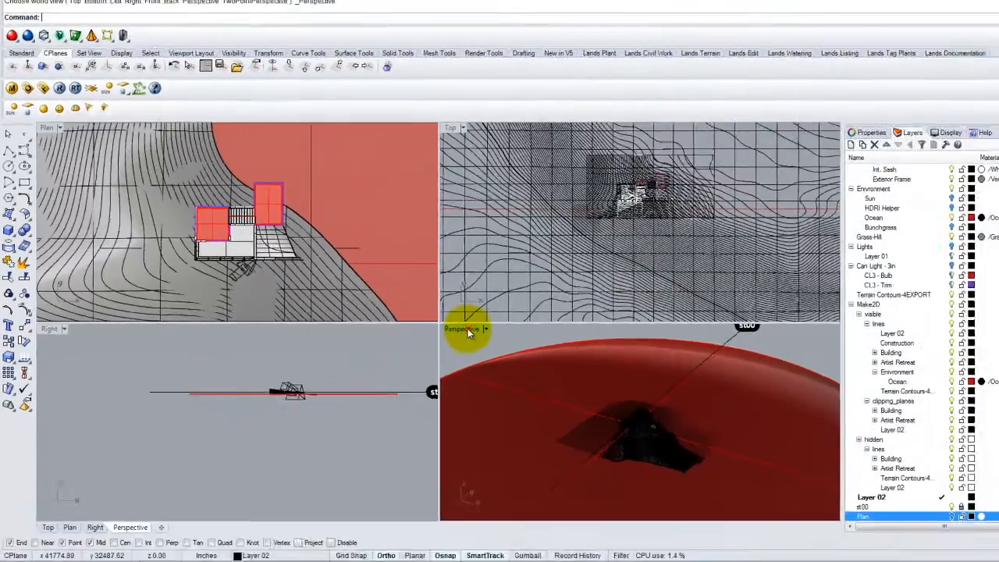
double_click(468, 332)
scroll(399, 330, up, 10)
right_drag(318, 328, 459, 354)
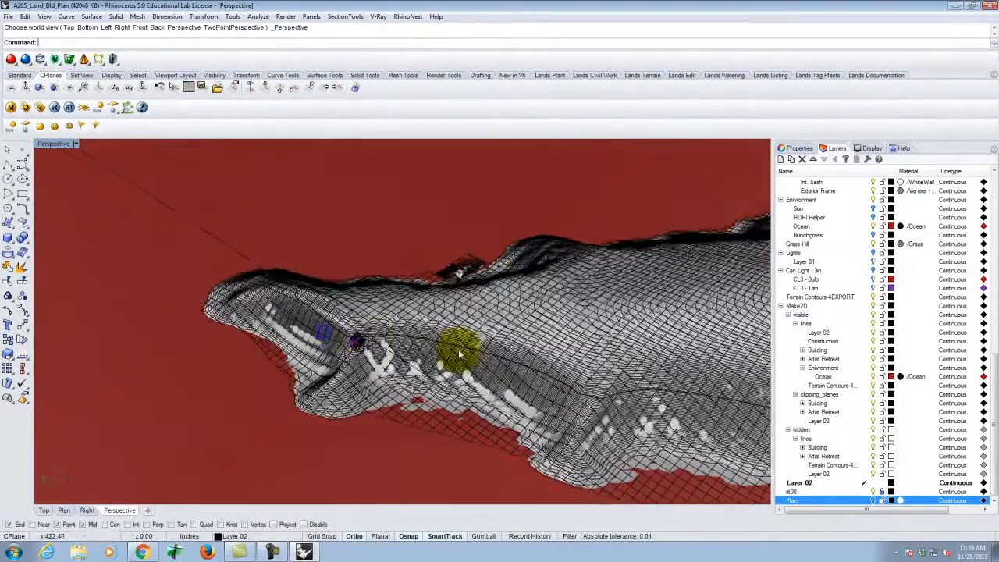
scroll(312, 346, up, 10)
Enable the clipping of section st00 in the Perspective viewport with stViewSections
text(Sections)
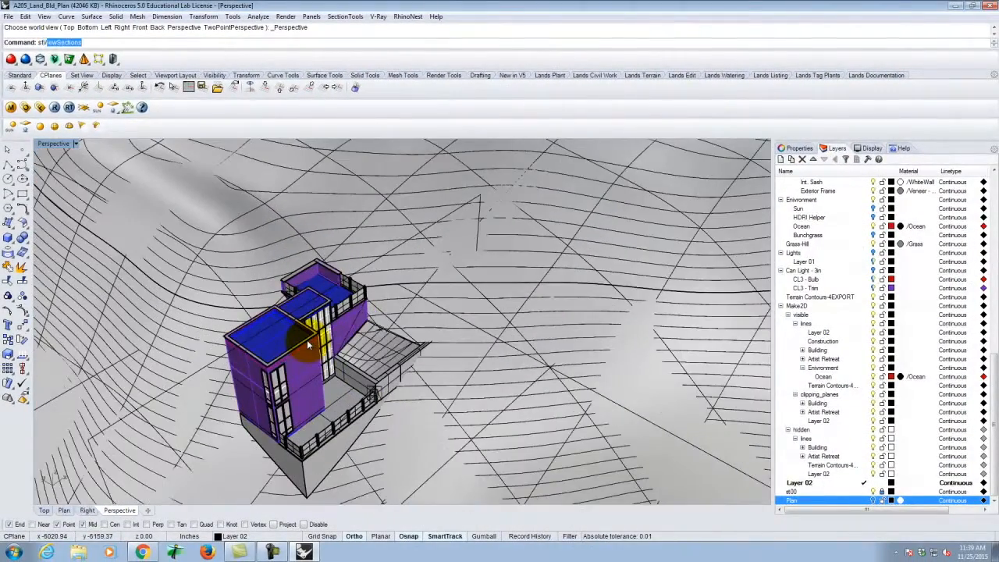
text(t)
key(Return)
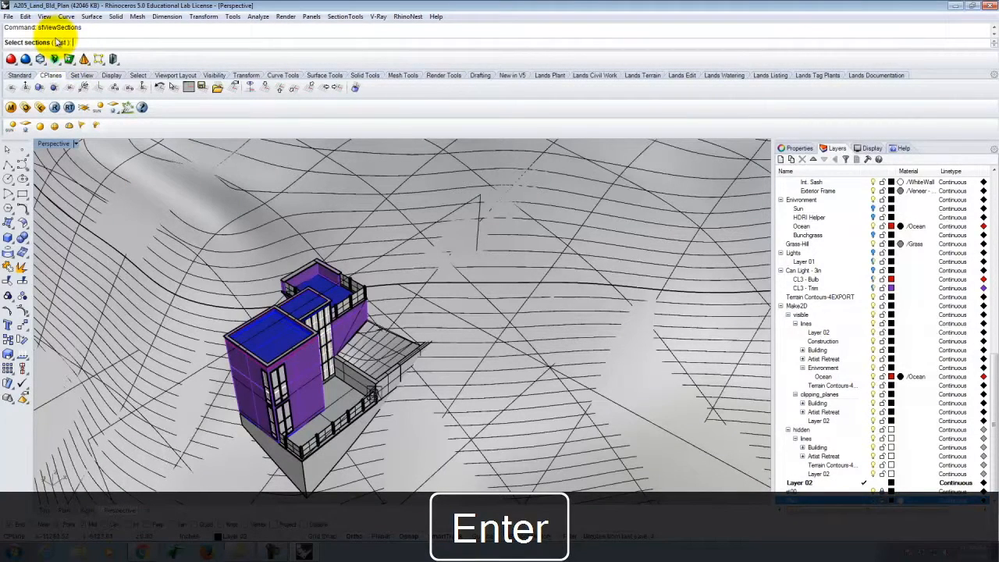
click(60, 42)
click(438, 248)
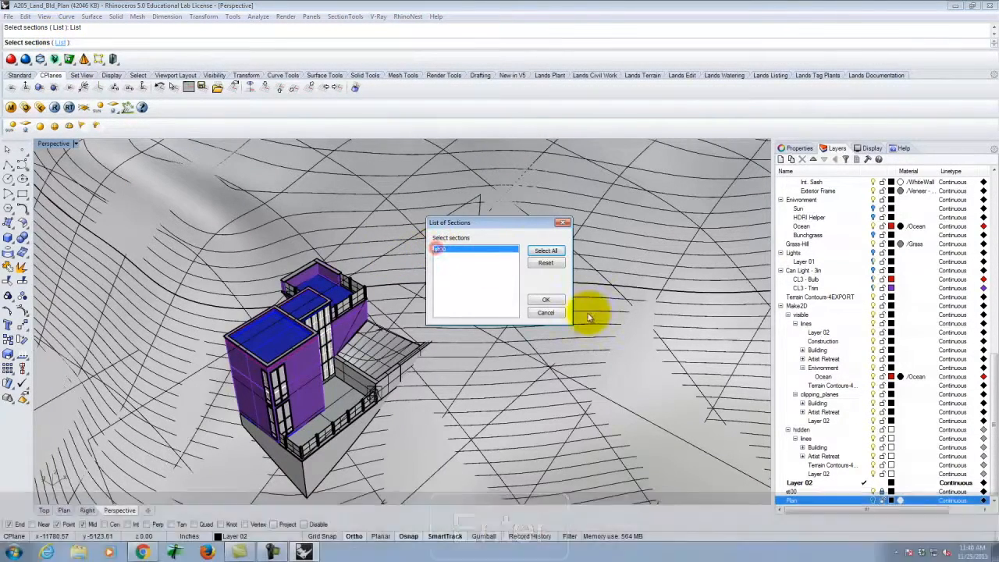
click(545, 299)
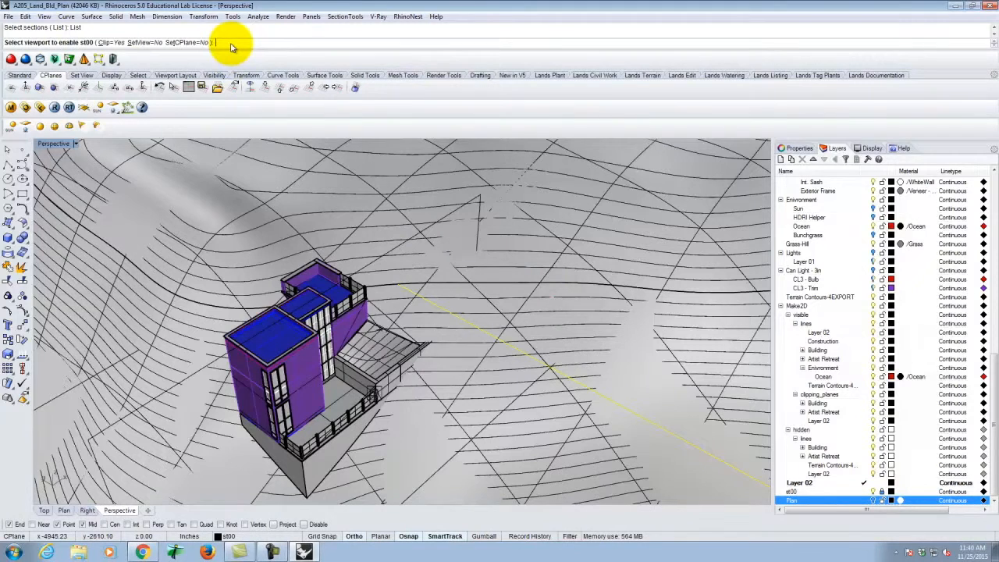
text(Perspective)
key(Return)
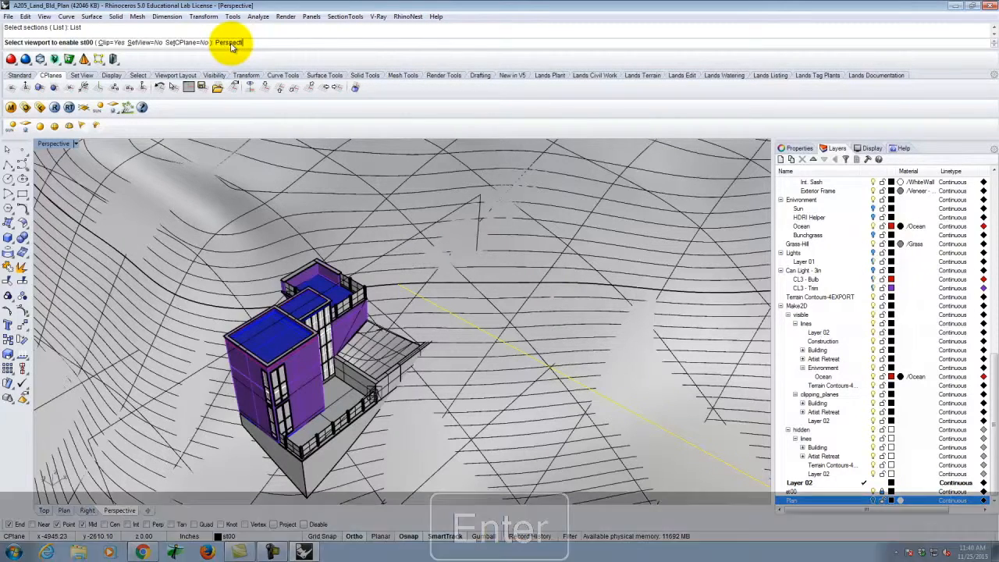
scroll(281, 350, up, 6)
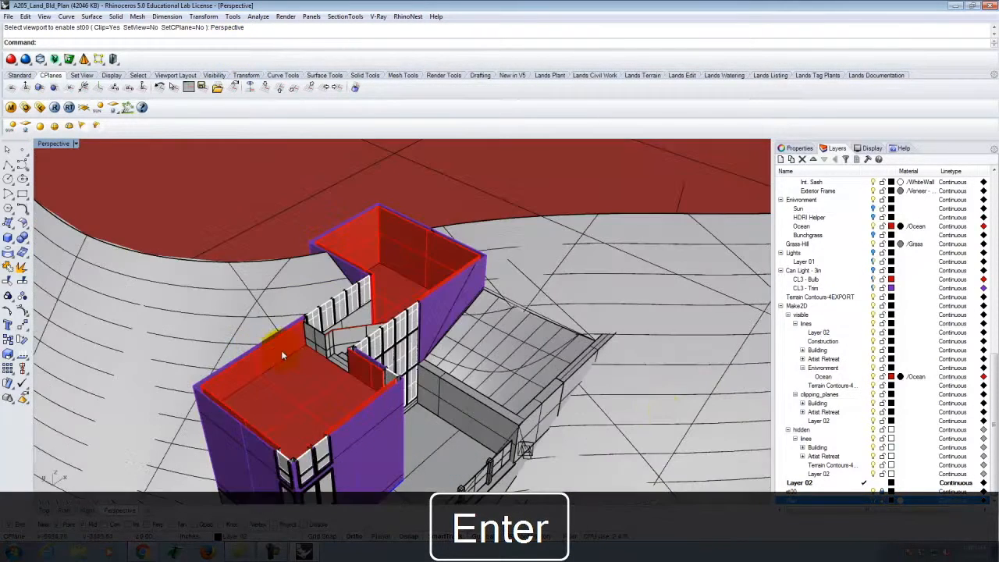
Unlock the st00 layer and make it the current layer for working on the cut wall tops
click(816, 492)
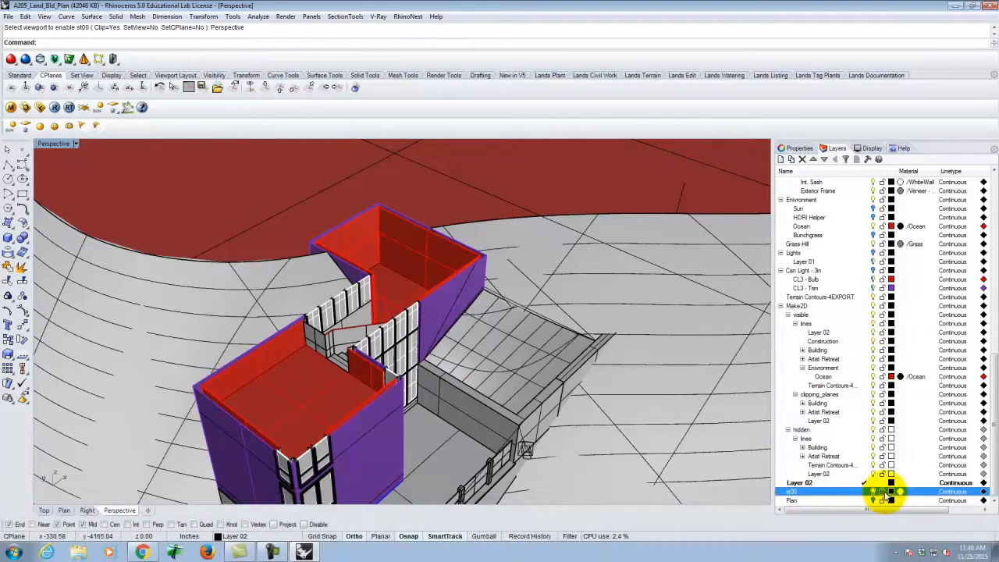
click(882, 493)
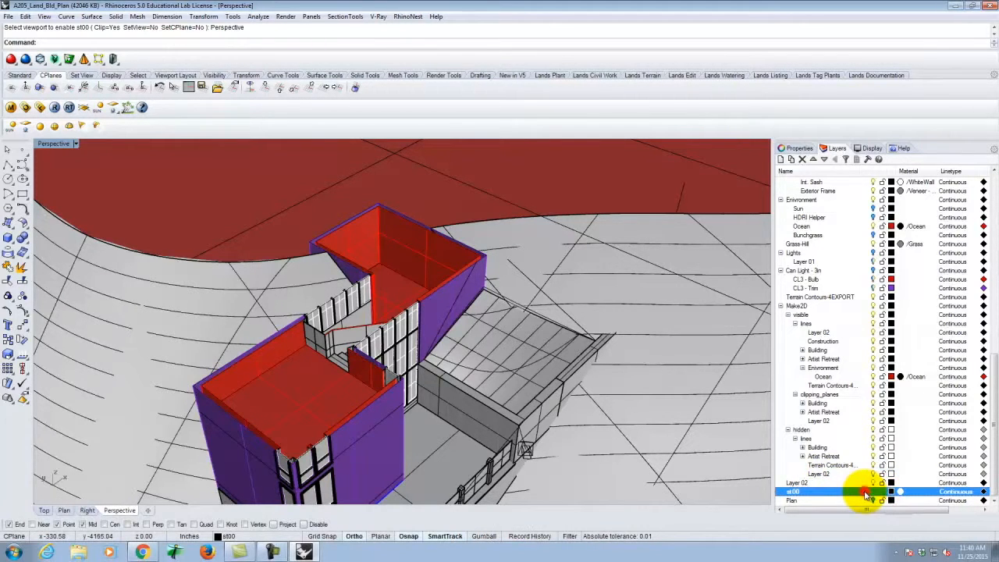
scroll(207, 398, up, 6)
scroll(219, 219, down, 2)
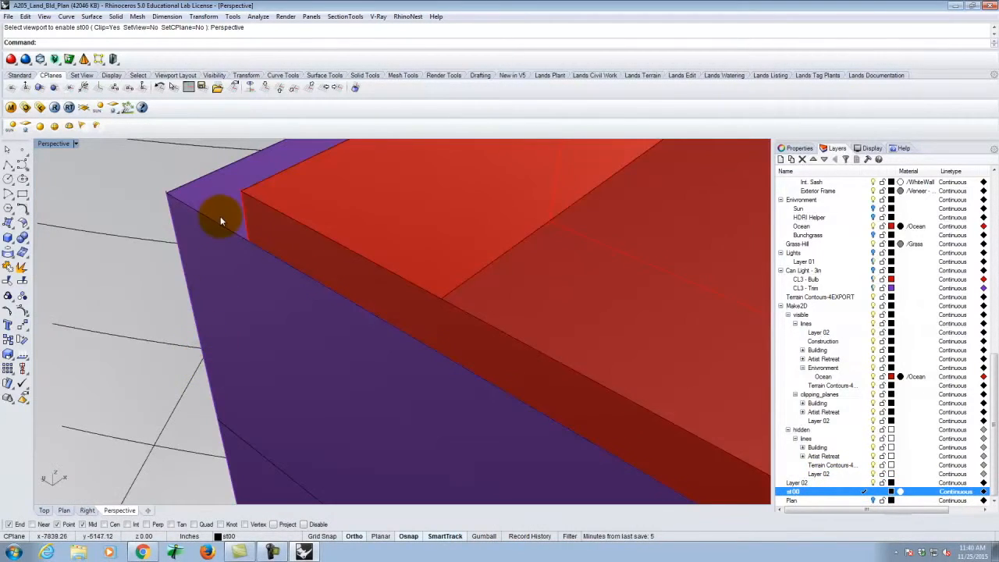
scroll(167, 252, down, 6)
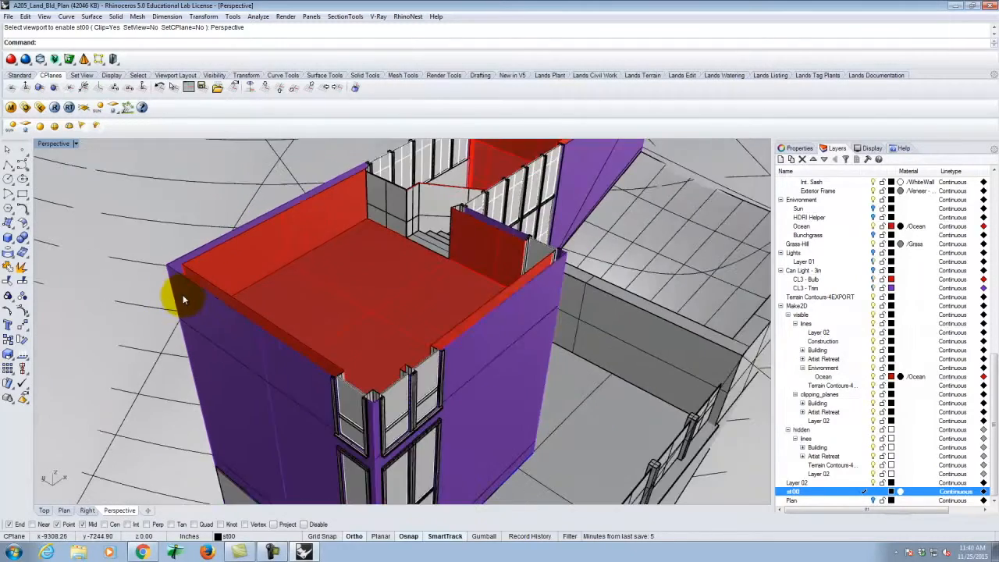
scroll(327, 193, up, 2)
scroll(345, 183, up, 3)
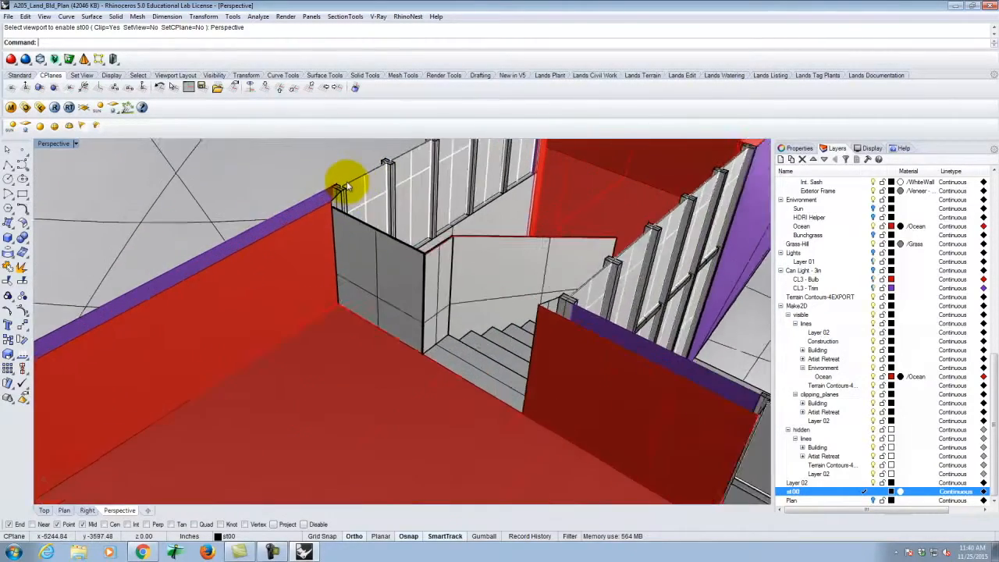
scroll(357, 190, down, 2)
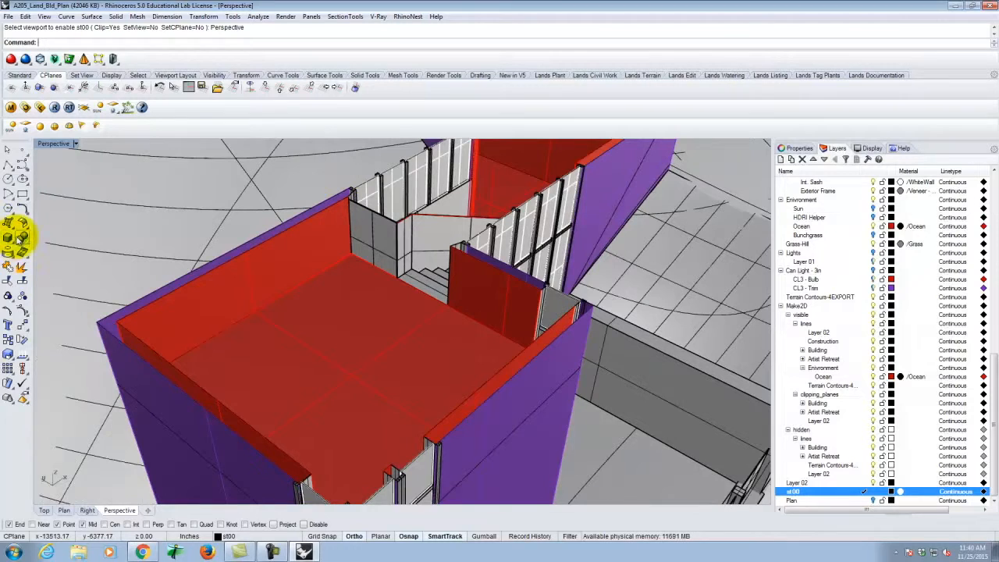
click(11, 224)
click(23, 243)
click(350, 192)
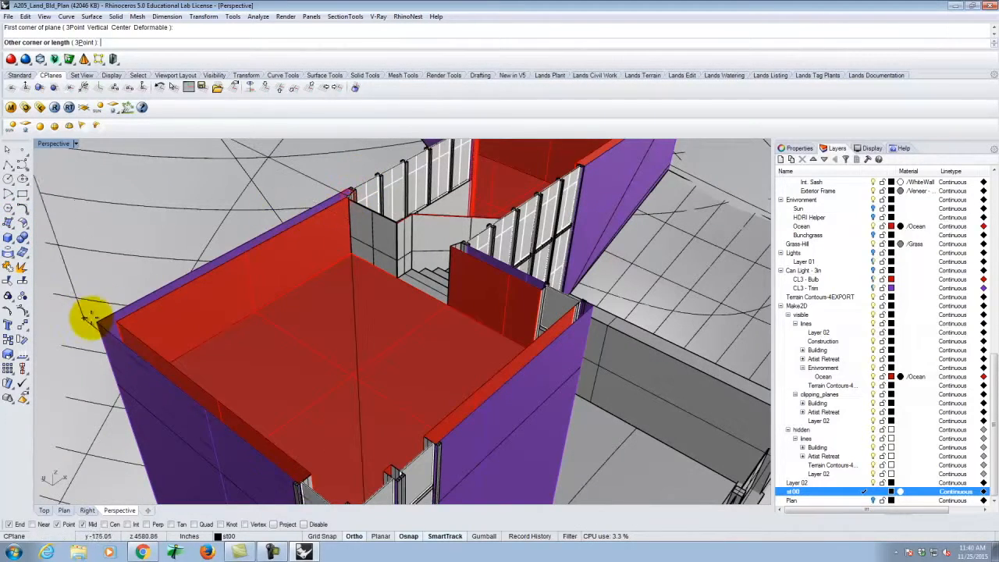
key(Escape)
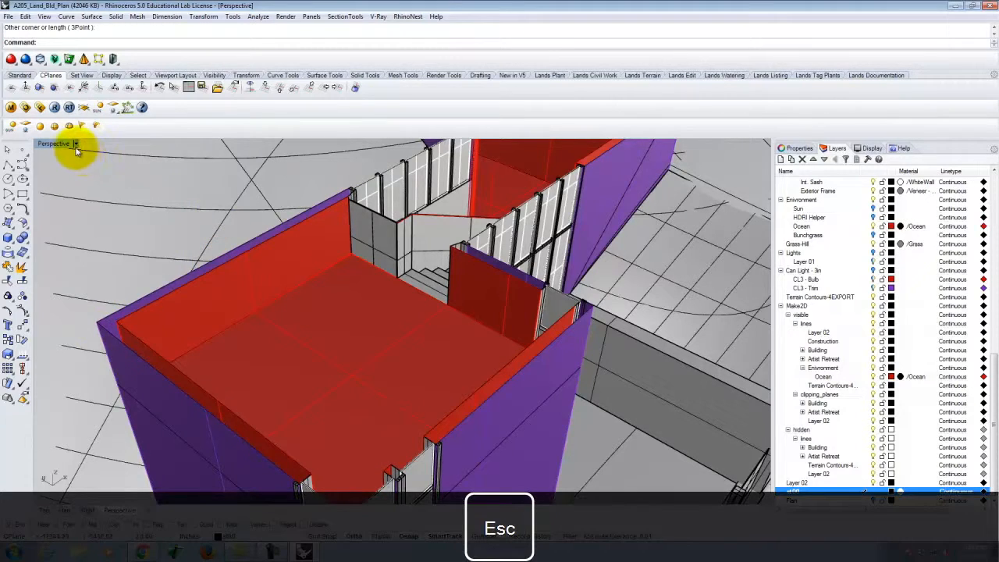
Set the Perspective viewport's construction plane to World Top
click(76, 145)
mouse_move(87, 334)
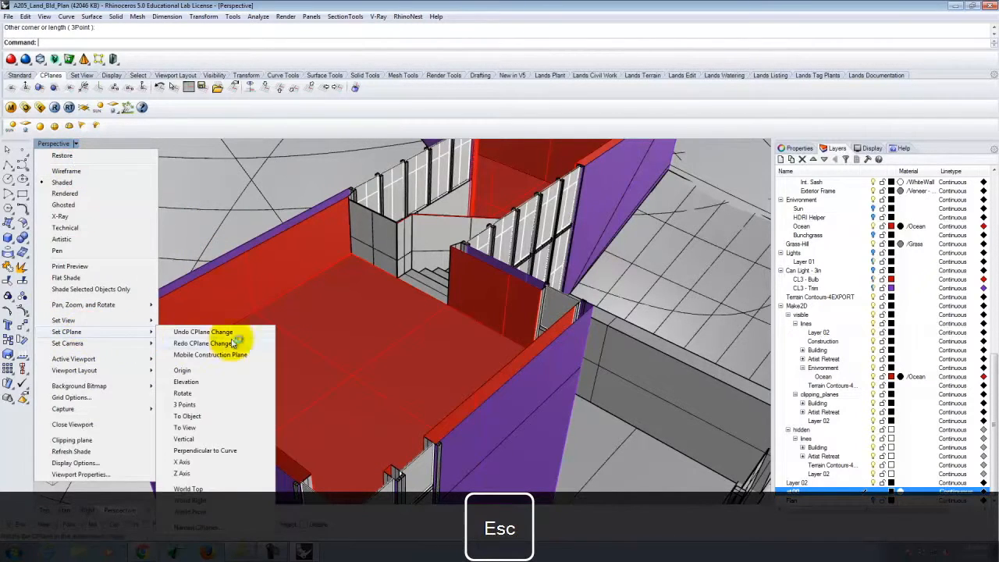
click(188, 489)
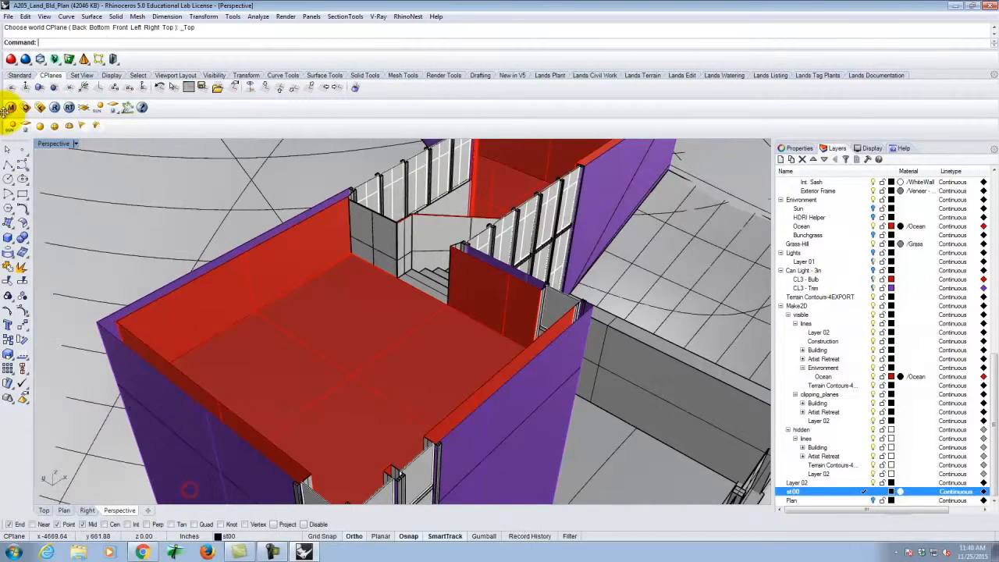
Cap the long rear wall's cut top with a corner-to-corner plane from the stair window to the outer corner, enabling the Perp snap
click(7, 223)
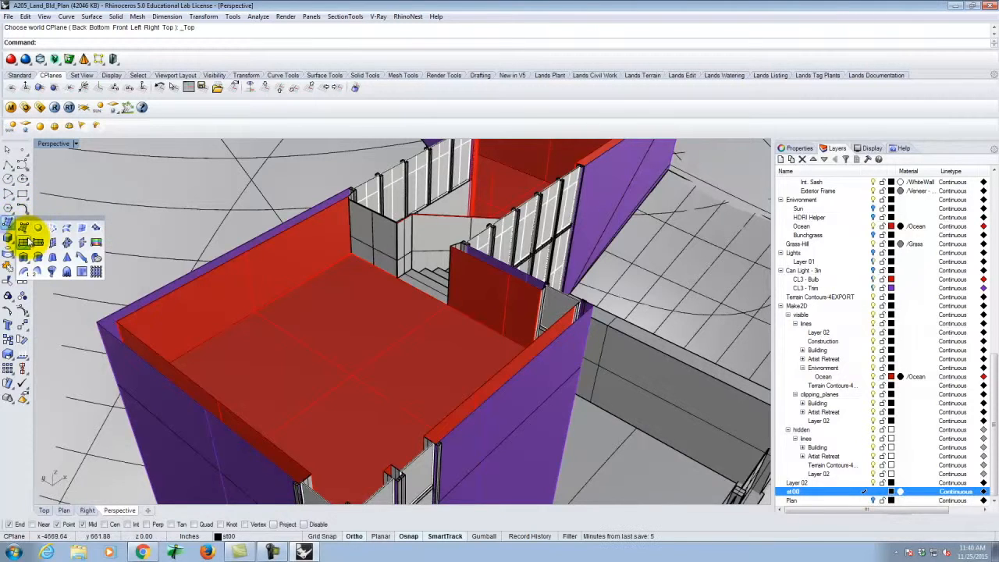
click(24, 242)
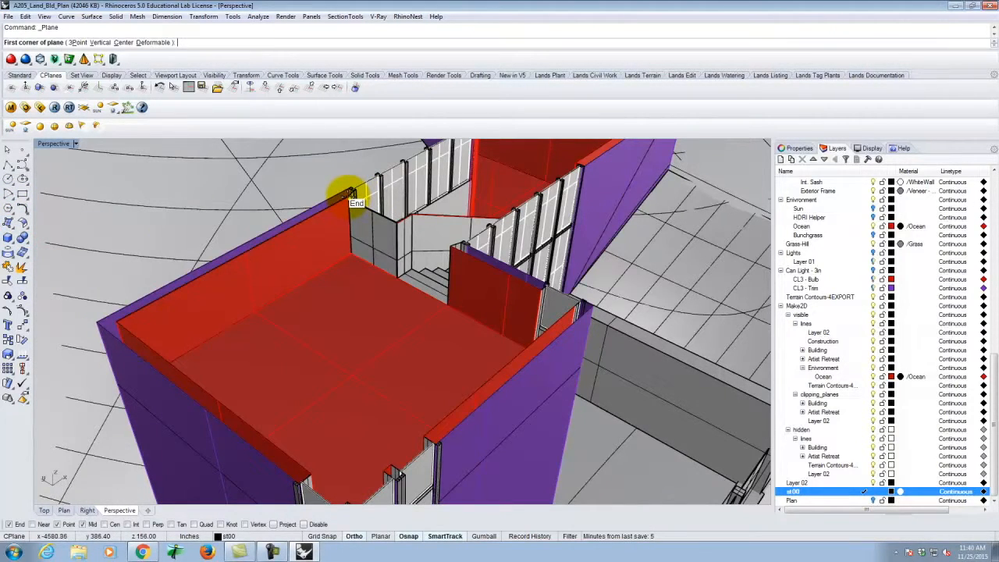
click(350, 193)
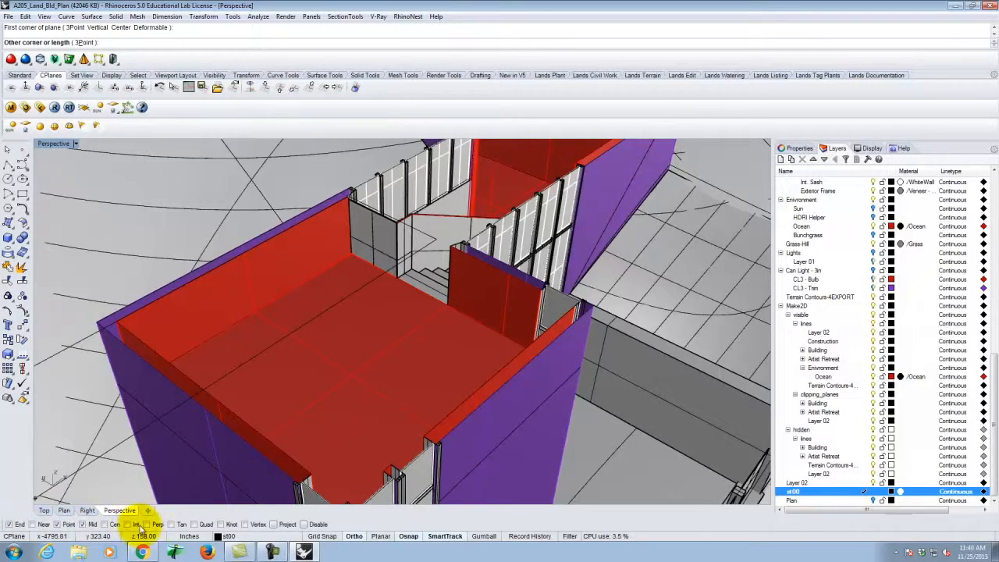
click(146, 525)
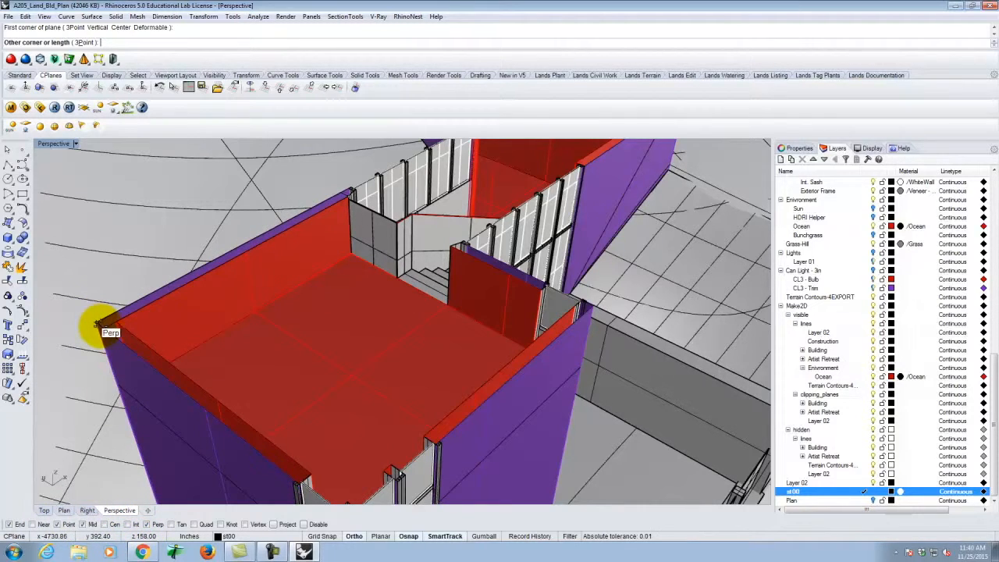
click(94, 322)
Cap the cut top of the adjoining side wall with a plane from its inner corner to the corner window
right_click(119, 328)
click(117, 324)
scroll(307, 492, up, 5)
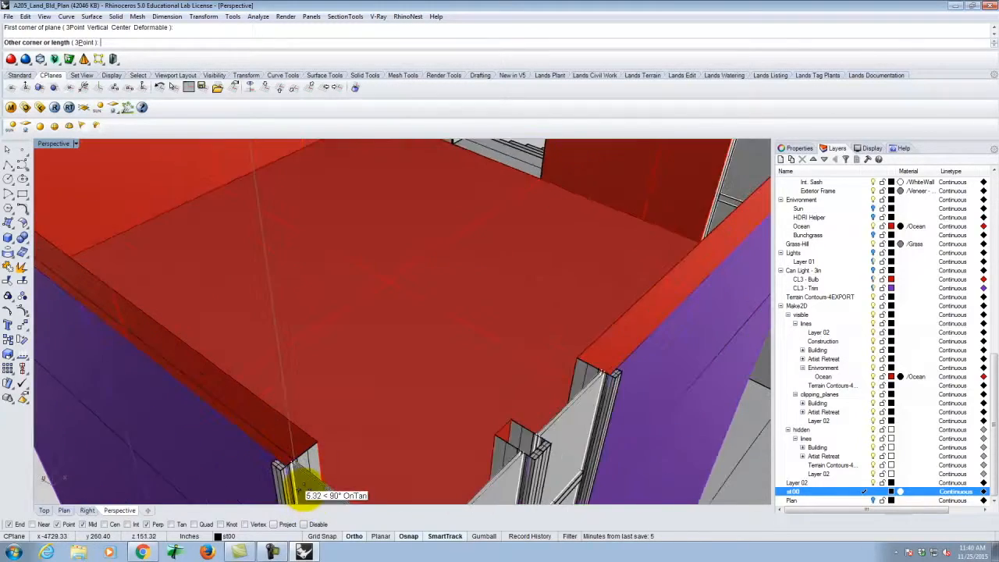
click(287, 456)
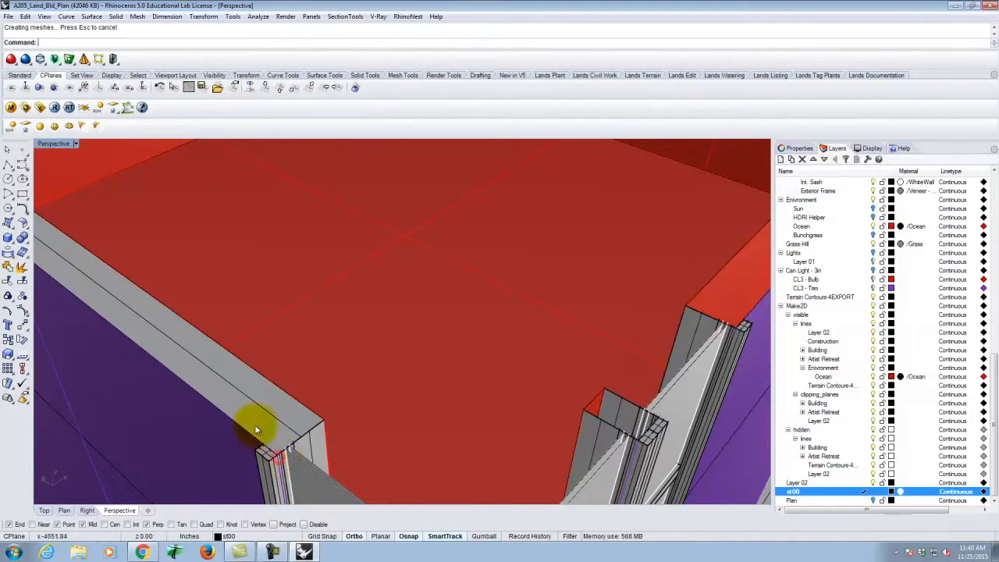
Cap the small corner pier between the two corner windows with a corner-to-corner plane
scroll(207, 382, down, 8)
scroll(296, 402, up, 5)
right_click(257, 379)
click(258, 378)
click(251, 423)
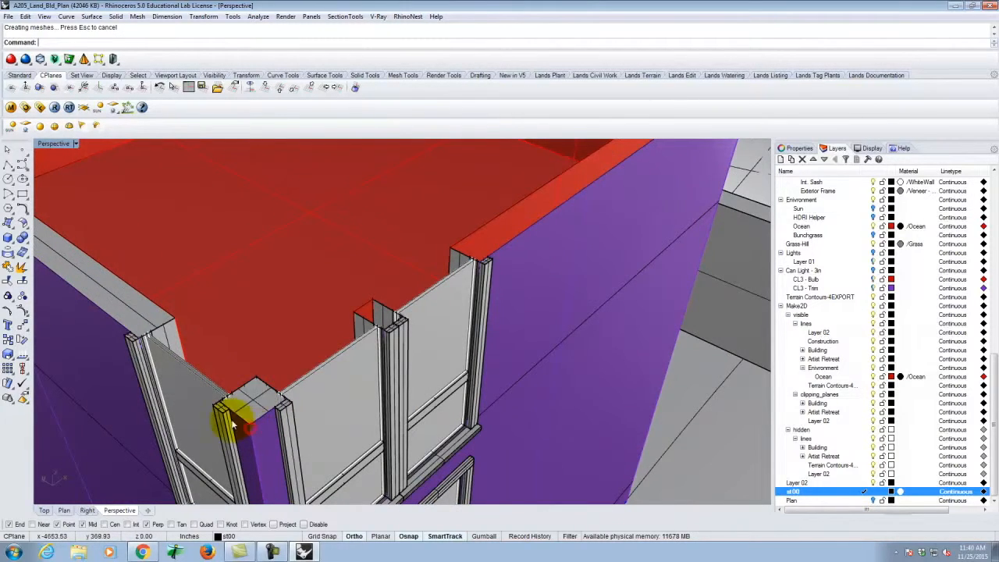
Cap the cut top of the small pier between the two side-by-side front windows with a corner-to-corner plane
scroll(252, 413, down, 5)
scroll(278, 375, up, 5)
right_click(238, 405)
click(239, 404)
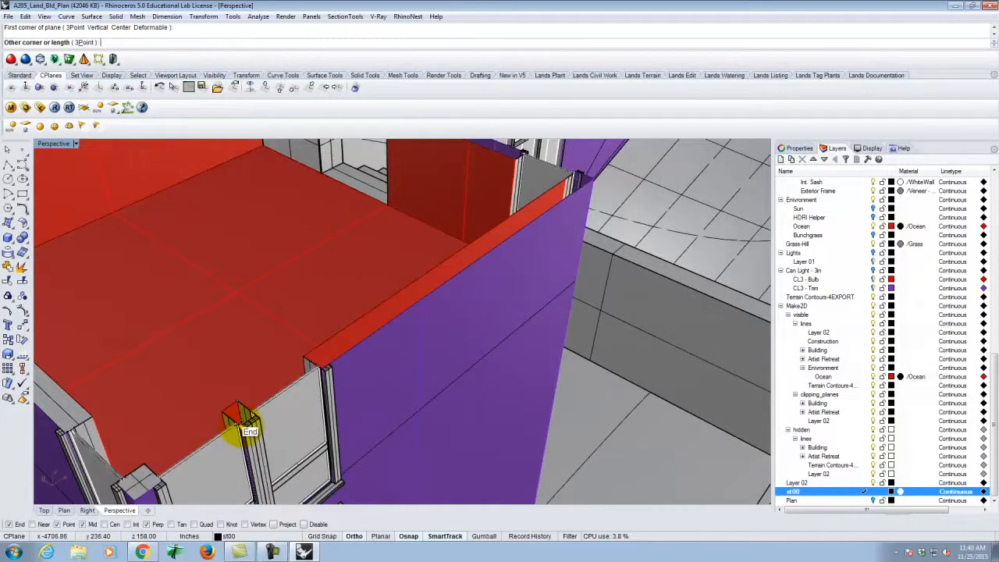
scroll(247, 428, up, 4)
click(238, 434)
scroll(180, 423, down, 6)
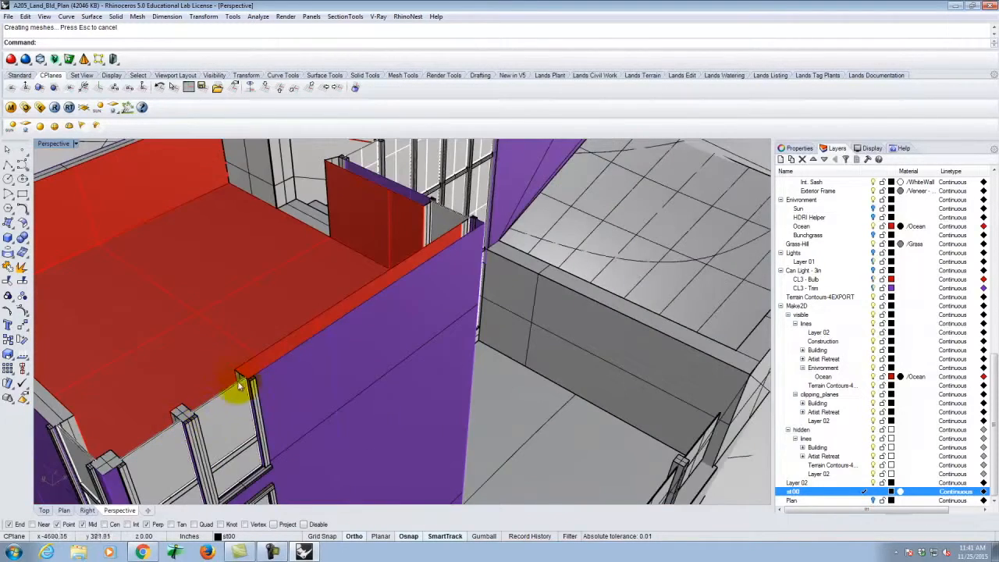
Cap the cut top of the front room's long side wall with a plane from the window-end inner corner to its far end
scroll(236, 372, up, 4)
key(Return)
click(228, 369)
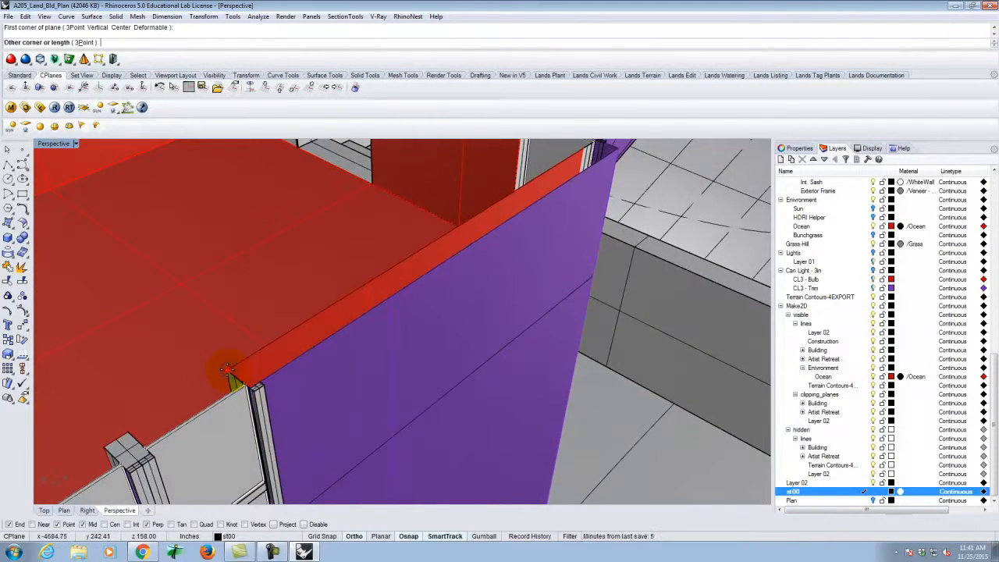
scroll(234, 390, down, 5)
scroll(351, 328, up, 3)
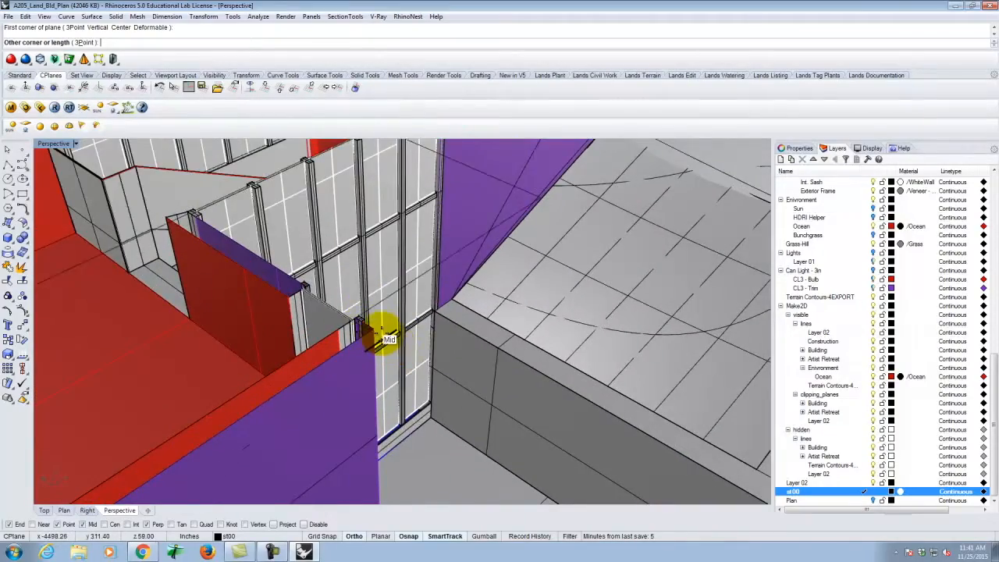
scroll(381, 328, up, 2)
click(359, 326)
scroll(379, 344, down, 3)
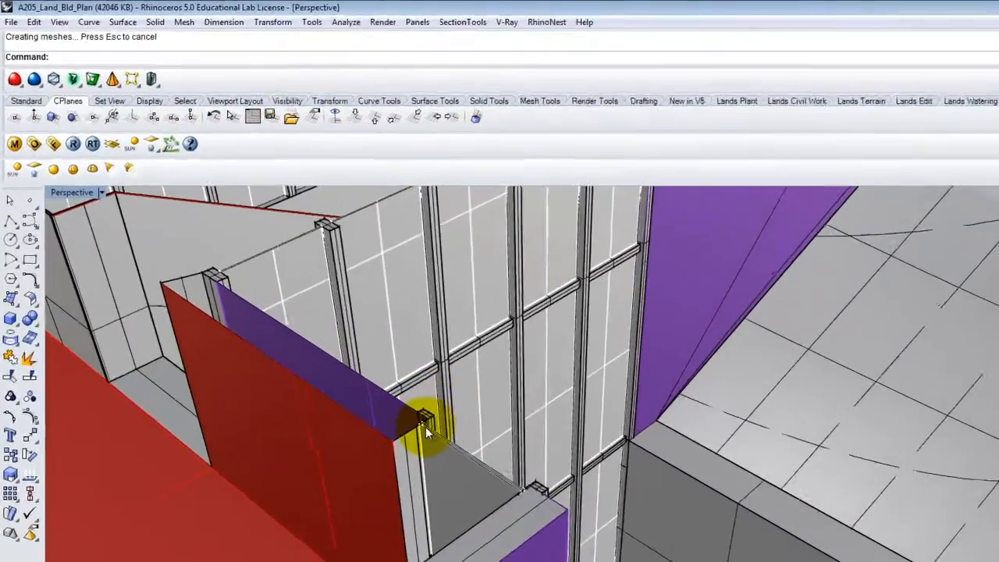
Cap the cut top of the short wall beside the stairs with a corner-to-corner plane running between its two ends
key(Return)
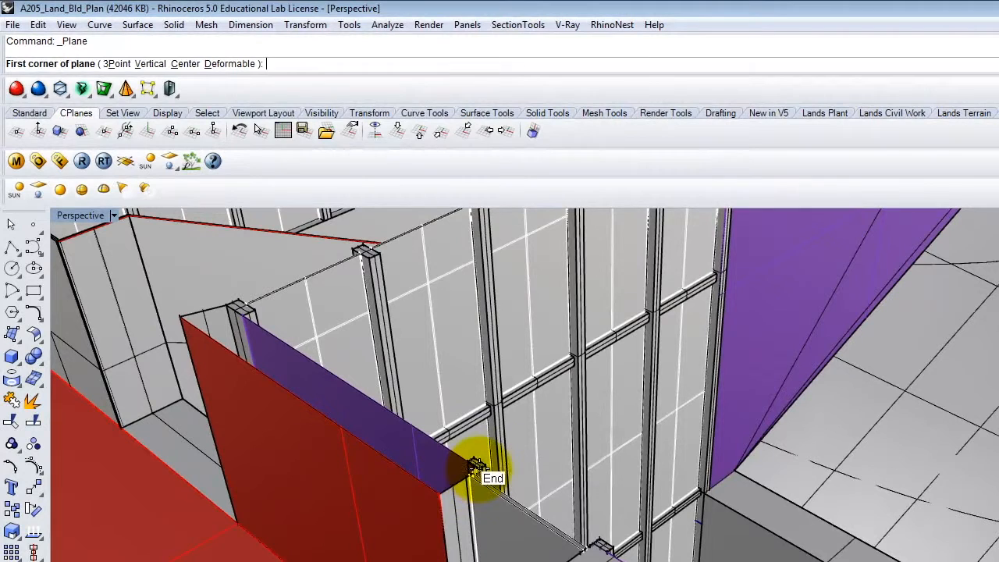
click(472, 468)
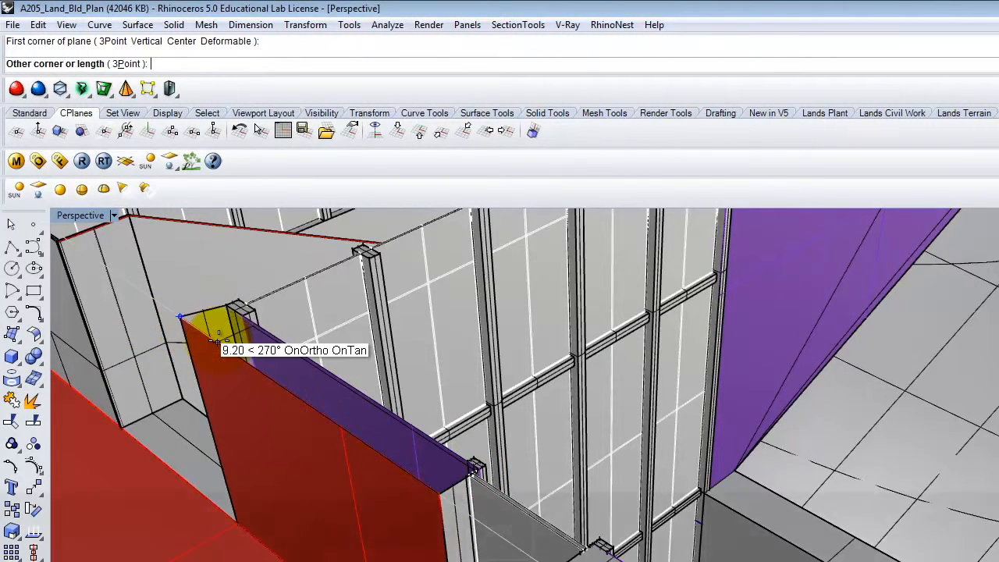
key(Escape)
click(221, 300)
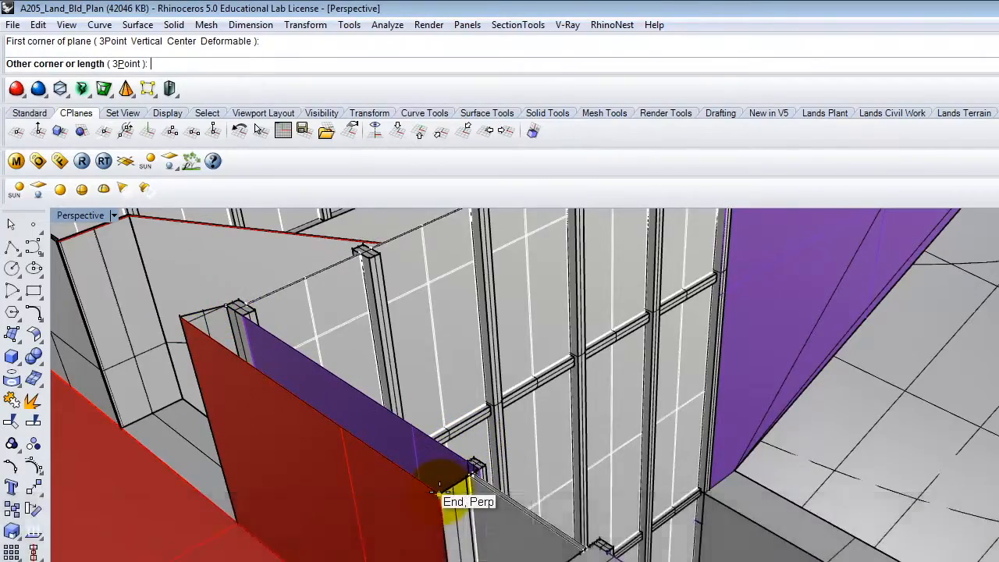
click(442, 485)
scroll(462, 491, down, 7)
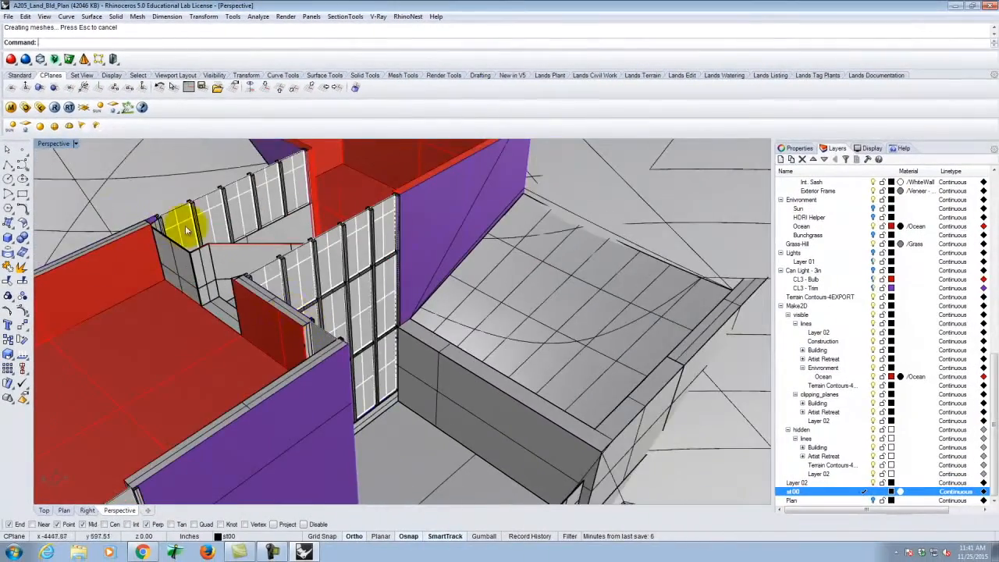
Fill the triangular gap at the stair end of the short wall with a surface from three corner points
scroll(140, 218, up, 5)
click(8, 223)
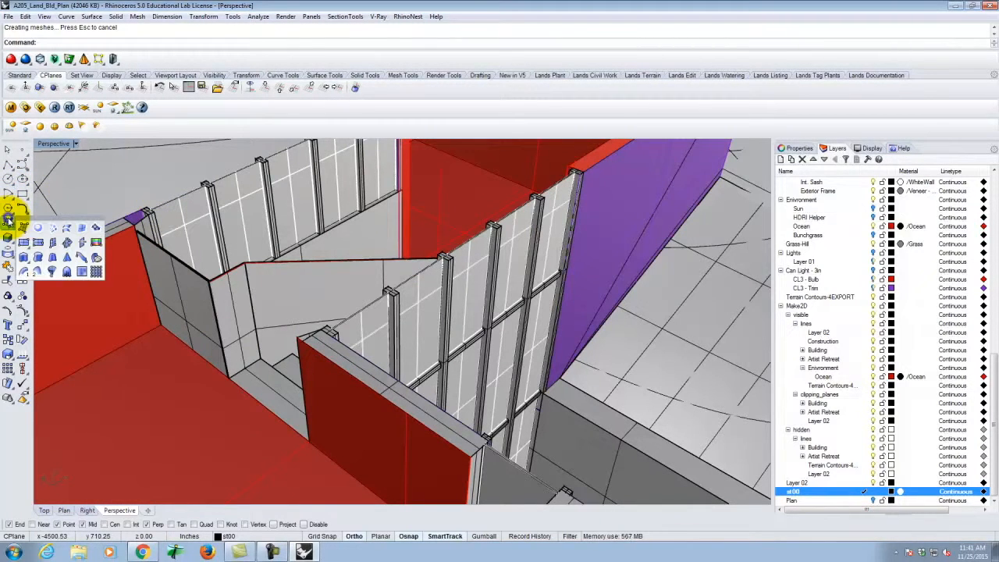
click(23, 227)
scroll(308, 348, up, 5)
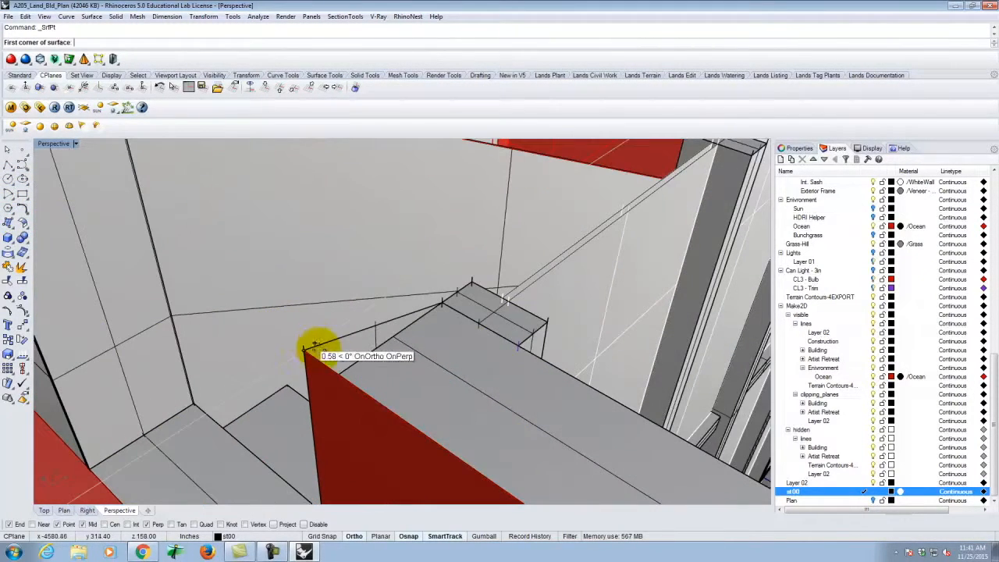
click(306, 349)
click(443, 310)
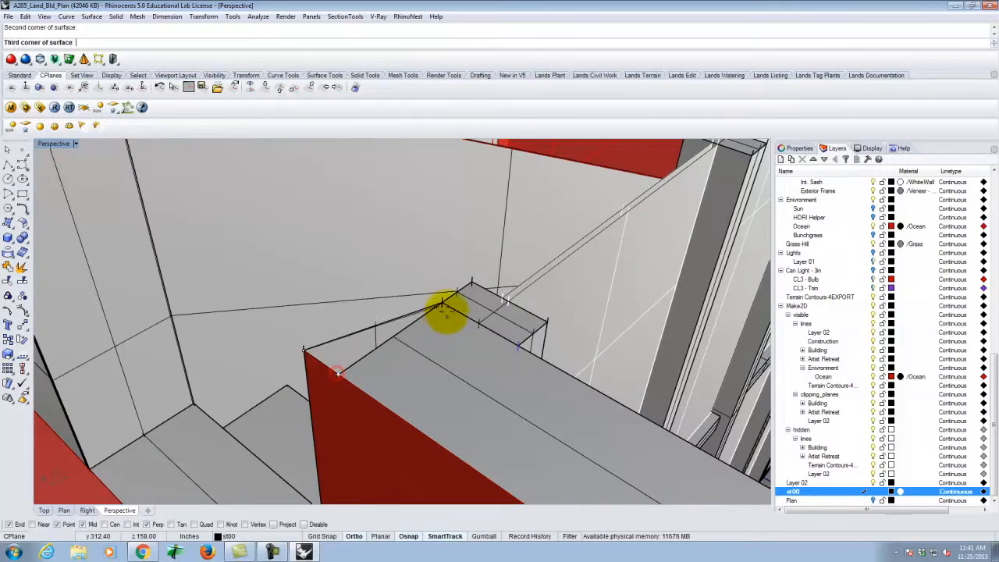
click(442, 304)
key(Return)
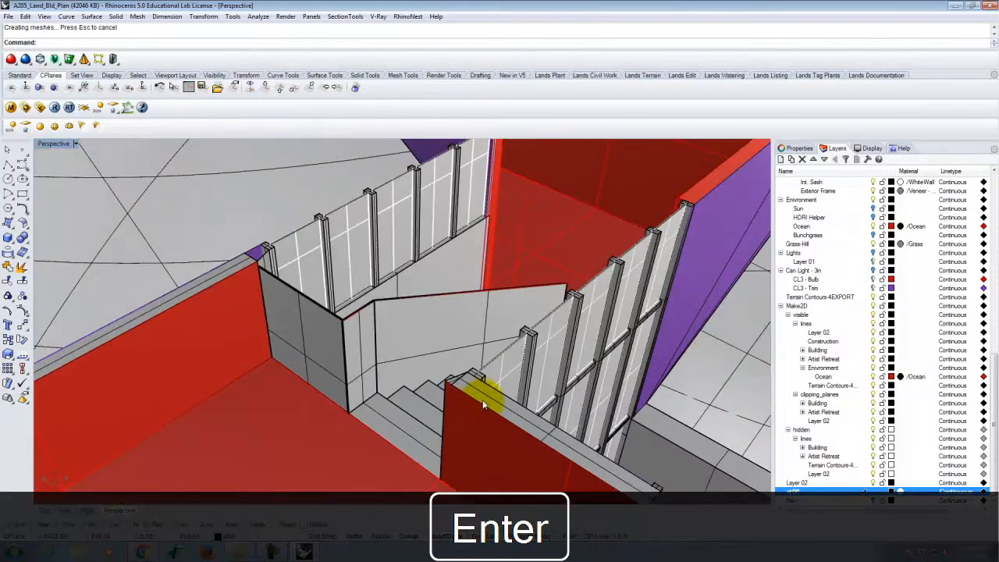
Fill the gap between the long rear wall's end and the stair window frame with a surface from corner points
scroll(283, 253, up, 6)
key(Return)
click(186, 256)
click(248, 241)
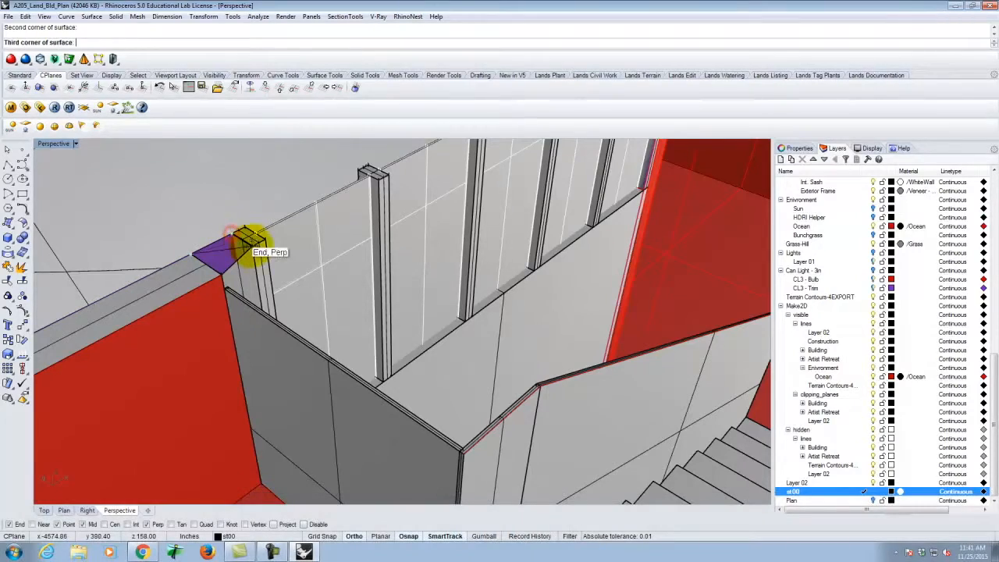
click(223, 278)
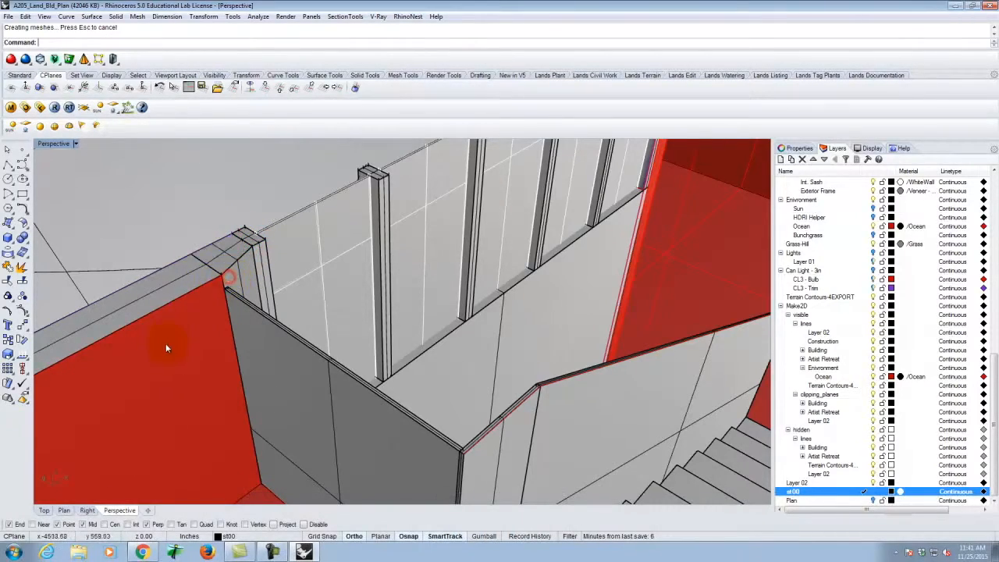
key(Return)
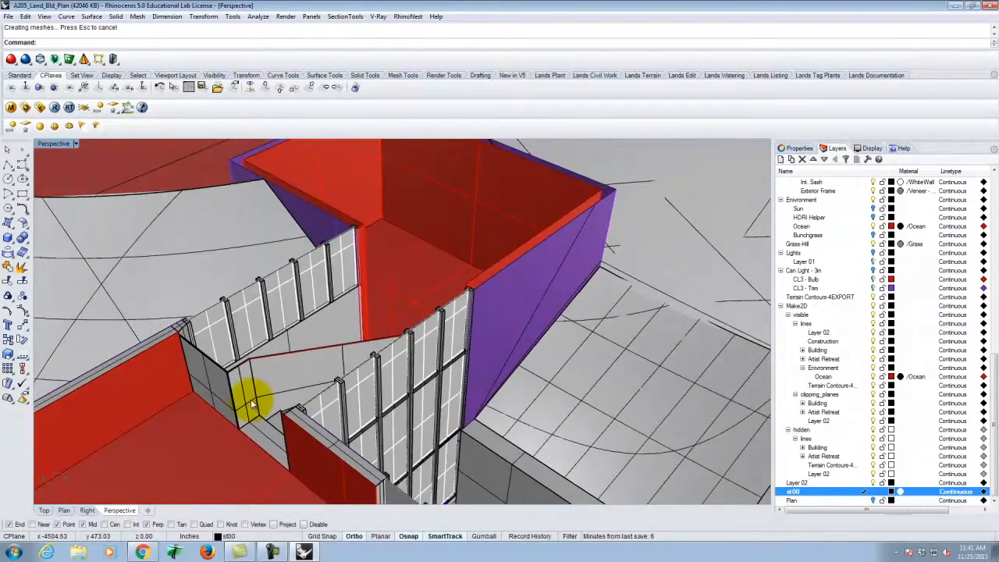
Cap the cut top of the far room's long outer wall with a corner-to-corner plane between its two outer corners
scroll(251, 403, down, 7)
scroll(363, 355, up, 8)
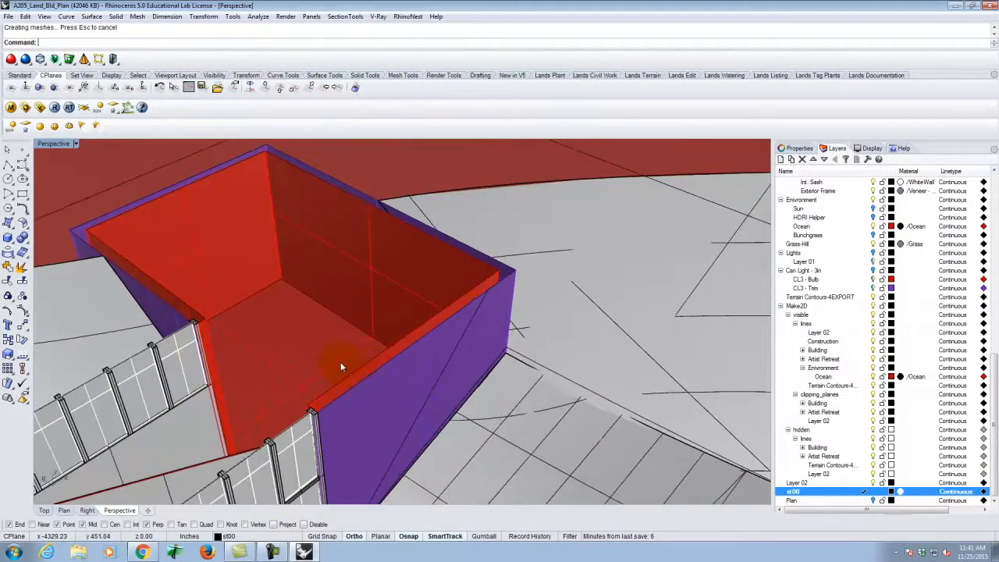
scroll(352, 367, down, 4)
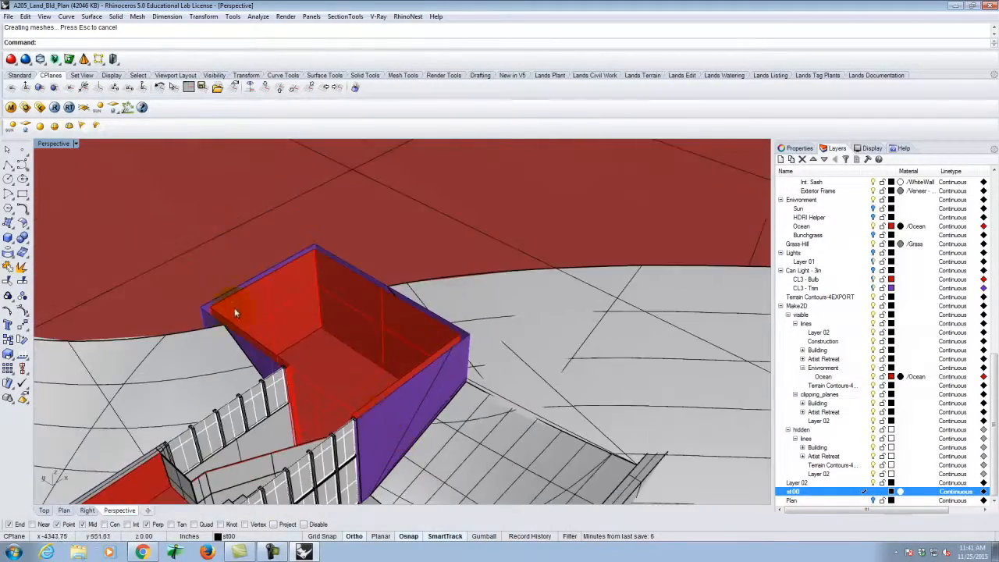
click(9, 223)
click(23, 243)
click(315, 235)
scroll(469, 339, up, 4)
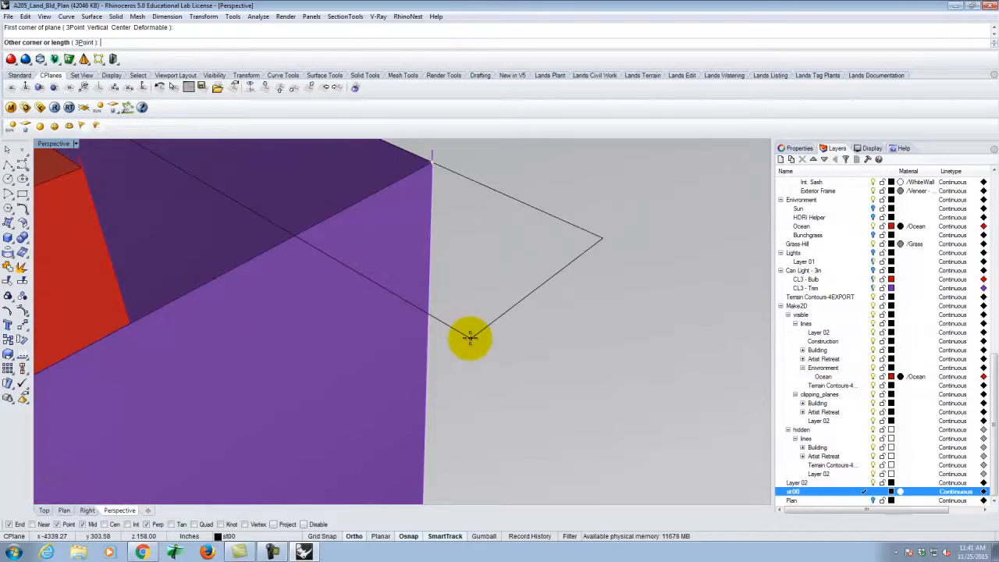
scroll(469, 339, down, 3)
click(419, 295)
Cap the far room's adjoining side wall with a plane from the outer corner back to the stair window frame
right_click(442, 303)
click(441, 302)
scroll(505, 296, down, 5)
scroll(313, 422, up, 5)
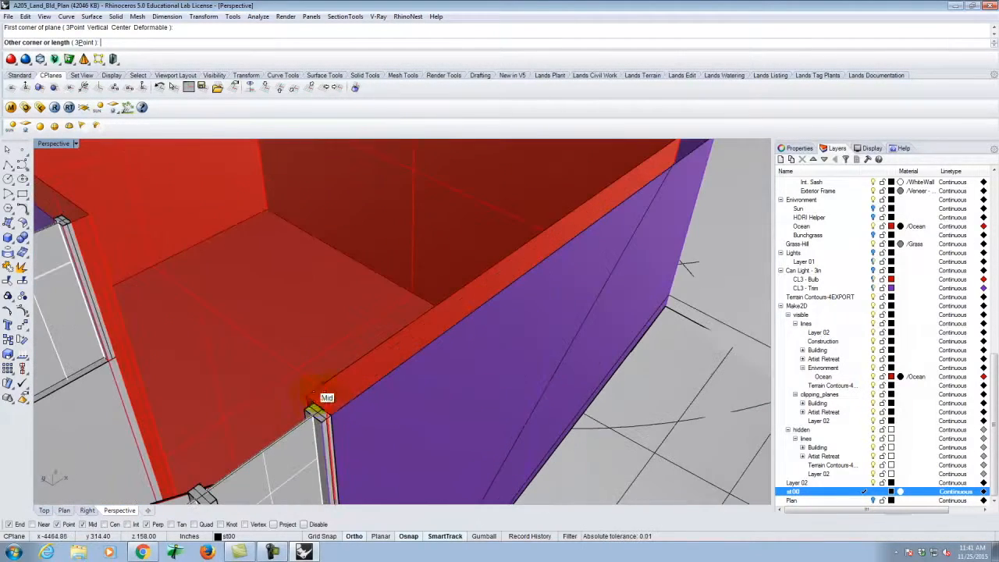
click(306, 394)
scroll(471, 428, down, 5)
scroll(272, 310, up, 5)
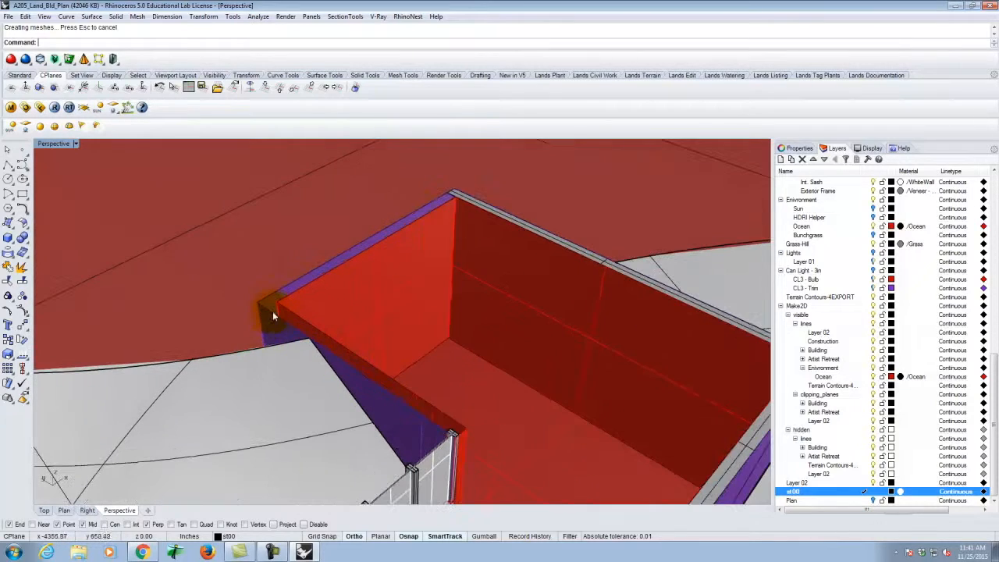
Cap the far room's opposite side wall with a plane from its outer end to the other stair window frame
click(275, 300)
scroll(453, 431, up, 3)
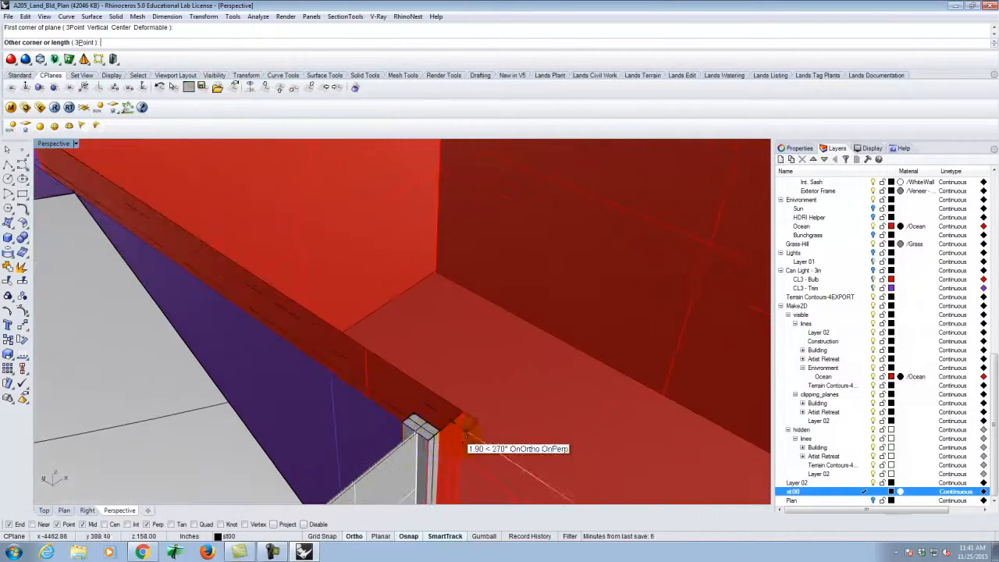
click(425, 439)
scroll(484, 442, down, 3)
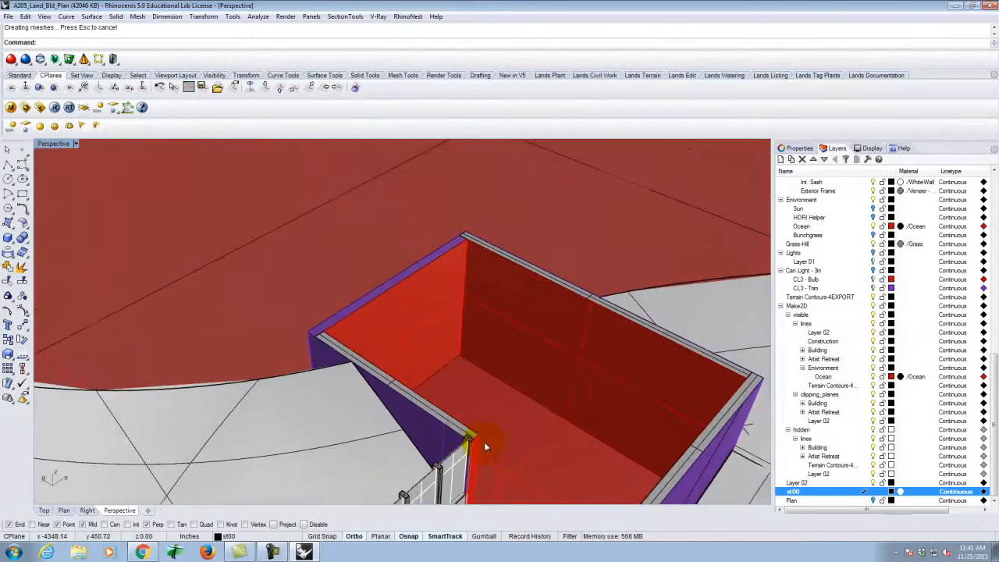
Cap the far room's remaining end wall with a corner-to-corner plane between the two capped walls
scroll(324, 340, up, 2)
click(309, 334)
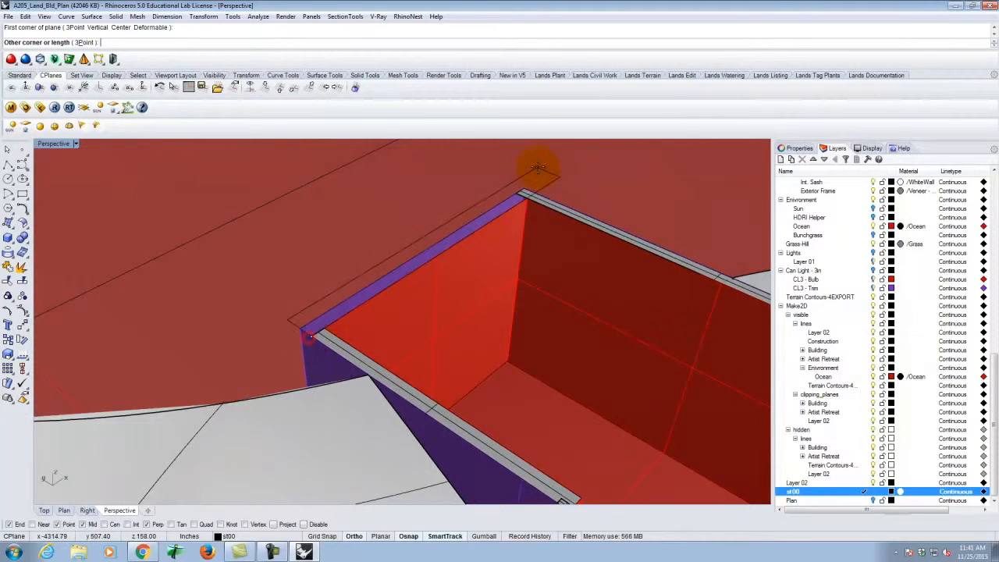
click(516, 190)
scroll(437, 196, down, 5)
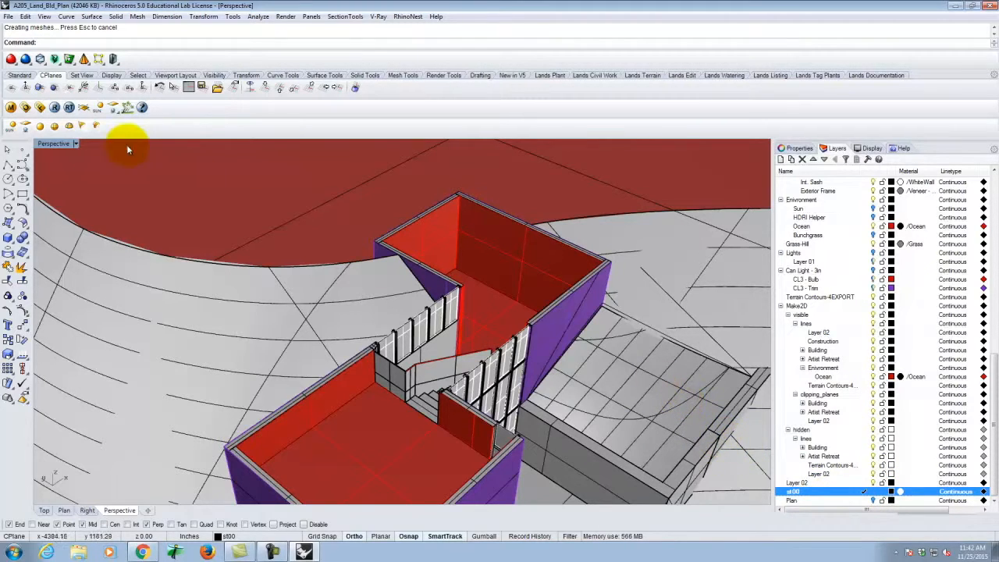
Maximize the Plan viewport and render it with V-Ray
double_click(51, 143)
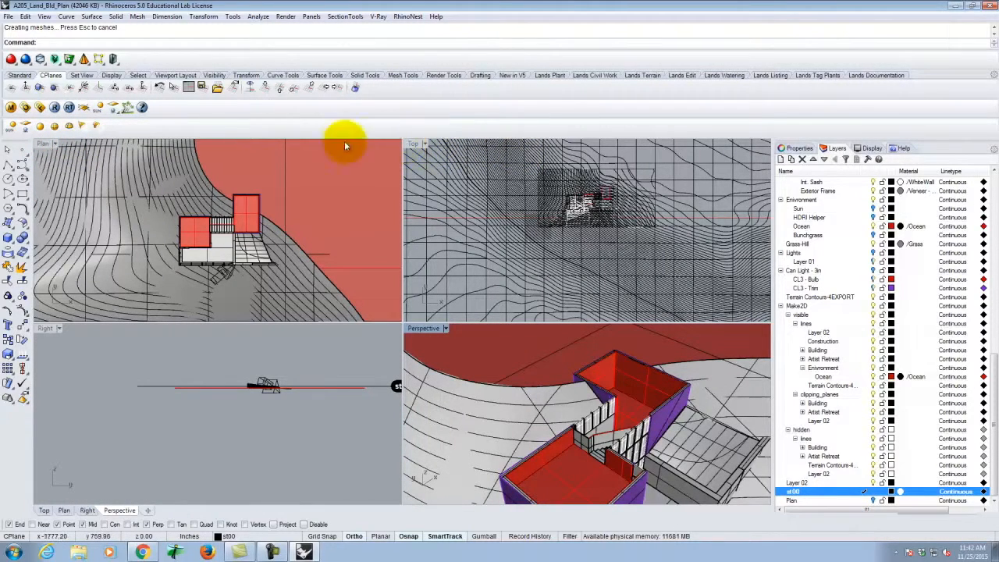
double_click(41, 144)
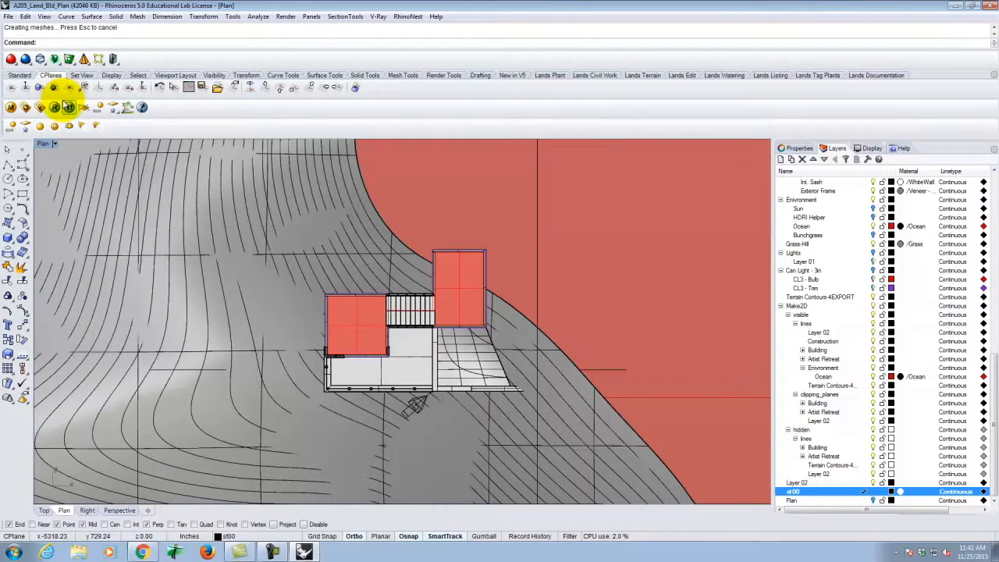
click(54, 107)
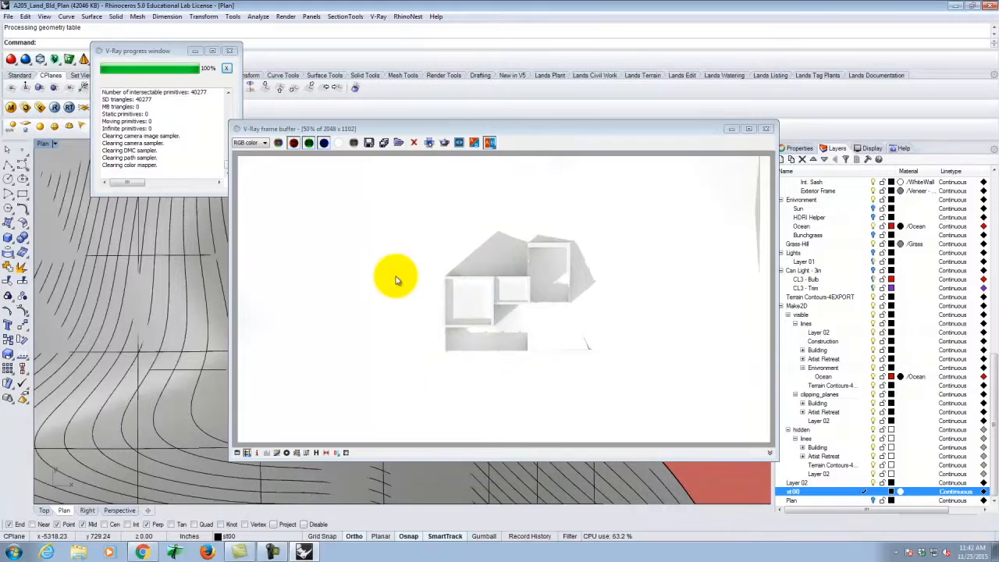
Start saving the rendered image and browse to the Dropbox\A136\Ex228\F2015 folder on the KINGFISHER drive
click(369, 142)
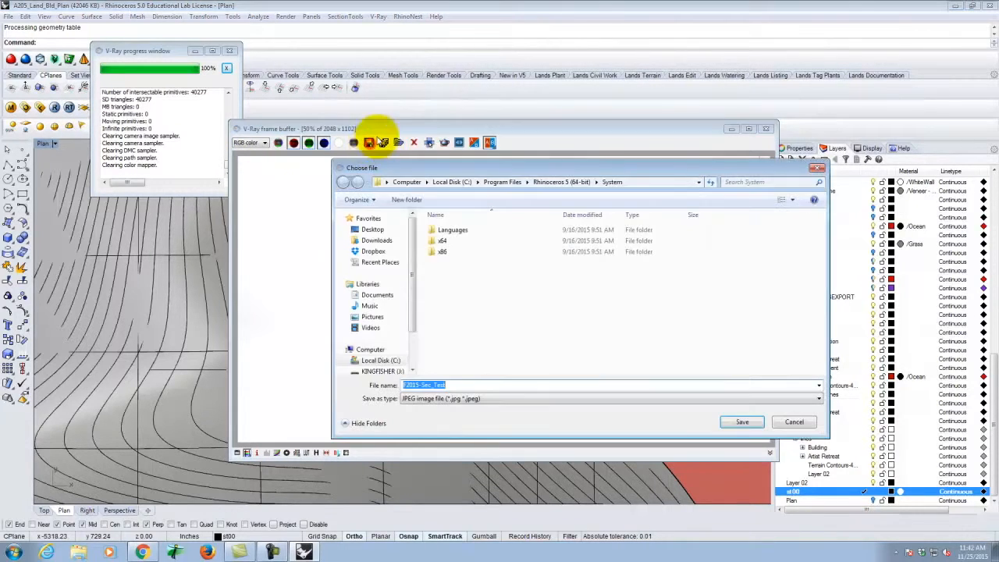
click(360, 371)
double_click(450, 252)
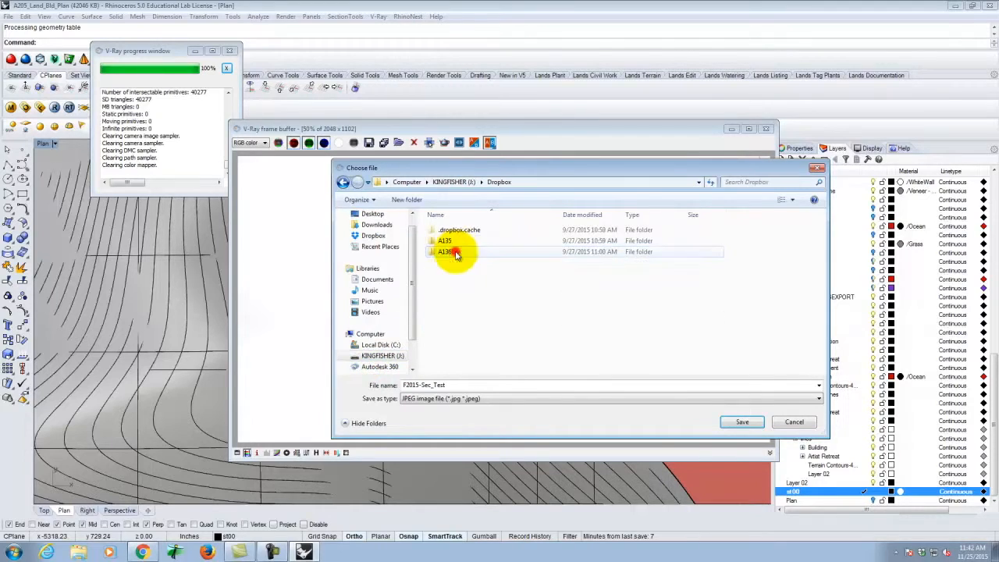
click(444, 252)
double_click(442, 253)
scroll(452, 327, down, 6)
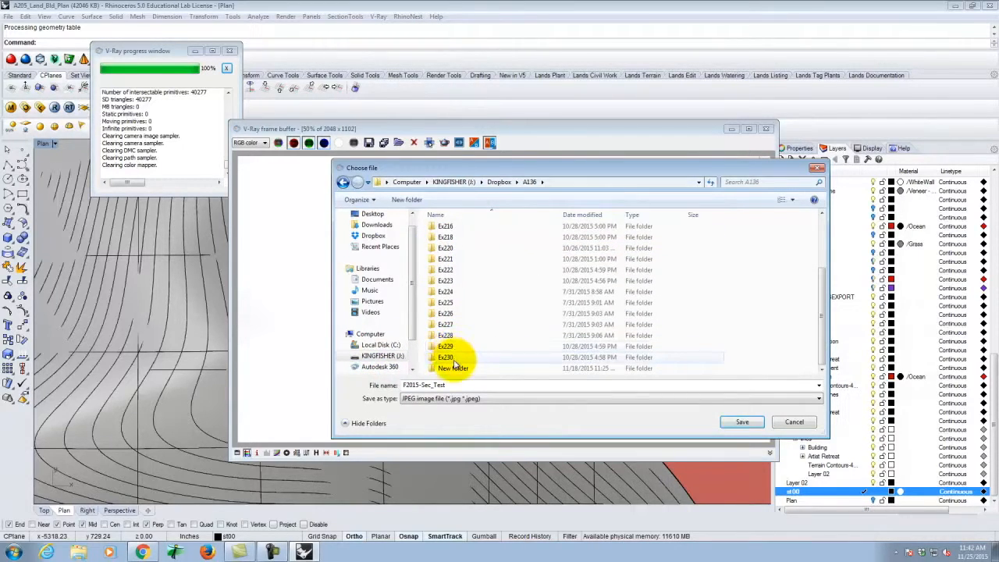
double_click(444, 335)
double_click(445, 230)
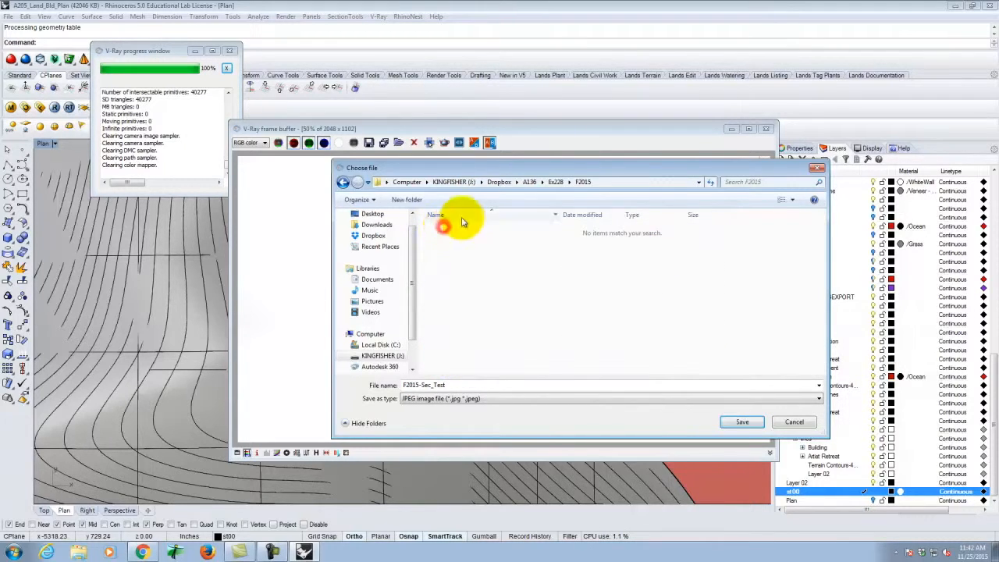
Save the rendering as a JPEG named Clay Render 01
double_click(453, 384)
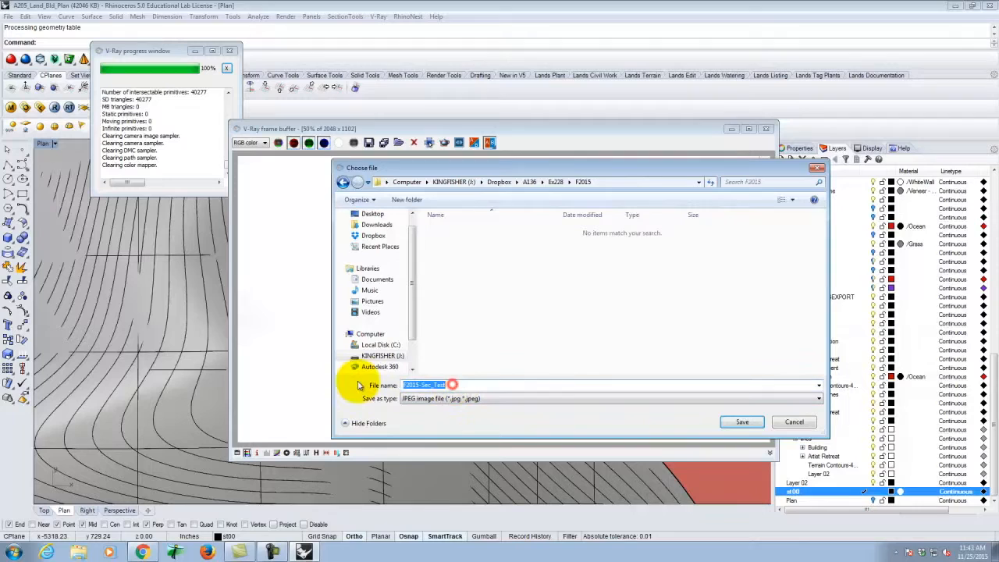
text(Clay Render 01)
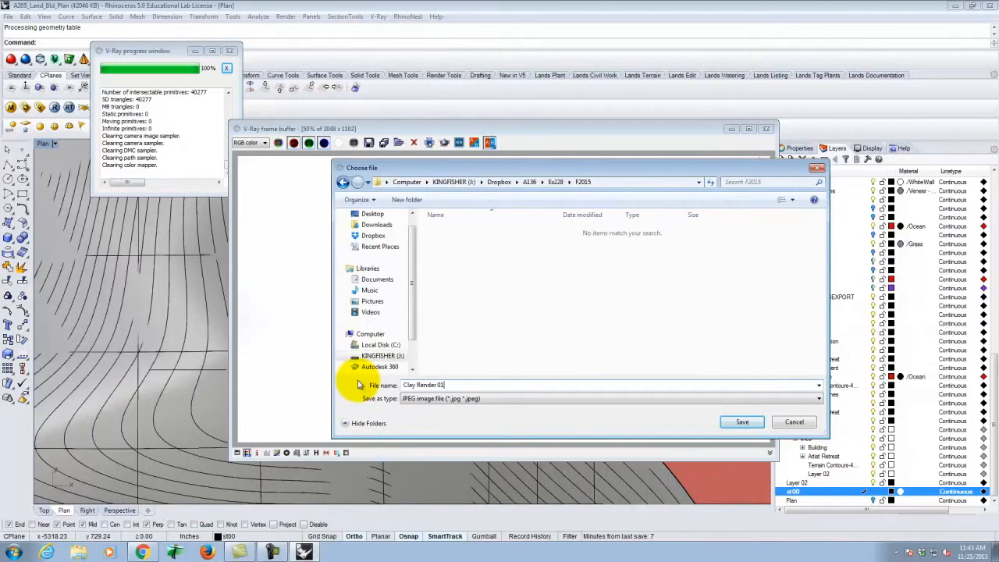
click(741, 422)
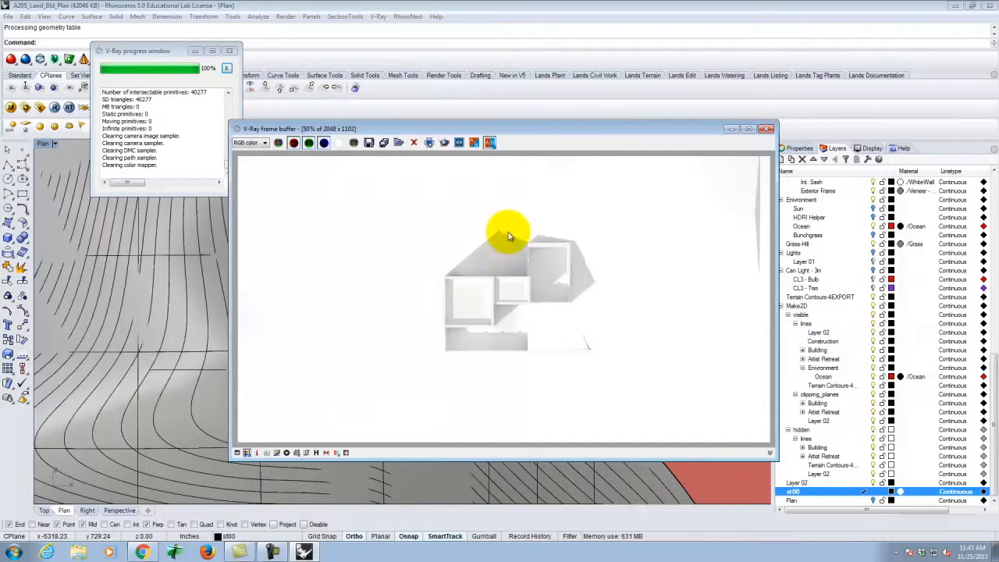
Clear the section clipping from all views with stClearAllViews, render the Plan view again with V-Ray, and minimize the rendered image
click(768, 131)
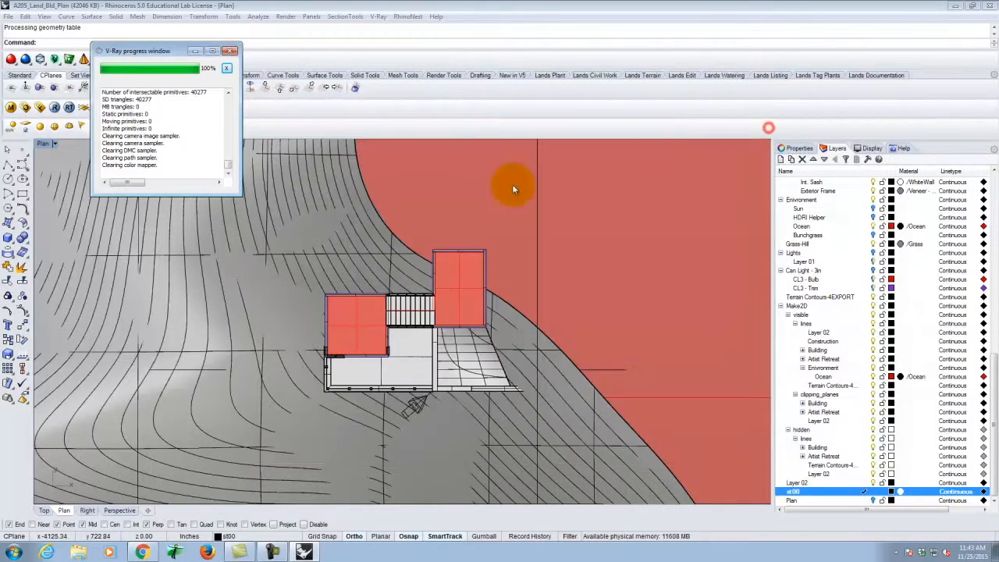
text(st)
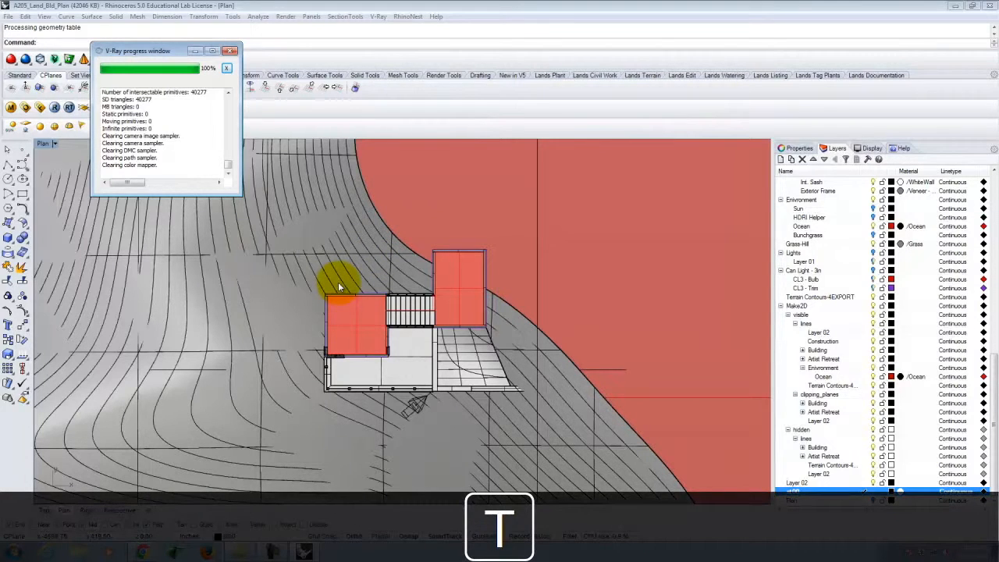
click(100, 3)
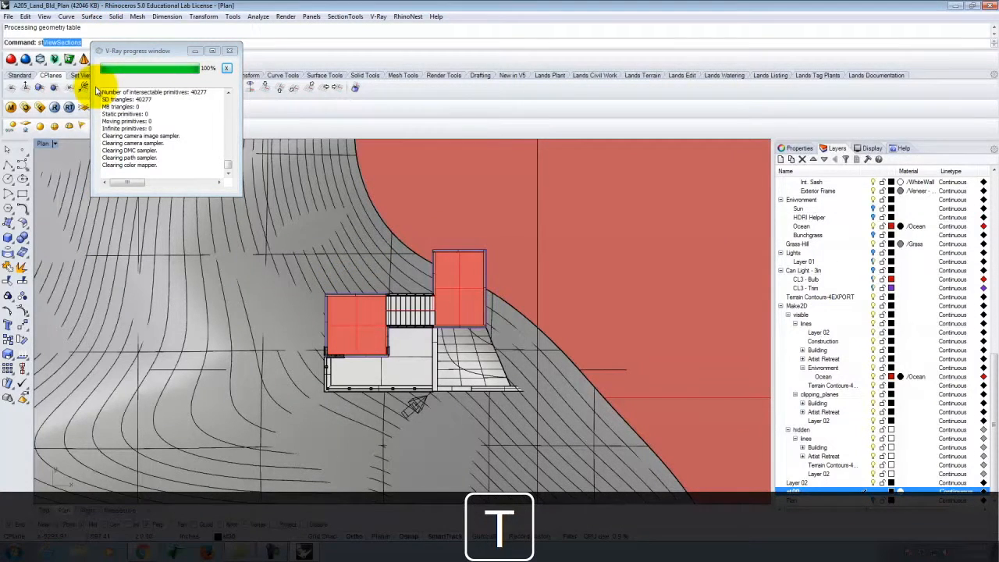
key(Return)
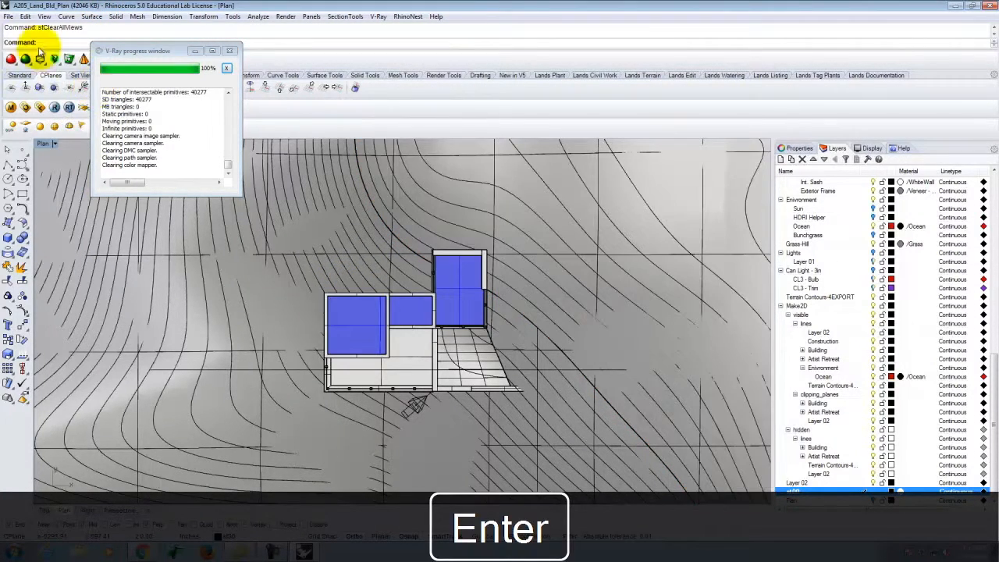
click(54, 108)
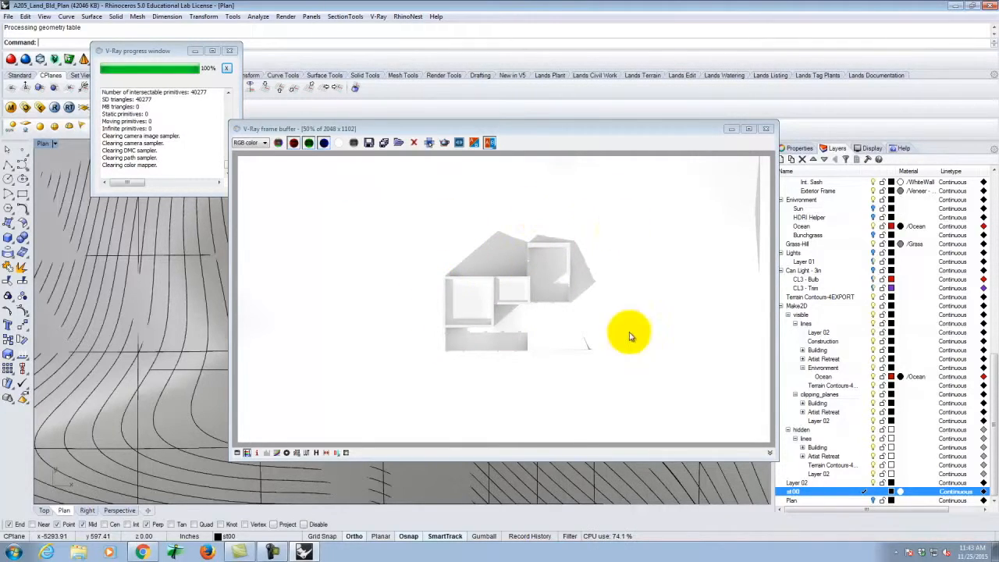
click(726, 128)
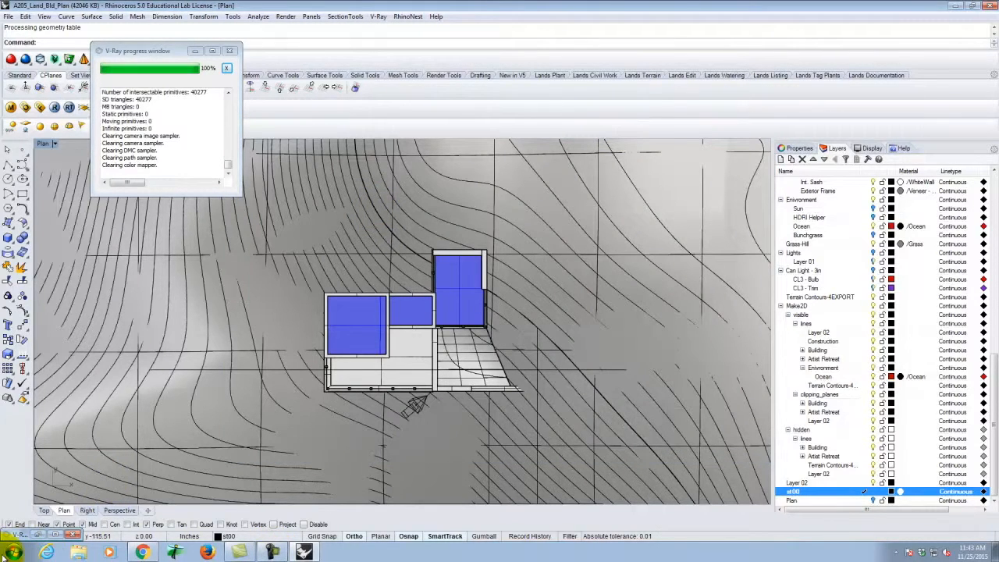
Switch to Adobe Illustrator CS6 and open the Plan drawing from the A136\Ex228\F2015 folder
click(13, 553)
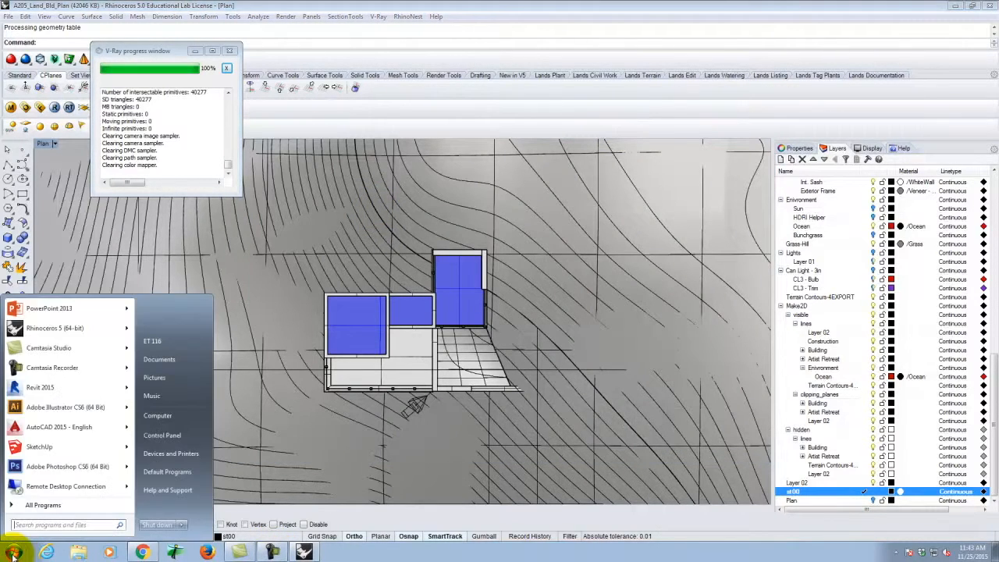
click(49, 409)
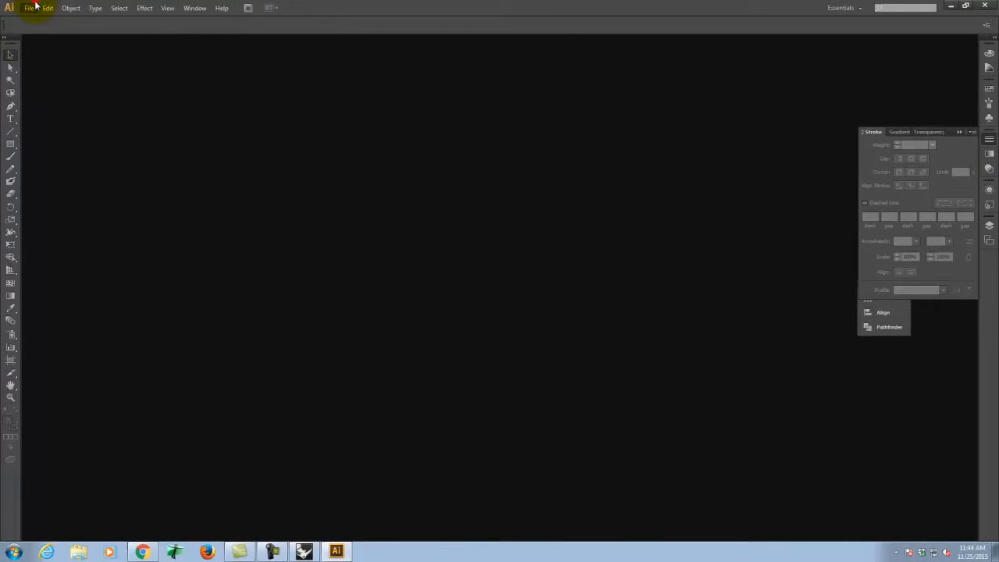
click(32, 7)
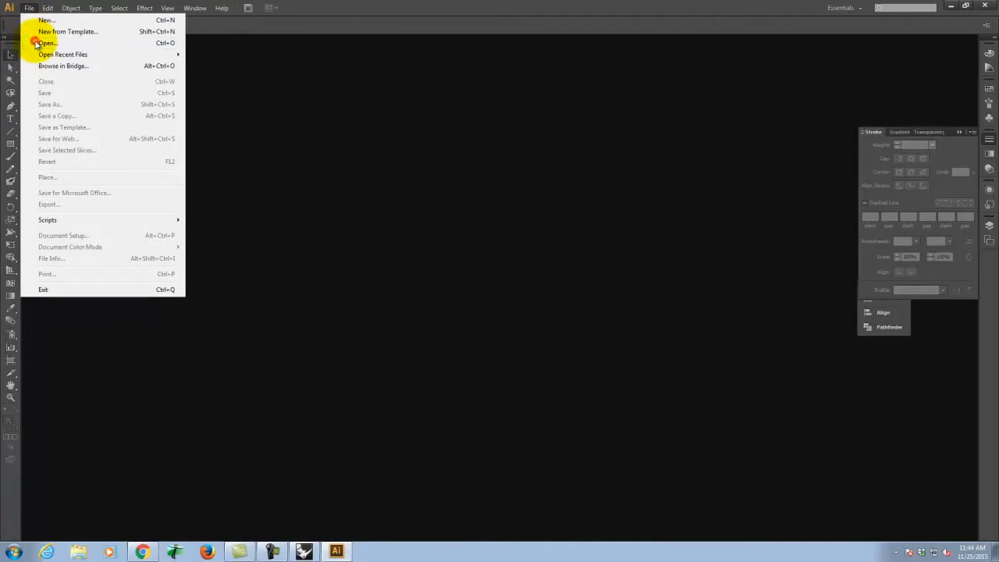
click(37, 43)
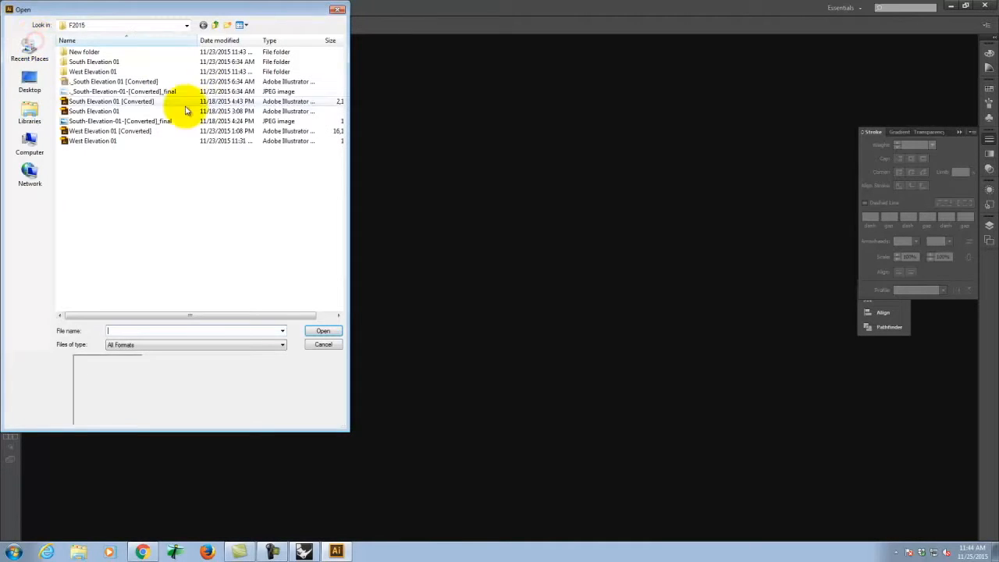
click(204, 25)
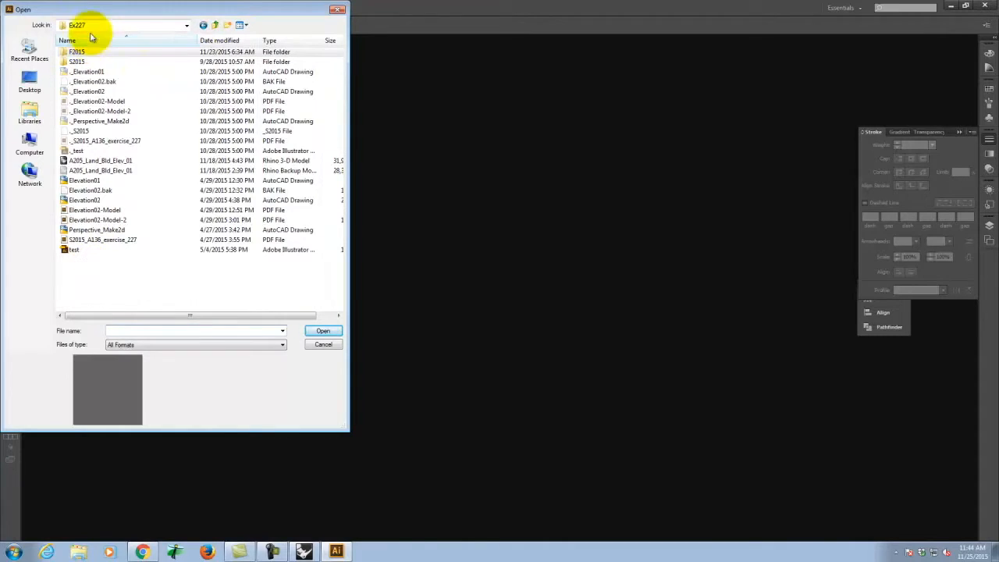
click(214, 24)
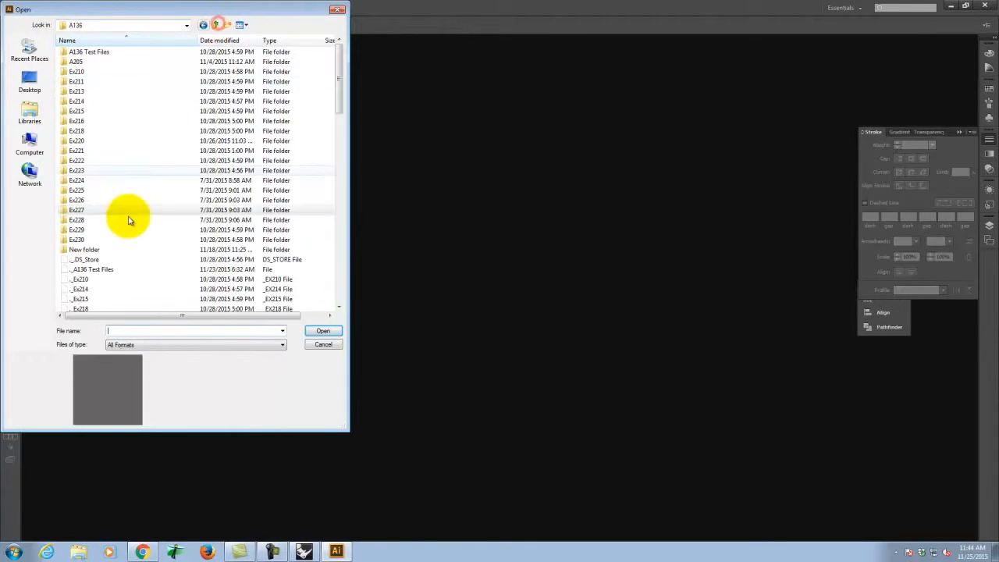
double_click(76, 220)
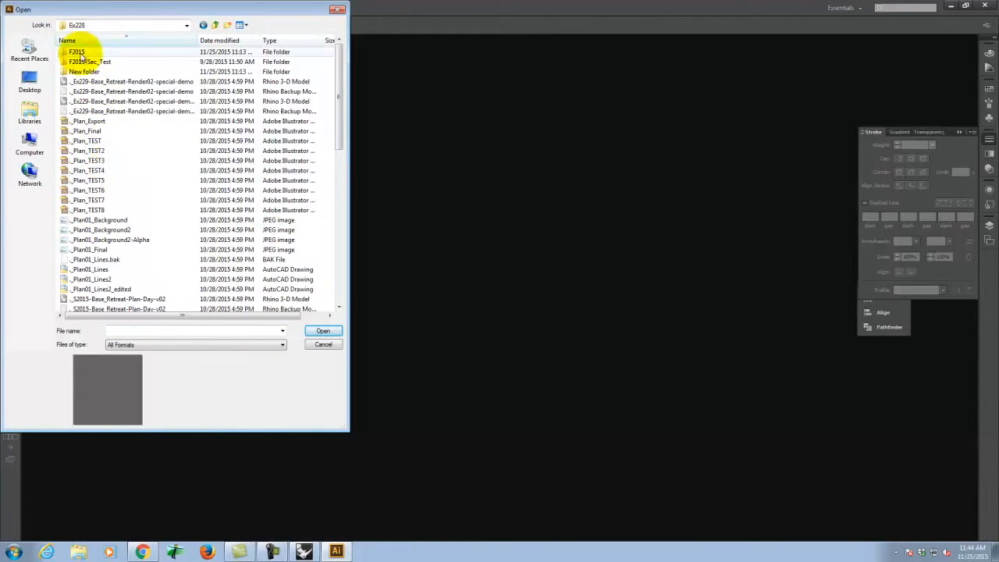
double_click(78, 52)
click(74, 91)
click(323, 331)
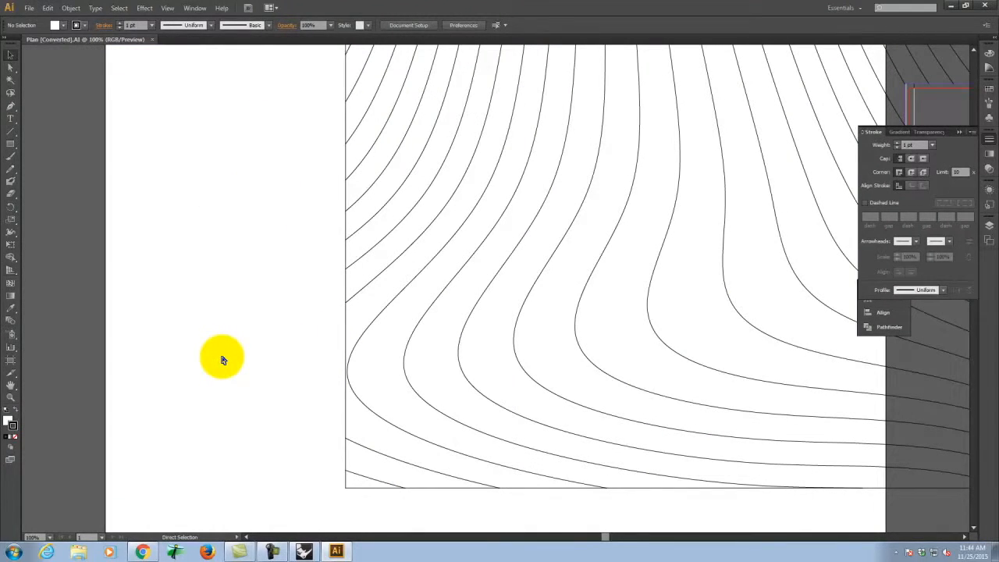
Resize the artboard to the plan drawing's rectangular border, about 2695 by 1348 px, and fit it to the window
key(ctrl+minus)
key(ctrl+minus)
key(ctrl+minus)
key(ctrl+minus)
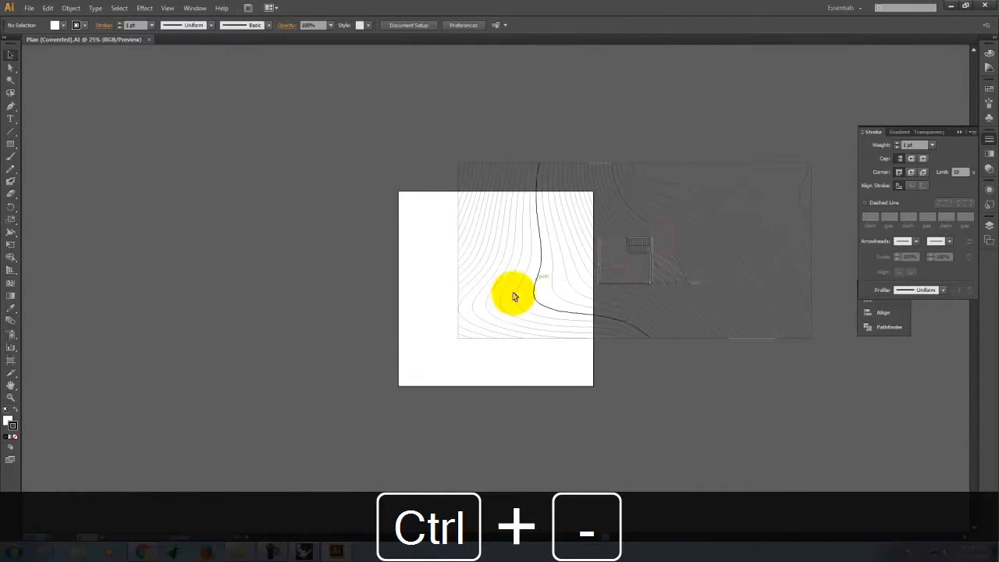
click(10, 361)
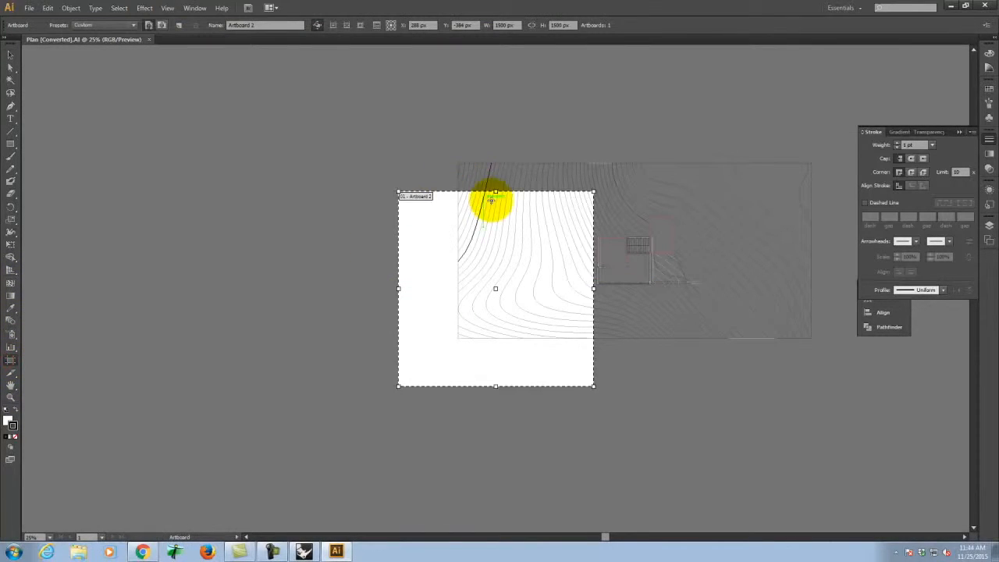
drag(495, 192, 494, 163)
drag(400, 276, 459, 274)
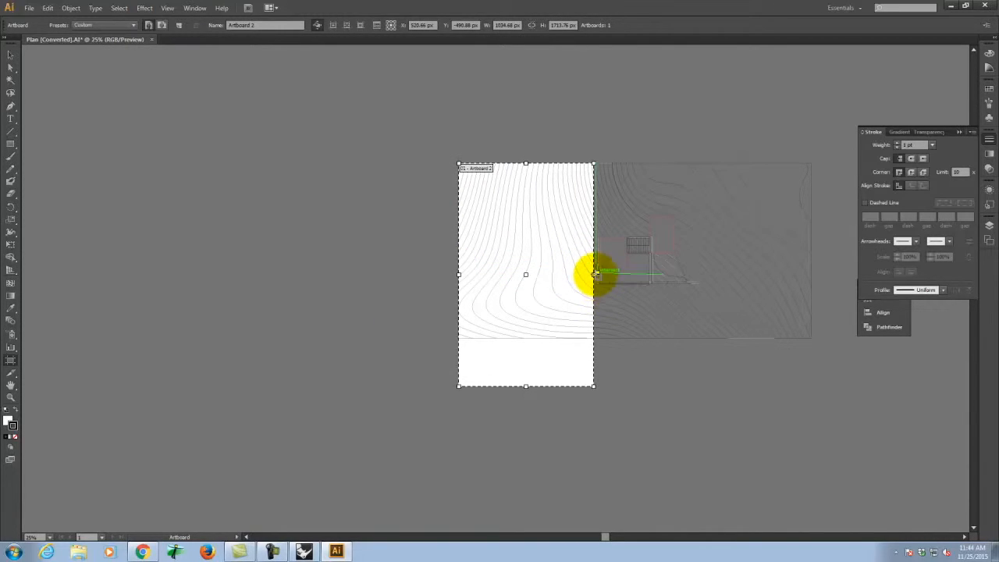
drag(593, 273, 808, 252)
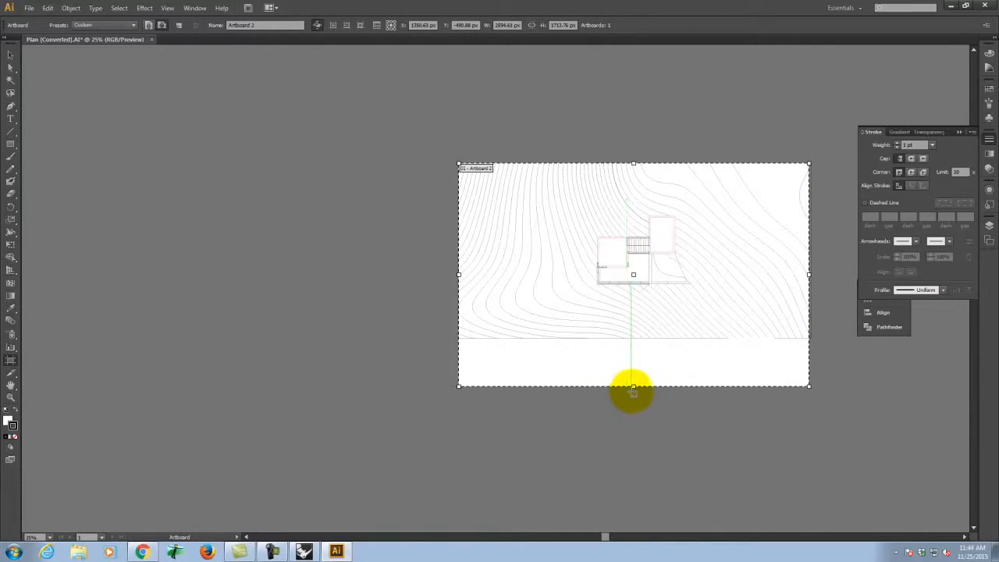
drag(634, 386, 626, 338)
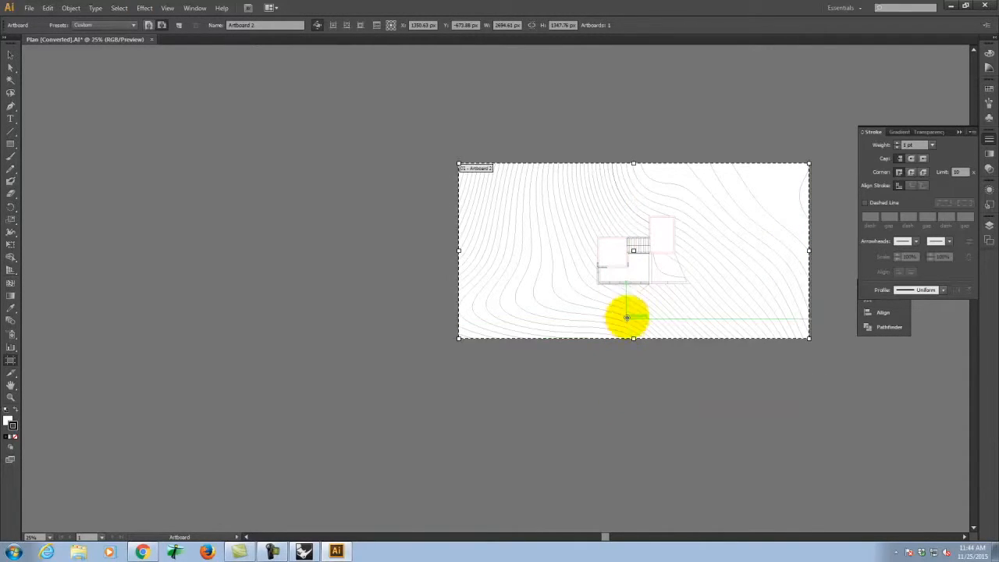
key(ctrl+0)
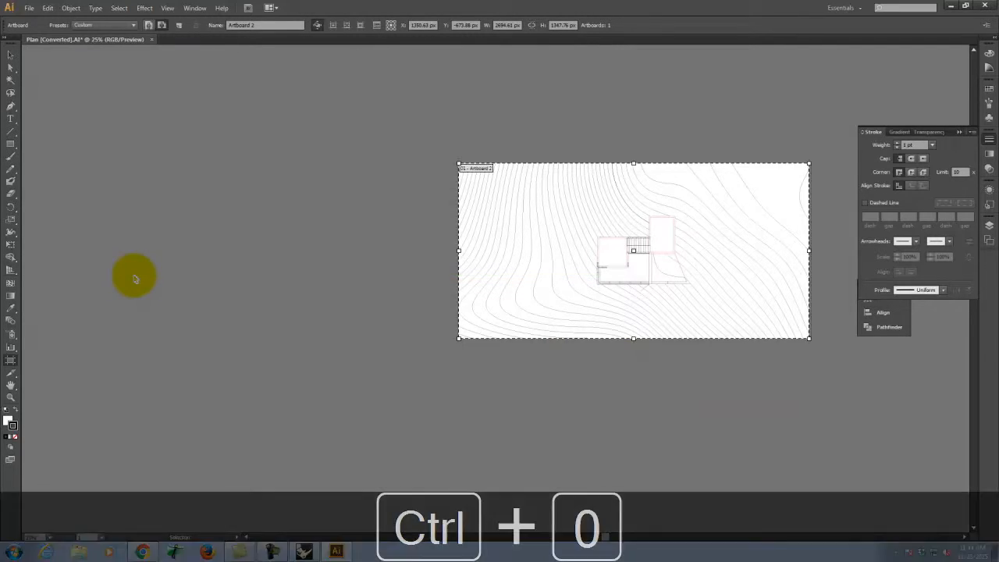
click(9, 57)
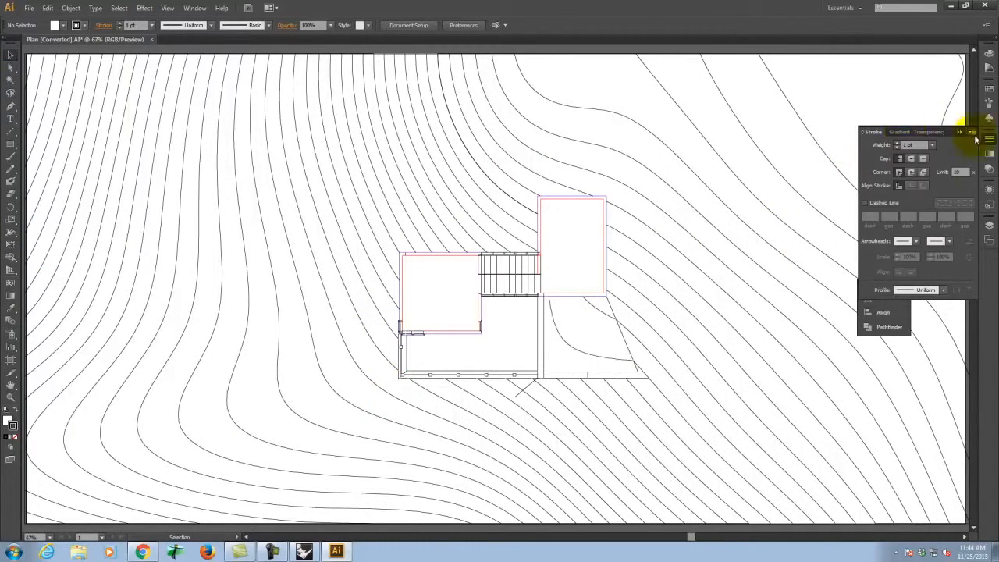
Show the layer list with full layer names and select all artwork on the visible-lines Exterior Walls layer
click(990, 228)
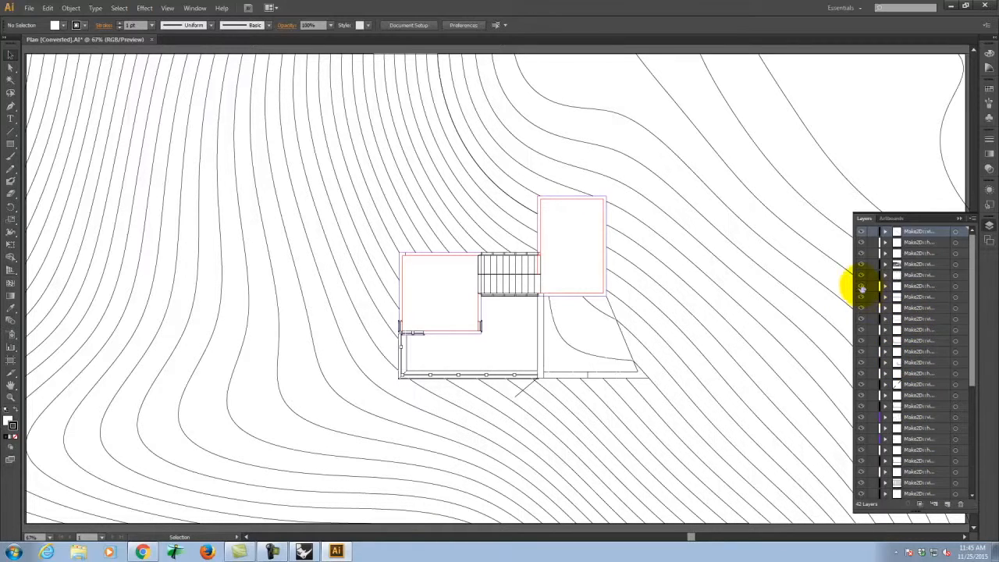
drag(848, 278, 713, 277)
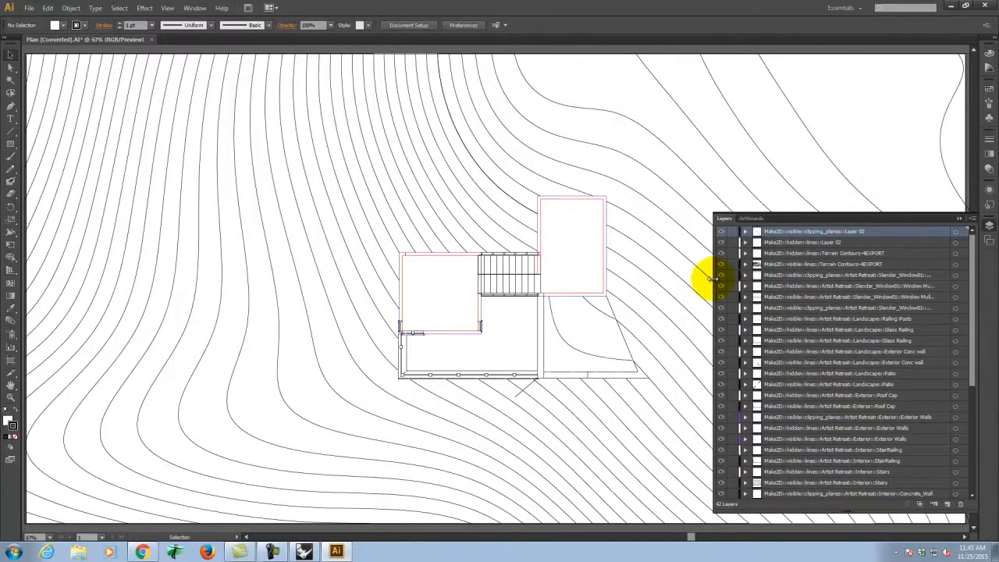
click(892, 439)
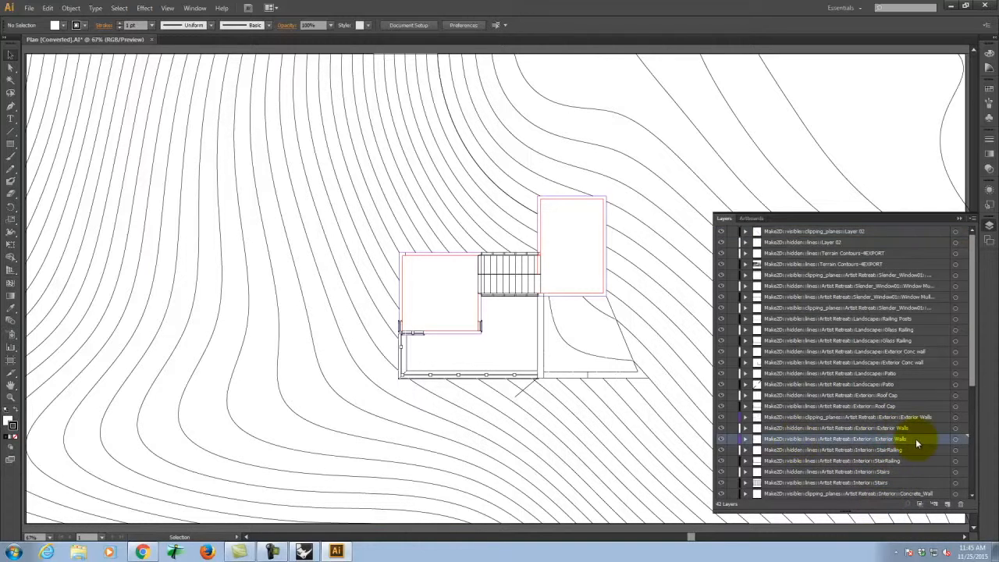
click(894, 430)
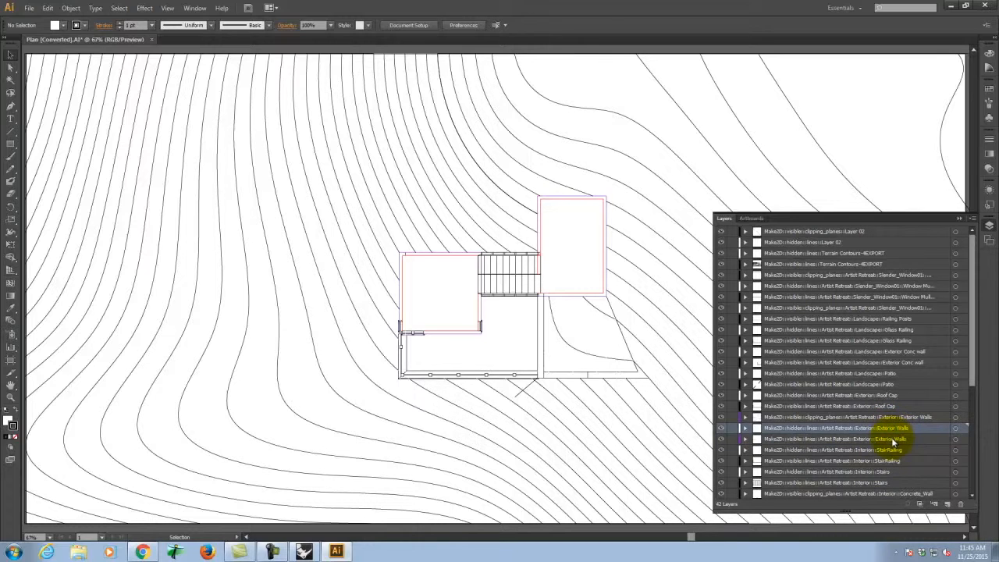
click(891, 439)
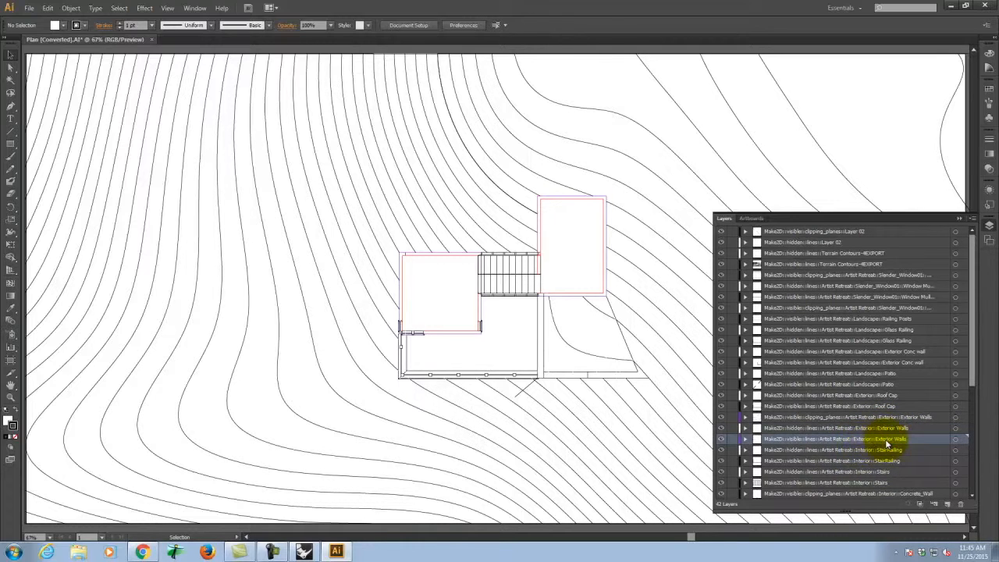
click(962, 441)
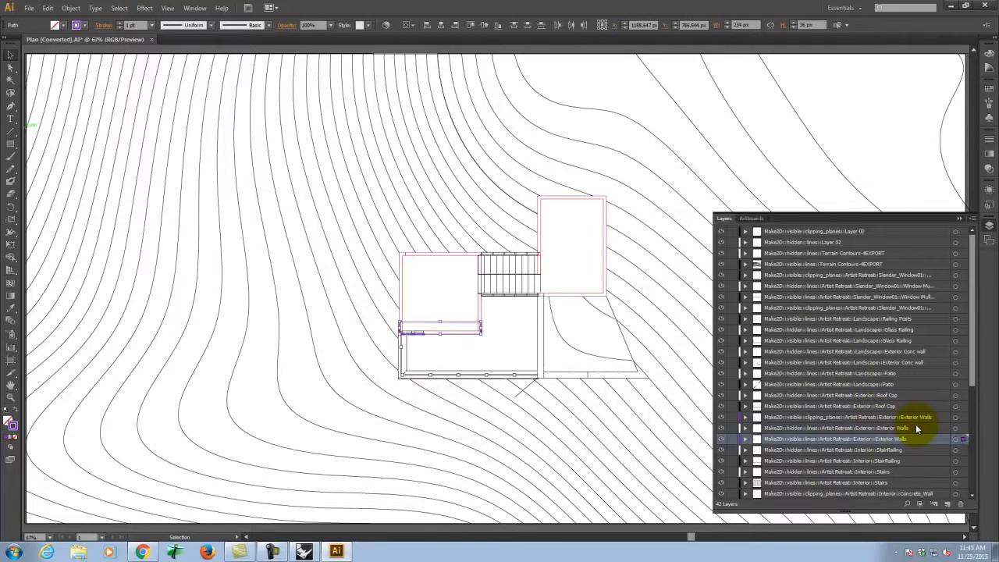
Select all artwork on the hidden-lines Landscape Exterior Conc wall layer and set that layer's color to Light Blue
click(900, 353)
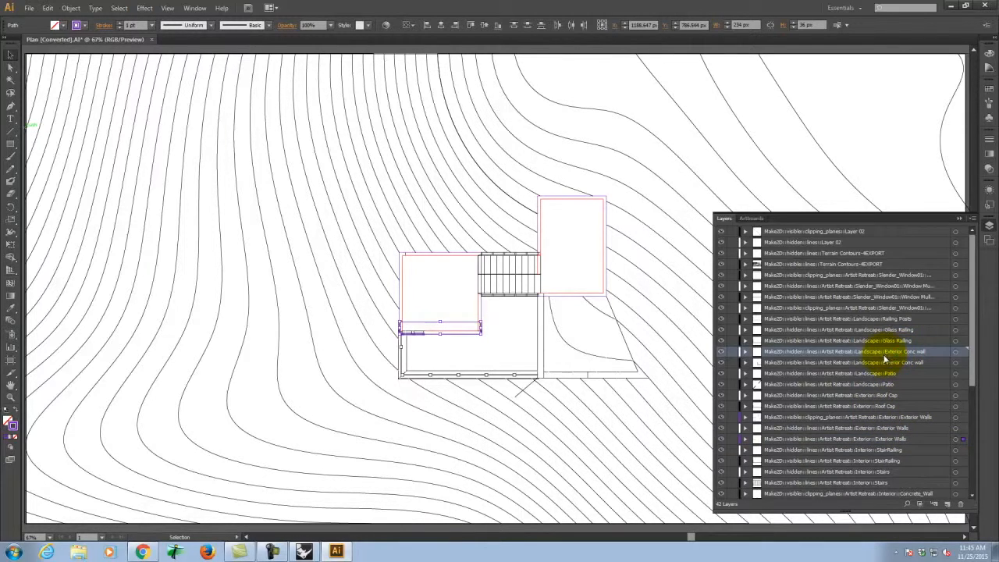
click(961, 353)
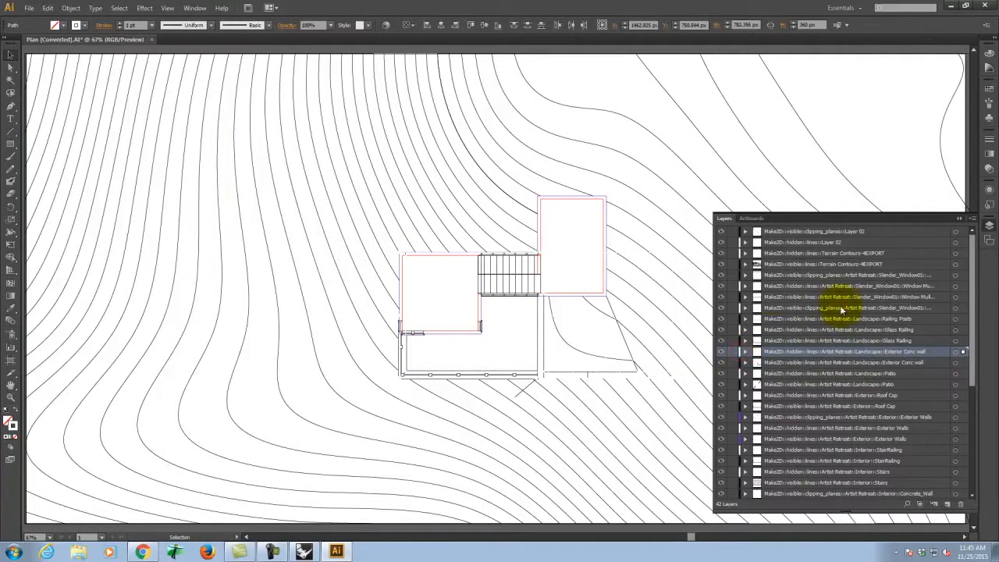
double_click(924, 353)
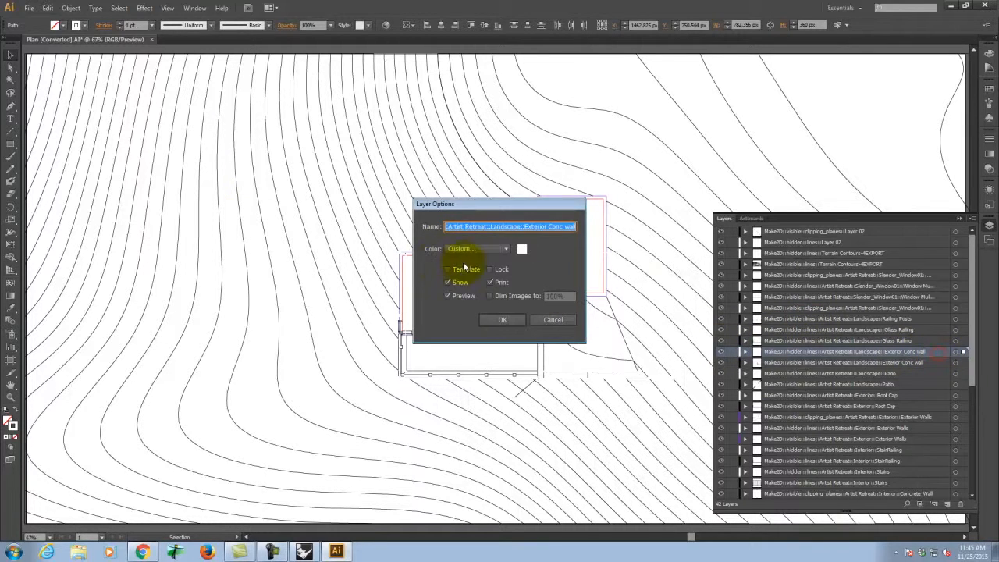
click(502, 247)
click(474, 286)
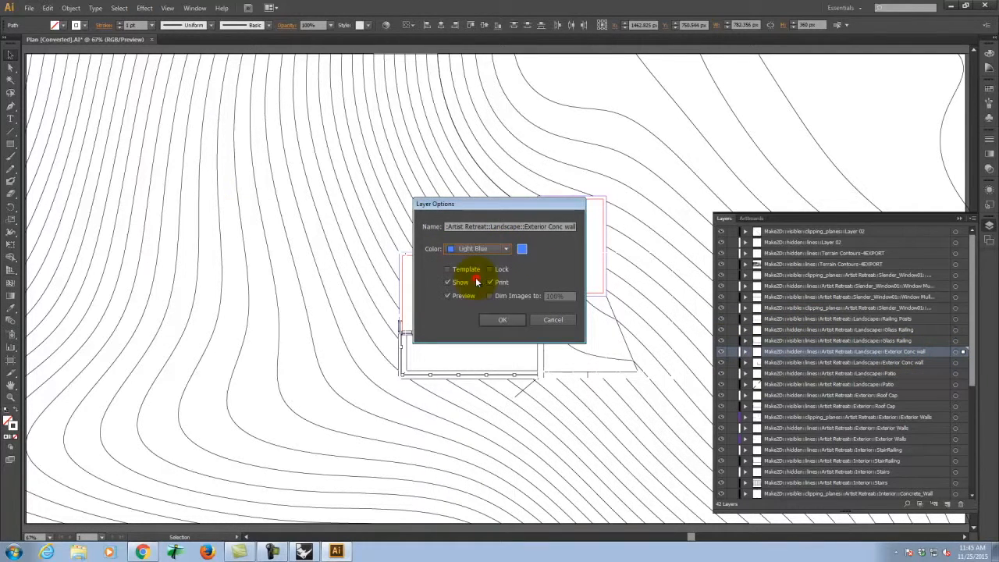
click(508, 318)
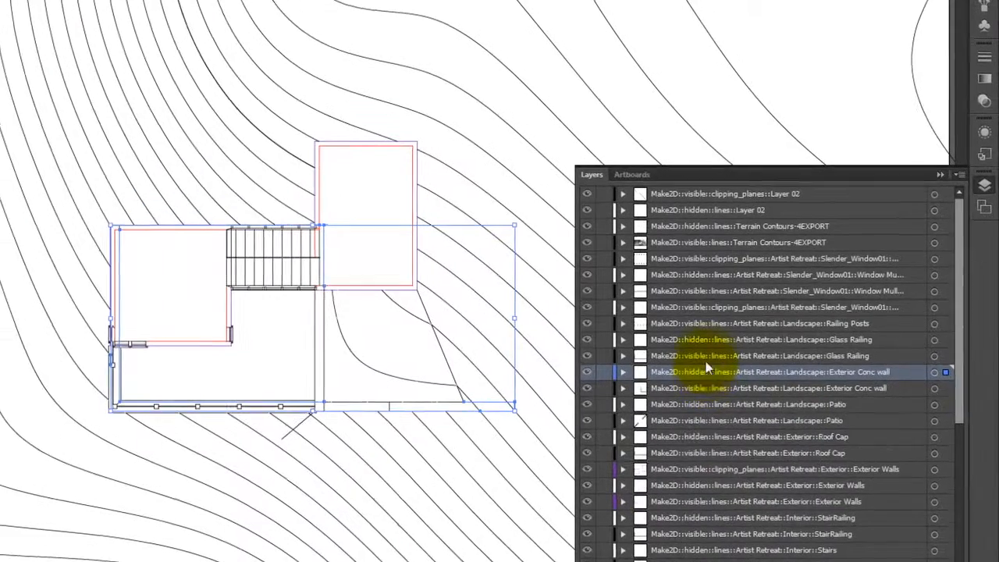
Select all artwork on the visible-lines Landscape Exterior Conc wall layer
click(801, 341)
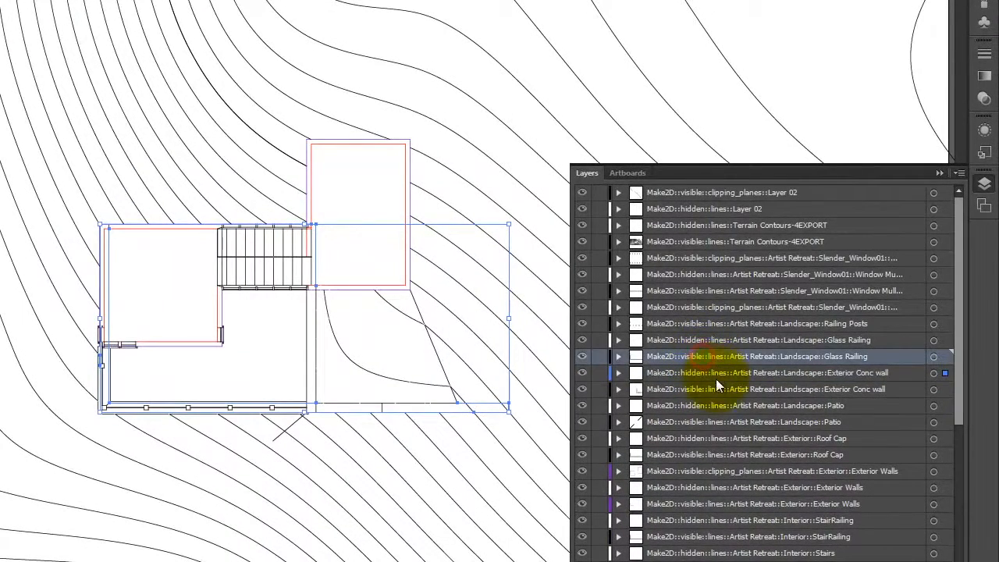
click(713, 389)
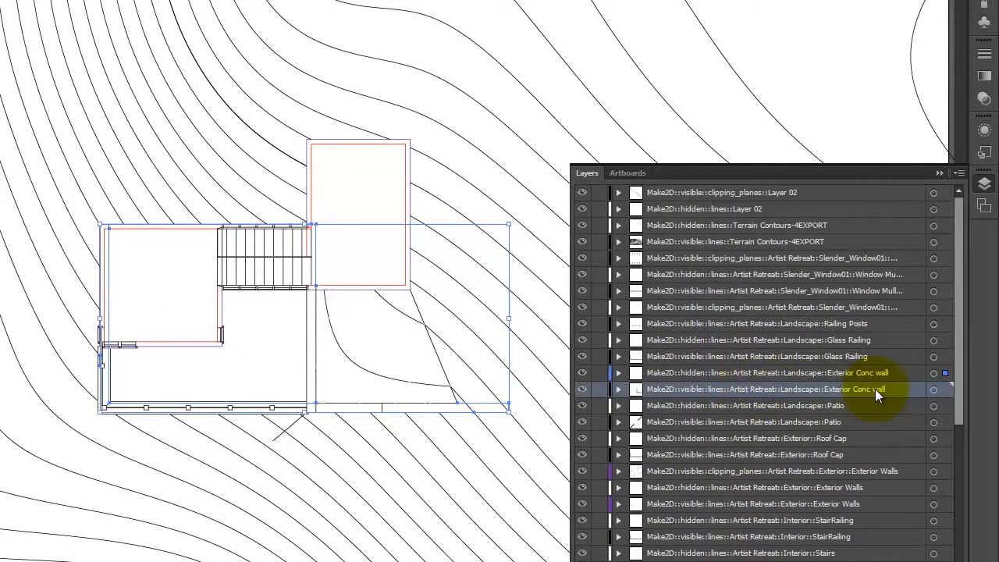
click(944, 390)
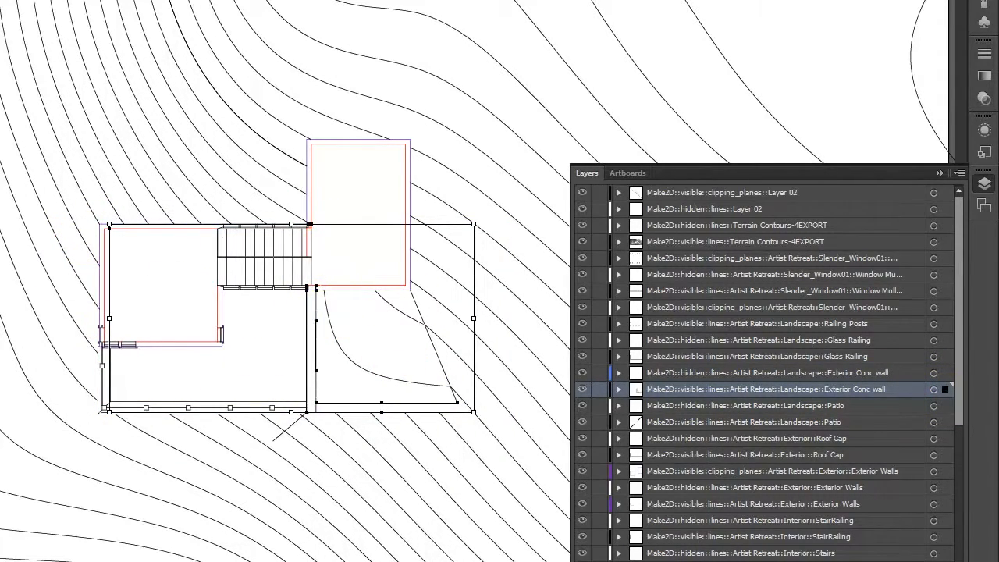
Set the stroke weight of the selected exterior concrete wall linework to 2 pt
click(984, 53)
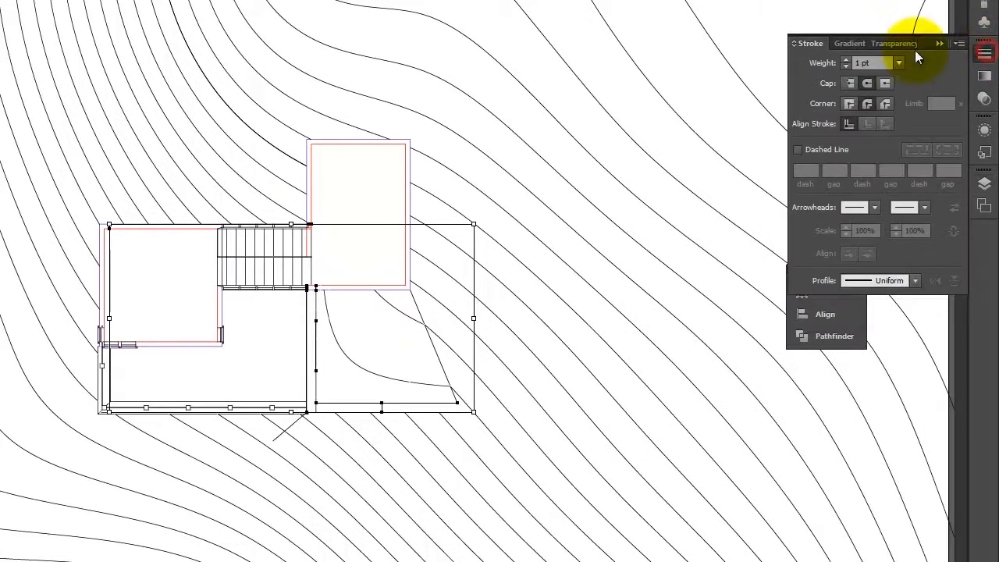
click(868, 64)
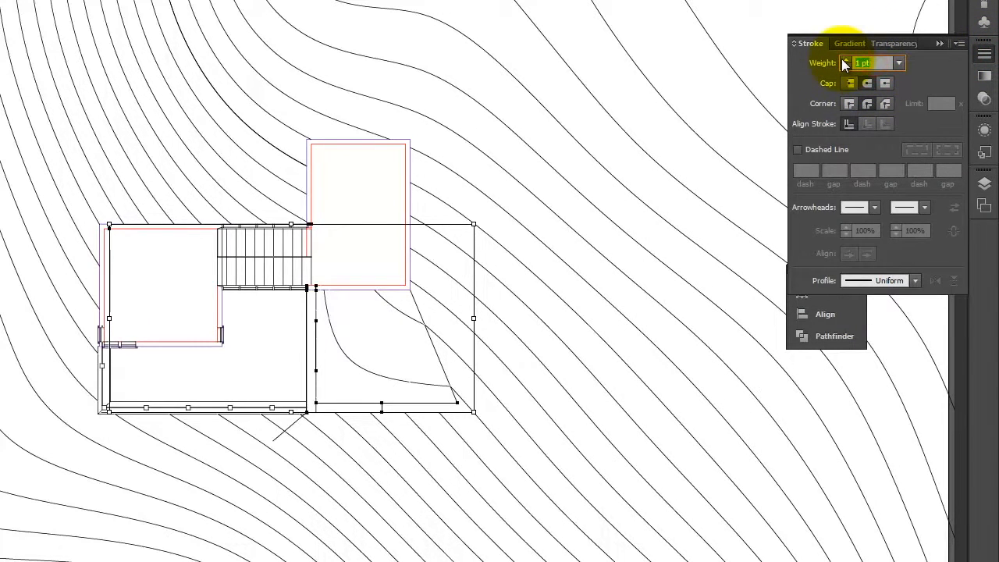
text(2)
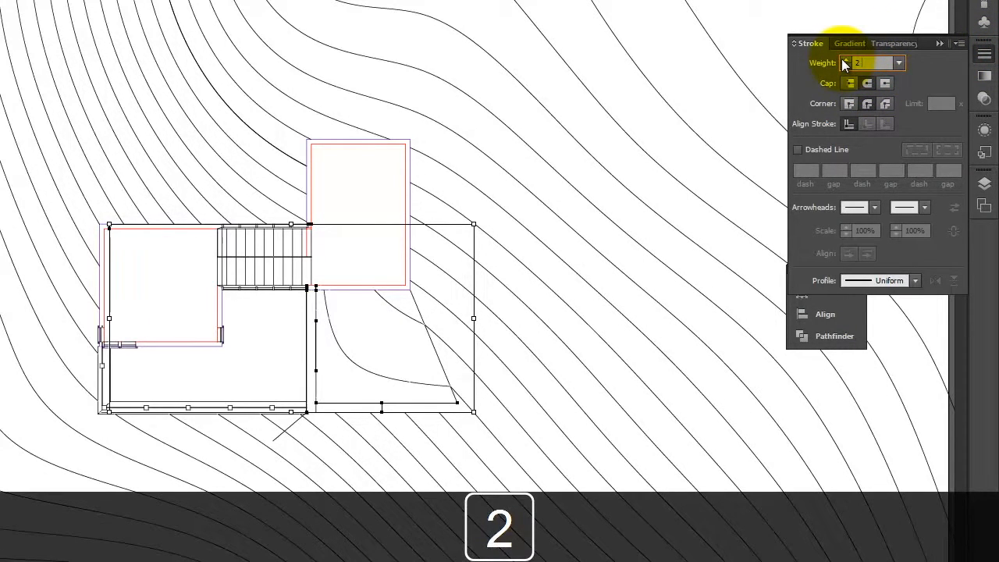
key(Tab)
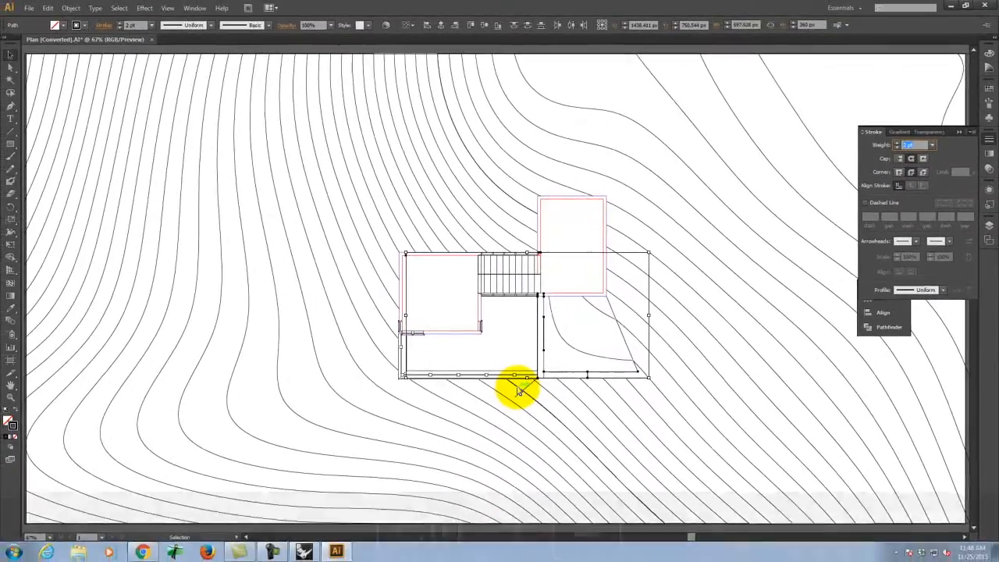
key(ctrl+equal)
key(ctrl+equal)
key(ctrl+equal)
scroll(402, 236, down, 3)
scroll(456, 264, down, 2)
key(Escape)
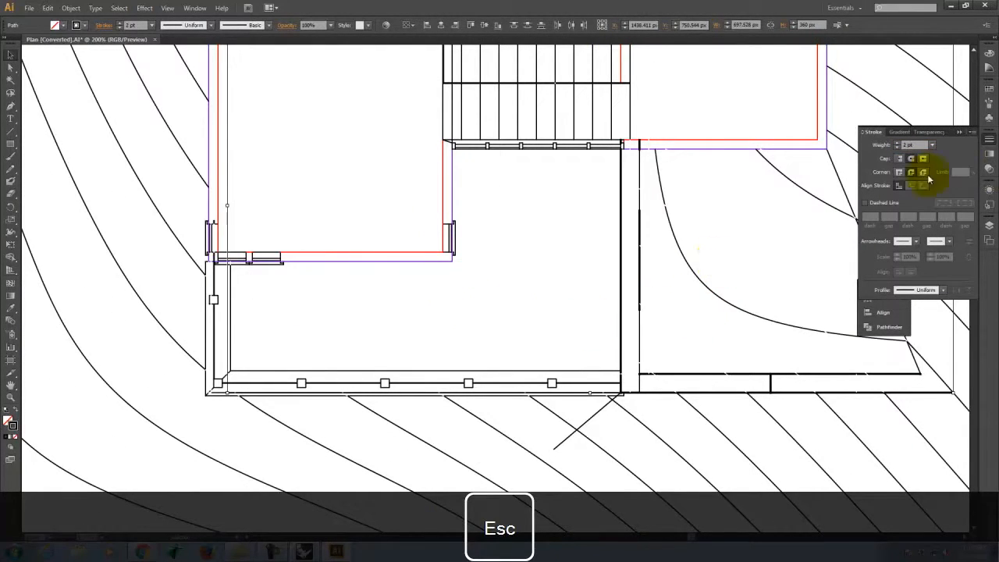
Create a new layer named Visible directly above the visible-lines Landscape Exterior Conc wall layer
click(987, 224)
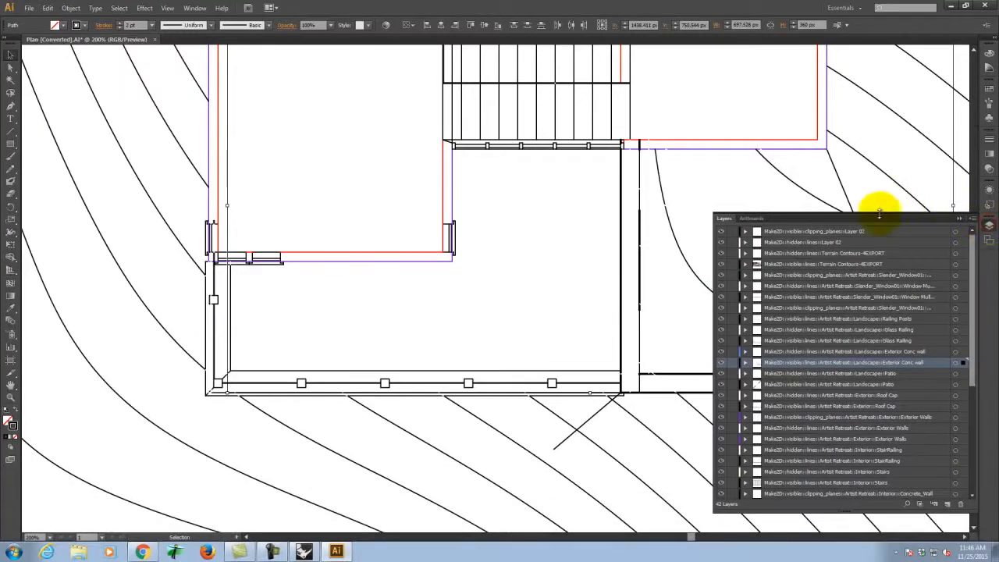
click(948, 503)
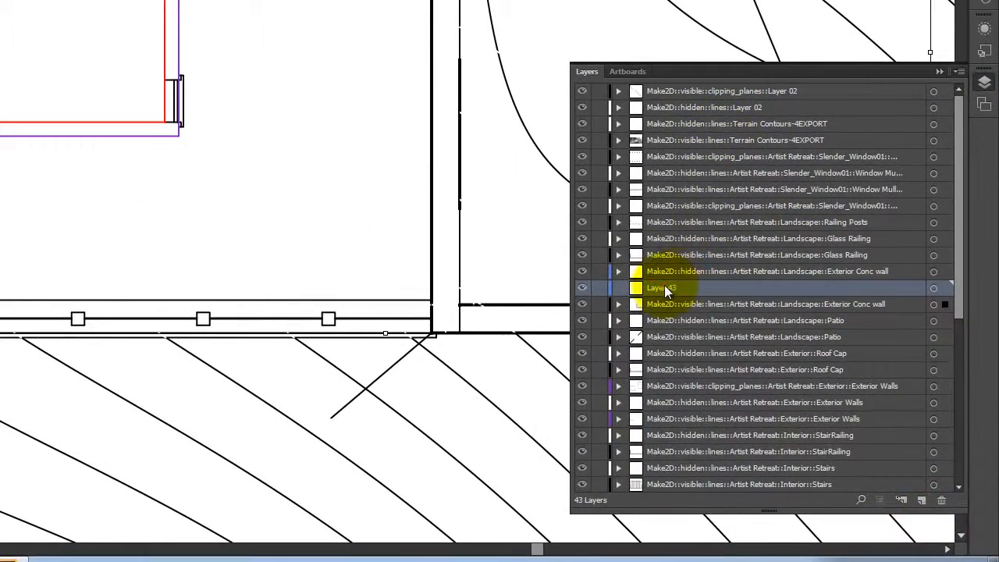
double_click(665, 288)
text(Visible)
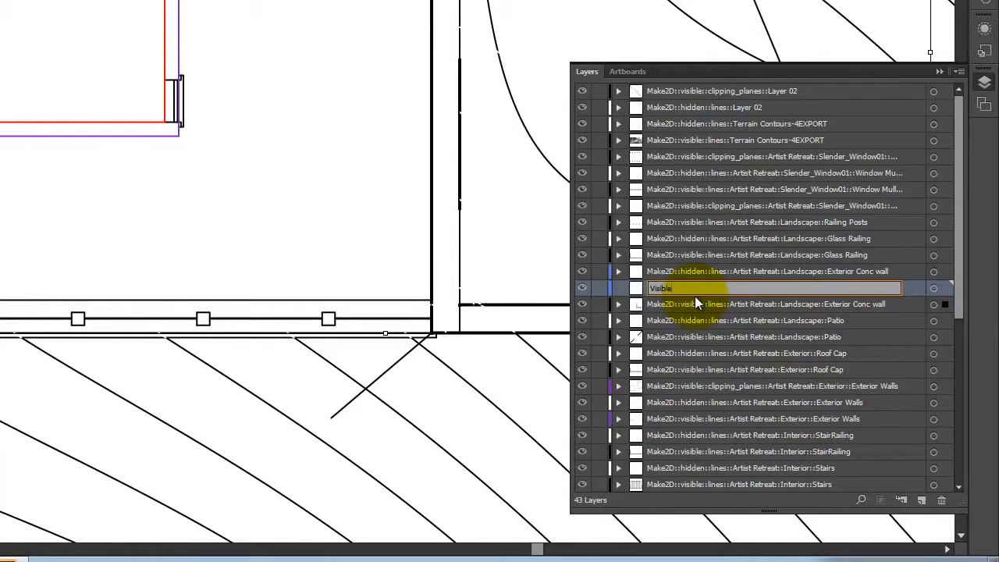
click(814, 341)
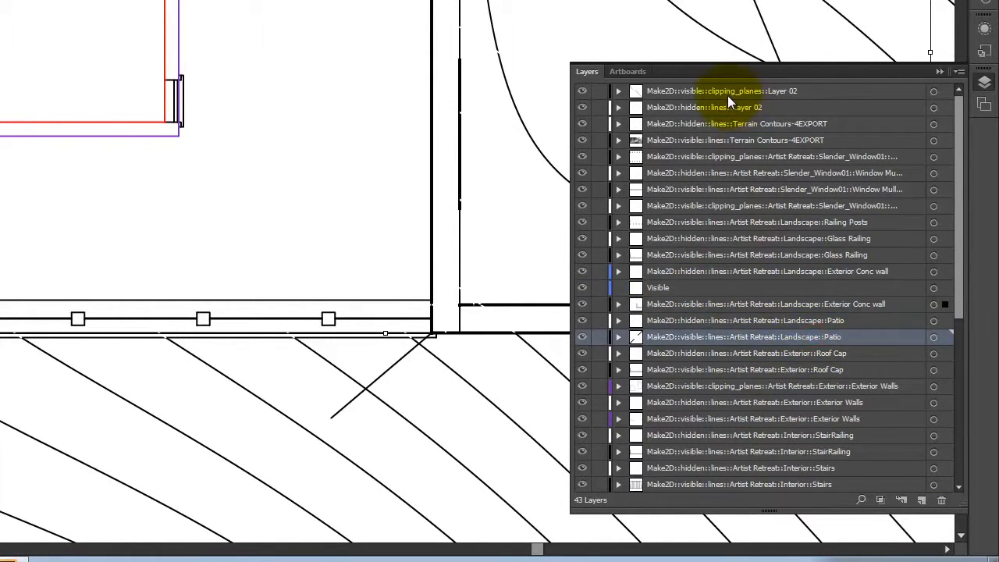
click(726, 92)
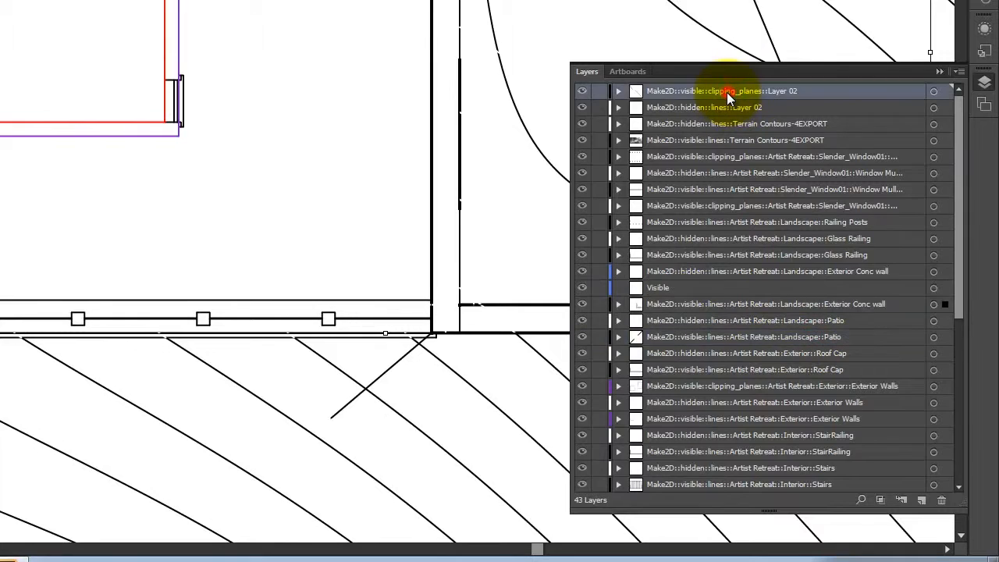
ctrl+click(721, 142)
ctrl+click(720, 154)
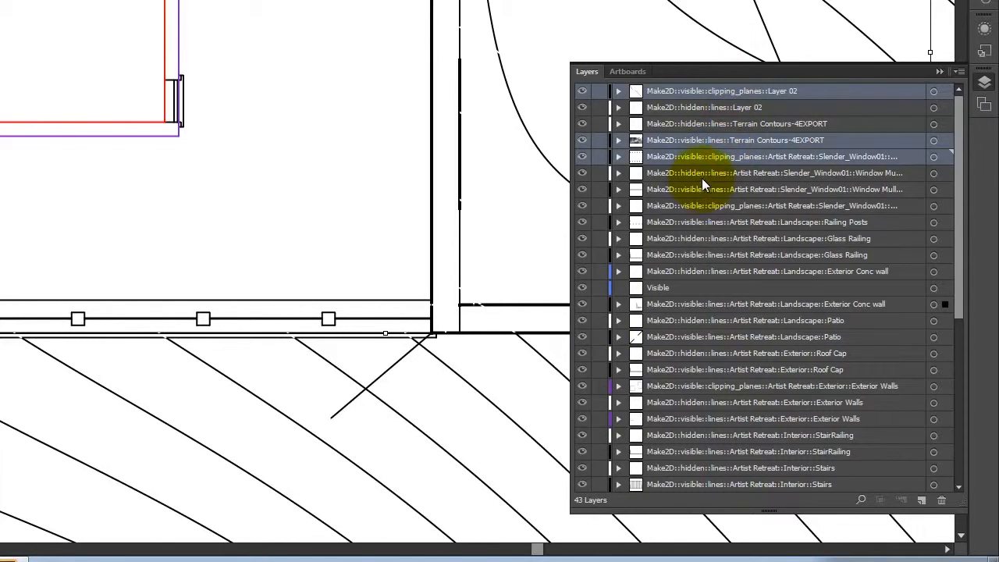
ctrl+click(702, 190)
ctrl+click(701, 205)
ctrl+click(703, 223)
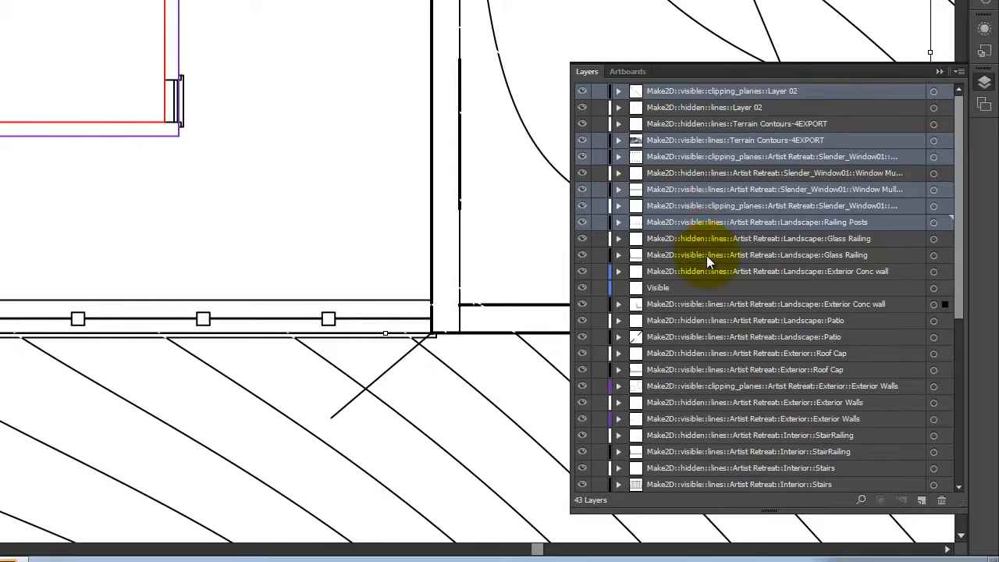
ctrl+click(706, 255)
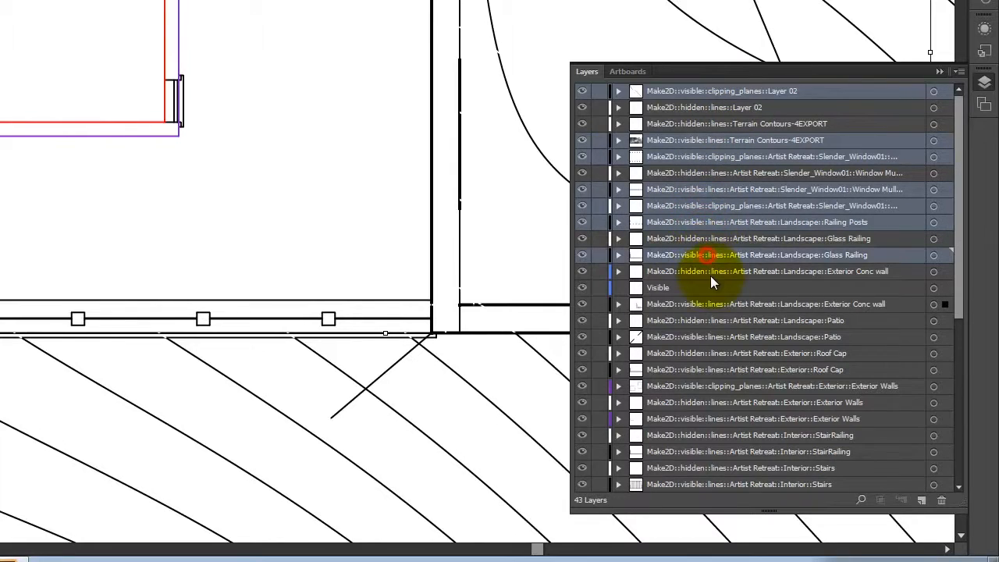
ctrl+click(707, 337)
ctrl+click(709, 370)
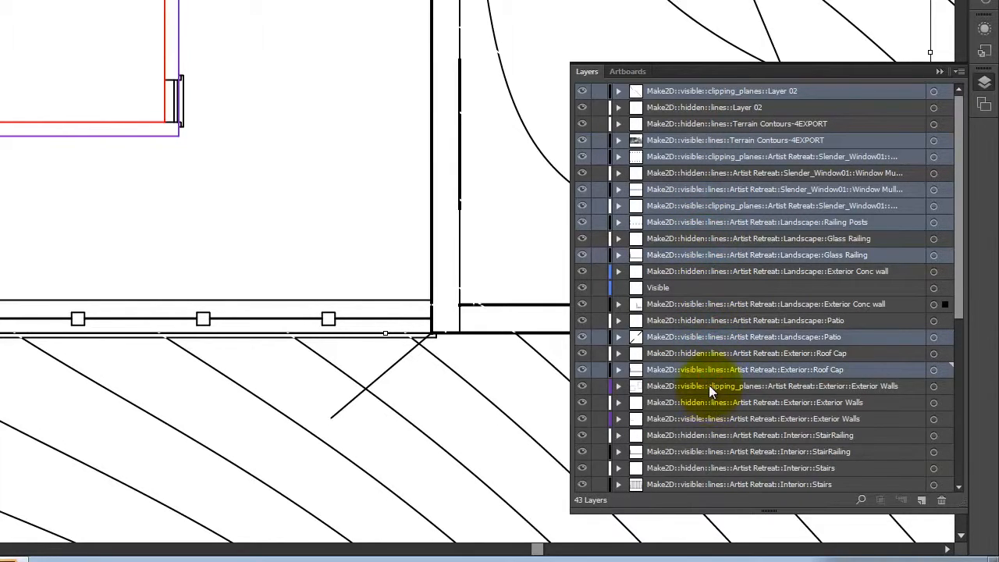
ctrl+click(708, 385)
ctrl+click(710, 419)
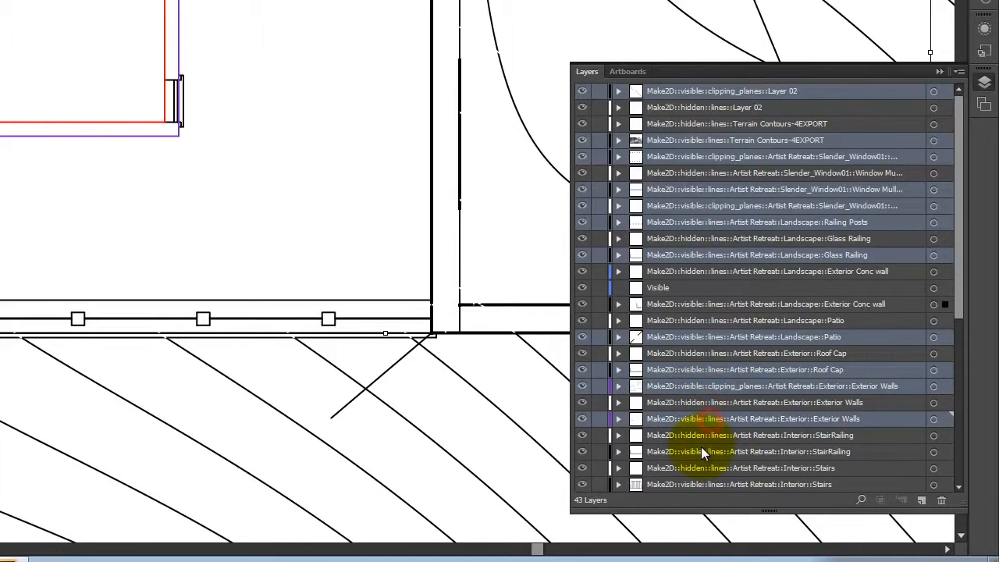
ctrl+click(701, 450)
scroll(829, 457, down, 5)
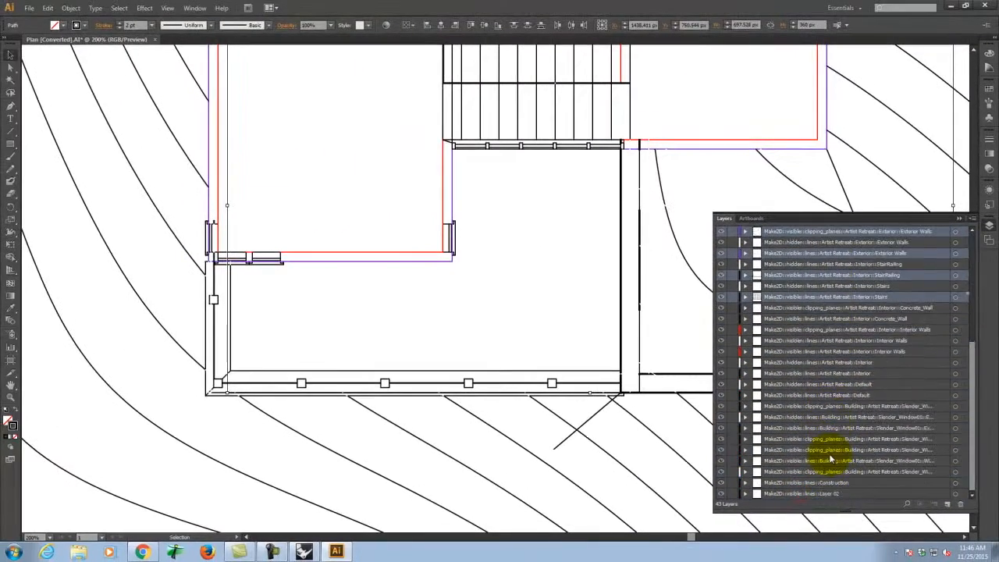
ctrl+click(811, 319)
ctrl+click(803, 330)
ctrl+click(798, 352)
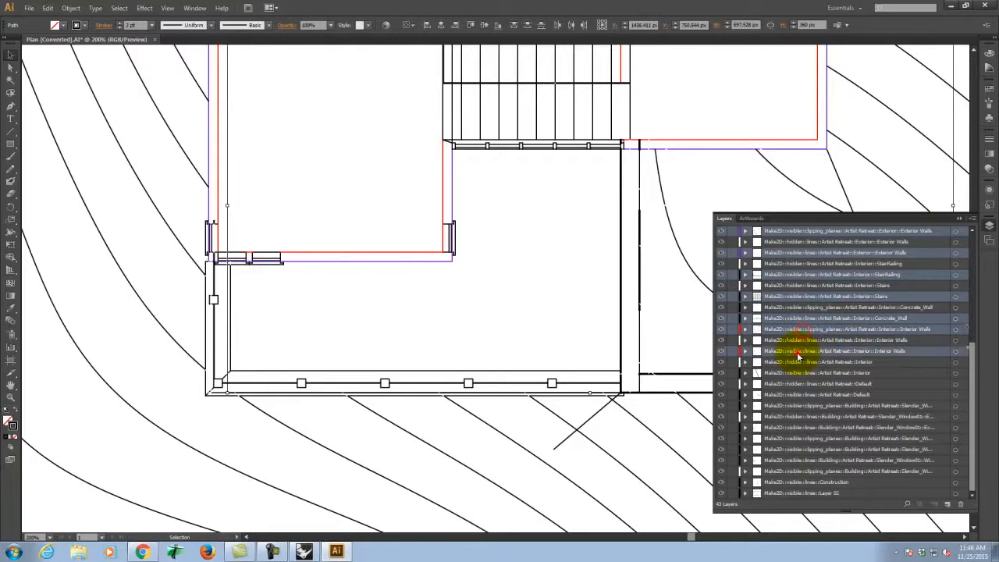
ctrl+click(799, 372)
ctrl+click(797, 395)
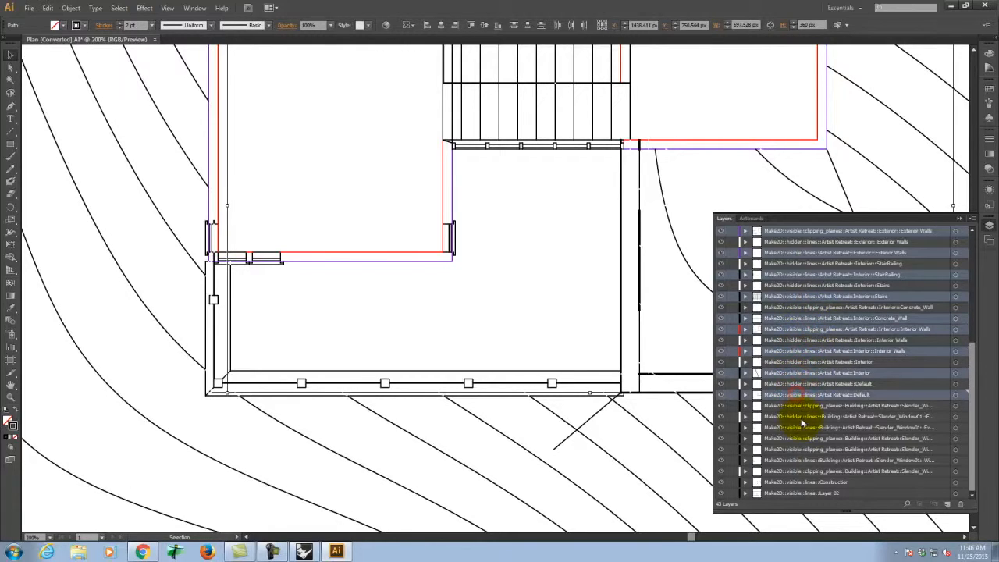
ctrl+click(792, 405)
ctrl+click(792, 427)
ctrl+click(796, 437)
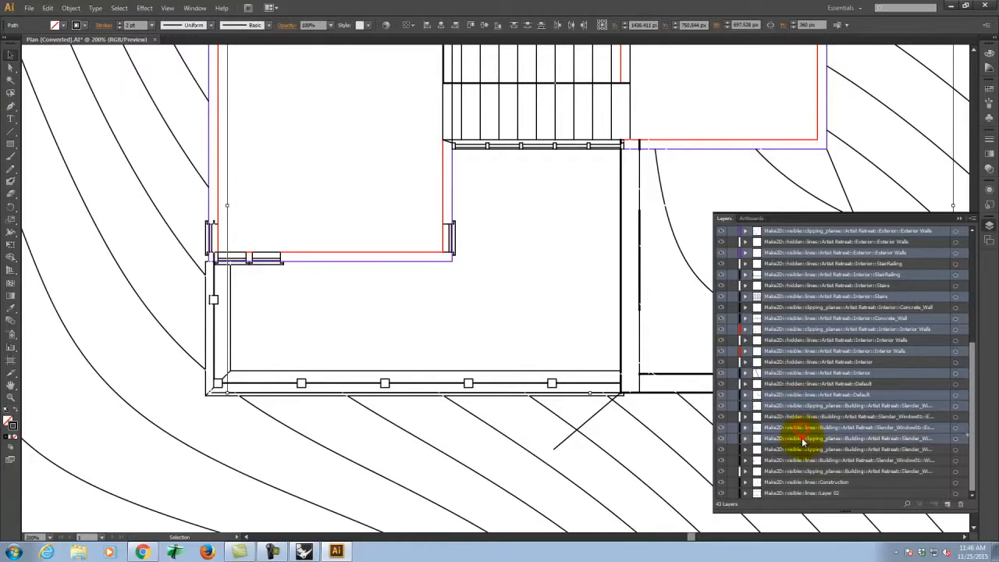
ctrl+click(799, 449)
ctrl+click(801, 461)
ctrl+click(802, 471)
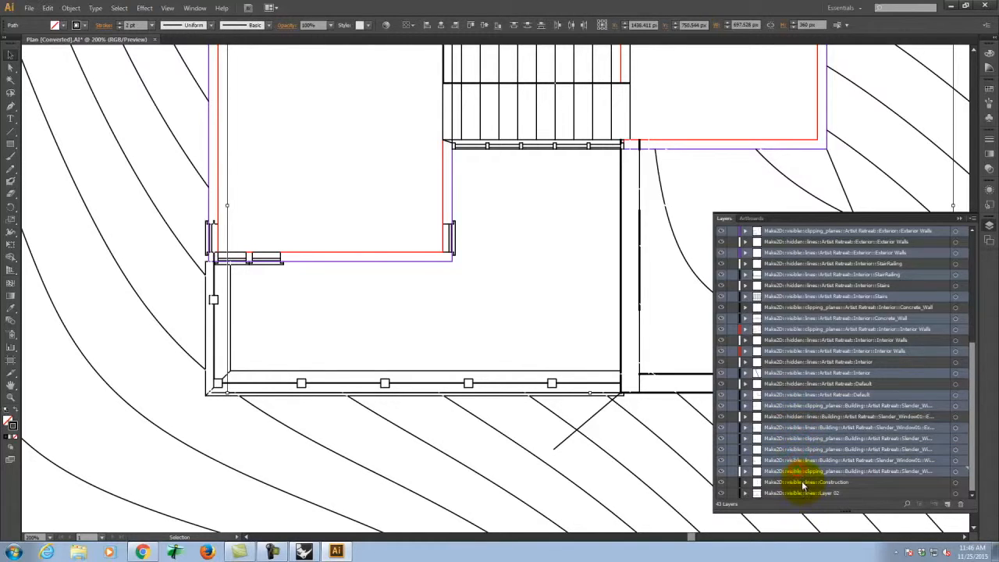
ctrl+click(803, 482)
ctrl+click(802, 493)
scroll(819, 447, up, 6)
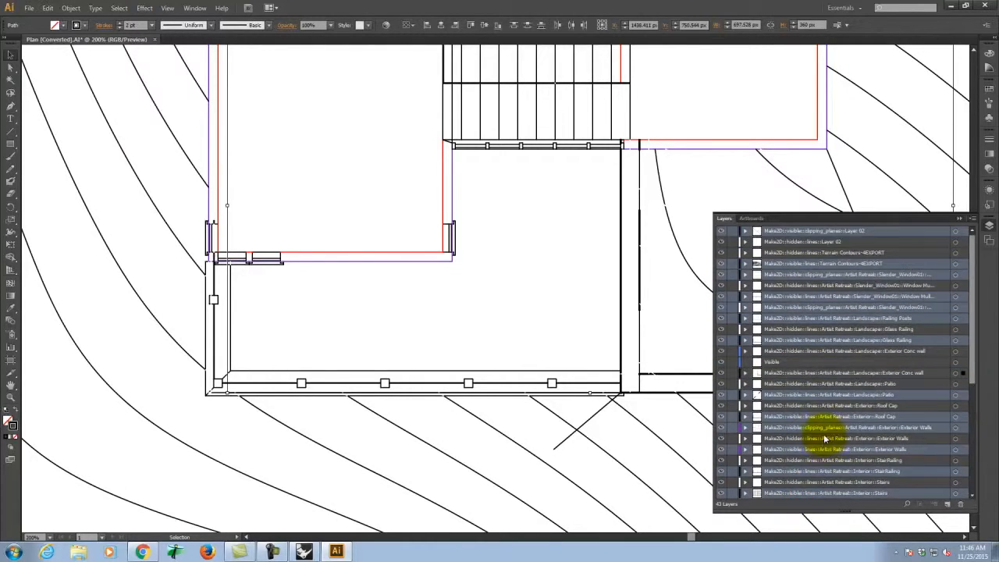
scroll(831, 422, down, 1)
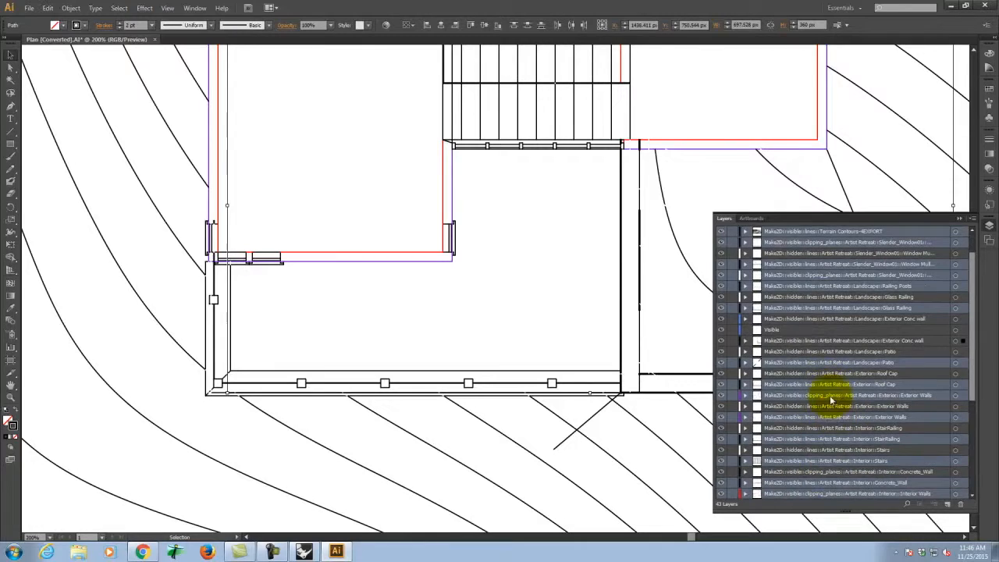
double_click(786, 233)
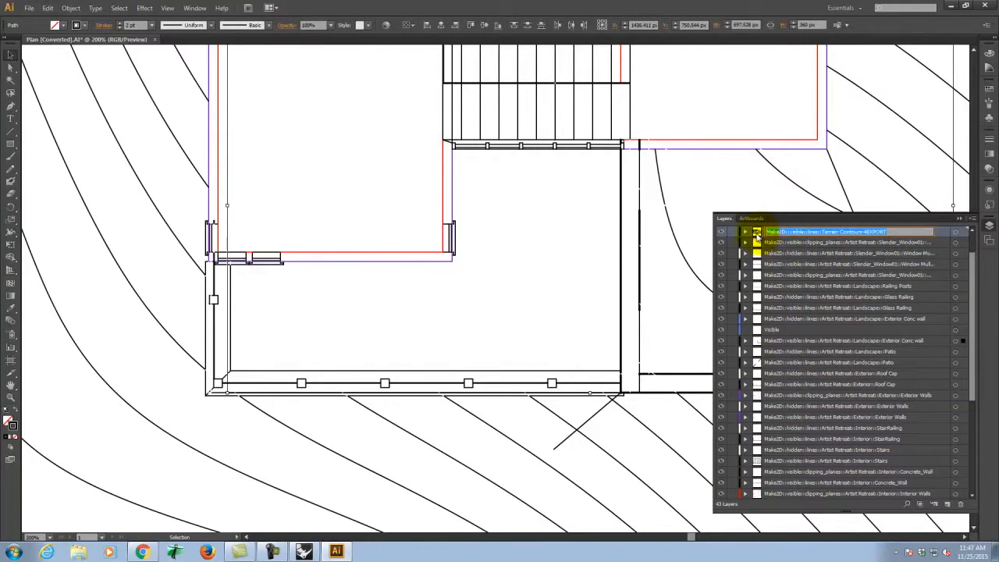
Move the visible Terrain Contours-4EXPORT, Slender_Window01, Railing Posts and Glass Railing layers into the Visible layer, leaving out the hidden-lines layers
click(757, 236)
shift+click(790, 263)
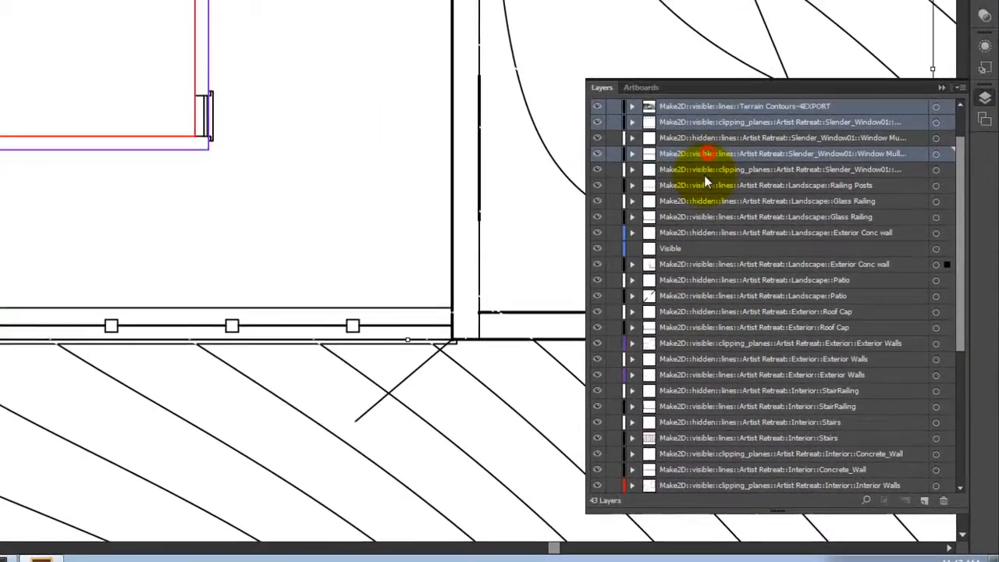
shift+click(796, 275)
shift+click(700, 175)
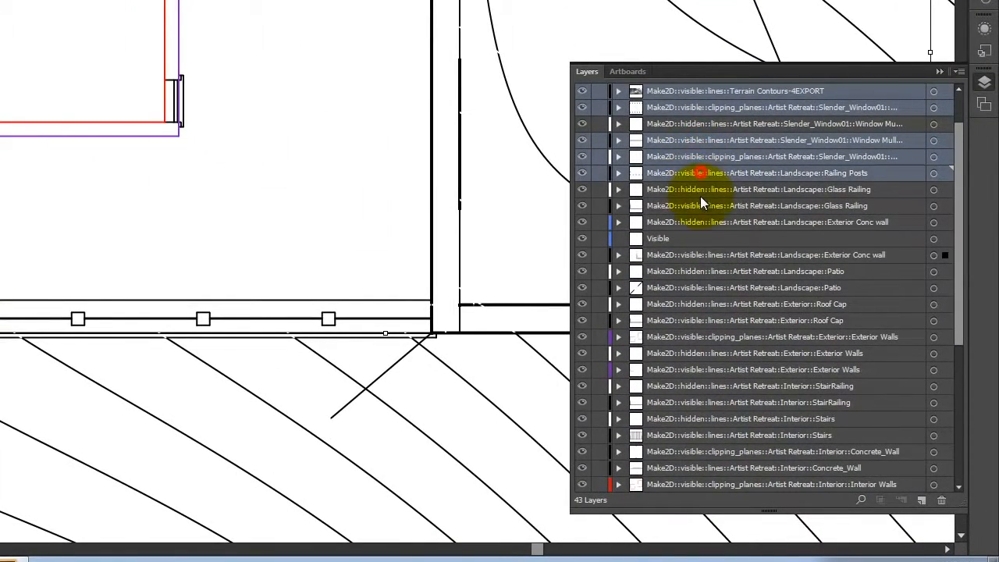
shift+click(698, 206)
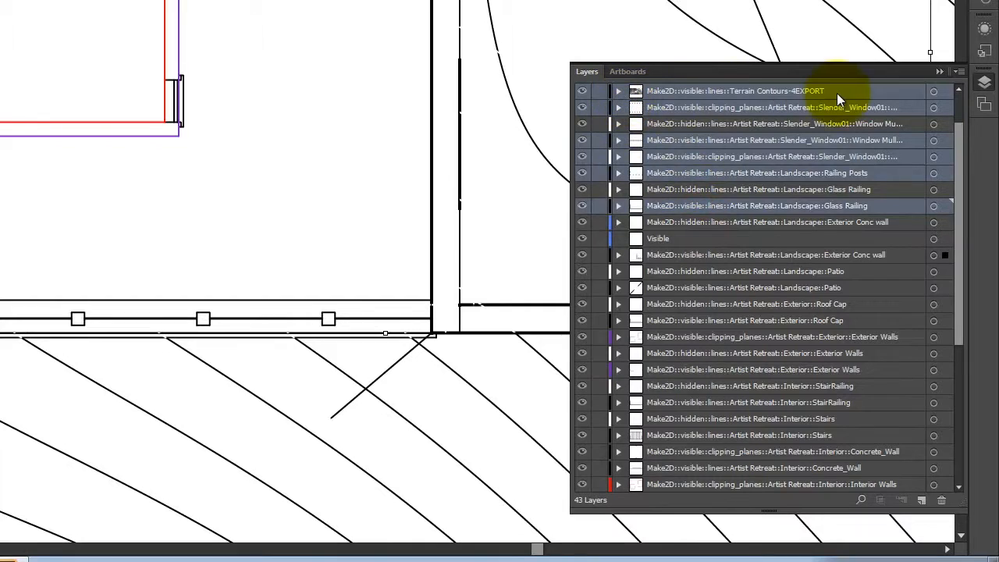
drag(838, 88, 658, 239)
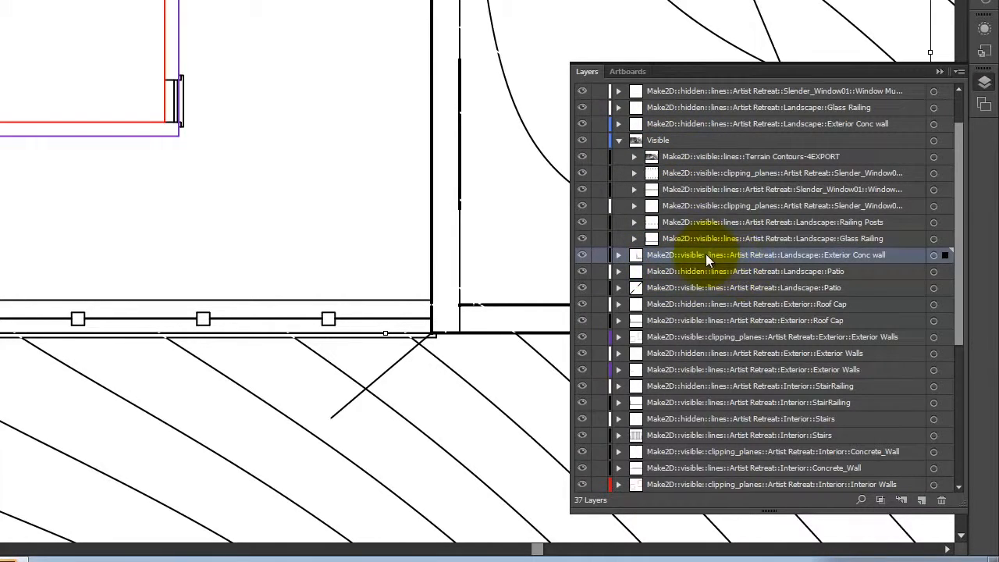
Move all remaining visible-lines and visible clipping-planes layers from Landscape Exterior Conc wall down to Layer 02 into the Visible layer, skipping hidden-lines layers
ctrl+click(706, 287)
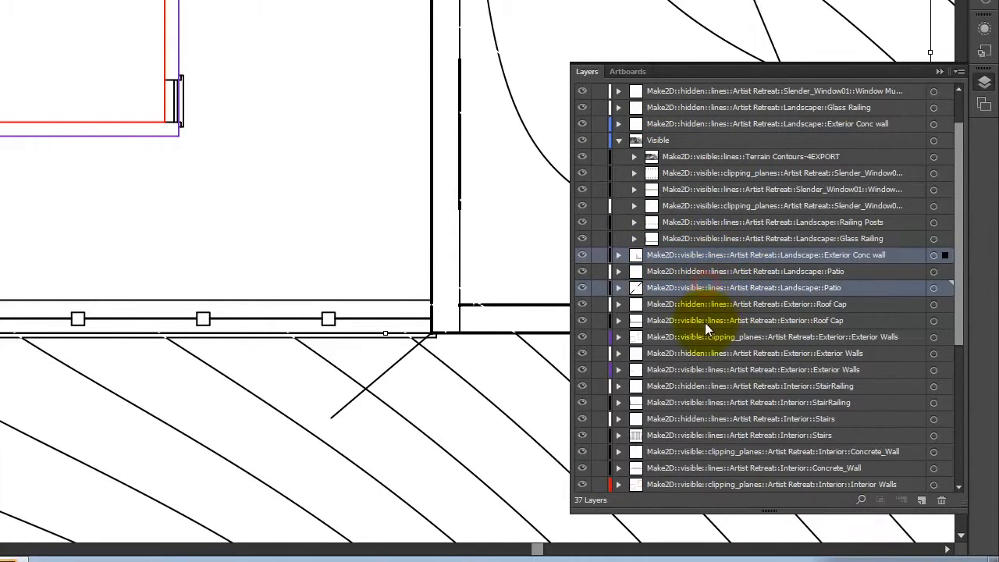
ctrl+click(706, 320)
ctrl+click(713, 336)
ctrl+click(713, 367)
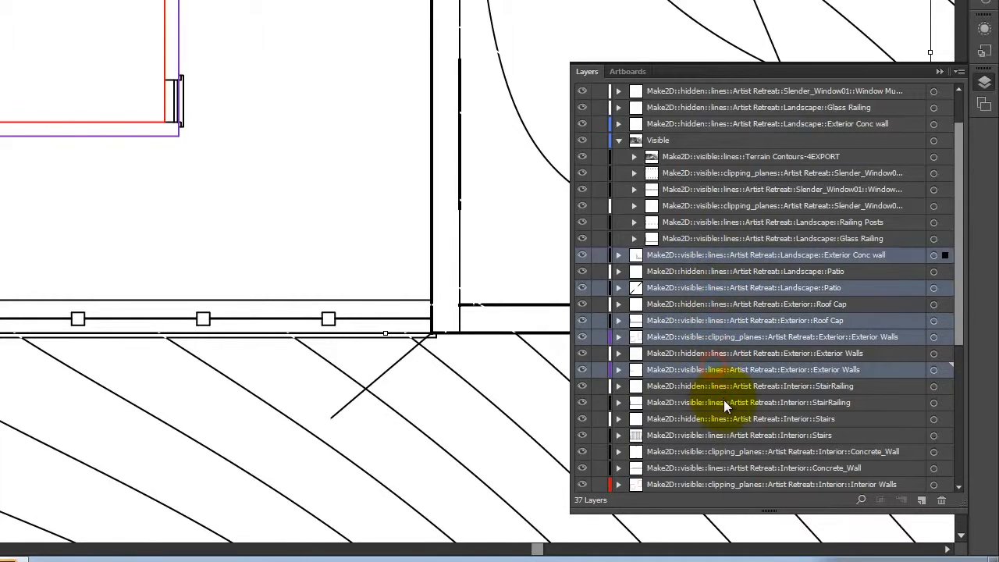
ctrl+click(724, 401)
ctrl+click(730, 435)
ctrl+click(734, 451)
ctrl+click(734, 468)
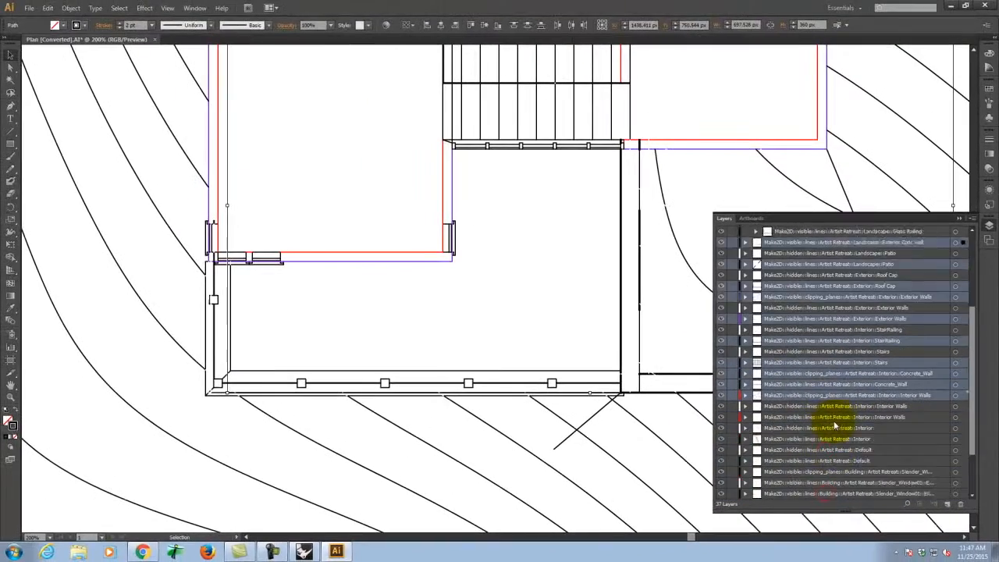
scroll(718, 414, down, 5)
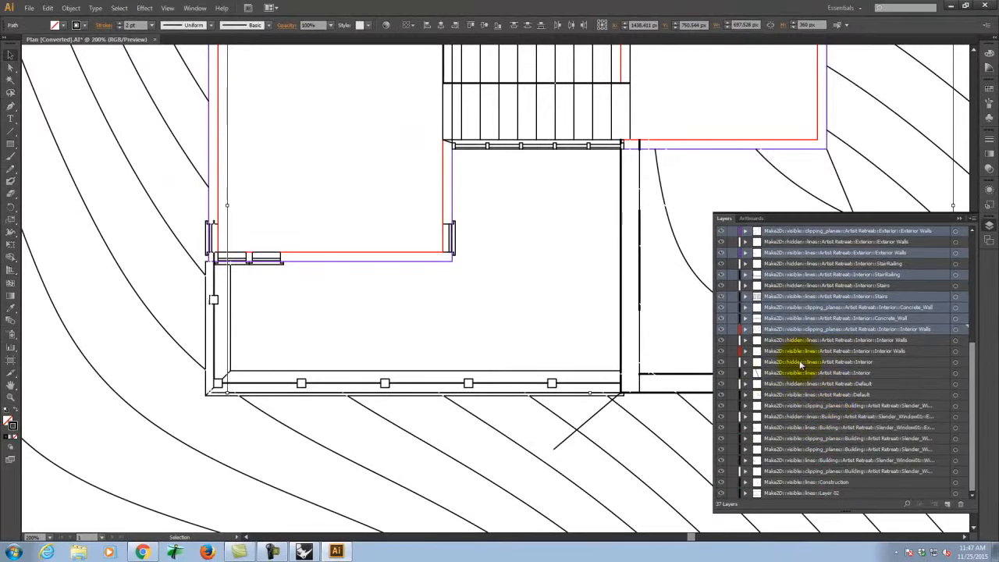
ctrl+click(811, 351)
shift+click(812, 383)
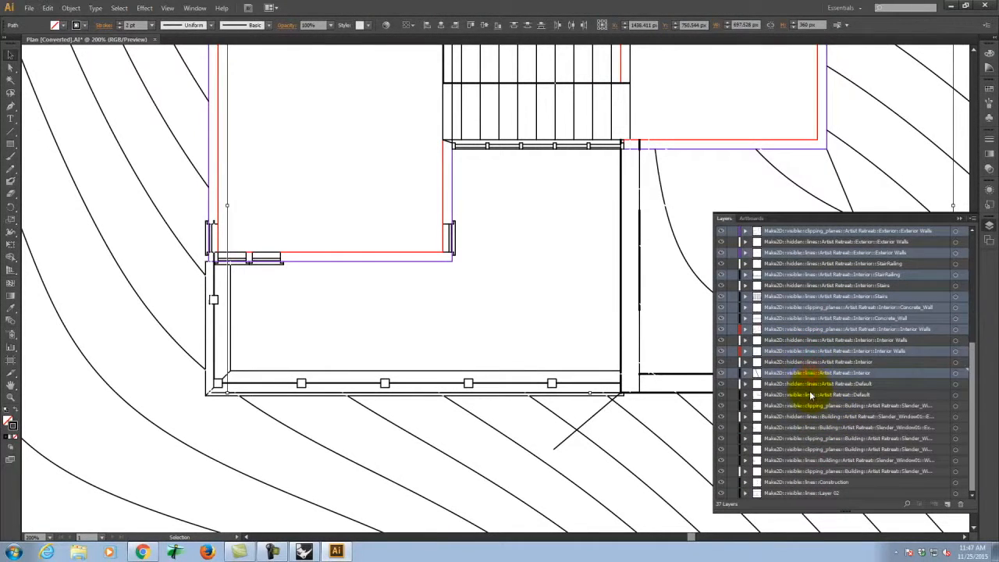
shift+click(810, 394)
shift+click(808, 416)
shift+click(807, 427)
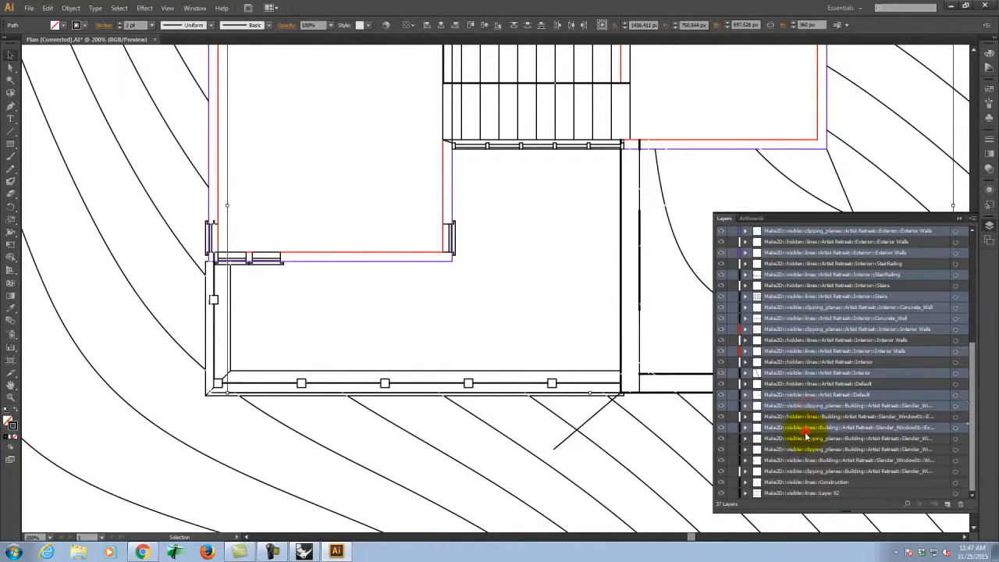
shift+click(807, 437)
shift+click(807, 449)
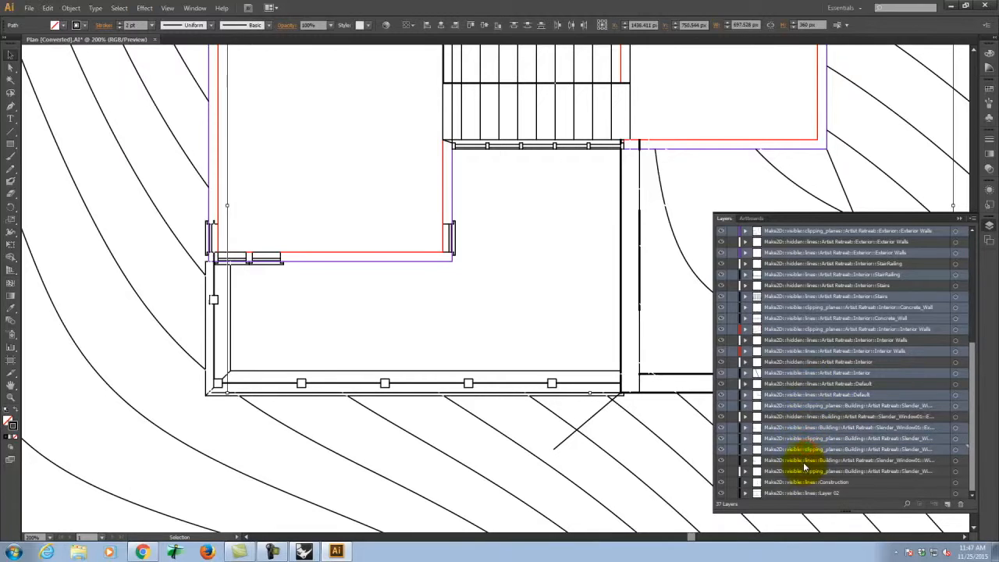
shift+click(807, 460)
shift+click(807, 470)
shift+click(806, 482)
ctrl+click(806, 496)
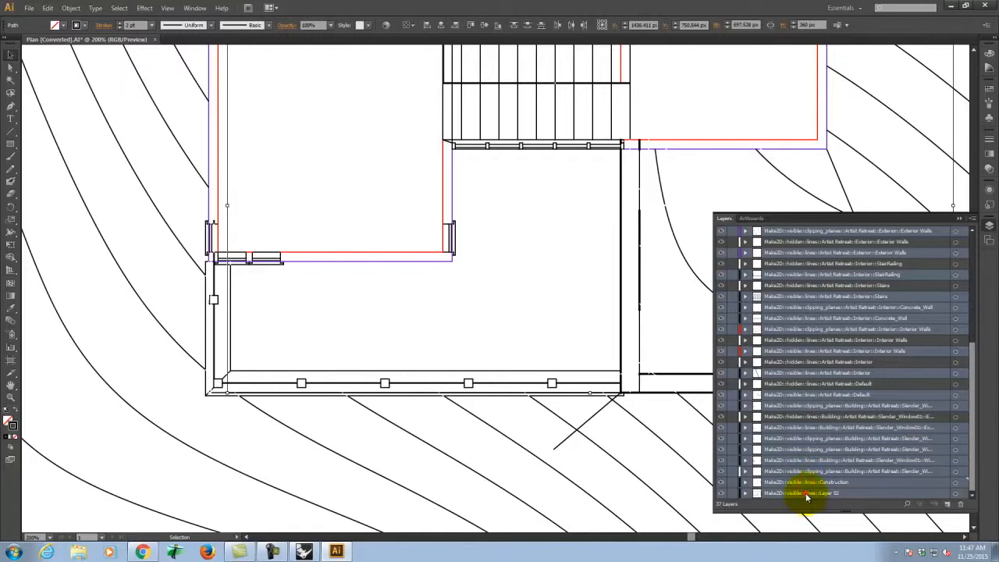
scroll(830, 267, up, 6)
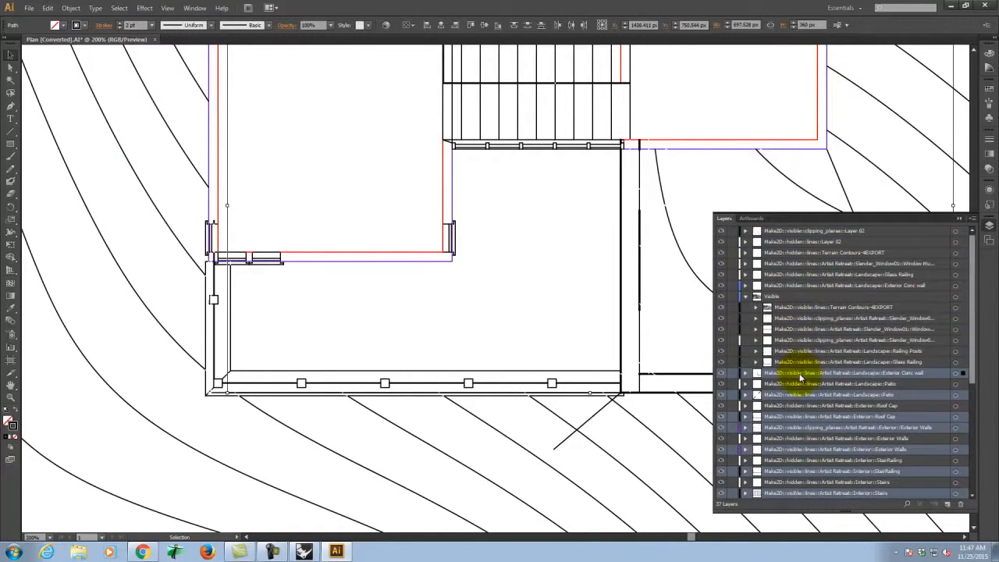
drag(927, 369, 788, 297)
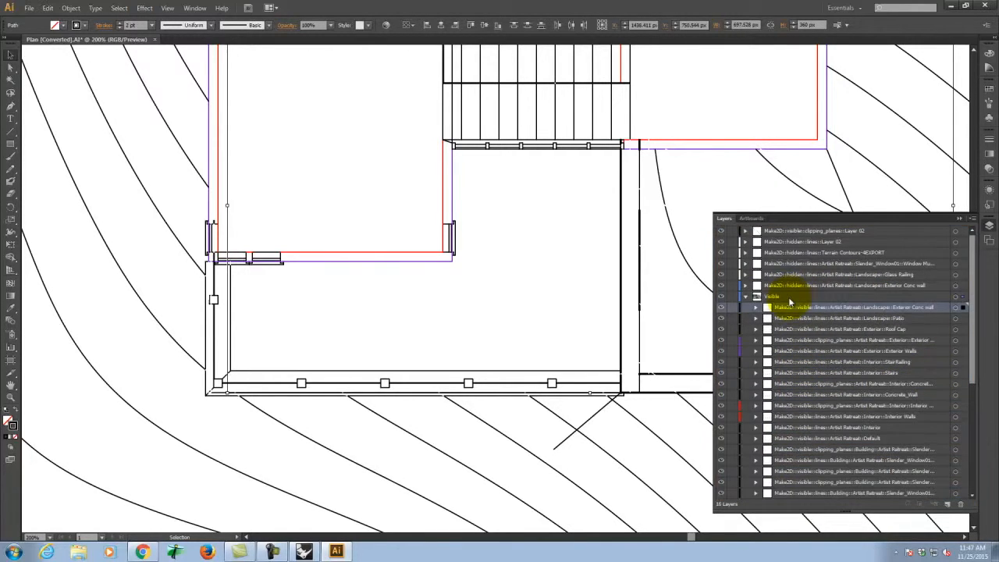
click(745, 296)
Create a new layer named Hidden directly above the Visible layer
click(796, 430)
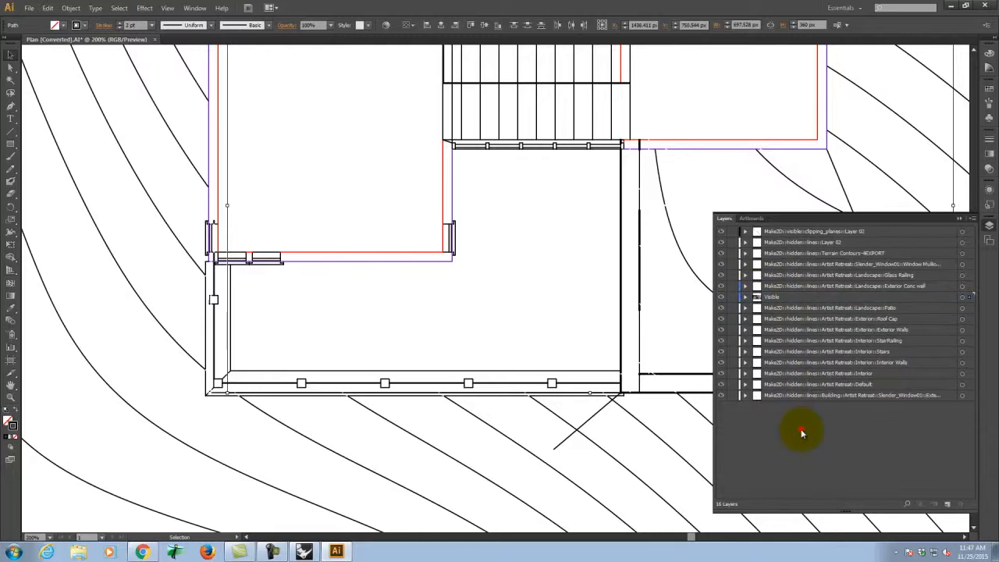
click(947, 504)
double_click(773, 296)
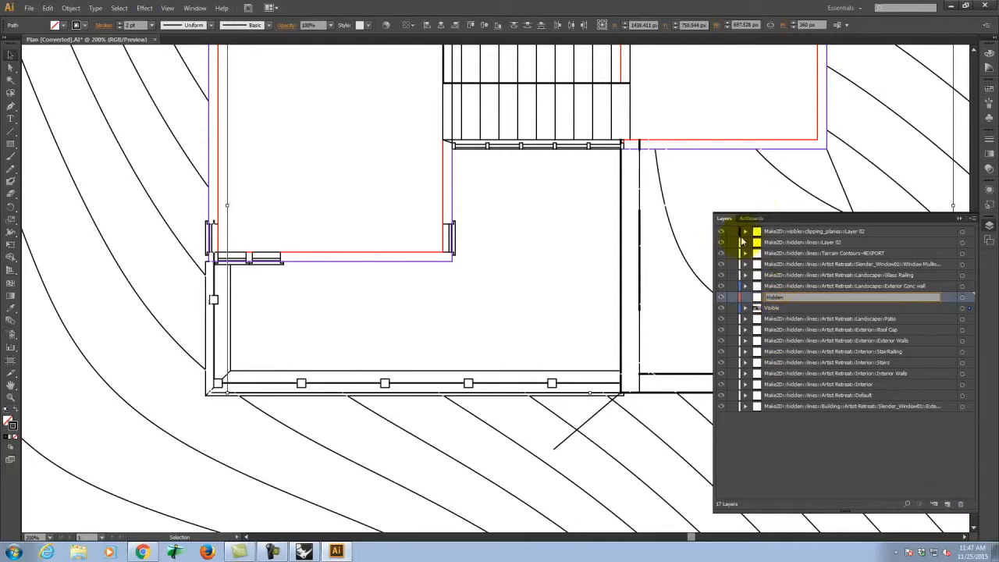
Move the hidden-lines layers from Layer 02 through Landscape Exterior Conc wall into the Hidden layer and collapse both parent layers
click(807, 243)
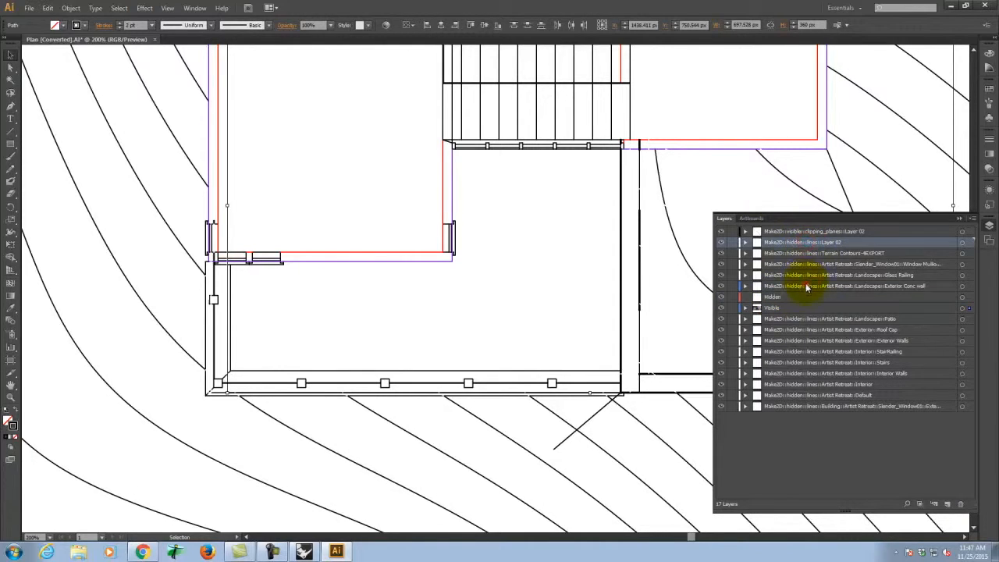
shift+click(808, 287)
drag(797, 244, 763, 297)
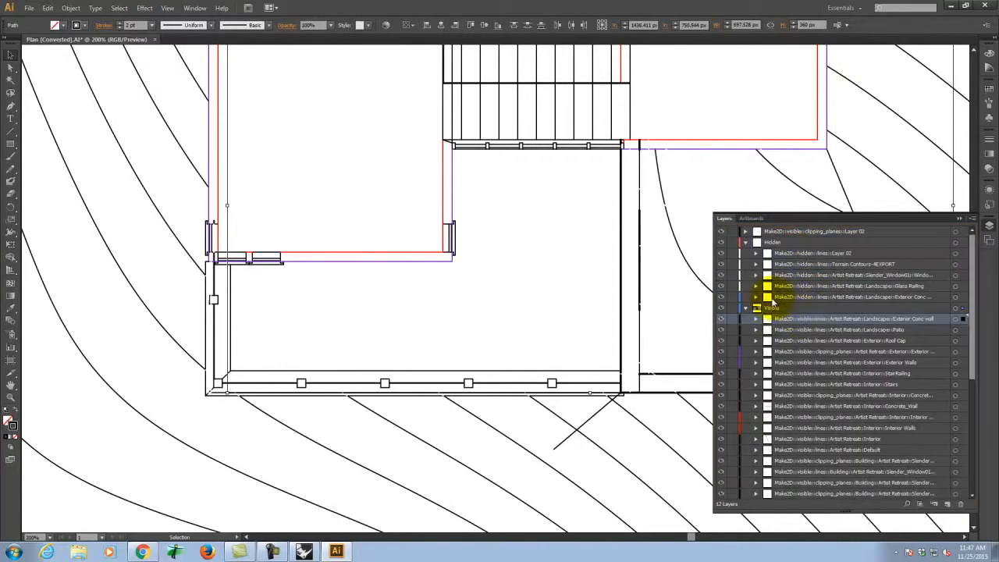
click(745, 243)
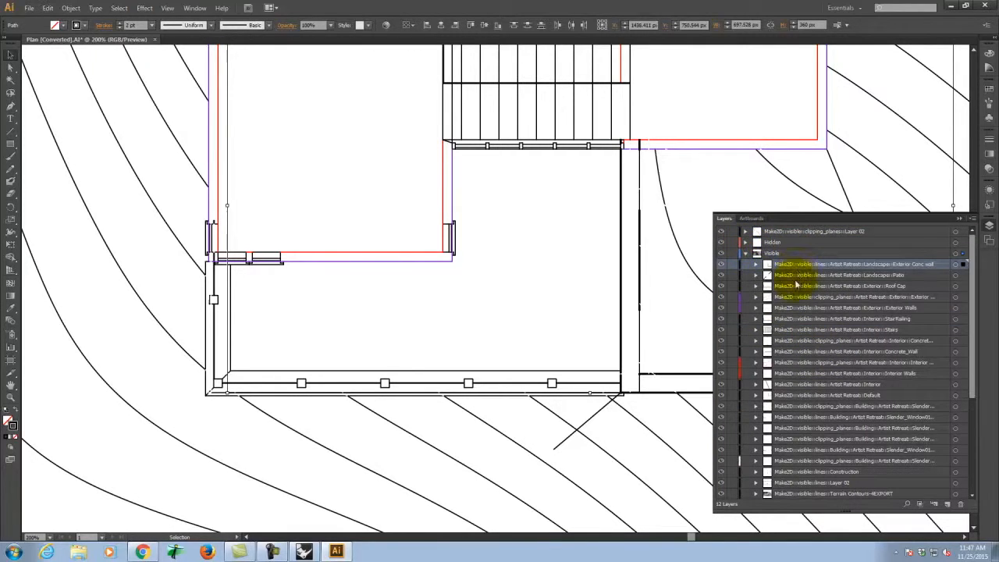
click(745, 254)
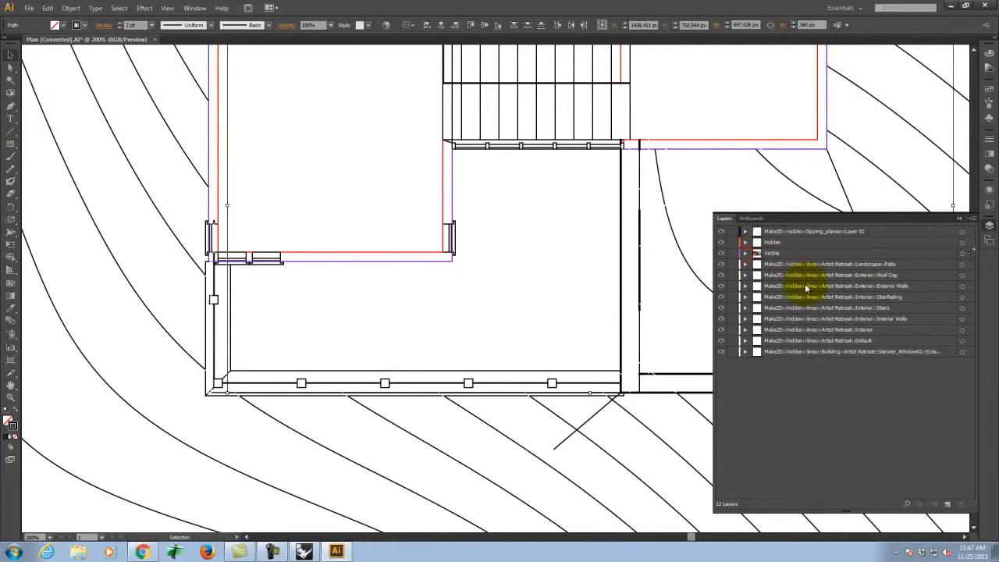
Move the remaining hidden-lines layers, from Landscape Patio through the Building Slender_Window01 layer, into the Hidden layer
click(868, 267)
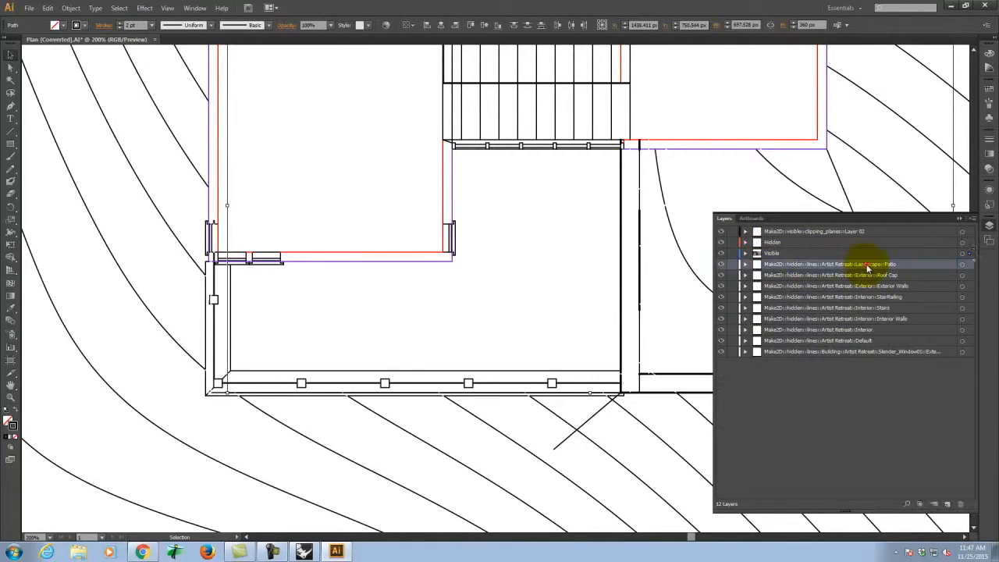
shift+click(842, 351)
drag(786, 262, 770, 243)
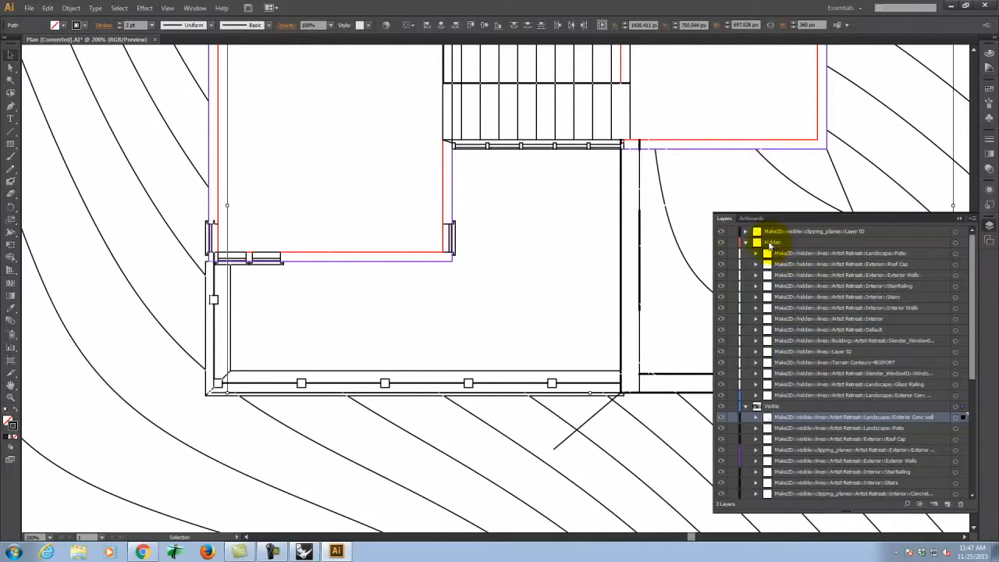
click(747, 243)
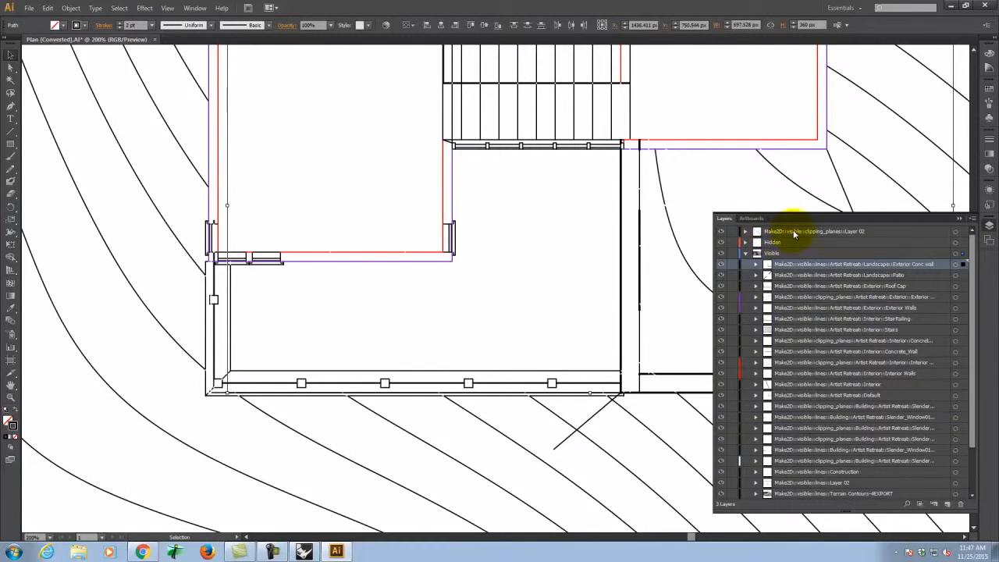
Move the visible clipping_planes Layer 02 layer into the Visible layer and place the Hidden layer below Visible
click(794, 231)
drag(796, 234, 747, 264)
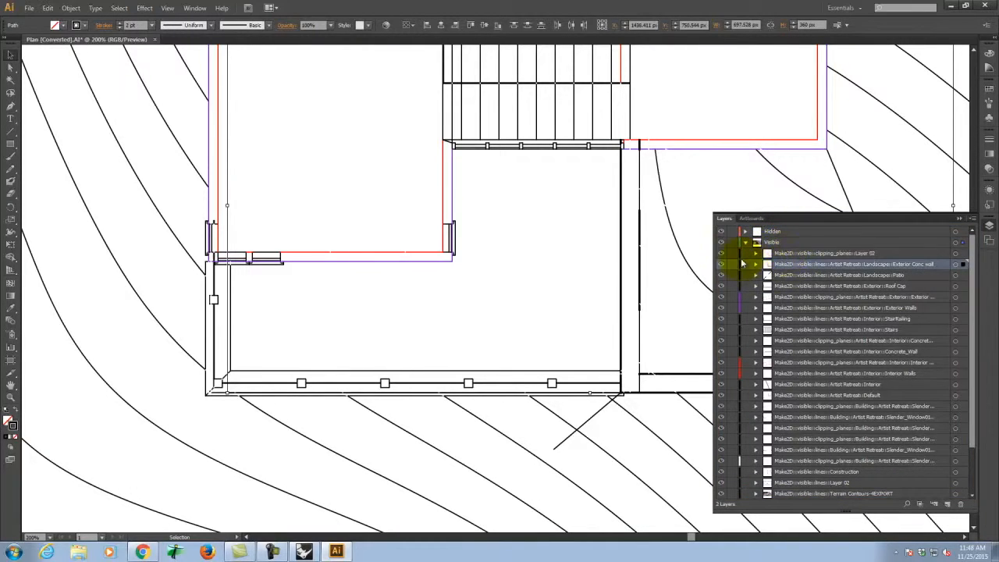
click(746, 242)
click(774, 234)
drag(785, 233, 785, 253)
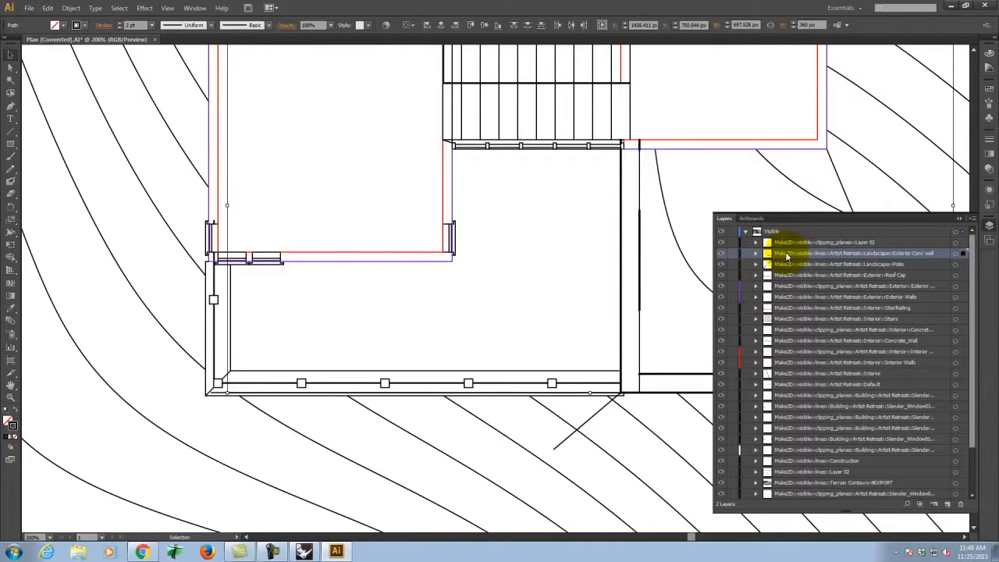
click(744, 232)
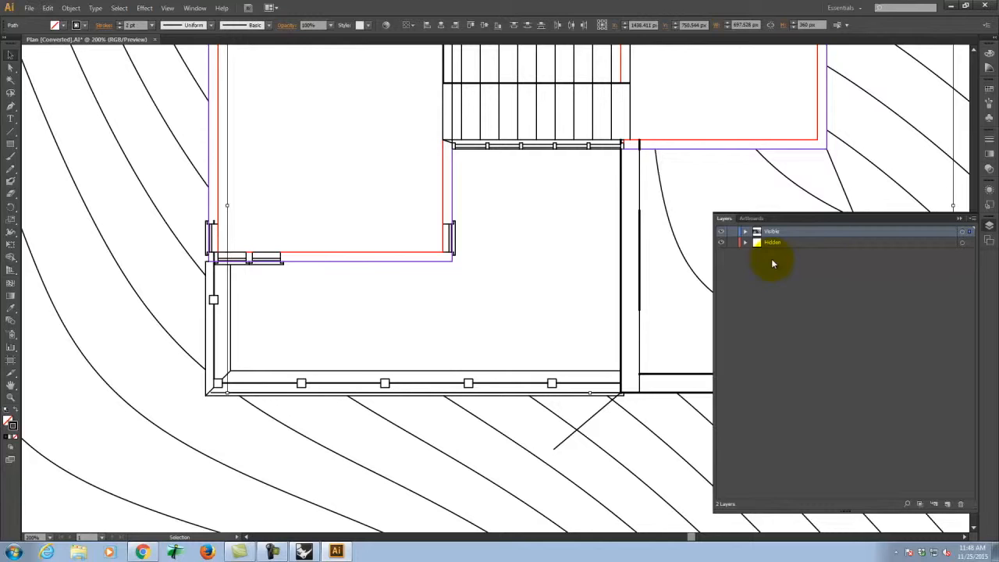
click(851, 297)
Select all artwork on the Hidden layer and set its stroke weight to 0.5 pt
click(805, 243)
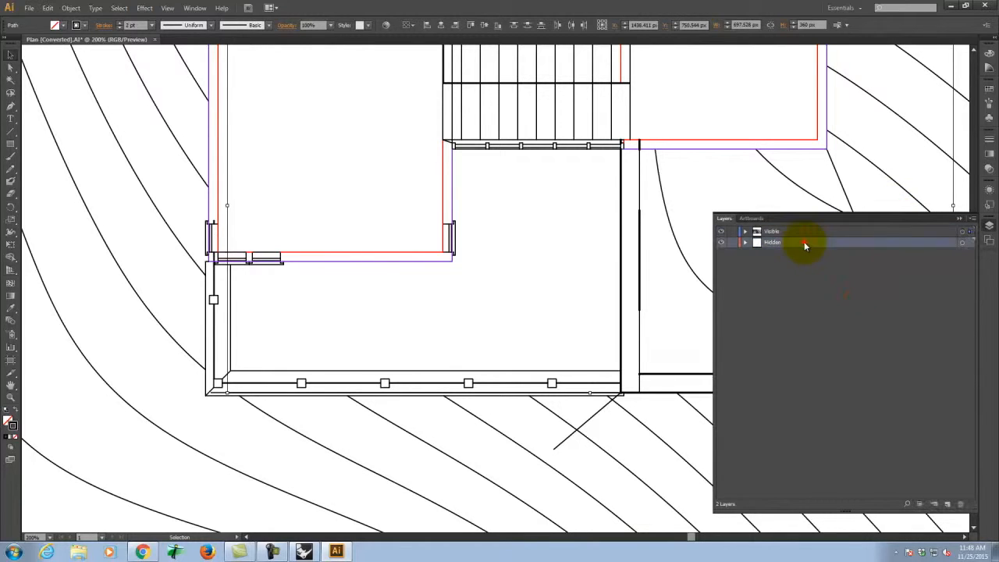
click(967, 243)
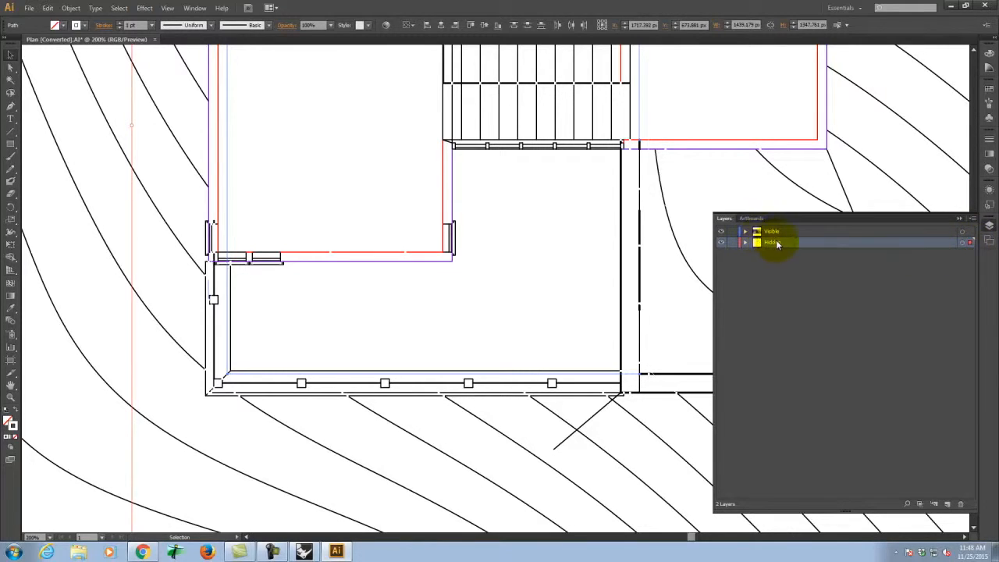
click(990, 141)
key(Delete)
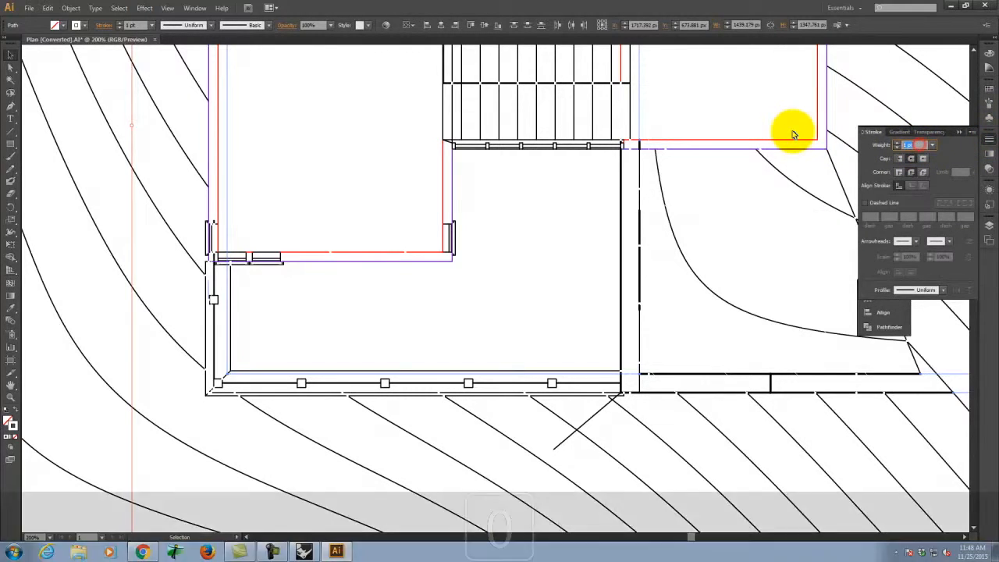
text(0.5)
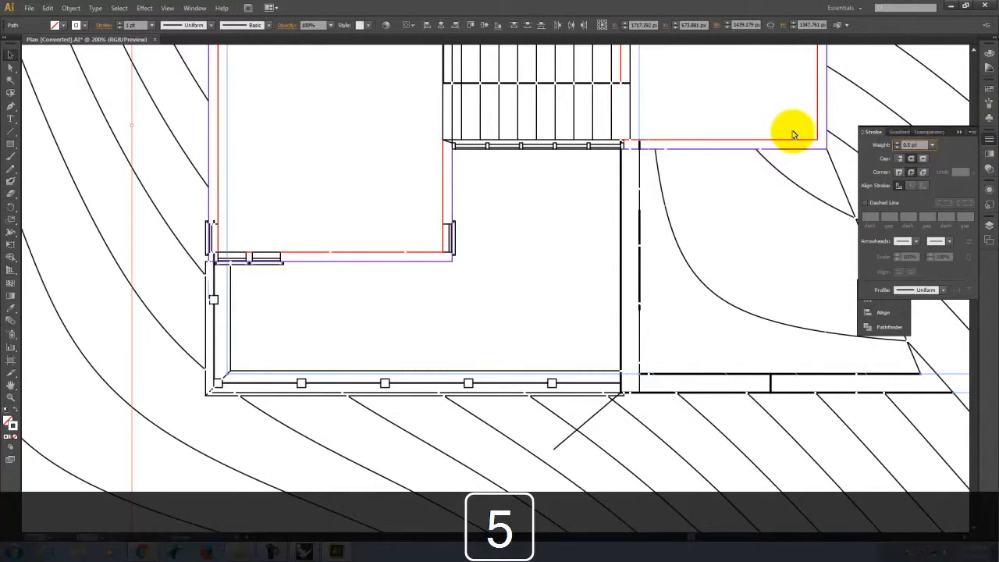
key(Tab)
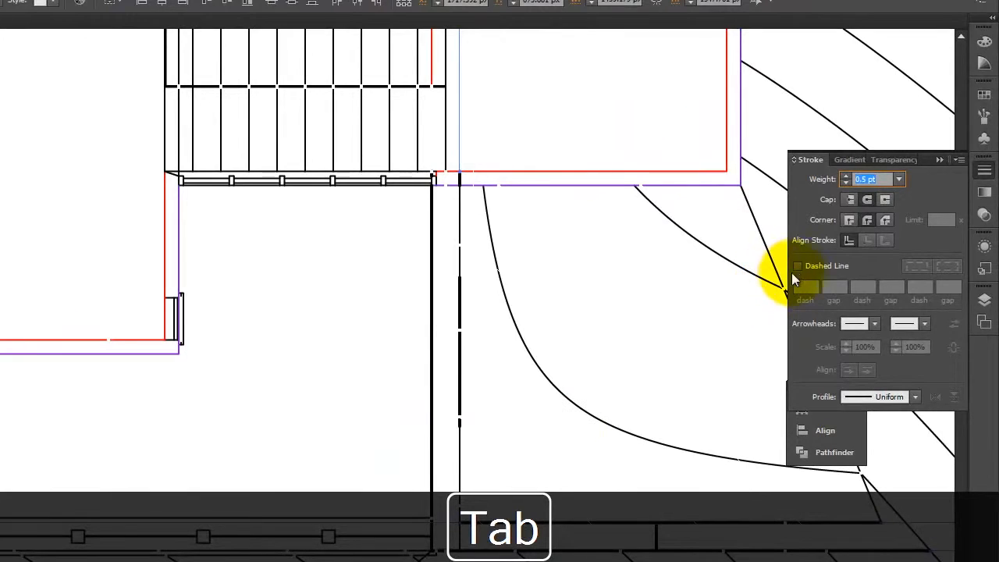
Make the selected hidden linework dashed with a 4 pt dash and a 2 pt gap, and deselect it
click(798, 267)
text(4)
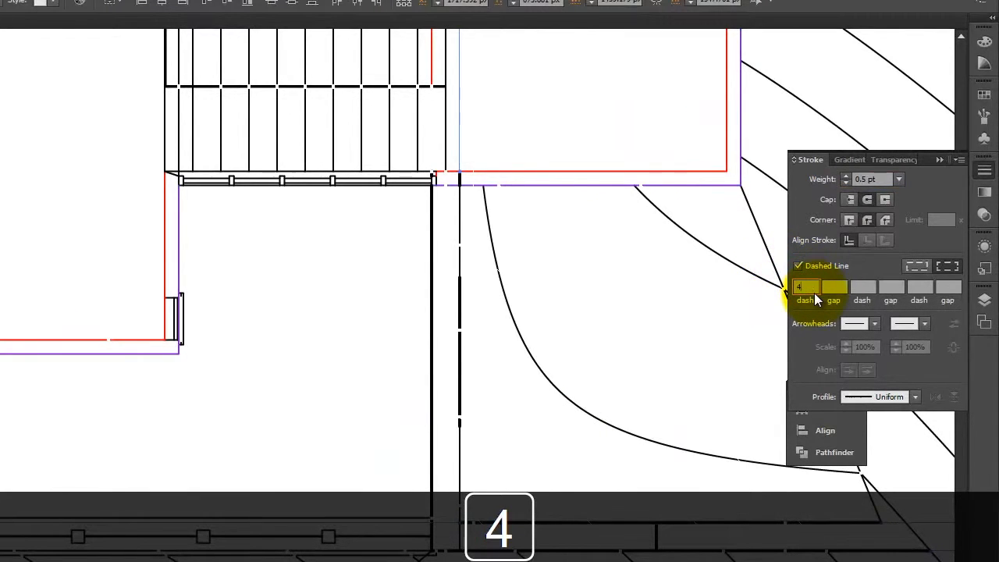
key(Tab)
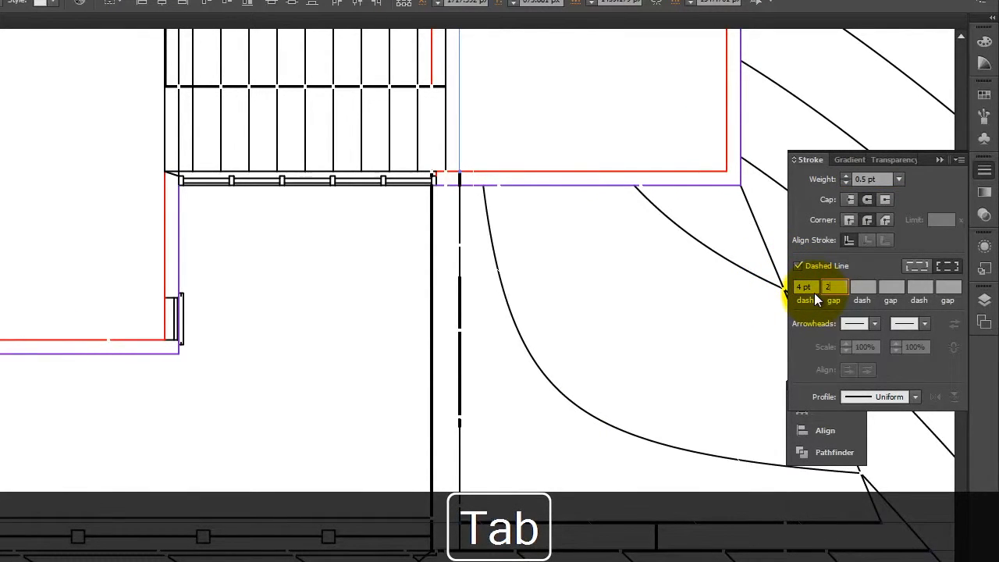
key(Tab)
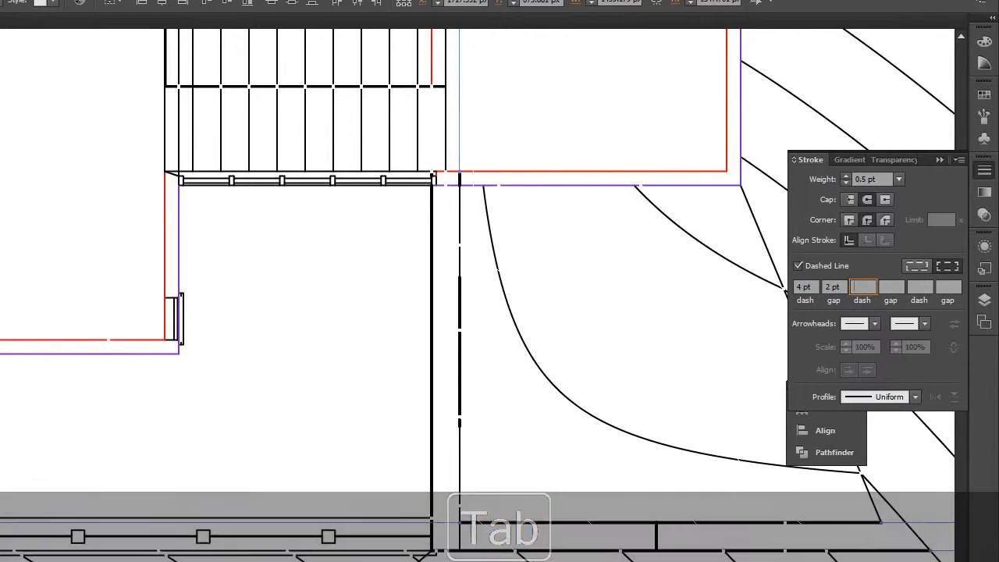
drag(152, 383, 27, 437)
click(444, 278)
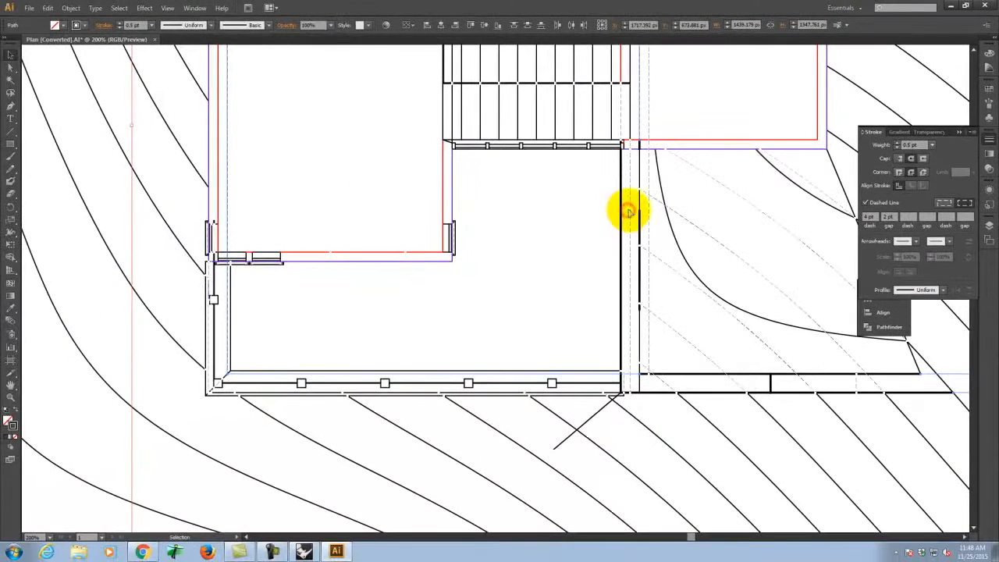
click(958, 134)
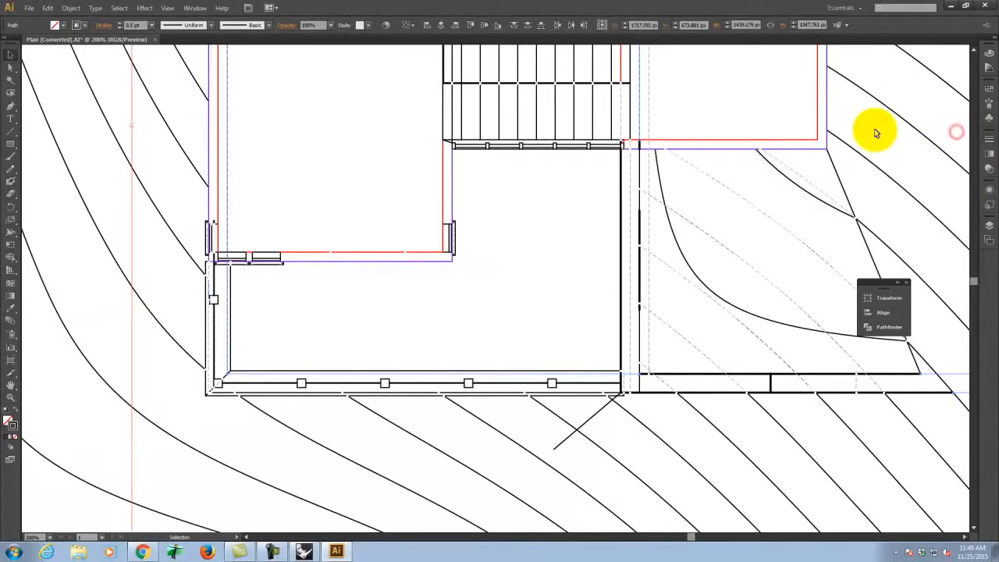
click(869, 132)
Select all artwork on the Visible layer
scroll(819, 230, down, 1)
key(ctrl+minus)
key(ctrl+minus)
key(ctrl+minus)
key(ctrl+equal)
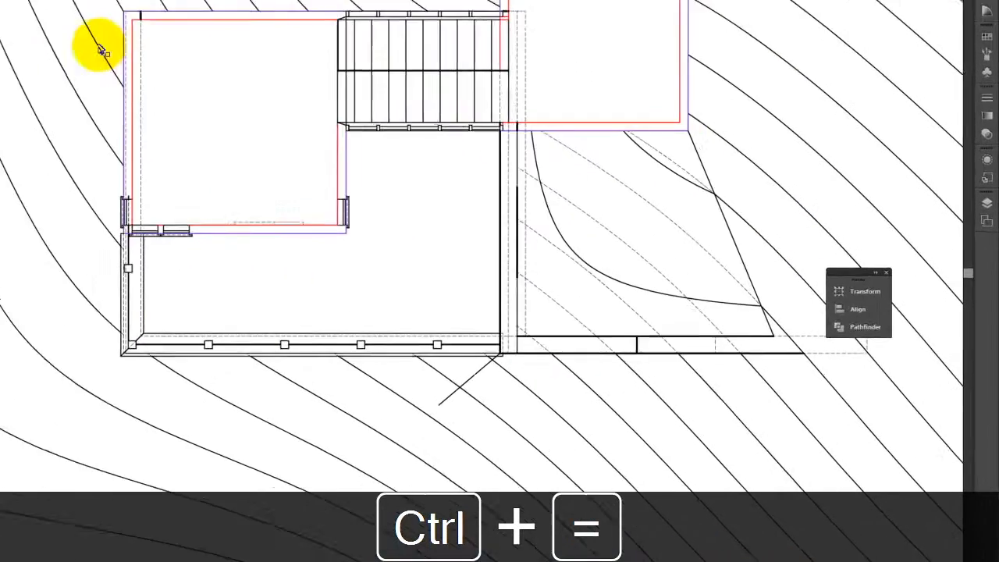
click(983, 172)
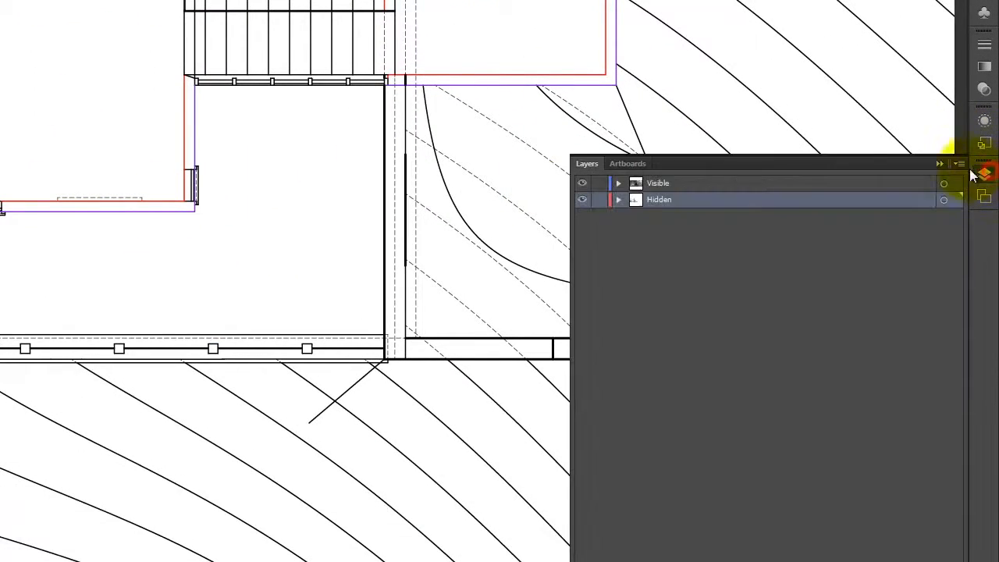
click(953, 182)
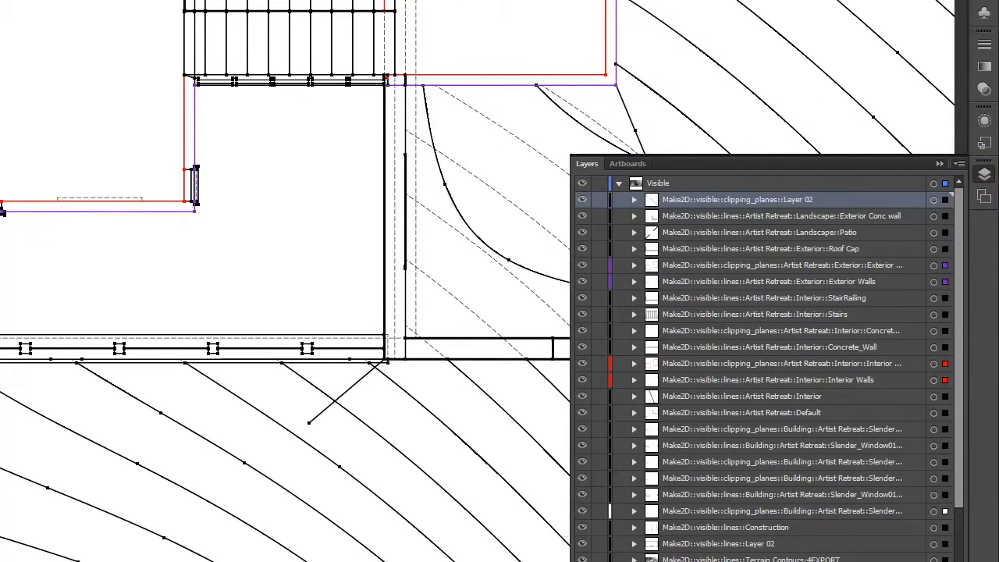
Set the stroke weight of the selected visible linework to 1.5 pt
click(984, 45)
text(1)
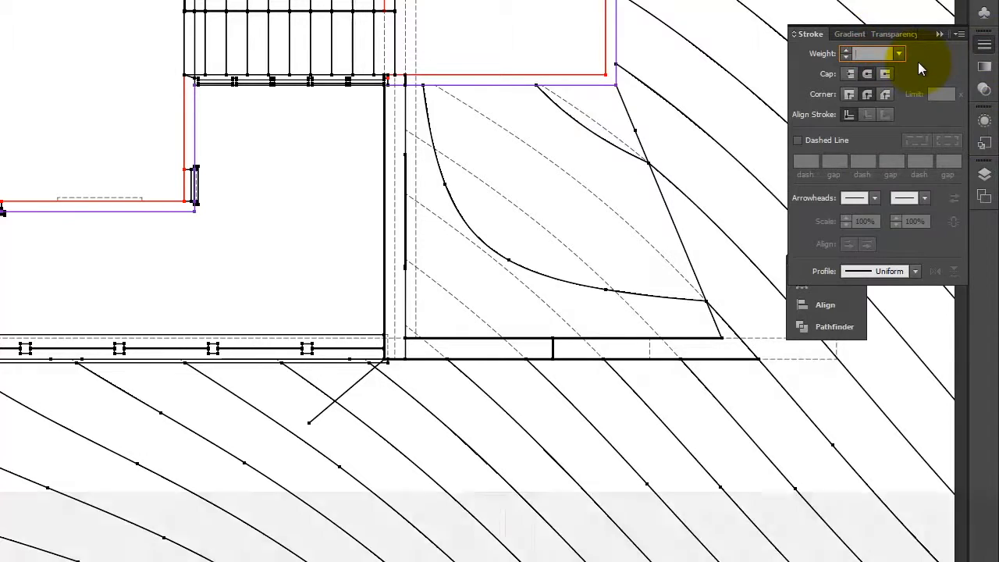
key(Delete)
text(.5 p)
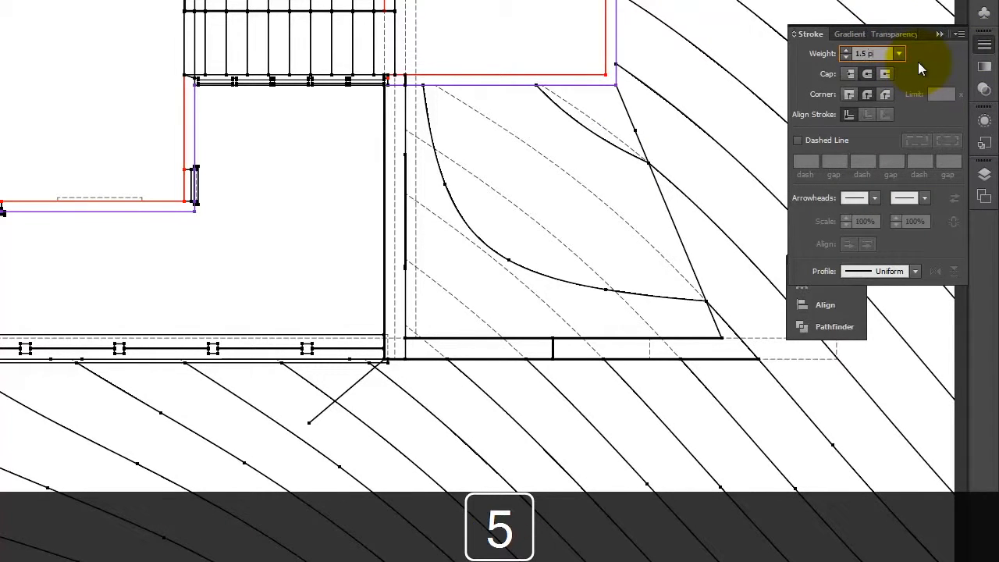
key(Tab)
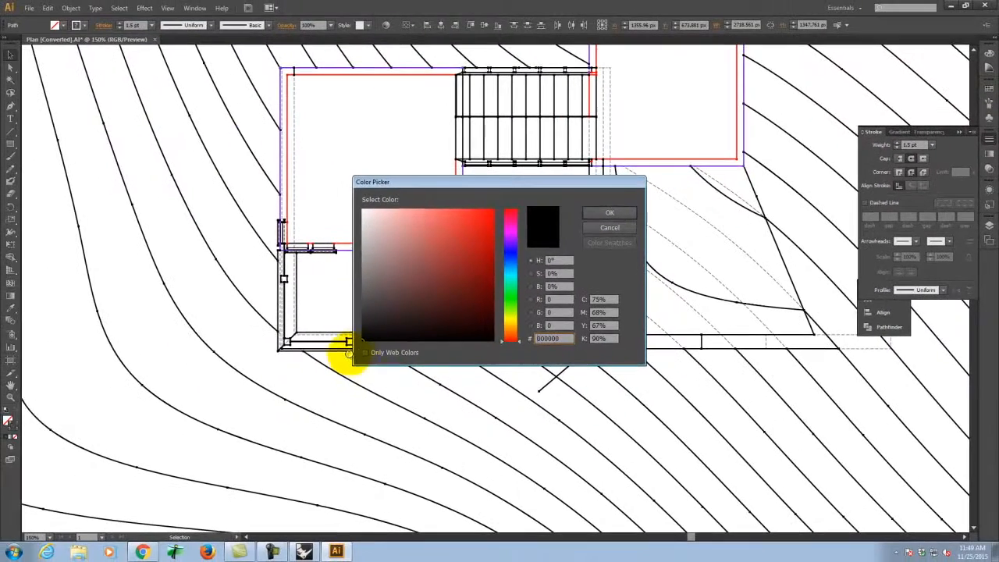
Apply black (000000) as the stroke colour of the selected visible linework
click(615, 211)
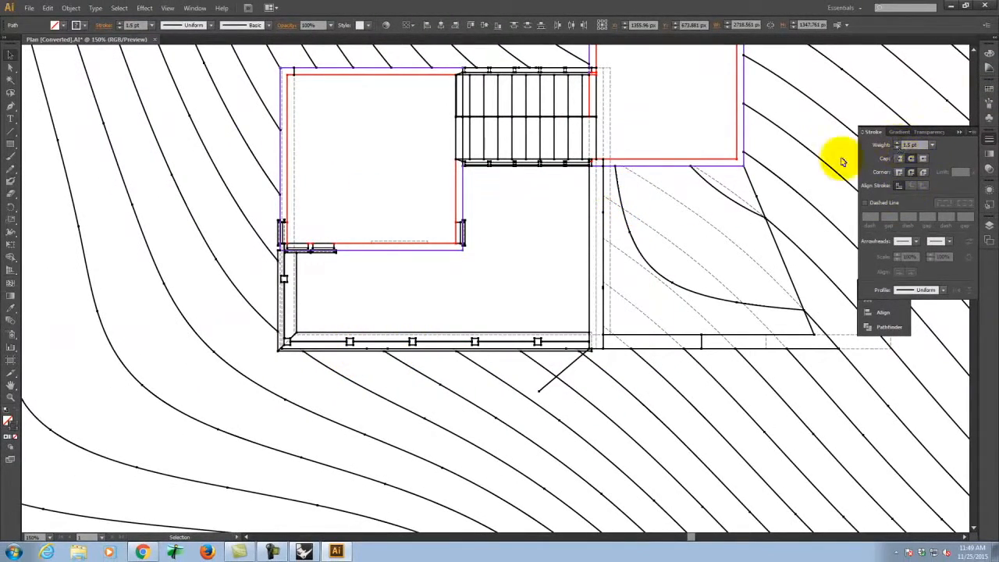
double_click(17, 425)
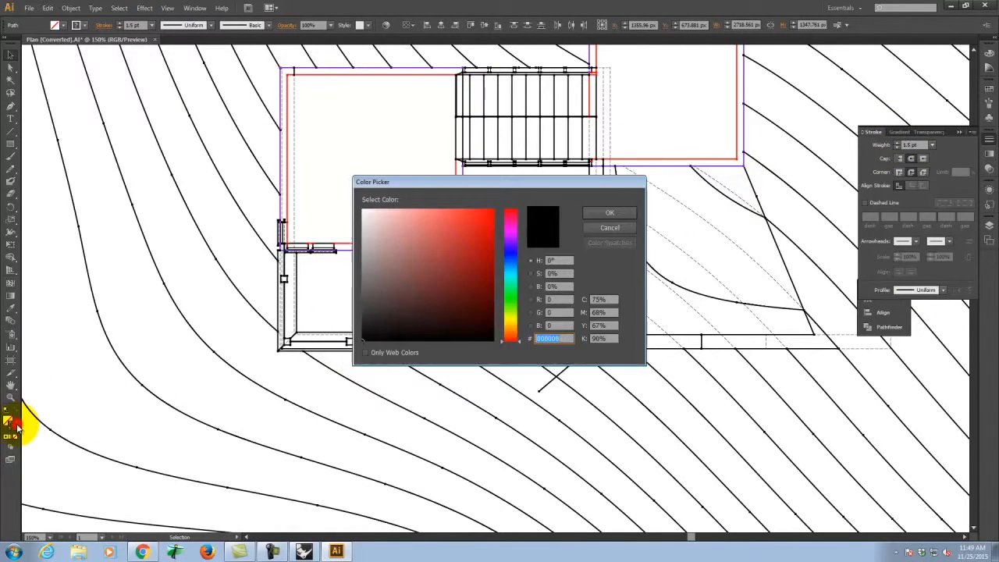
click(624, 213)
key(Tab)
key(Tab)
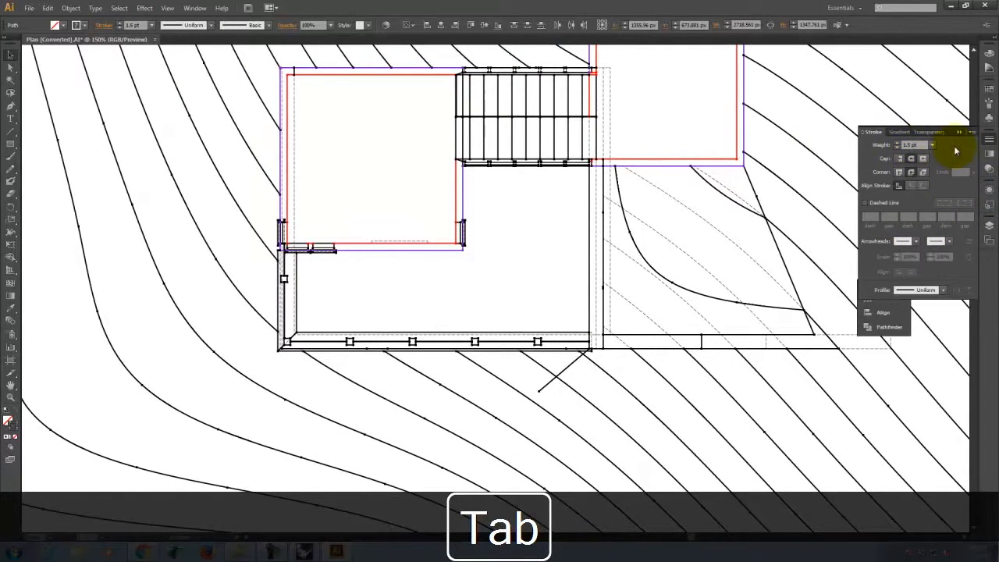
click(986, 54)
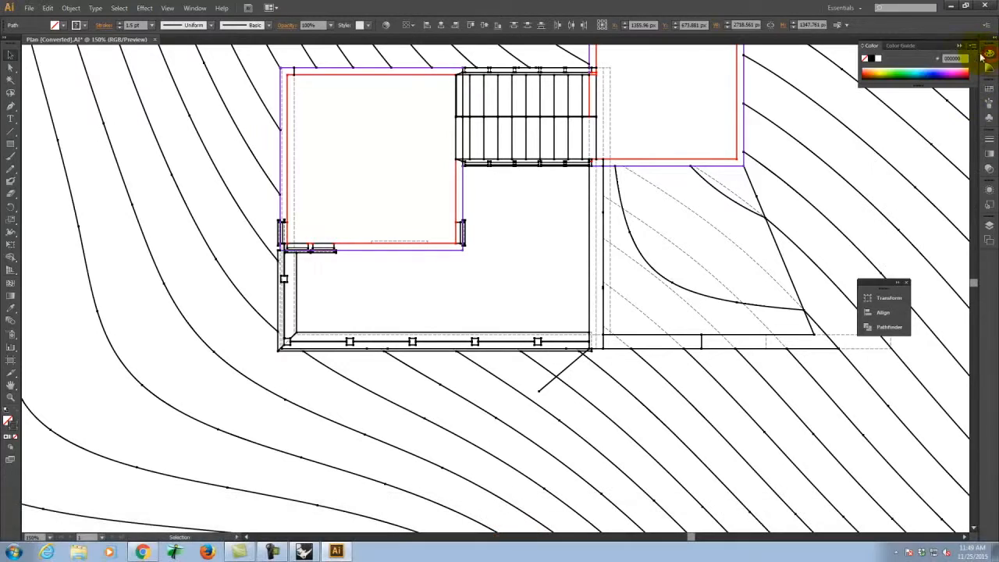
click(875, 58)
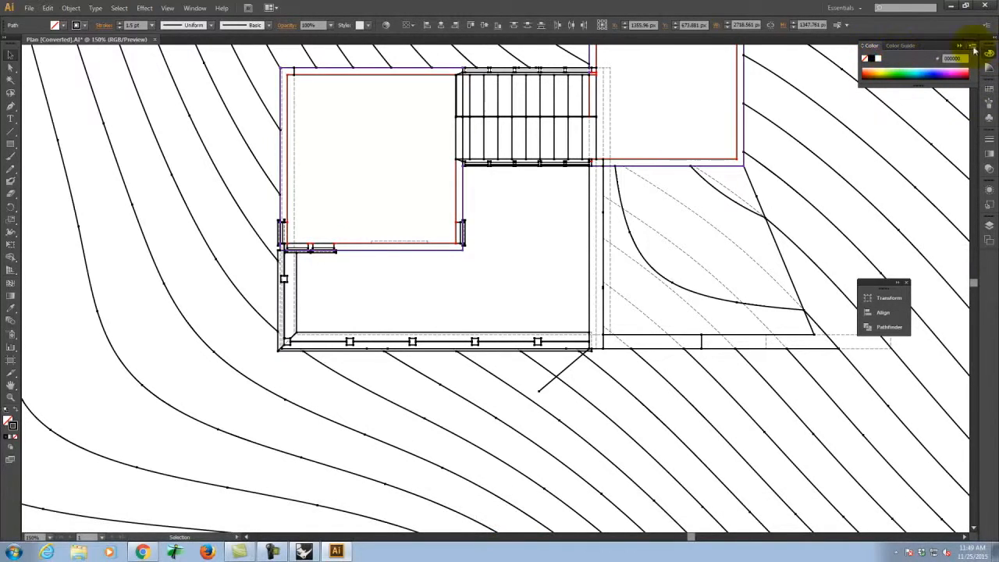
Deselect the visible linework and collapse the layer list to clear the view of the plan
click(988, 89)
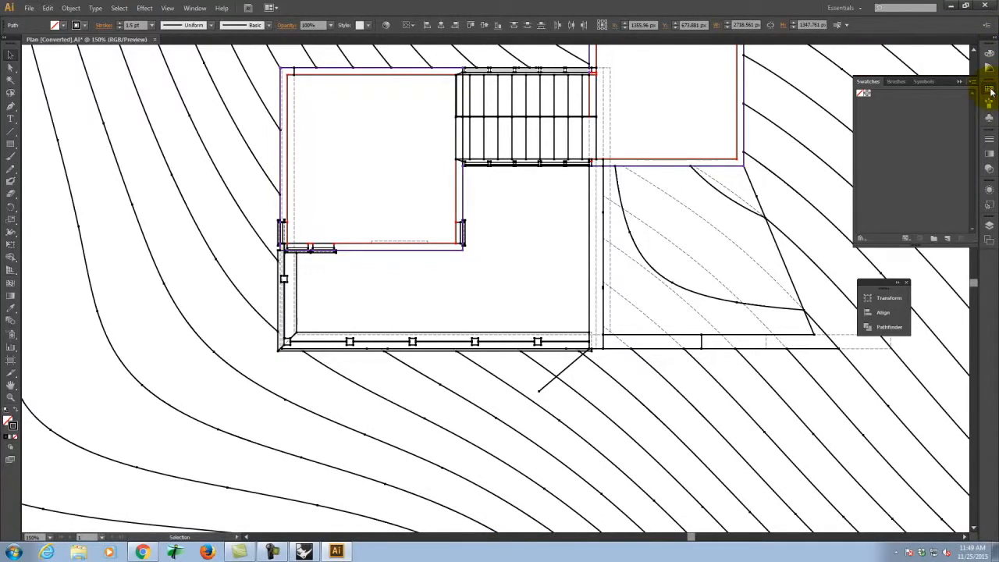
click(989, 89)
click(989, 226)
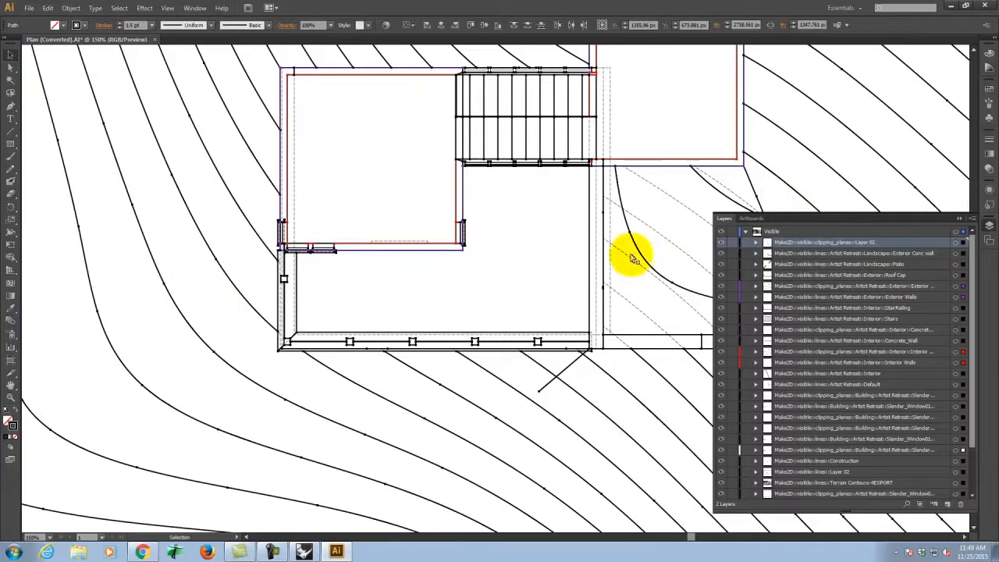
click(96, 376)
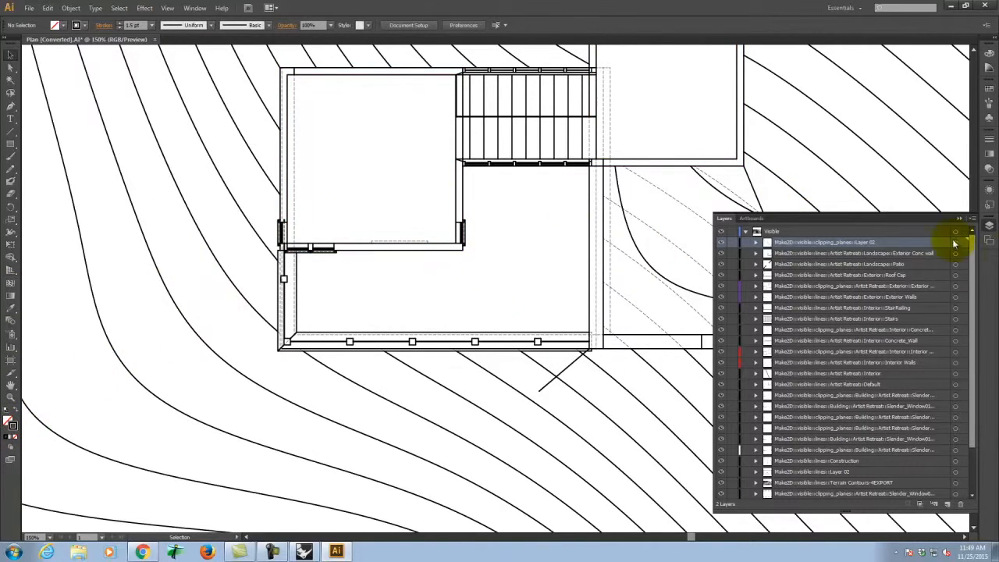
click(957, 218)
Delete the dashed hidden contour lines crossing the patio area and the short dashed piece at the patio wall's corner
scroll(523, 242, up, 3)
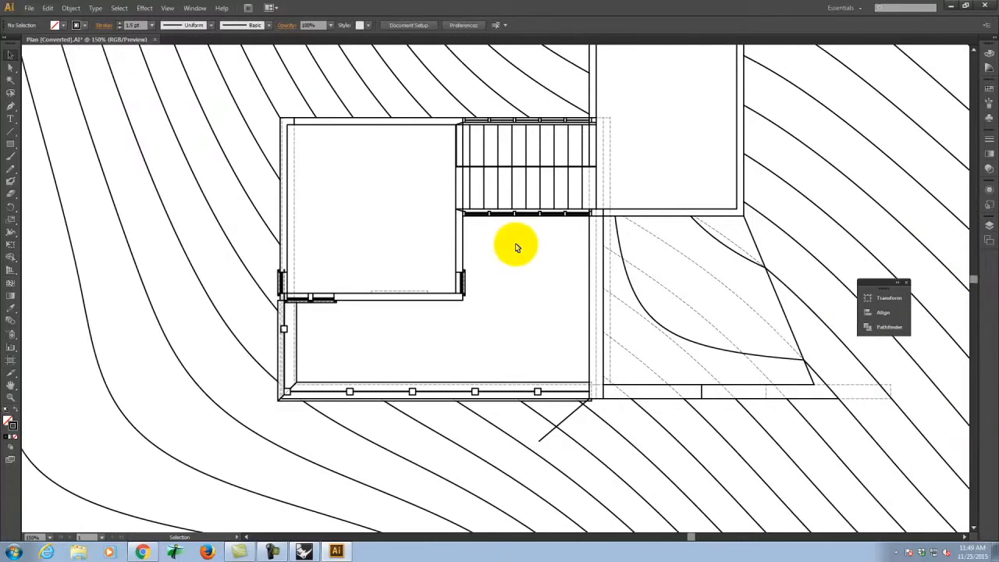
scroll(516, 247, up, 3)
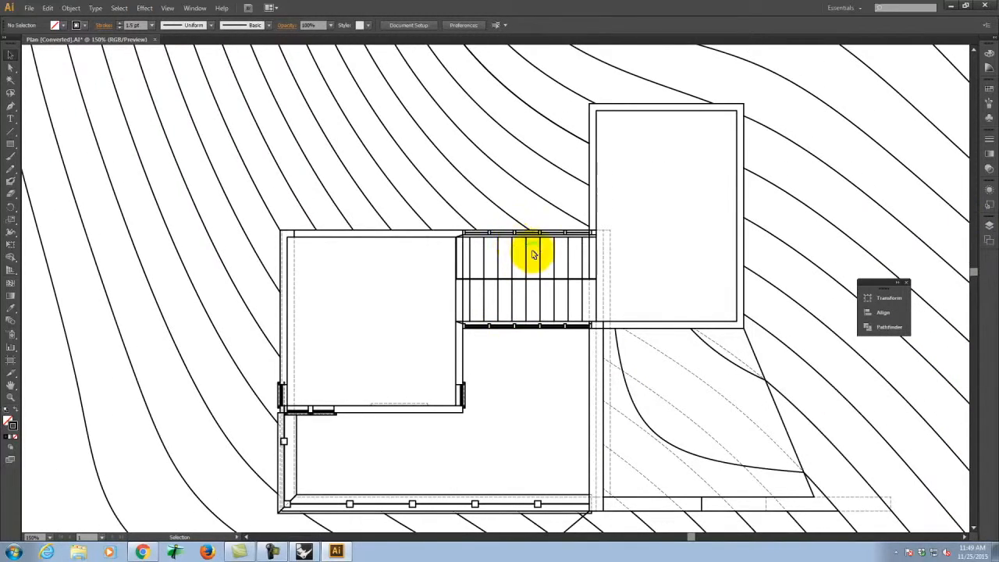
scroll(709, 305, down, 3)
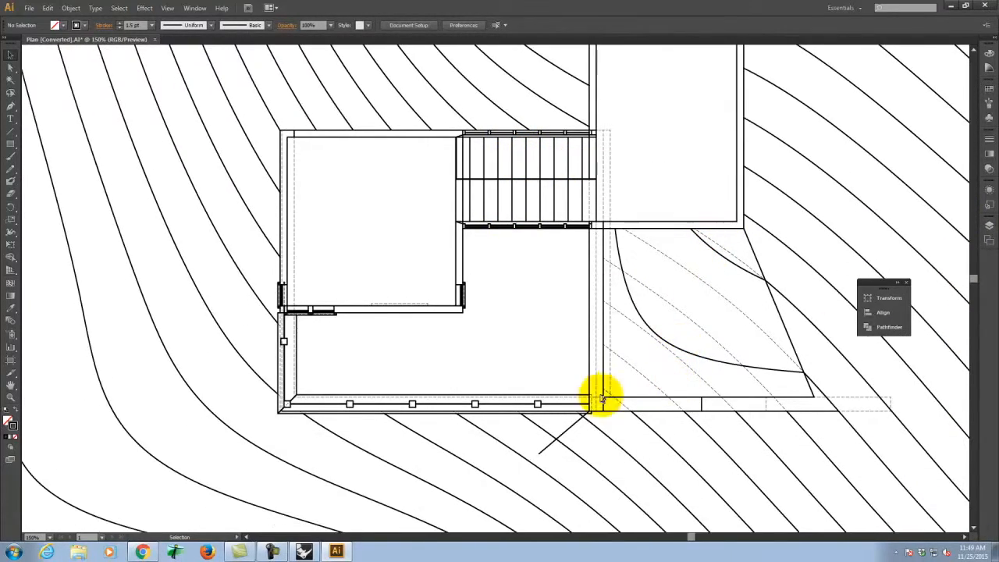
click(621, 419)
key(Delete)
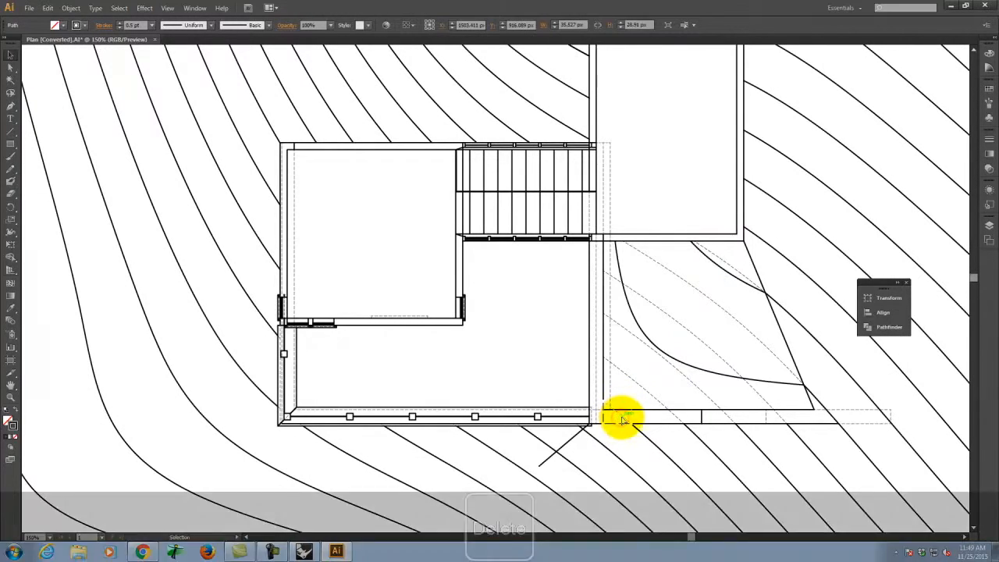
click(686, 378)
key(Delete)
click(702, 339)
key(Delete)
click(726, 310)
key(Delete)
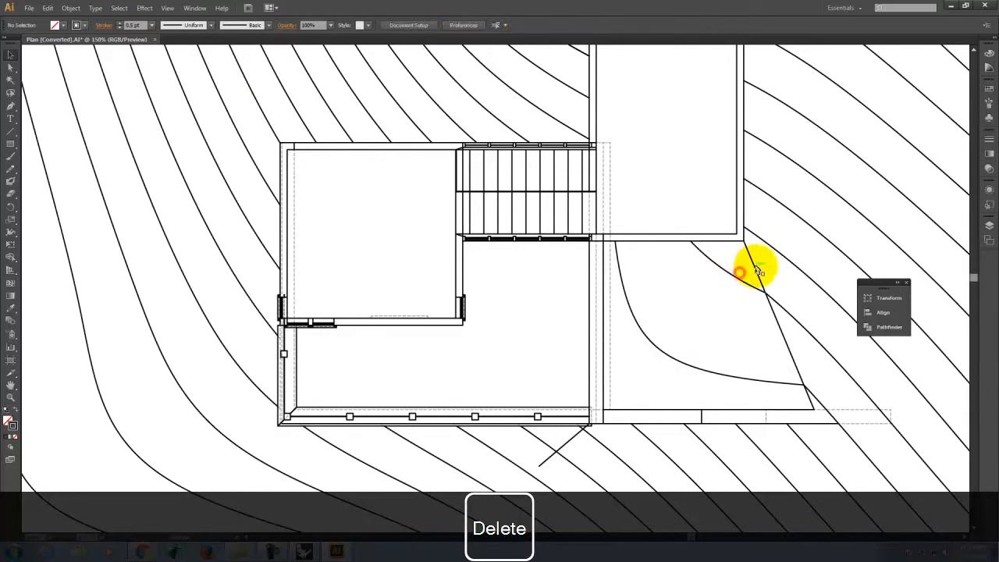
Delete the solid diagonal edge of the patio and the outer dashed vertical line alongside the concrete wall
click(751, 262)
key(Delete)
click(758, 278)
key(Delete)
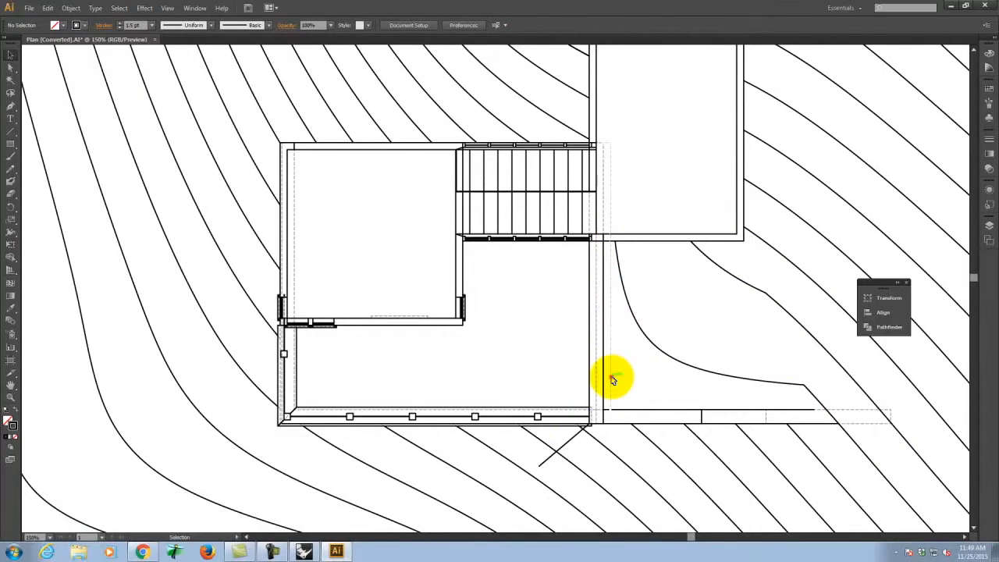
click(611, 379)
key(Delete)
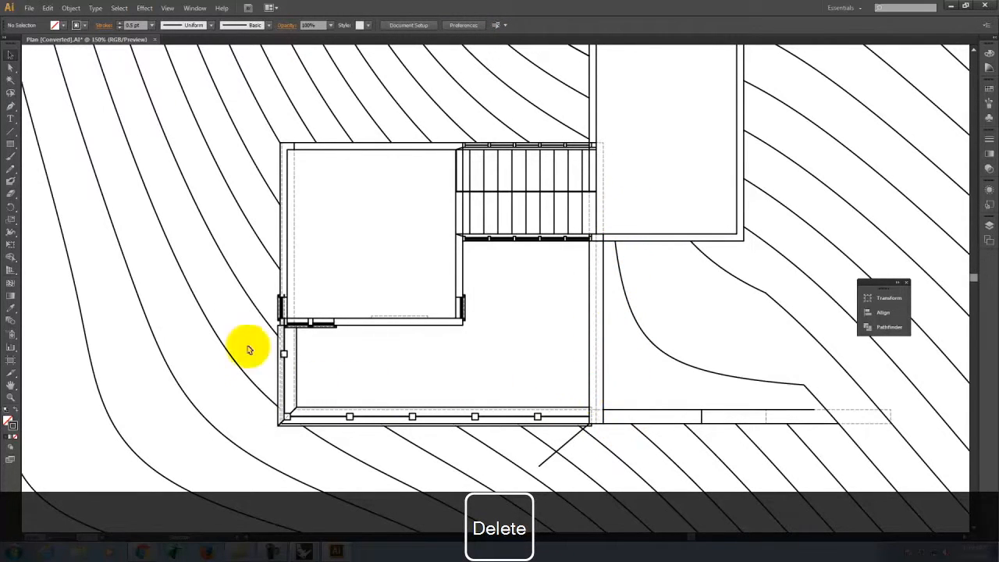
Select all artwork on the first five visible Slender window layers, covering both clipping planes and lines
key(ctrl+equal)
key(ctrl+equal)
key(ctrl+equal)
key(ctrl+equal)
key(ctrl+equal)
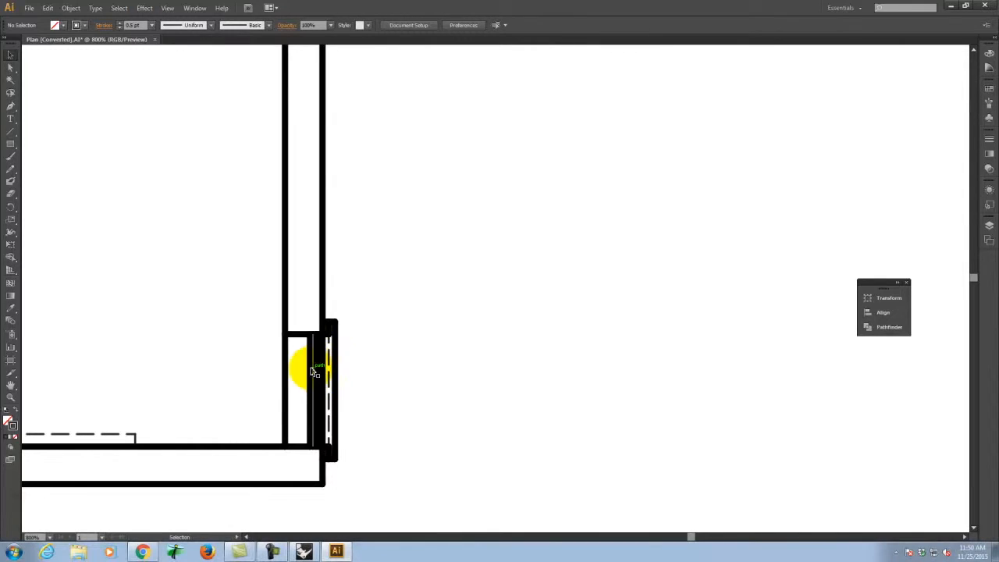
click(988, 225)
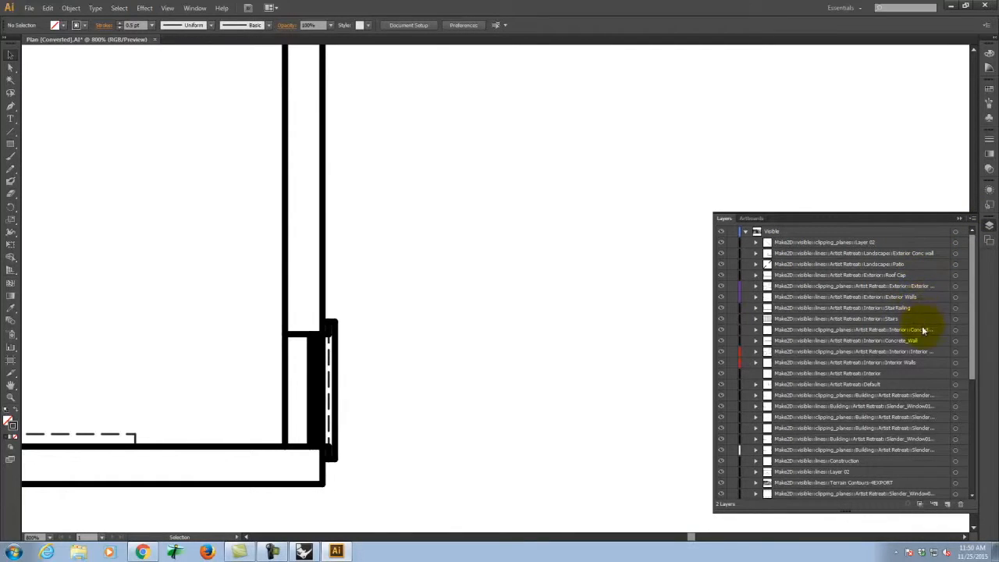
click(921, 396)
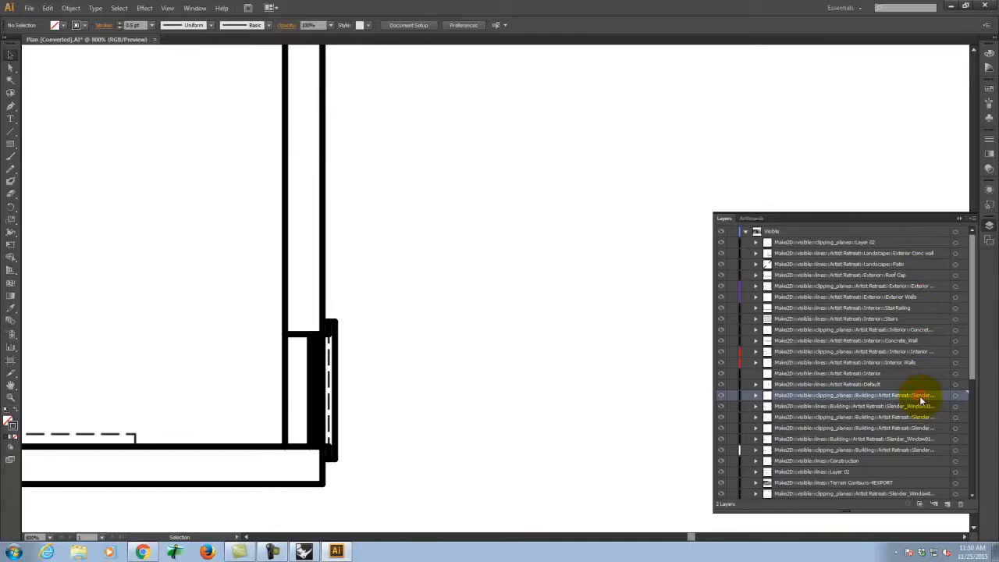
click(962, 396)
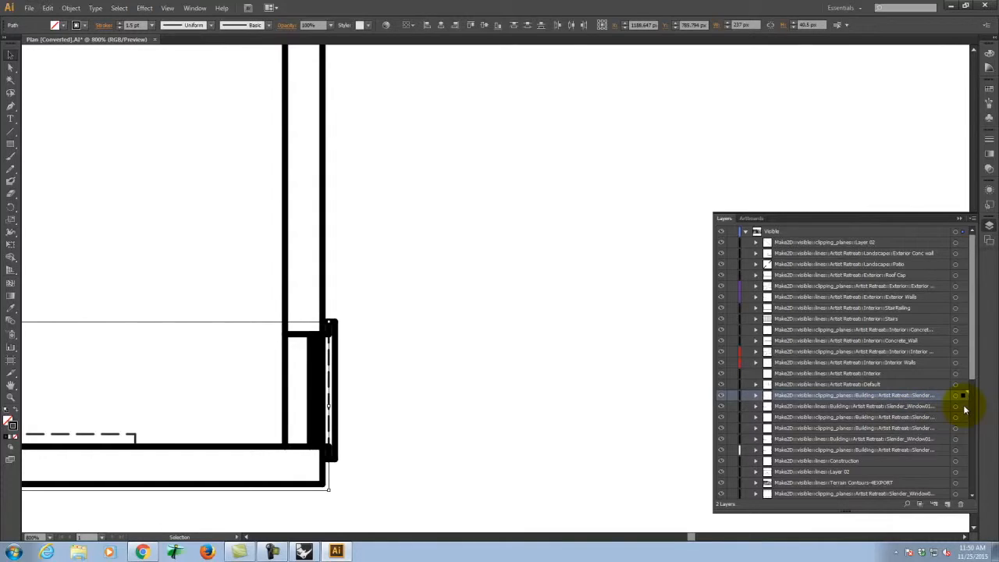
shift+click(963, 406)
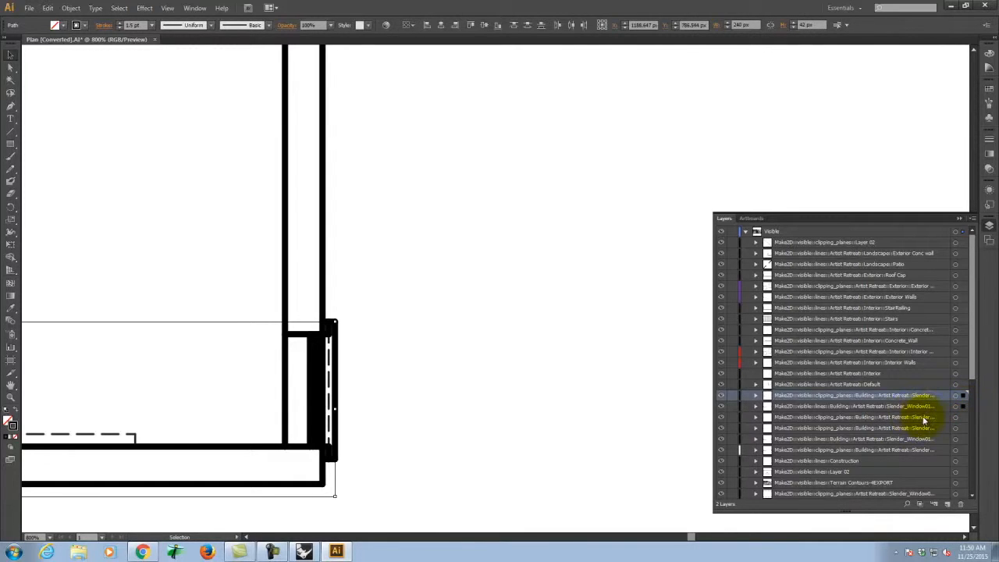
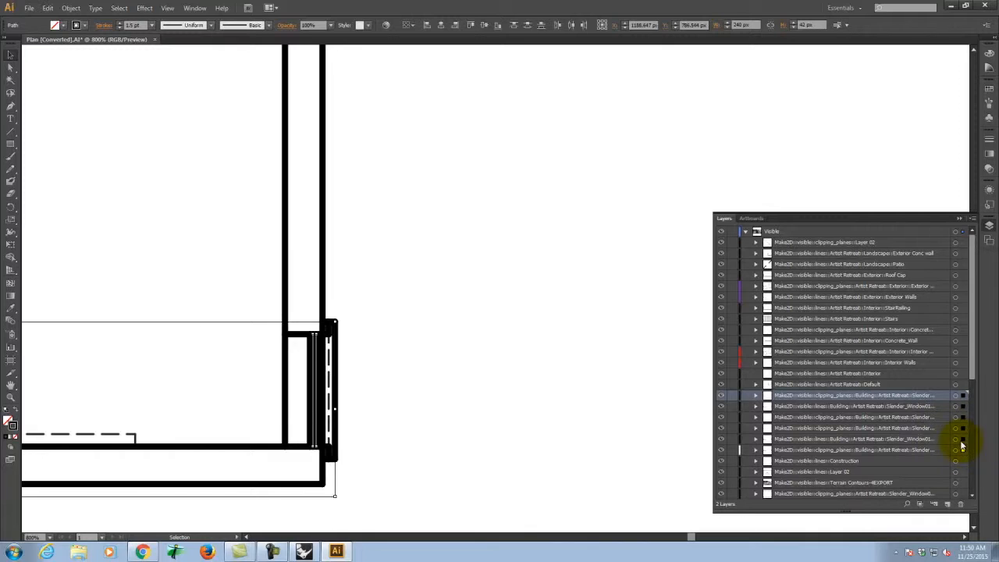
Set the stroke weight of the selected window linework to 0.25 pt and deselect it
click(989, 144)
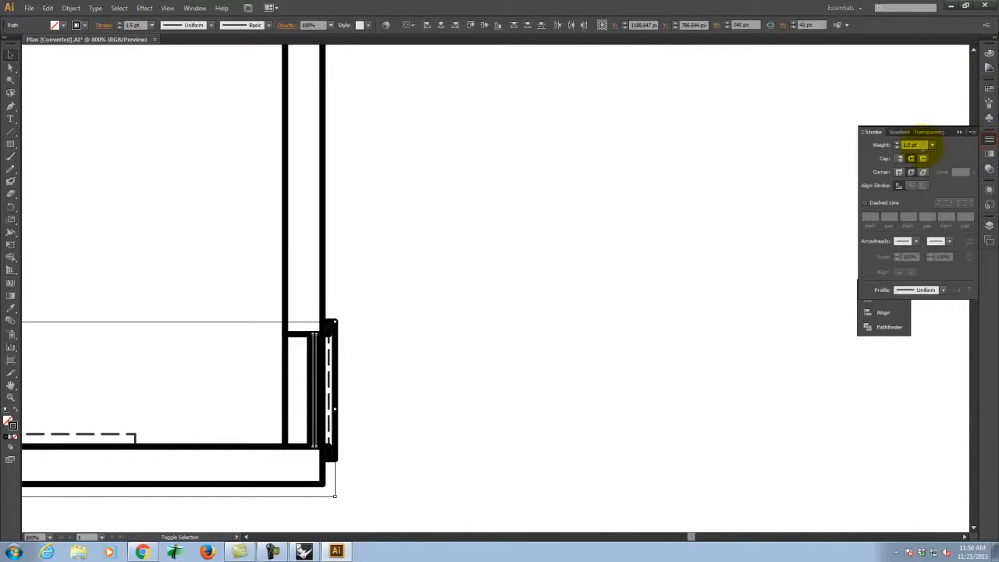
text(0)
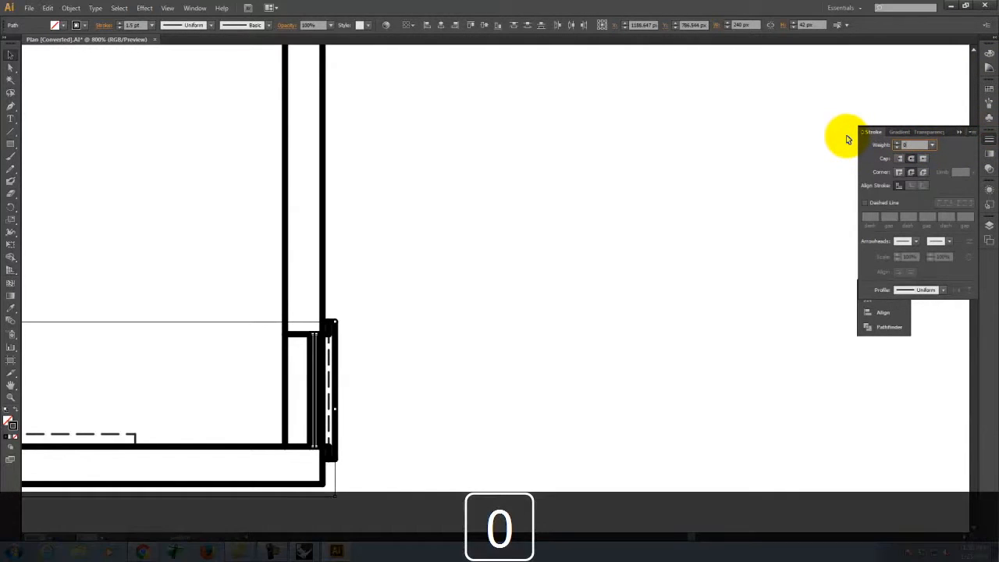
key(BackSpace)
key(Delete)
text(0.25)
key(Tab)
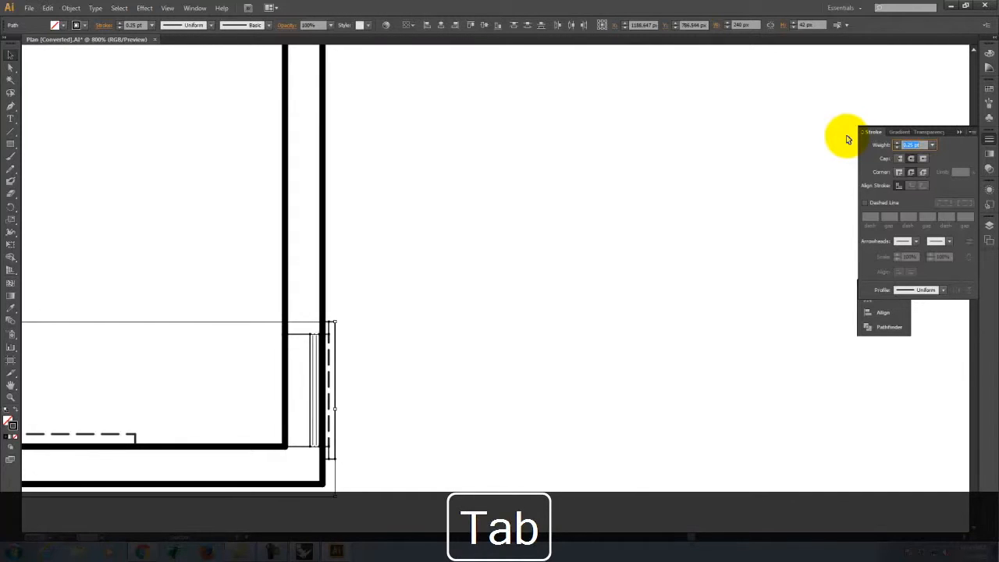
click(416, 225)
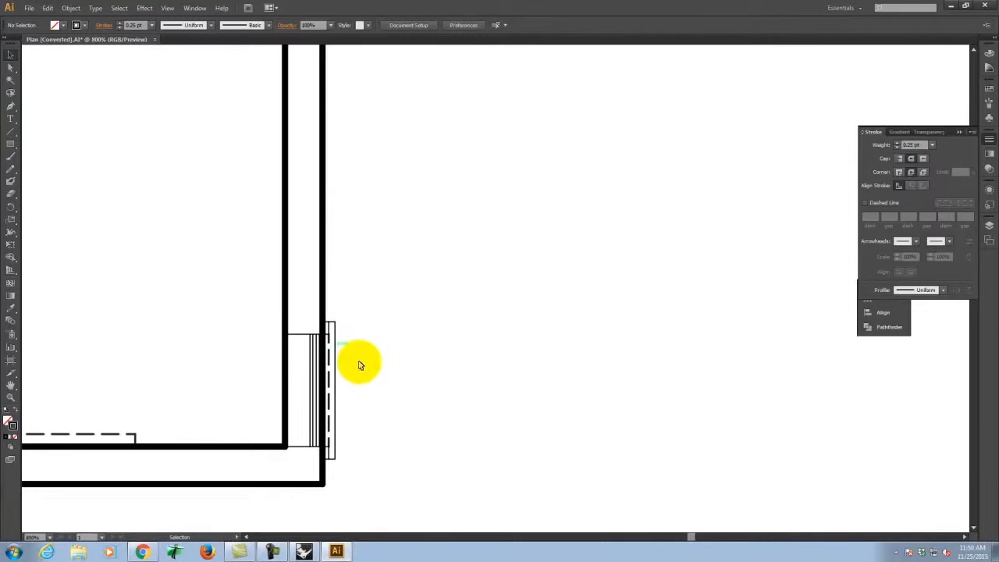
Select all artwork on the clipping_planes Slender layer that holds the rectangle inside the window opening, and set its stroke weight to 0.5 pt
scroll(580, 359, down, 1)
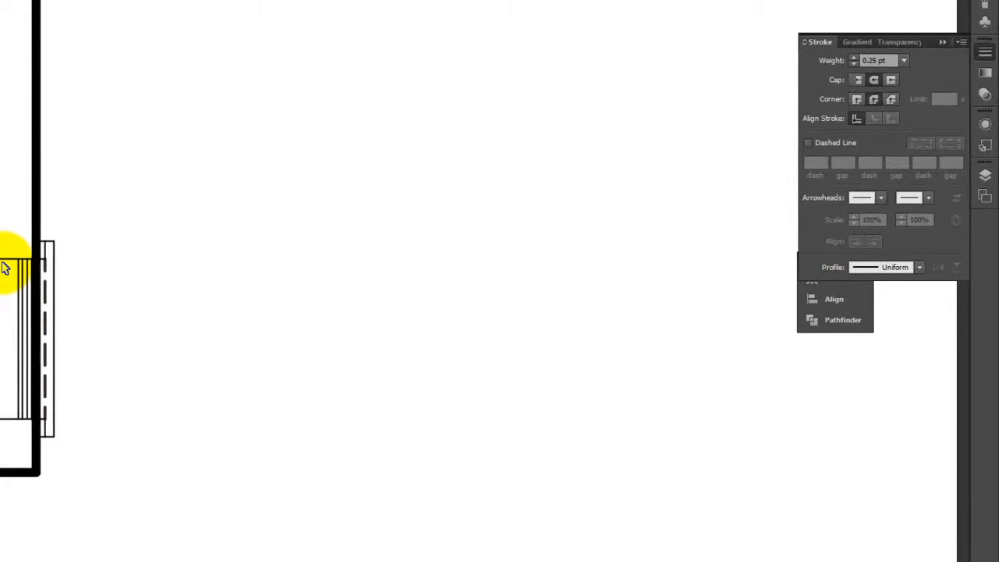
drag(3, 265, 6, 425)
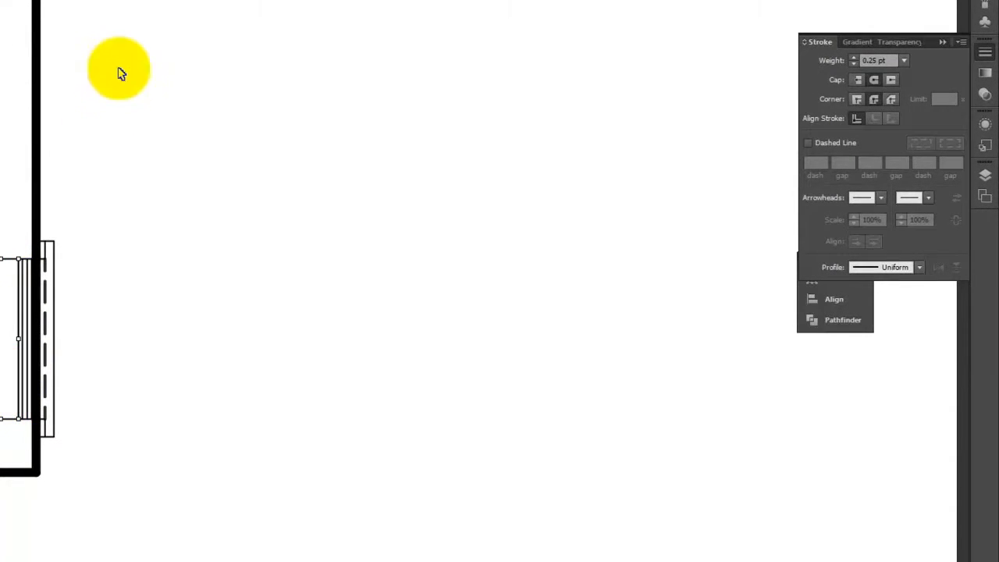
click(986, 178)
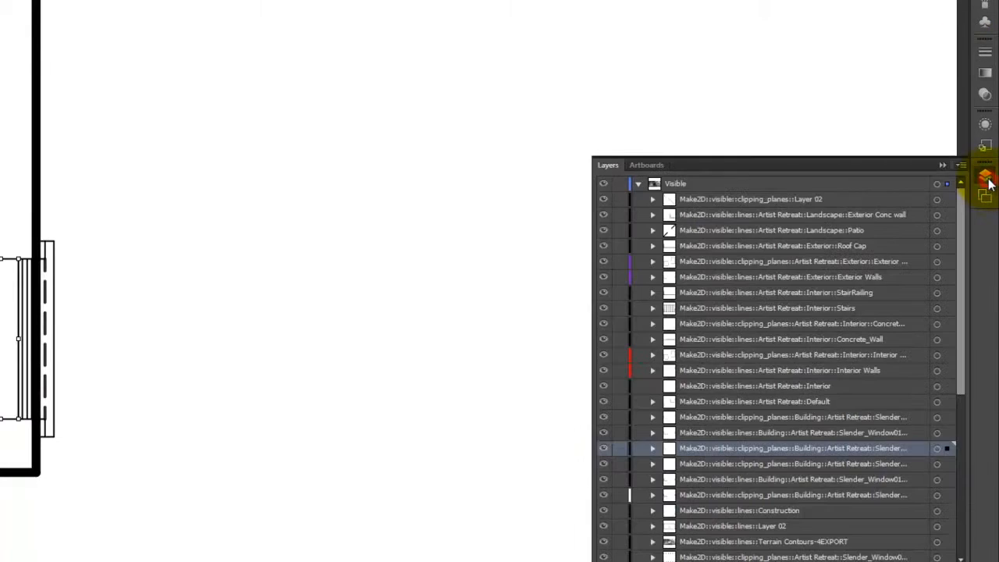
click(947, 448)
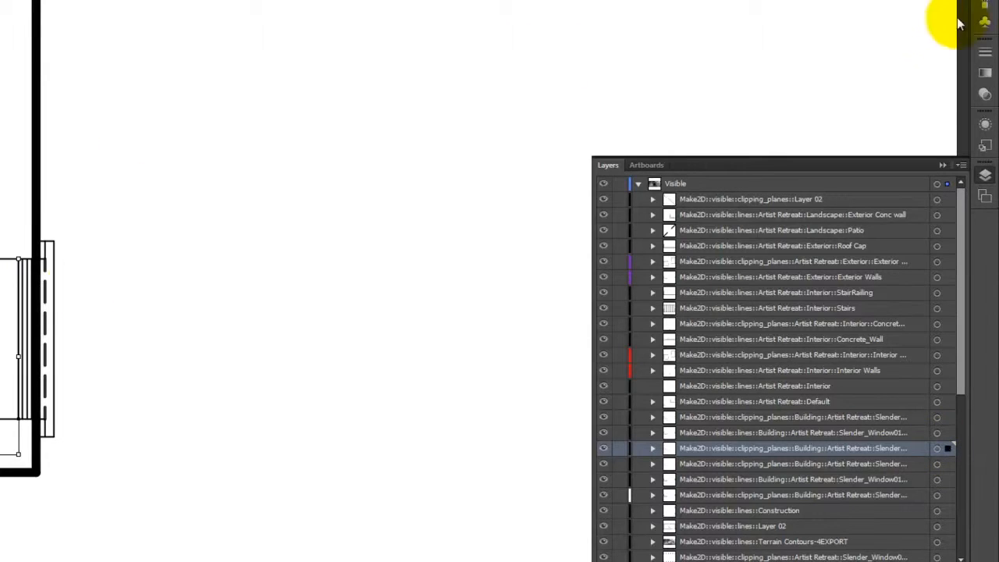
click(985, 52)
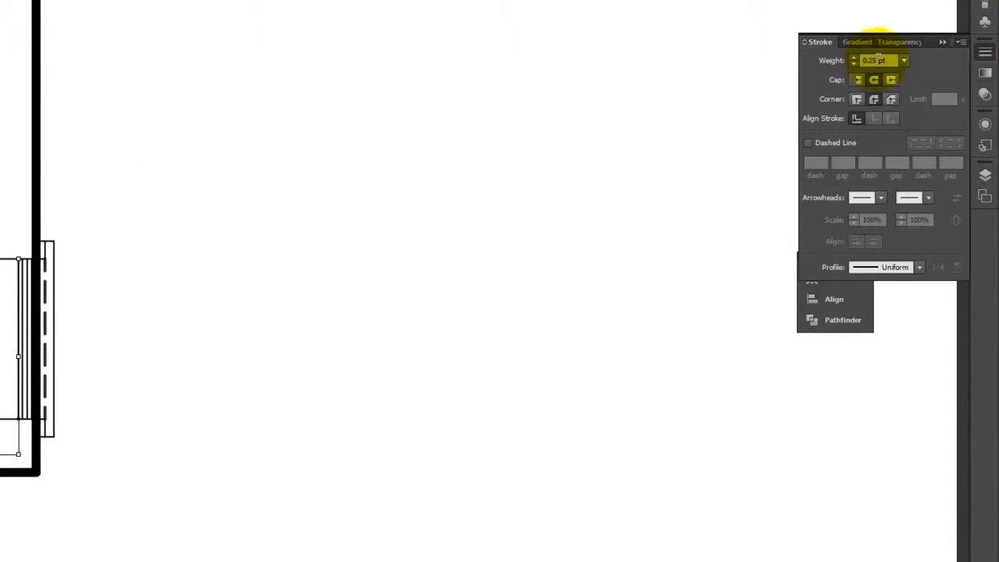
text(0.5)
text(5)
key(BackSpace)
key(Tab)
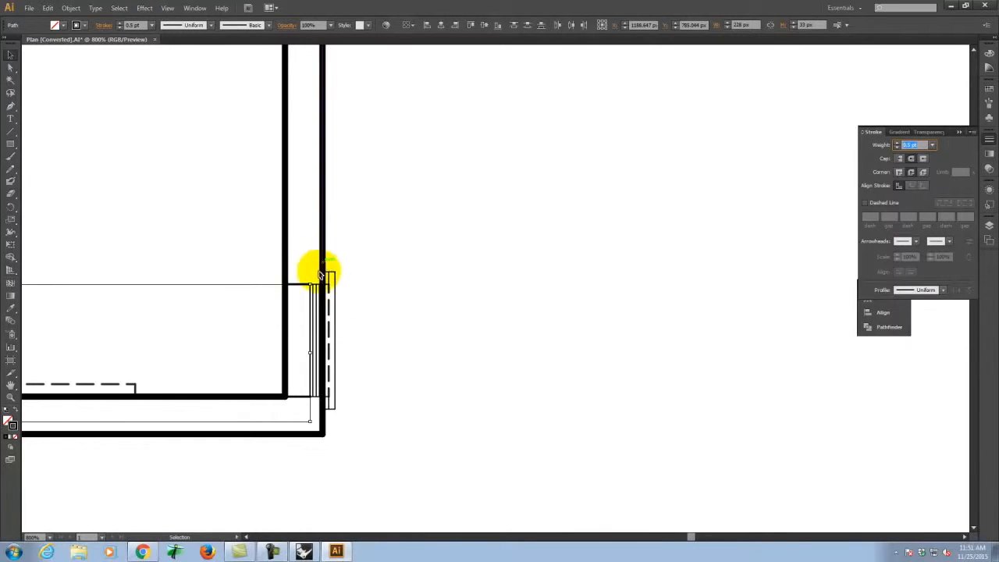
click(321, 401)
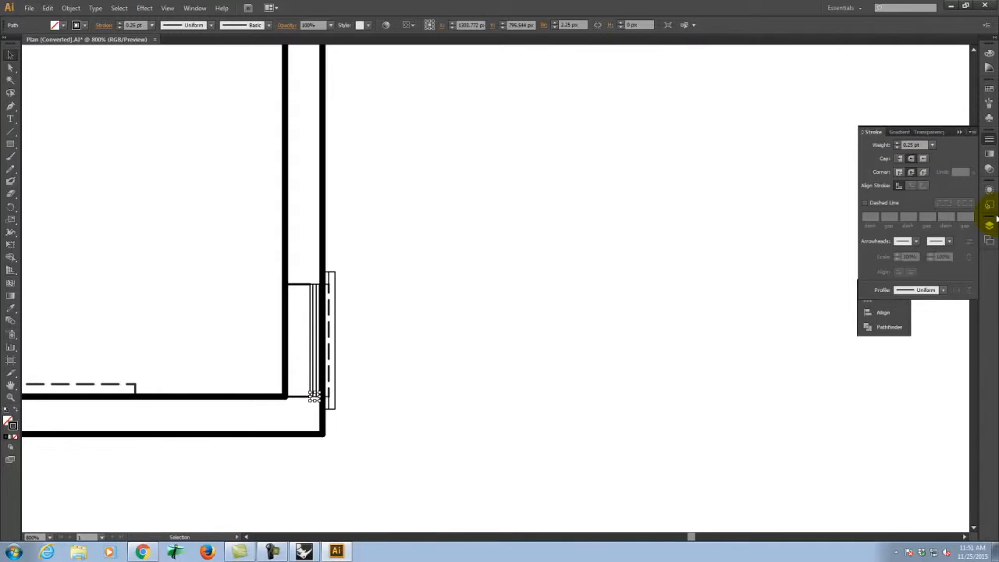
key(Escape)
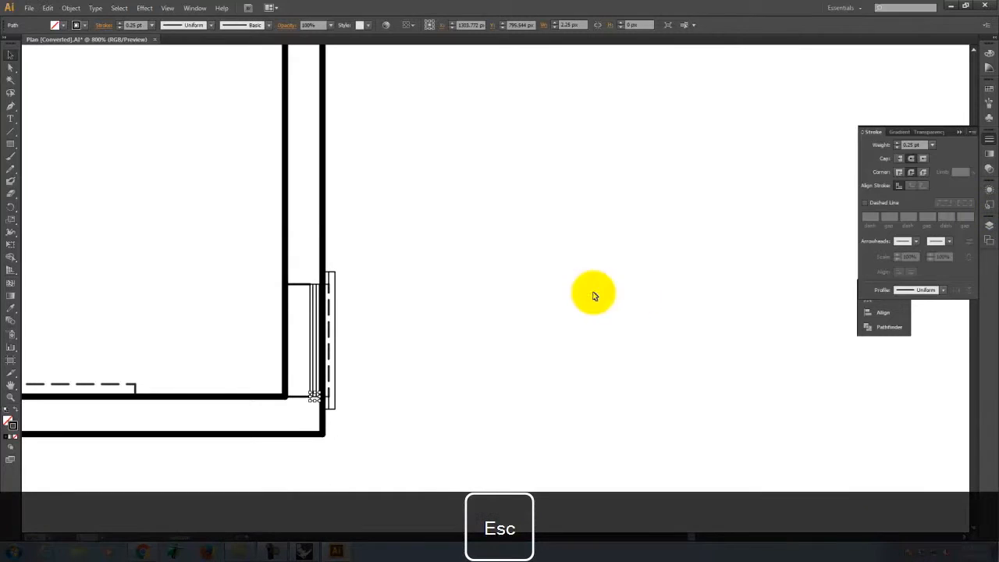
scroll(497, 246, down, 2)
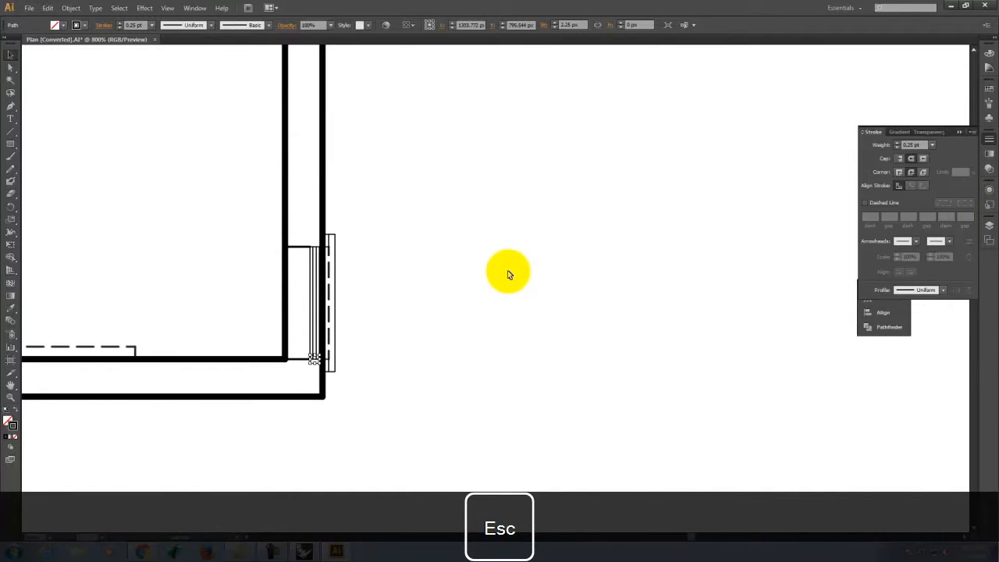
Select all linework on the visible Terrain Contours-4EXPORT layer and set its stroke weight to 0.75 pt
key(ctrl+0)
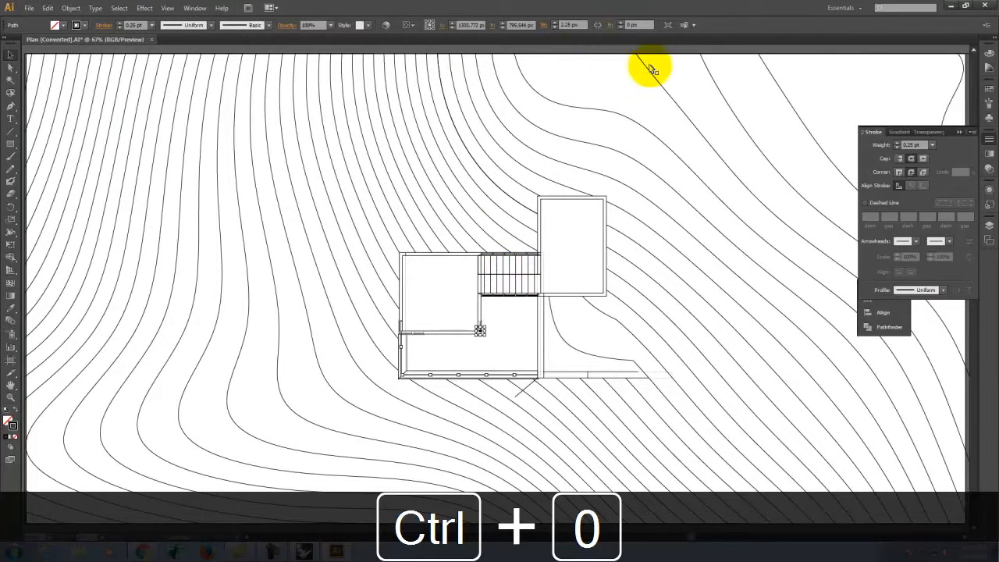
click(589, 111)
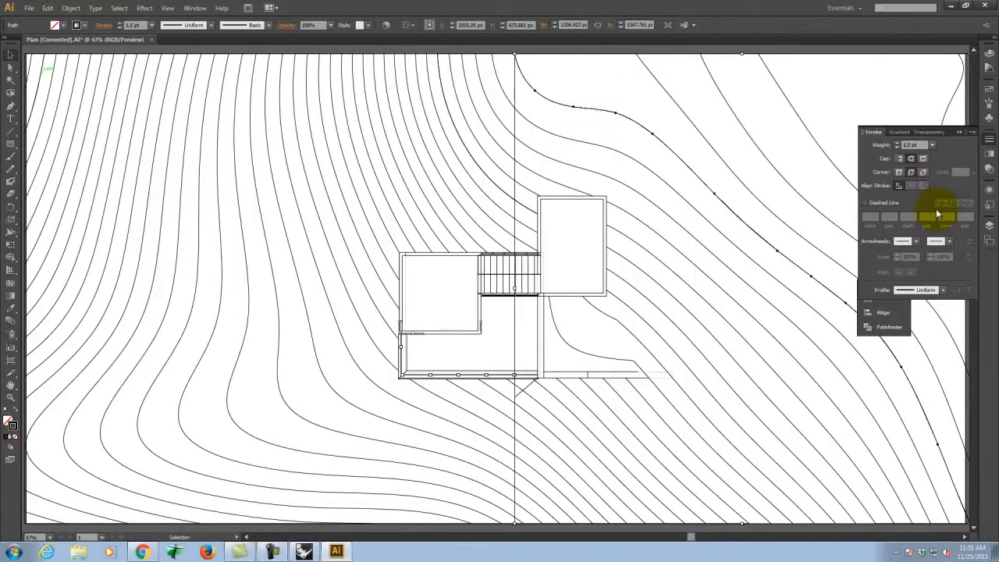
click(987, 224)
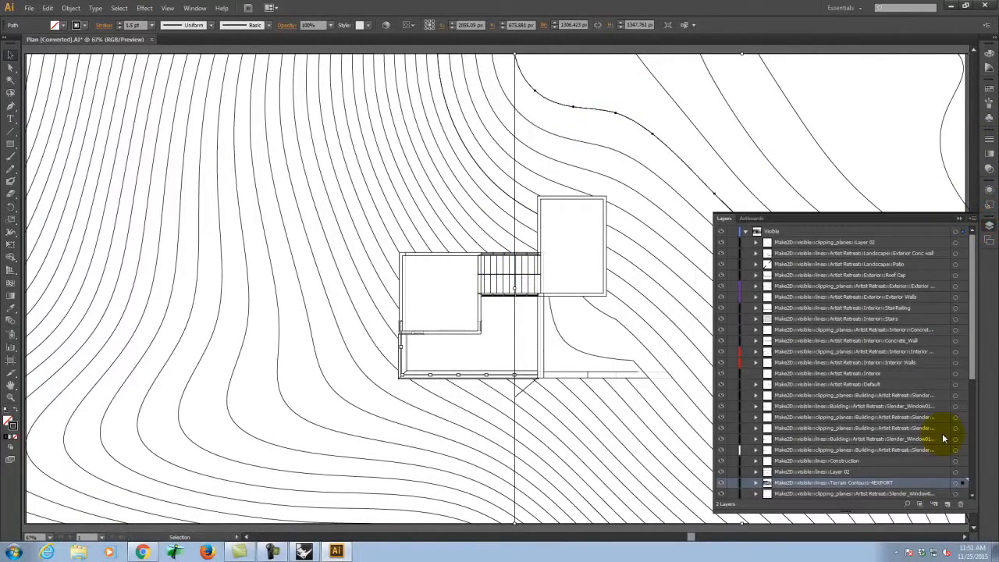
click(964, 483)
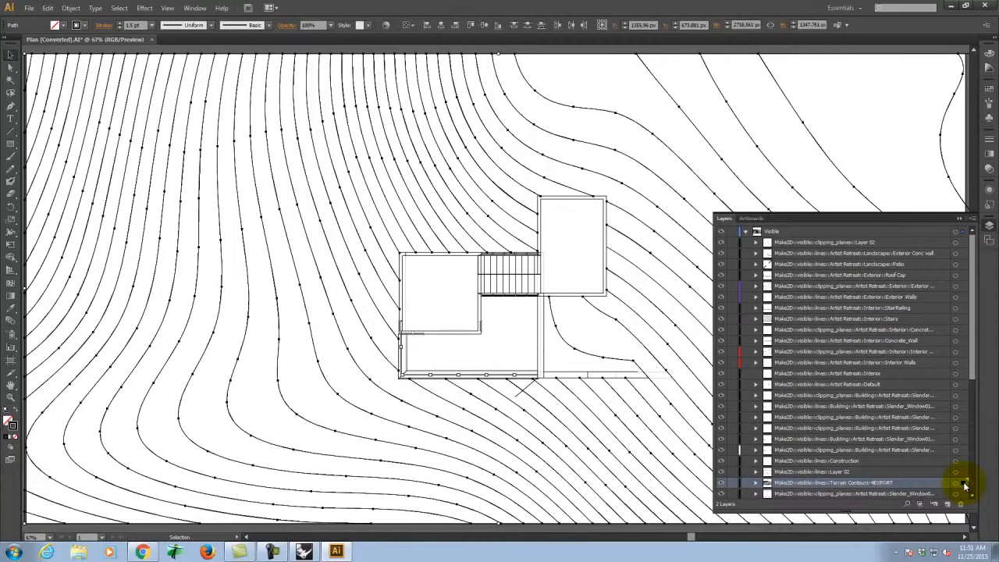
click(988, 139)
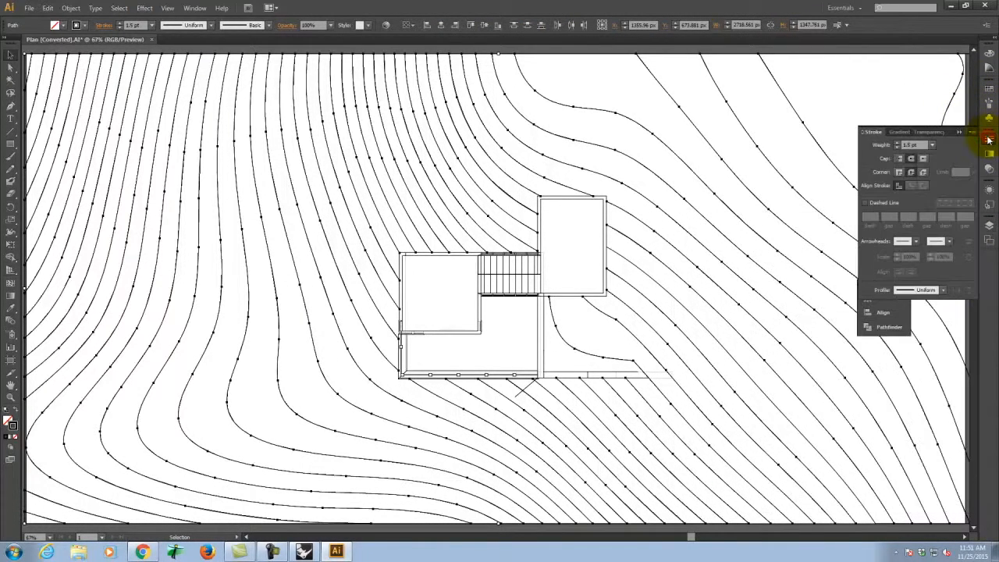
key(Delete)
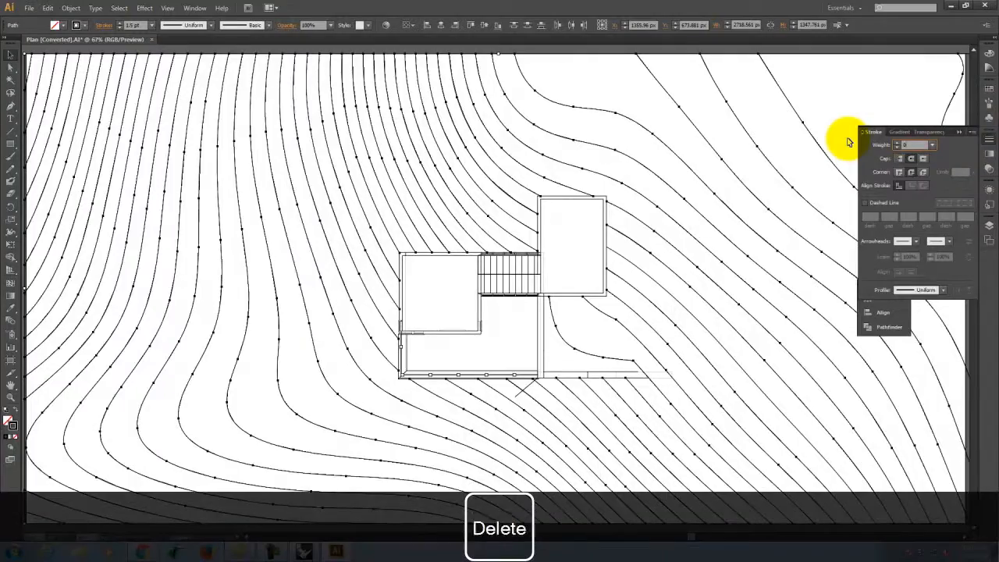
key(Tab)
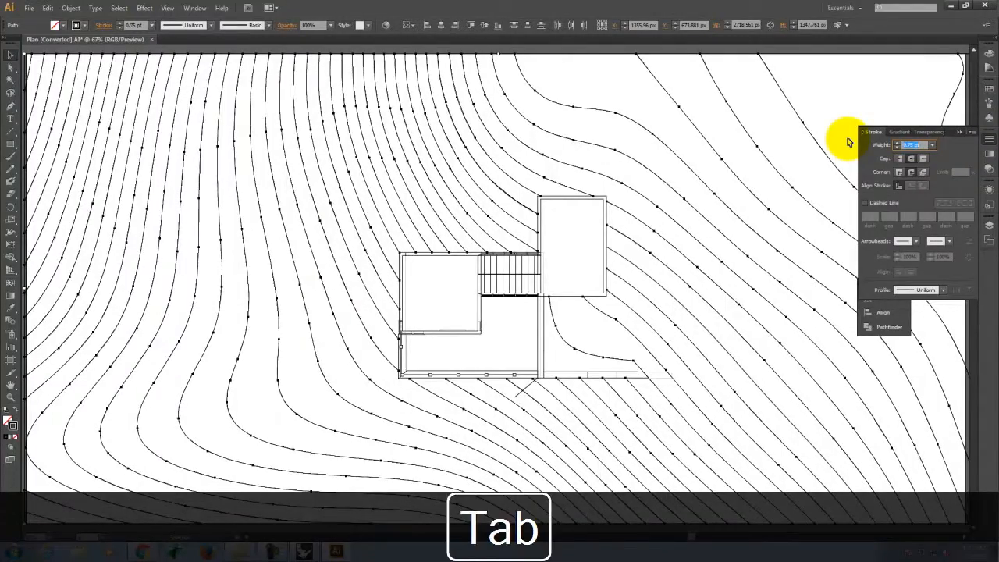
Make the selected contour lines dashed with a 12 pt dash, 2 pt gap, 4 pt dash and 2 pt gap
click(865, 202)
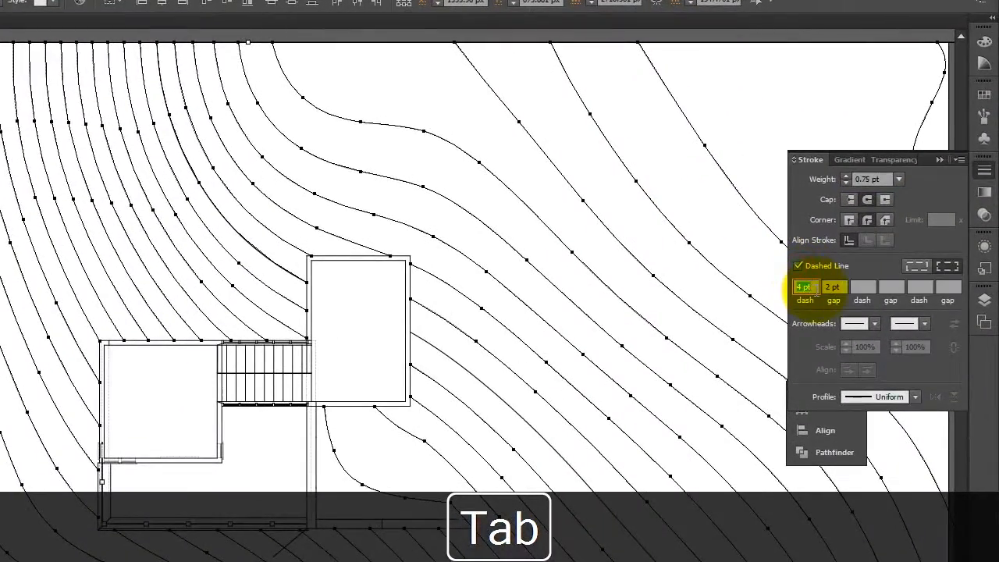
text(12)
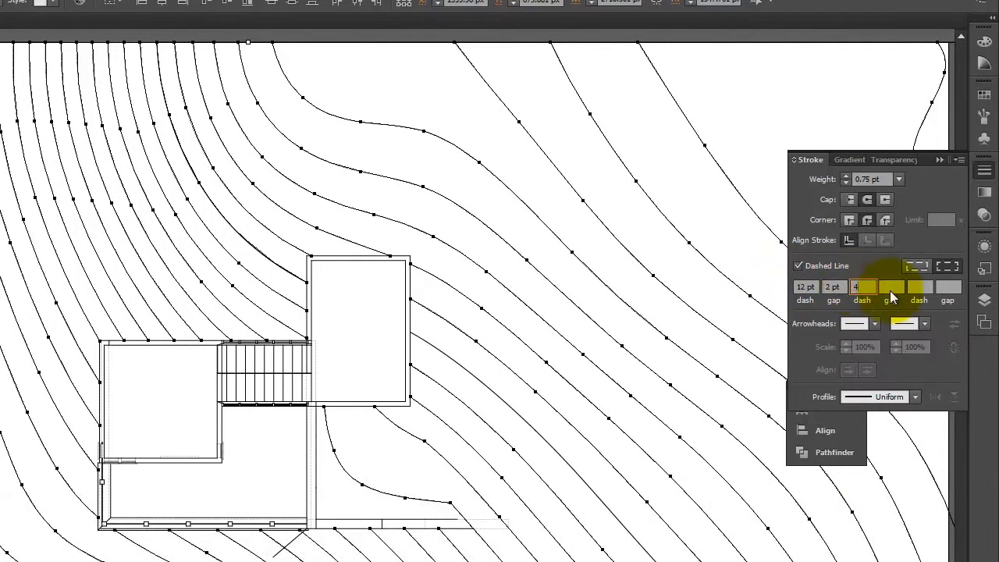
key(Tab)
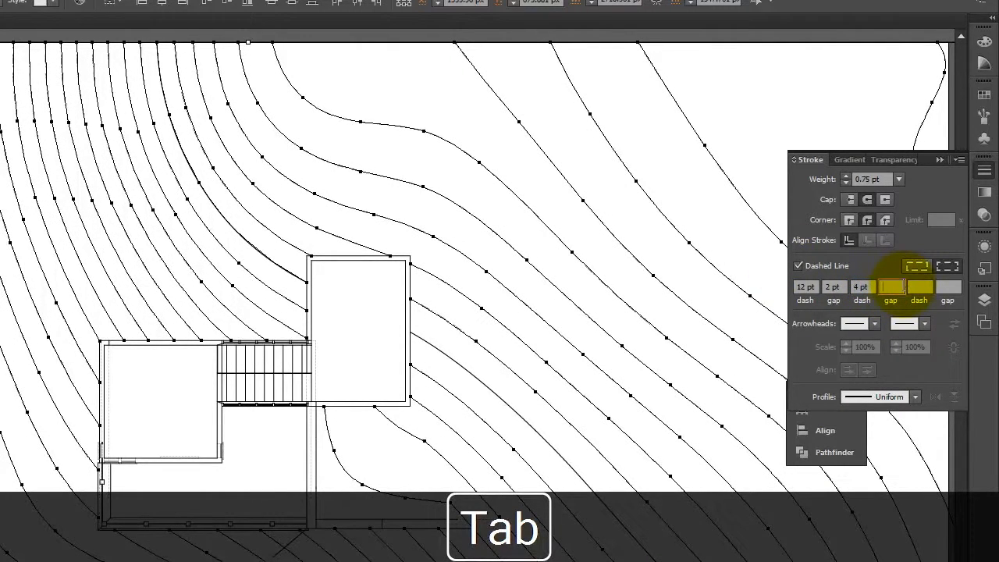
text(2)
key(Tab)
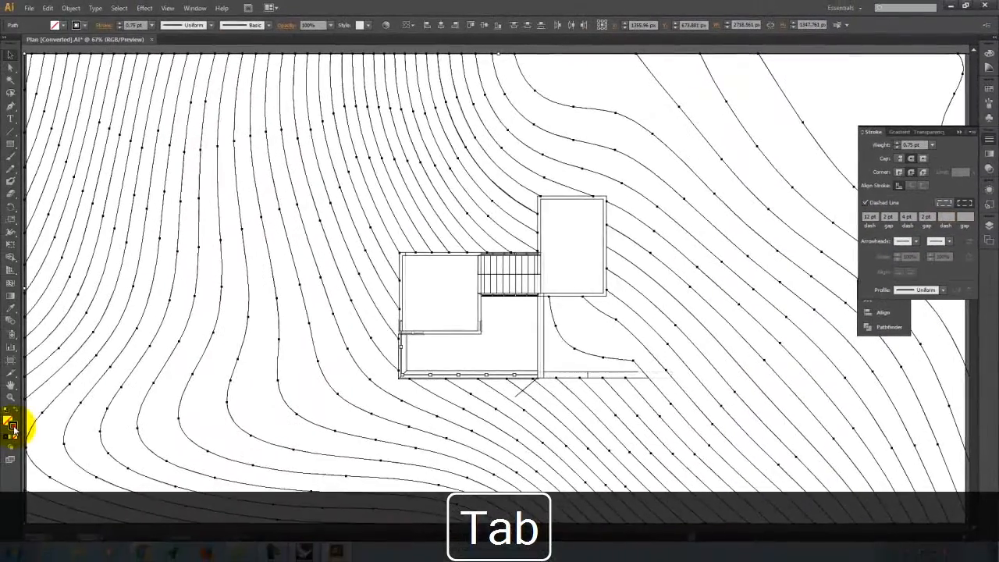
Change the stroke colour of the contour lines to a lighter grey and deselect them
double_click(14, 427)
click(383, 318)
drag(383, 318, 344, 304)
click(611, 213)
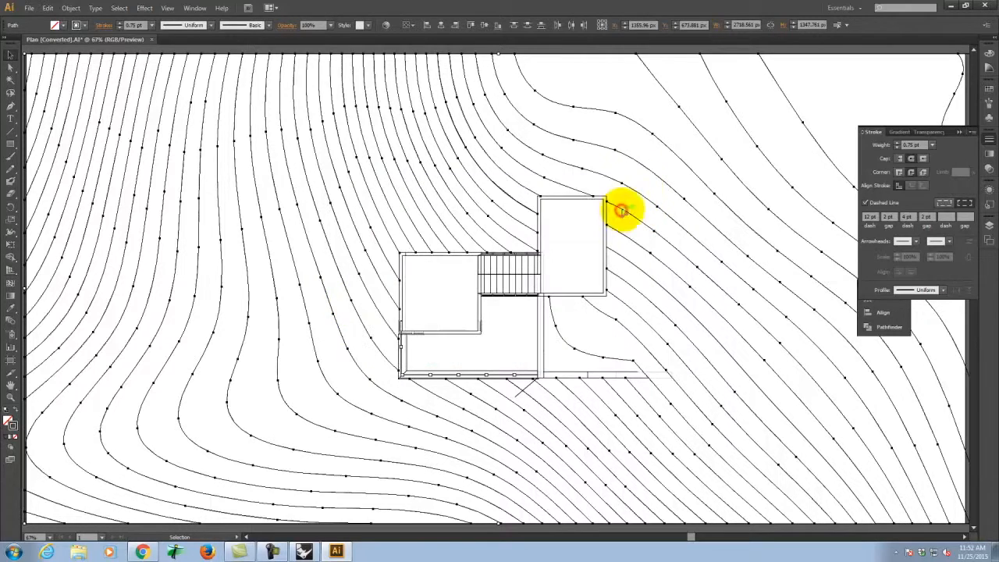
click(637, 179)
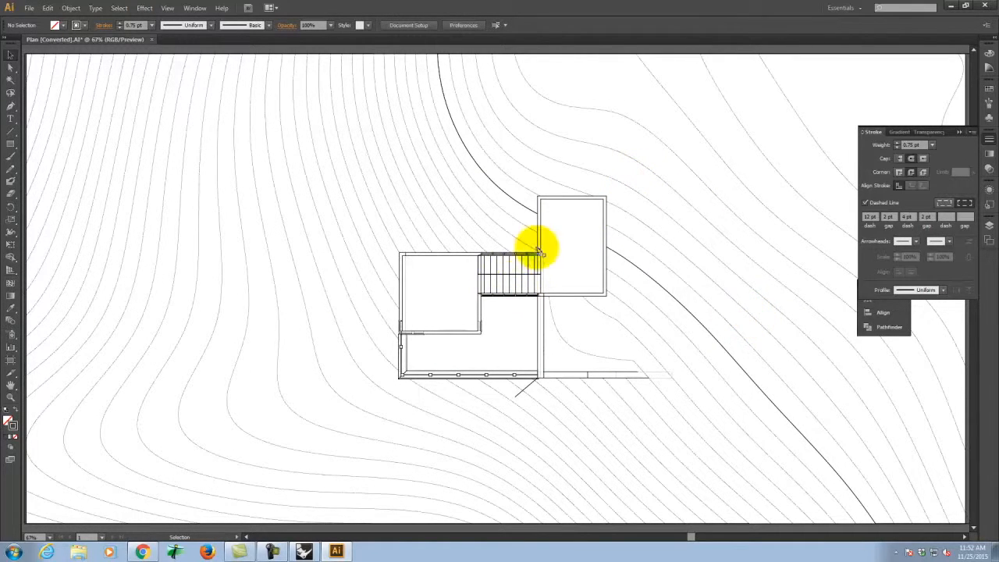
Try selecting the two solid black contour segments on either side of the upper room, down to their path segments
drag(668, 297, 638, 244)
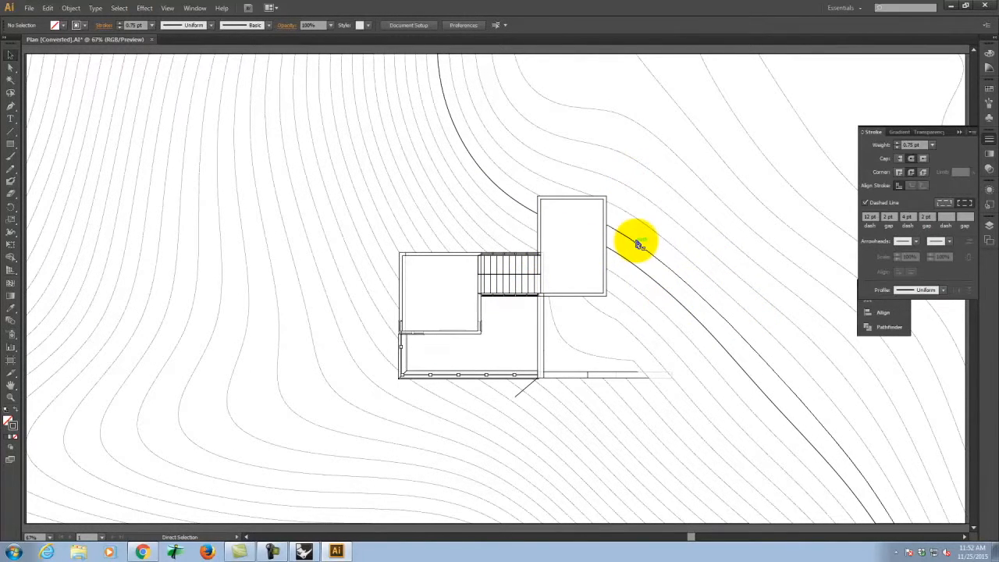
key(ctrl+equal)
key(ctrl+equal)
key(ctrl+equal)
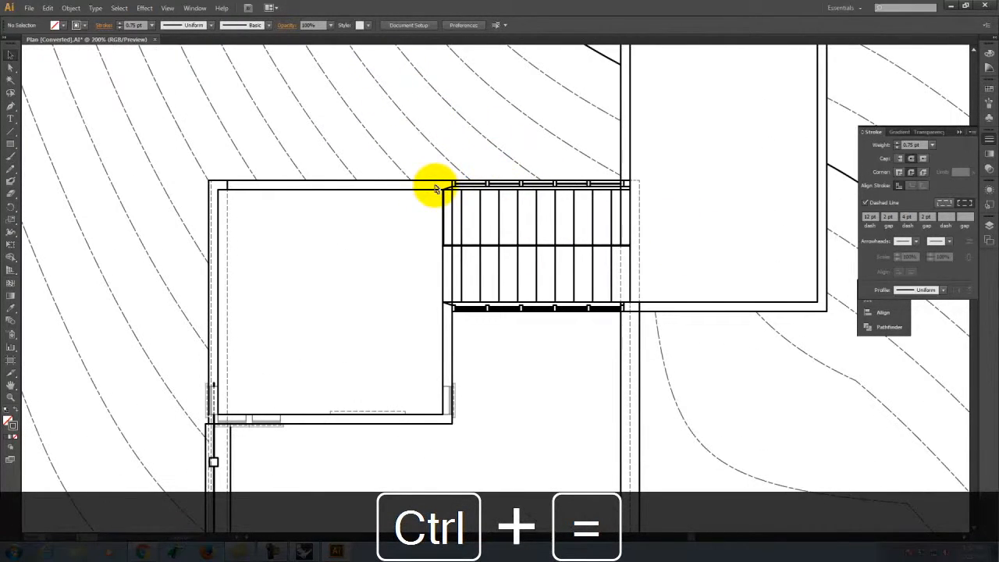
key(ctrl+0)
click(489, 178)
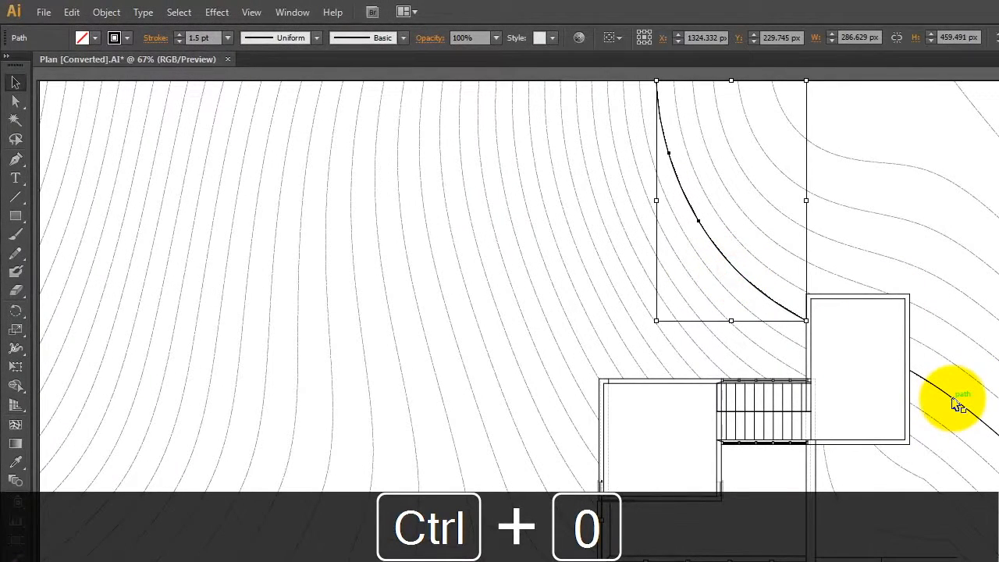
click(952, 399)
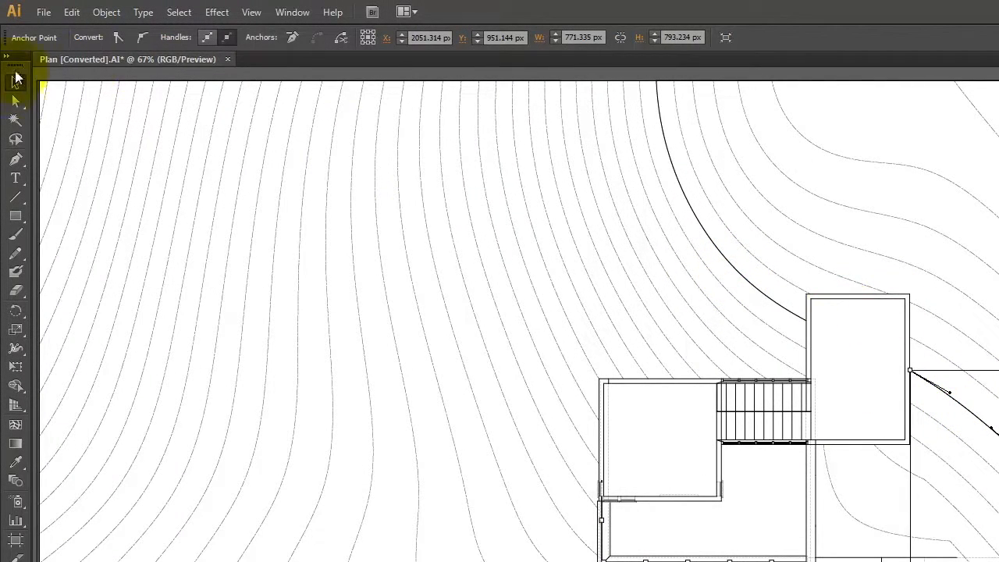
click(15, 101)
click(742, 273)
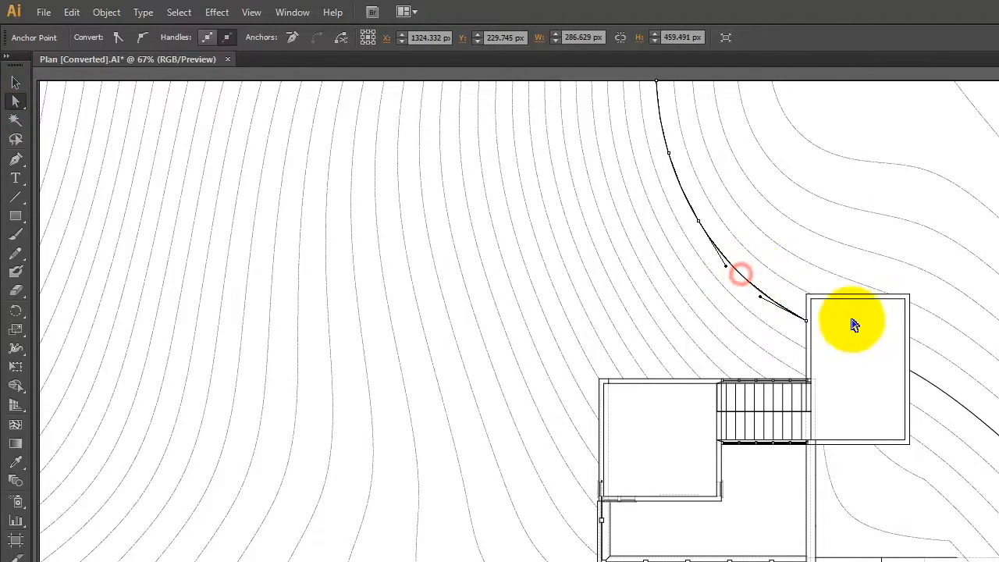
key(ctrl)
ctrl+click(958, 399)
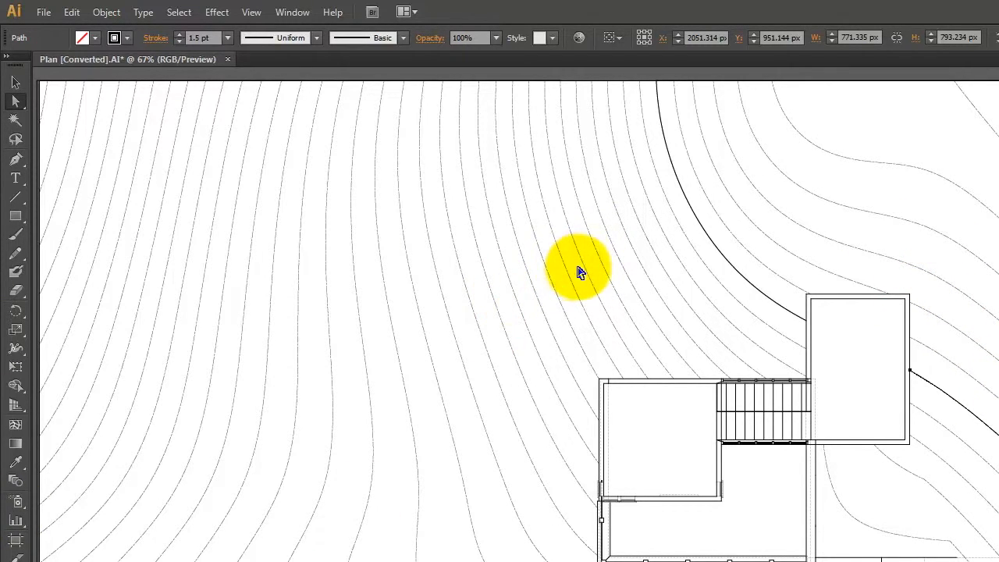
Try deleting the solid contour segment east of the upper room, undo the deletion and clear the selection
key(Escape)
click(960, 405)
key(Delete)
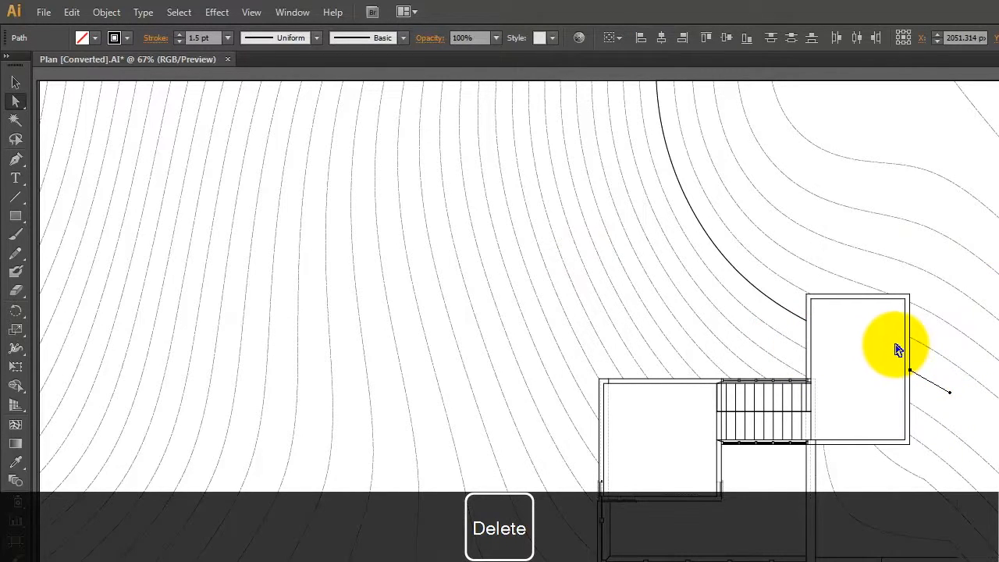
key(ctrl+z)
key(Escape)
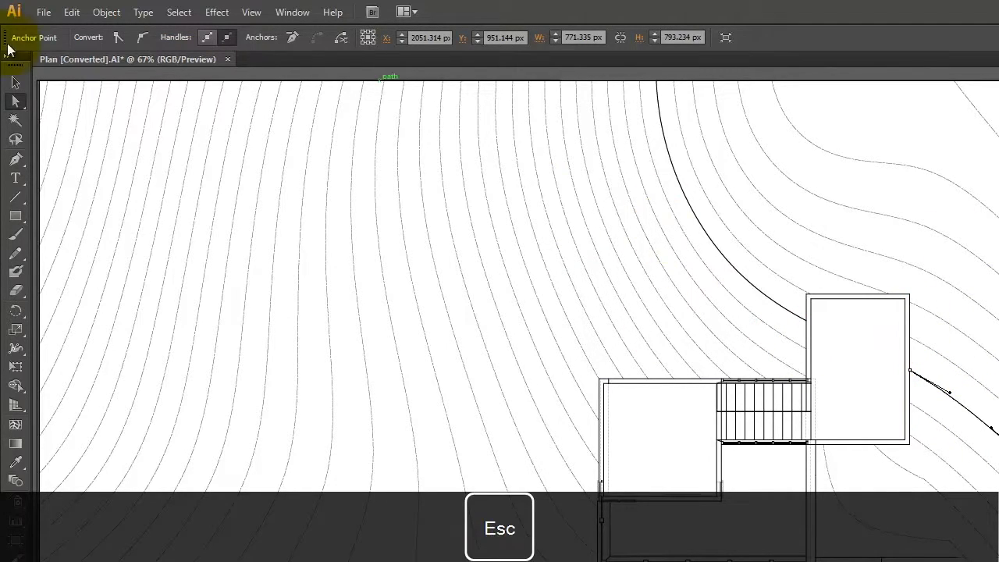
click(15, 82)
click(627, 421)
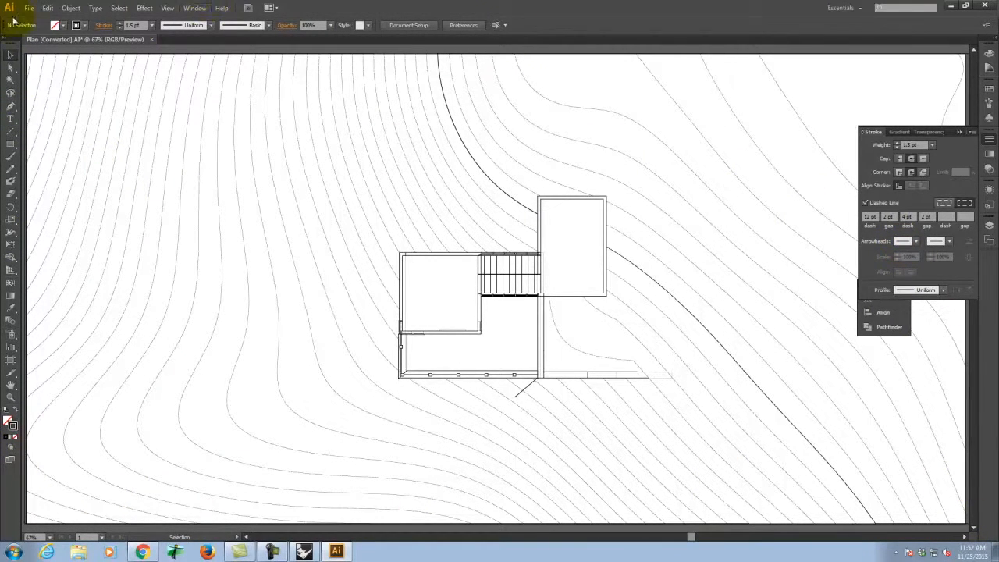
Place the JPEG image Clay Render 01 into the plan as a linked file
click(34, 10)
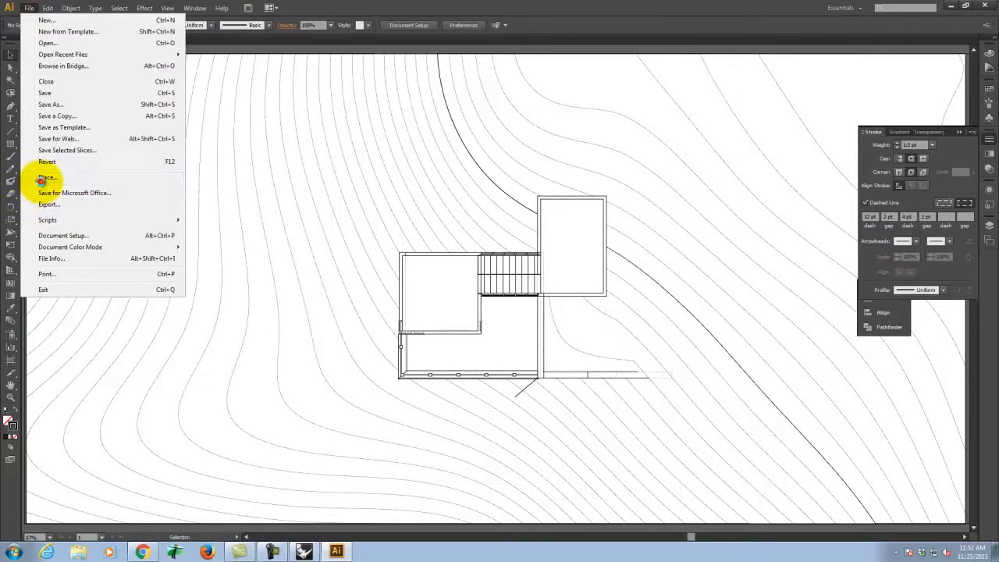
click(39, 180)
click(87, 81)
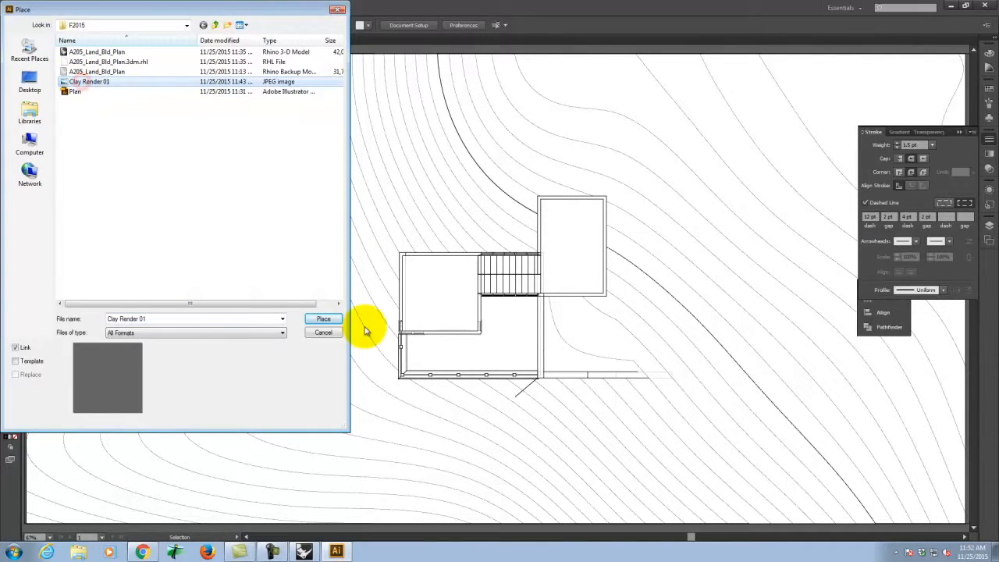
click(323, 320)
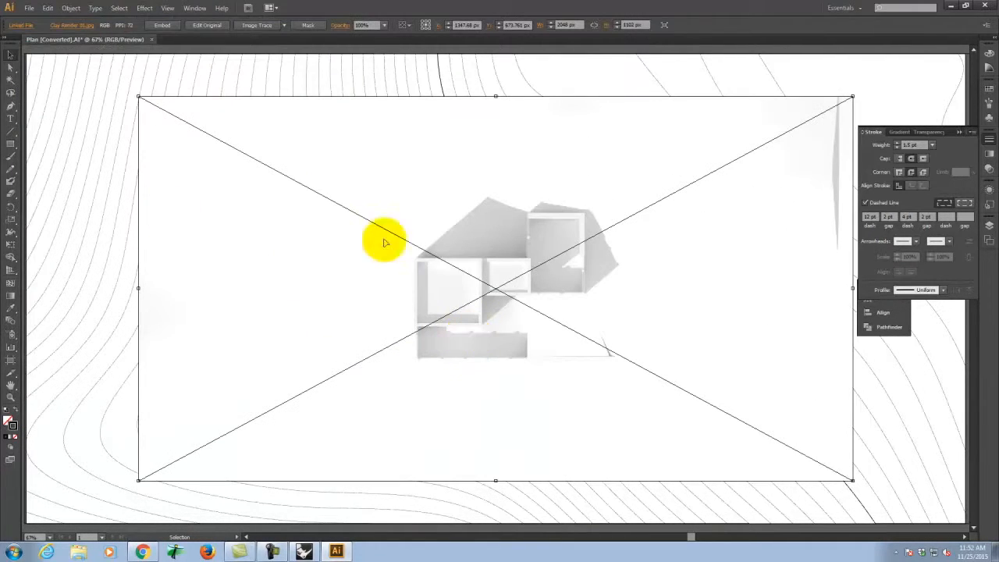
Enlarge the placed clay render with Free Transform, snapping its upper-left and lower-right corners to the artboard corners
key(ctrl+0)
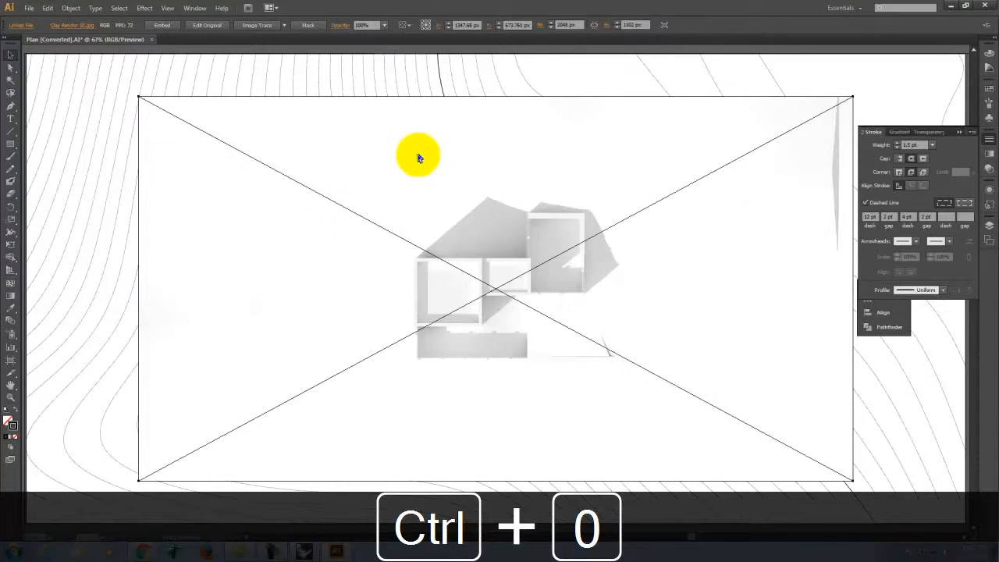
key(ctrl+minus)
click(16, 188)
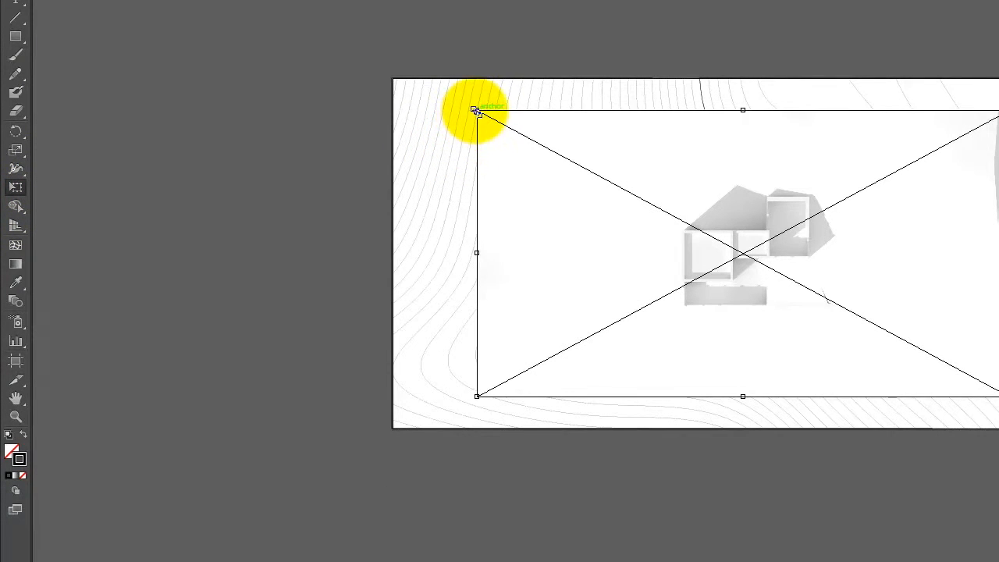
drag(476, 110, 392, 78)
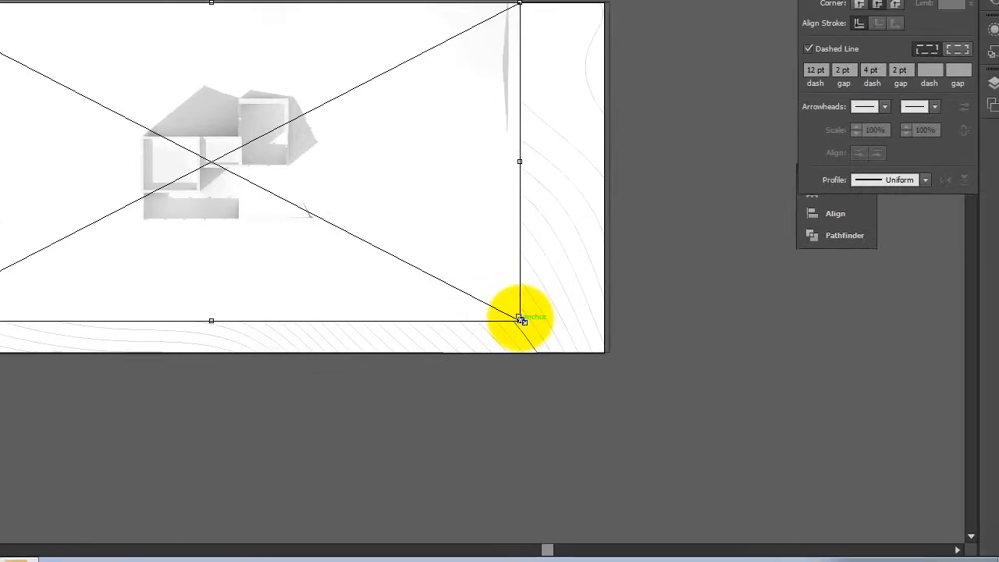
drag(998, 396, 998, 429)
drag(600, 352, 602, 352)
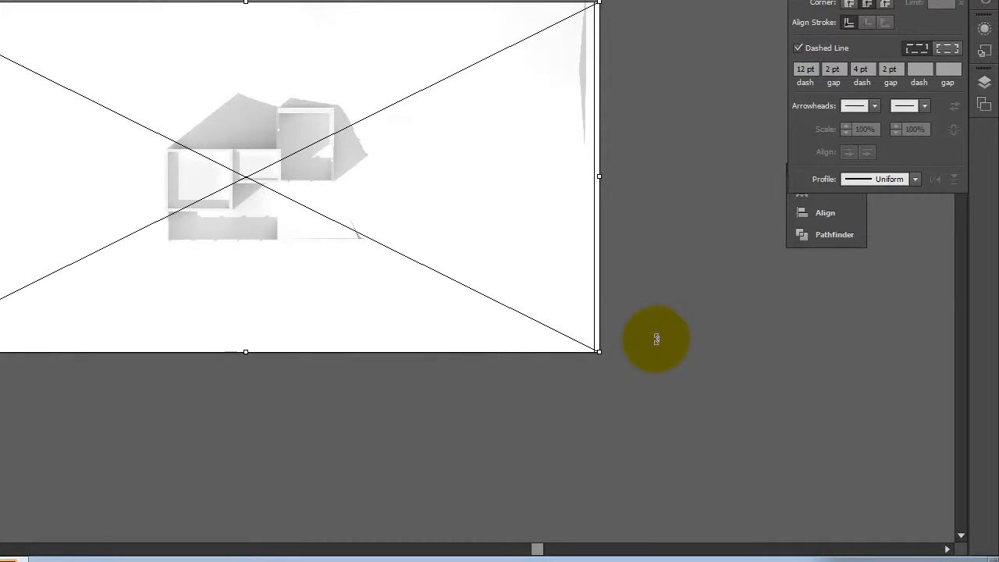
Show the layer list and collapse the Visible and Hidden layers to their top level
click(984, 82)
click(617, 91)
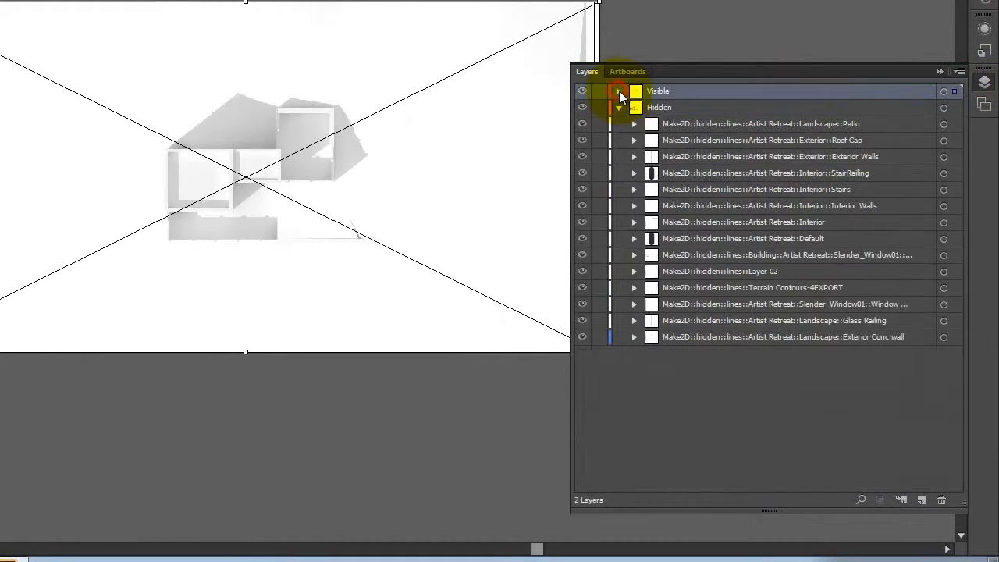
click(618, 108)
click(618, 91)
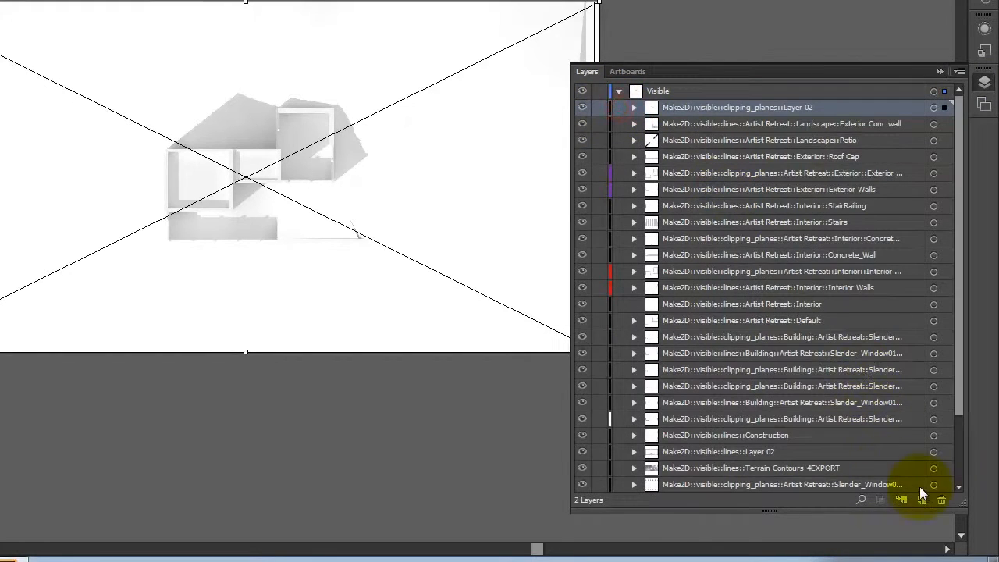
click(618, 91)
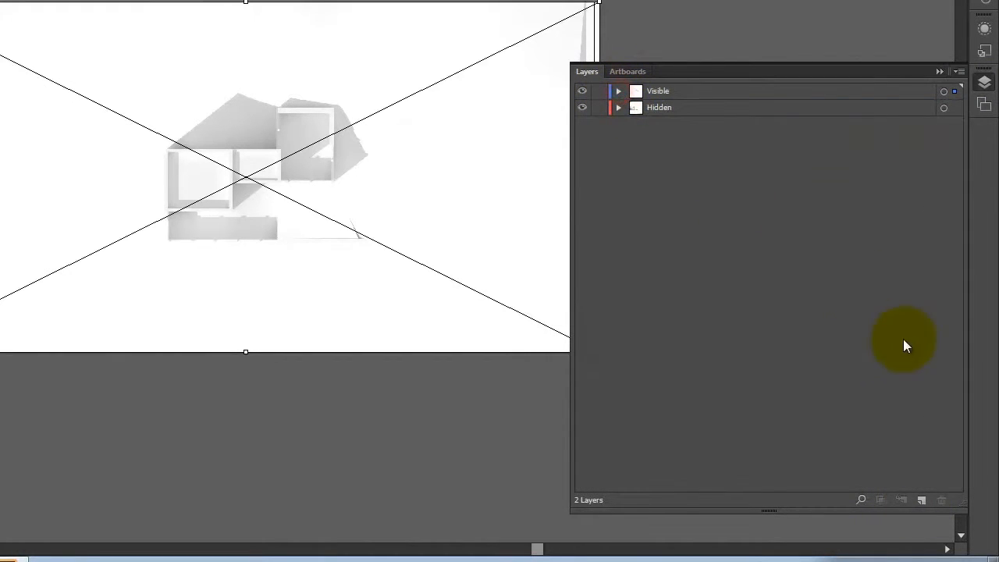
Create a new layer beneath the Visible and Hidden layers and move the clay render onto it
click(921, 500)
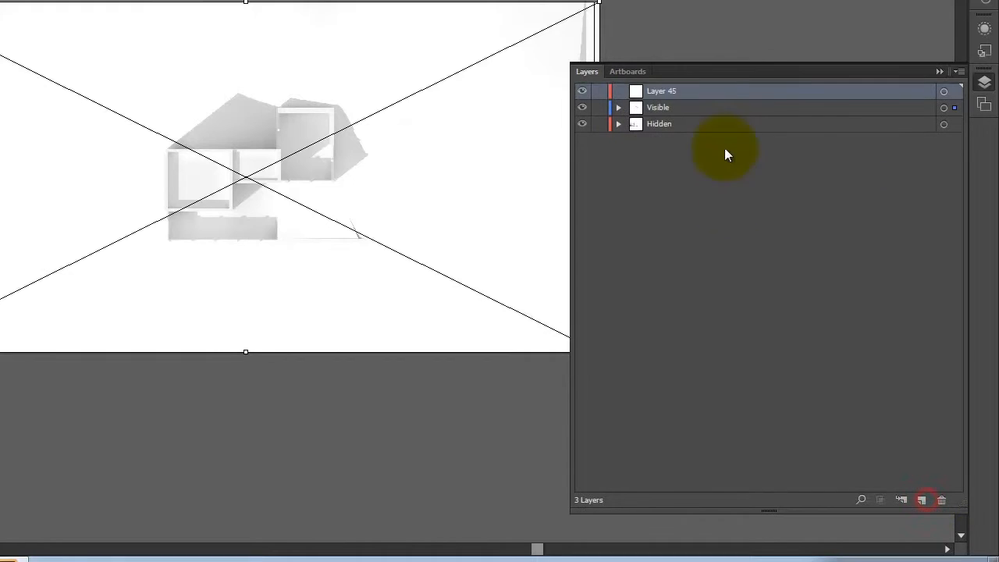
double_click(701, 89)
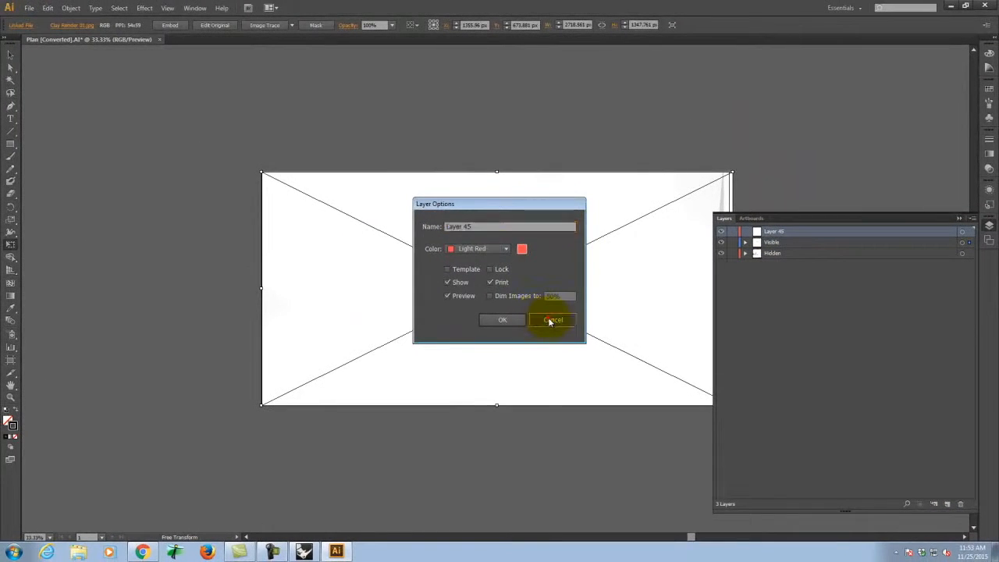
click(441, 271)
drag(792, 234, 792, 259)
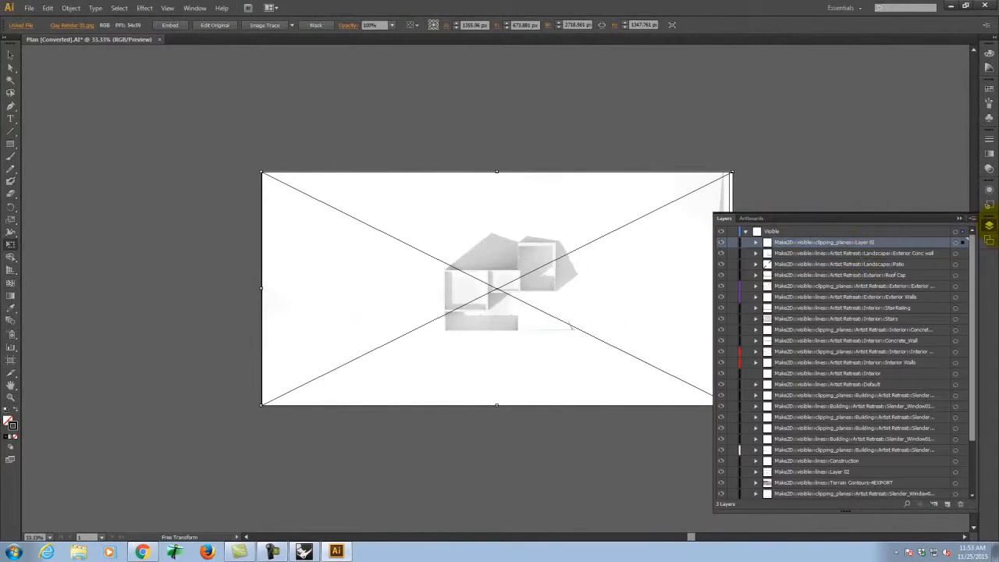
click(745, 231)
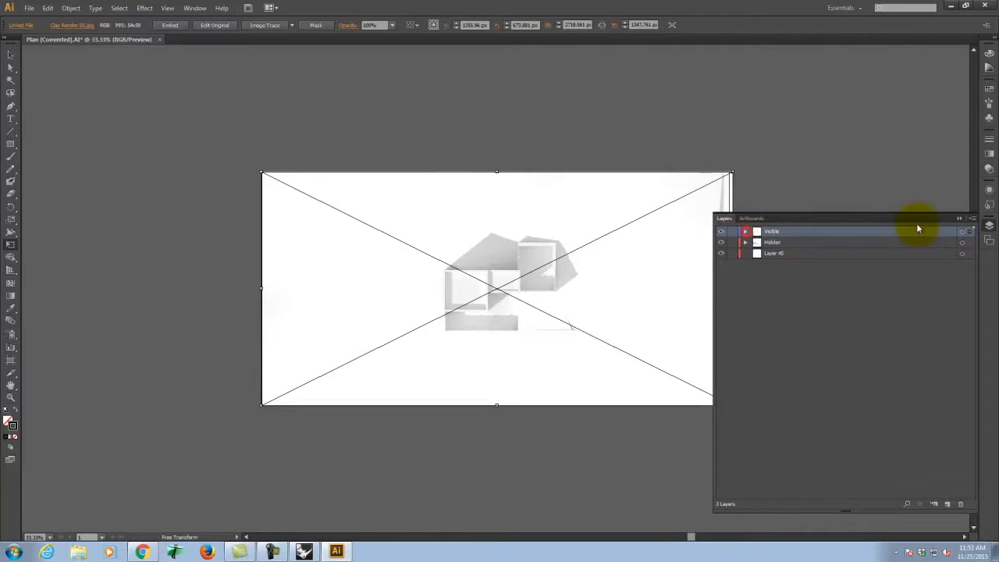
click(970, 254)
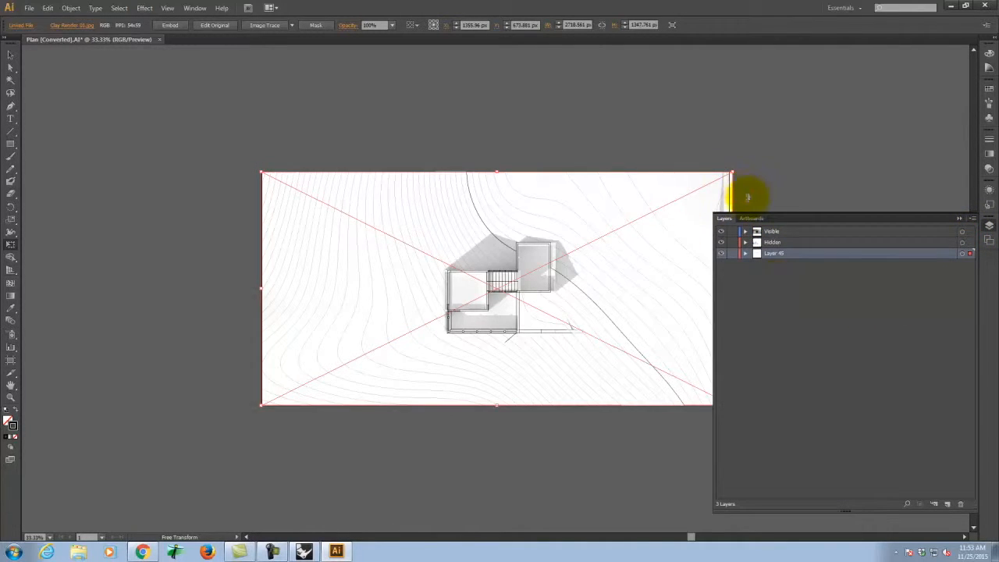
Narrow the clay render to about 2698 px wide by pulling in its east edge at full height
key(ctrl+equal)
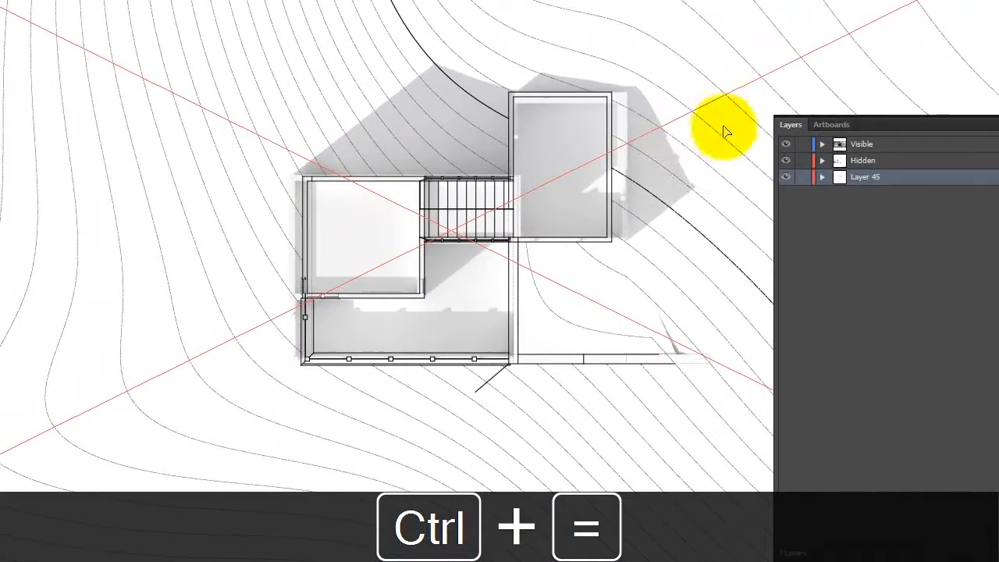
key(space)
mouse_move(811, 51)
mouse_down()
mouse_move(641, 51)
mouse_move(578, 114)
mouse_move(345, 64)
mouse_move(535, 289)
mouse_up()
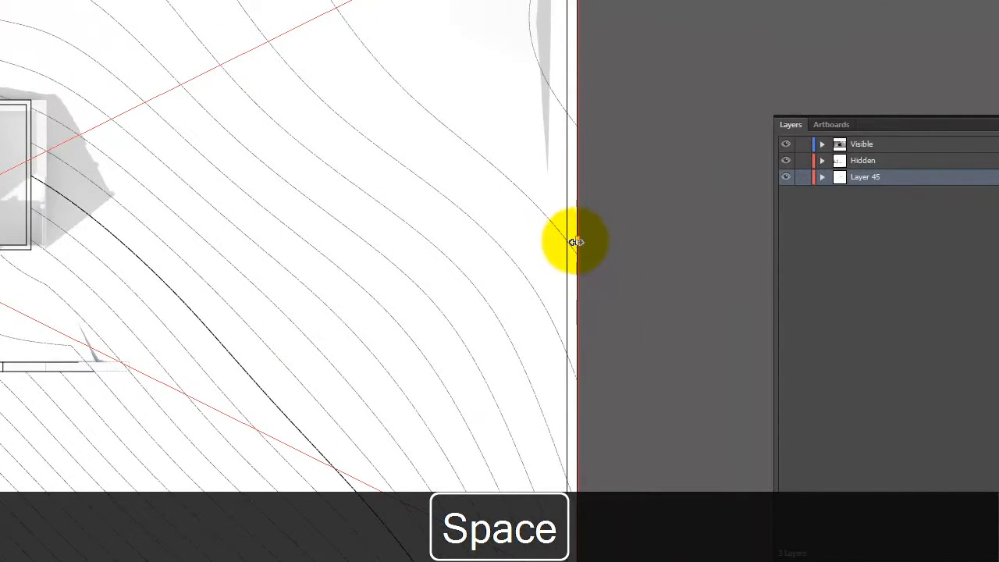
mouse_move(51, 201)
mouse_down()
mouse_move(898, 269)
mouse_move(879, 257)
mouse_up()
drag(0, 295, 2, 299)
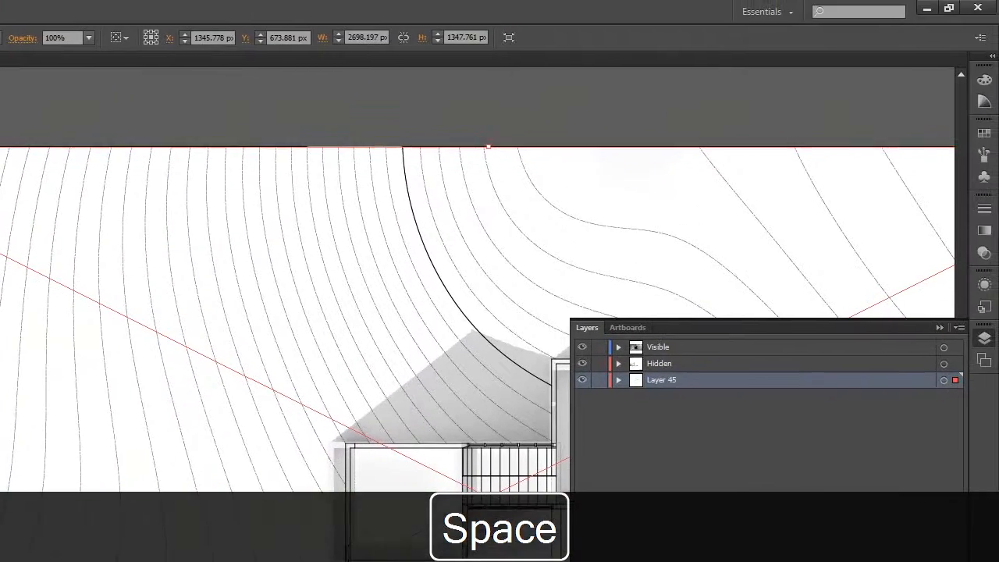
drag(510, 356, 164, 295)
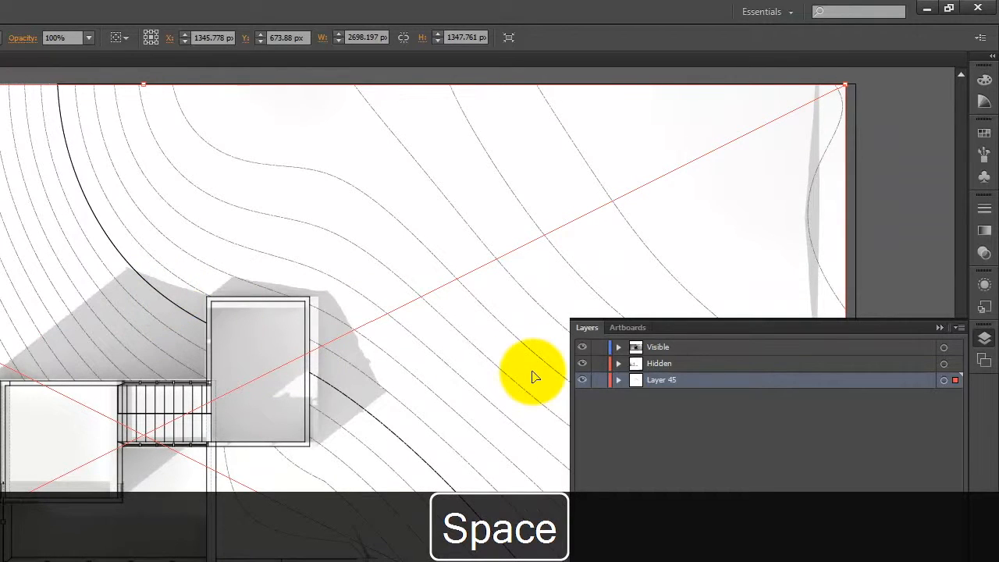
Nudge the clay render up and to the left to about X 1341.8 px, Y 668.9 px
key(Up)
key(Up)
key(Up)
key(Up)
key(Up)
key(Up)
key(Up)
key(Up)
key(Up)
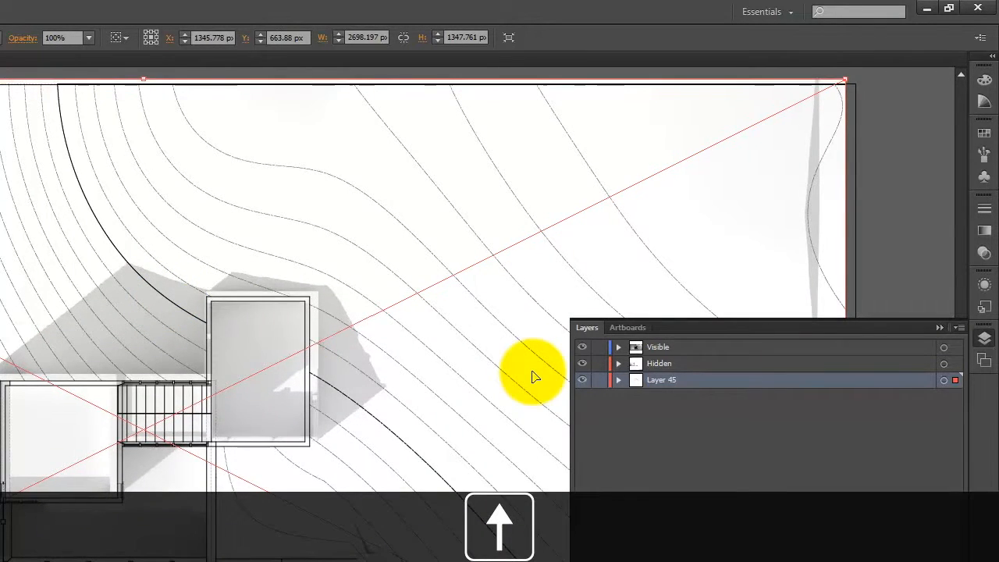
key(Down)
key(Down)
key(Down)
key(Down)
key(Left)
key(Left)
key(Left)
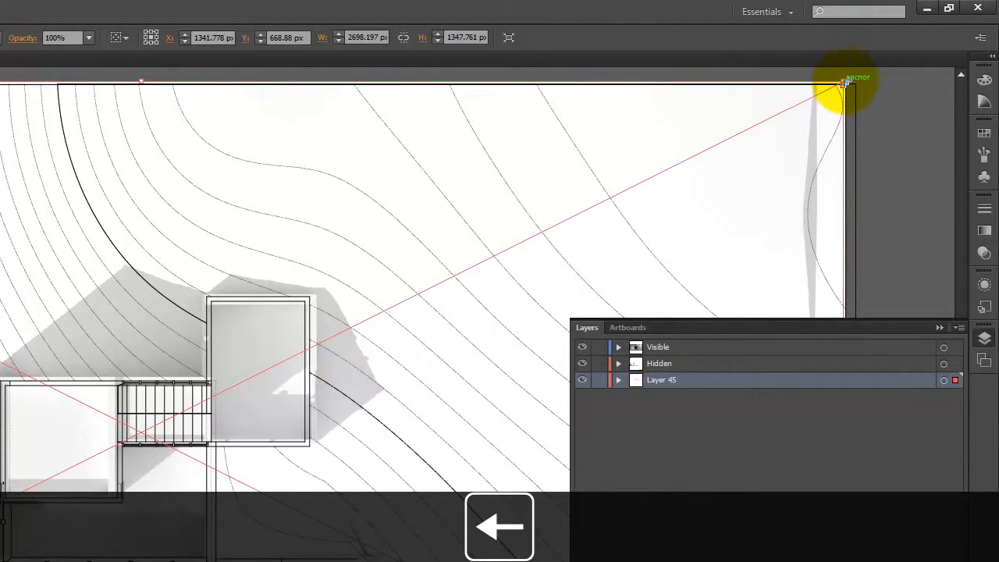
Scale the clay render down proportionally to about 2658 × 1328 px and shift it to about X 1358 px, Y 653 px
shift+drag(842, 81, 822, 92)
drag(598, 226, 617, 224)
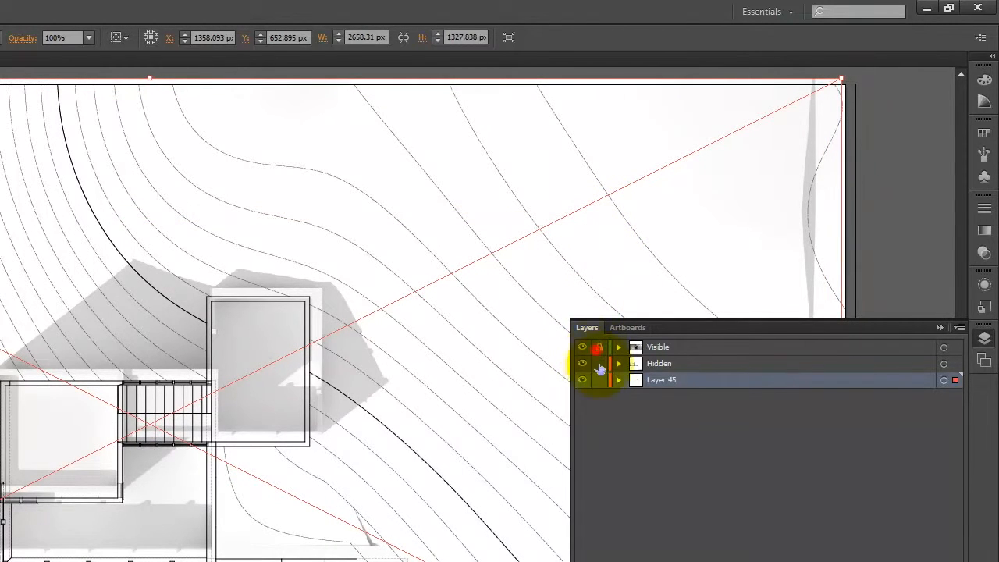
Lock the Visible and Hidden layers and move the clay render to about X 1349 px, Y 668 px
click(599, 363)
drag(399, 341, 392, 345)
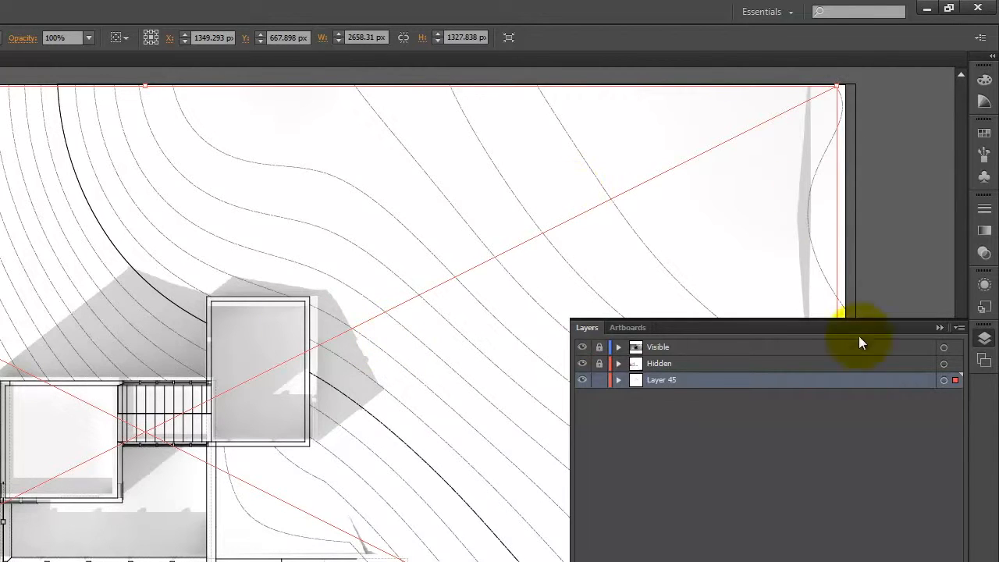
click(938, 327)
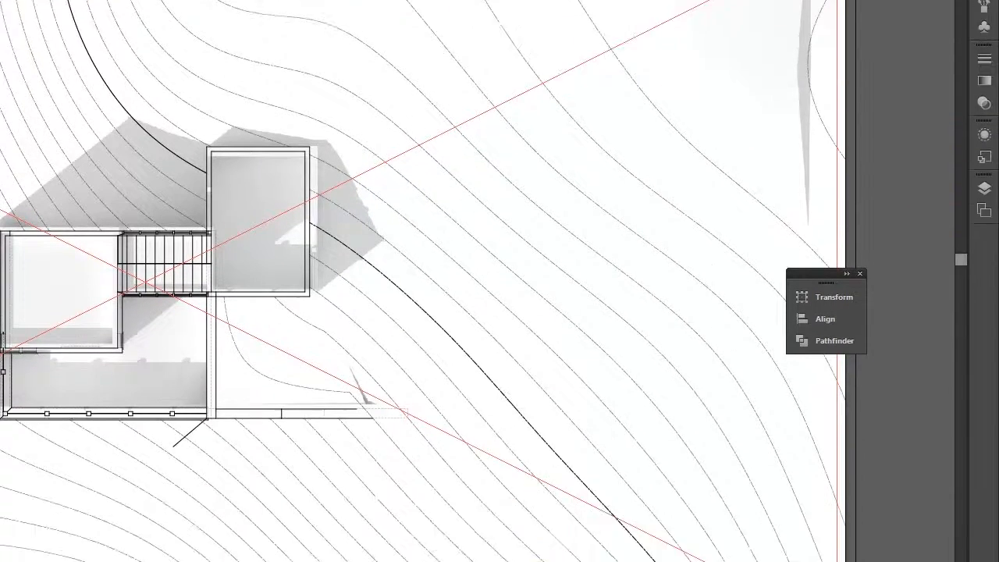
Shrink the clay render to about 2605 × 1301 px, align it under the plan at about X 1360.5 px, Y 670.3 px, and deselect it
drag(835, 513, 811, 494)
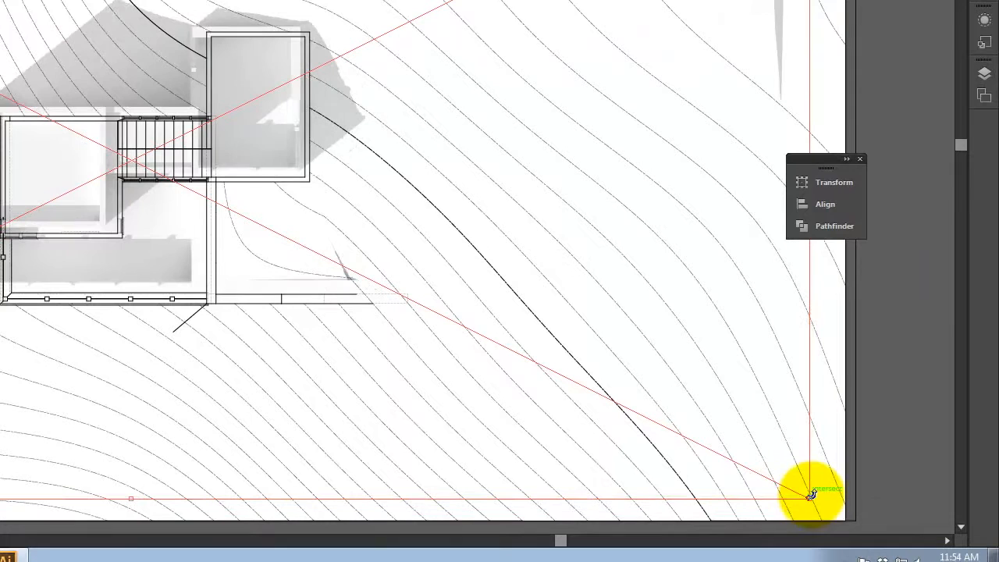
drag(151, 257, 173, 272)
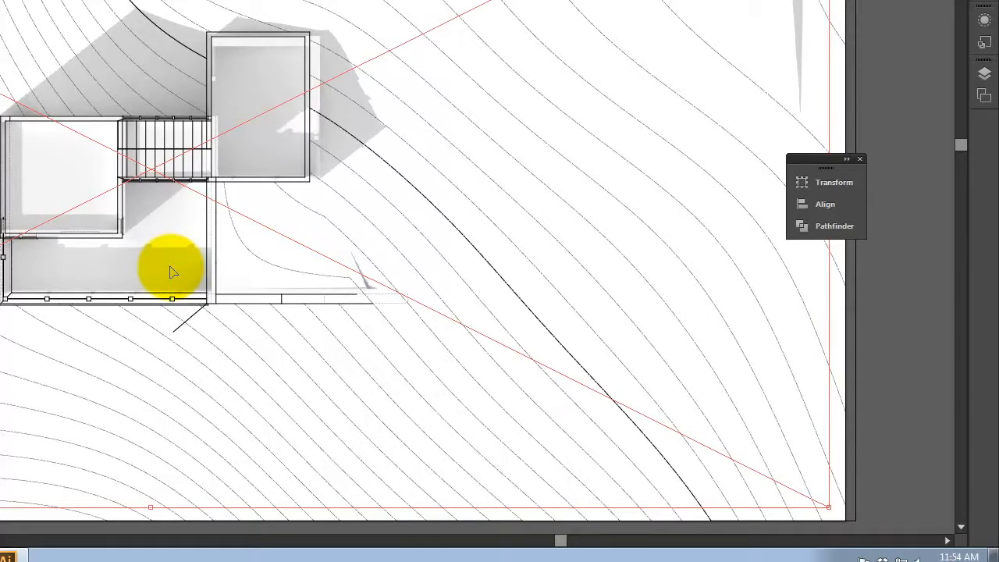
click(172, 271)
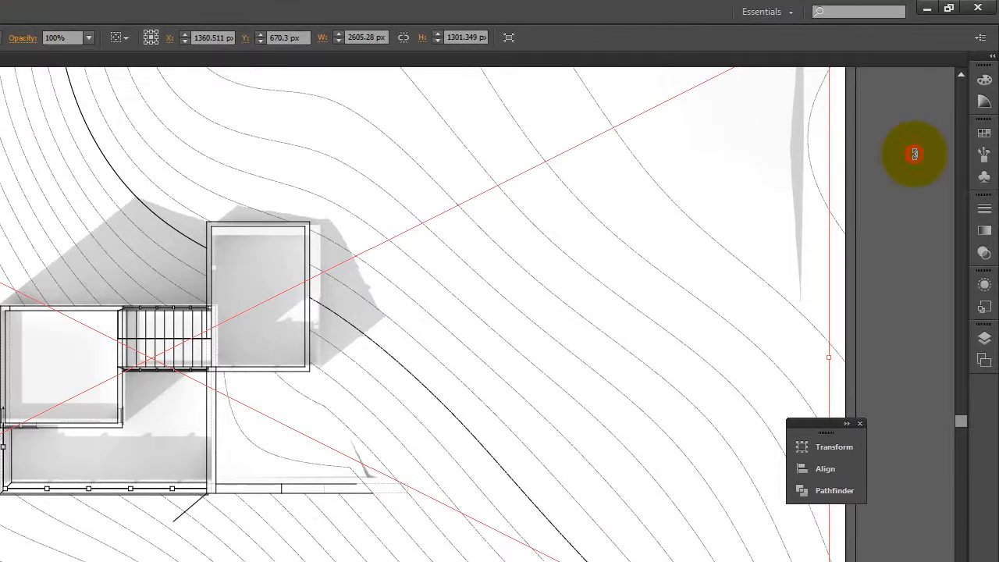
click(871, 218)
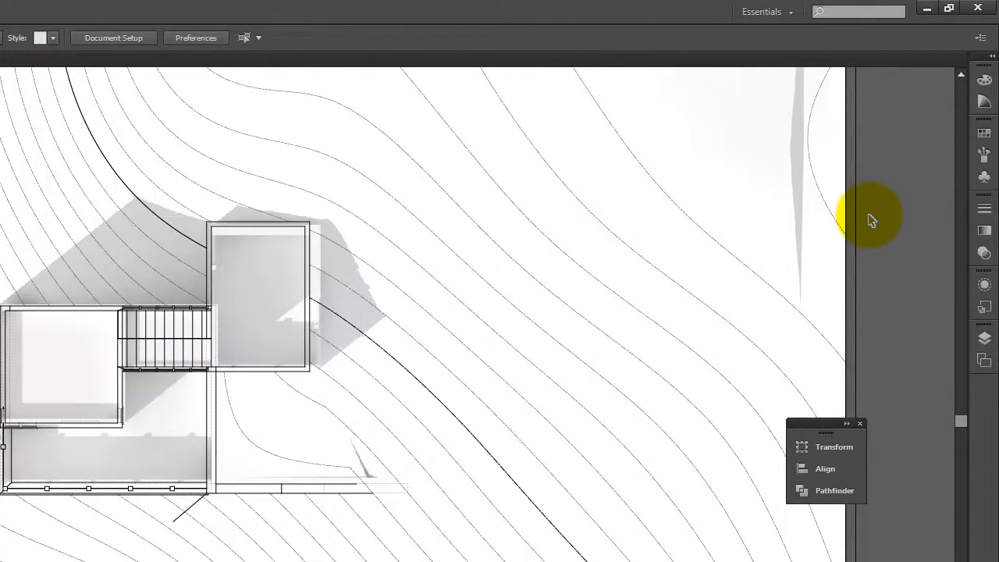